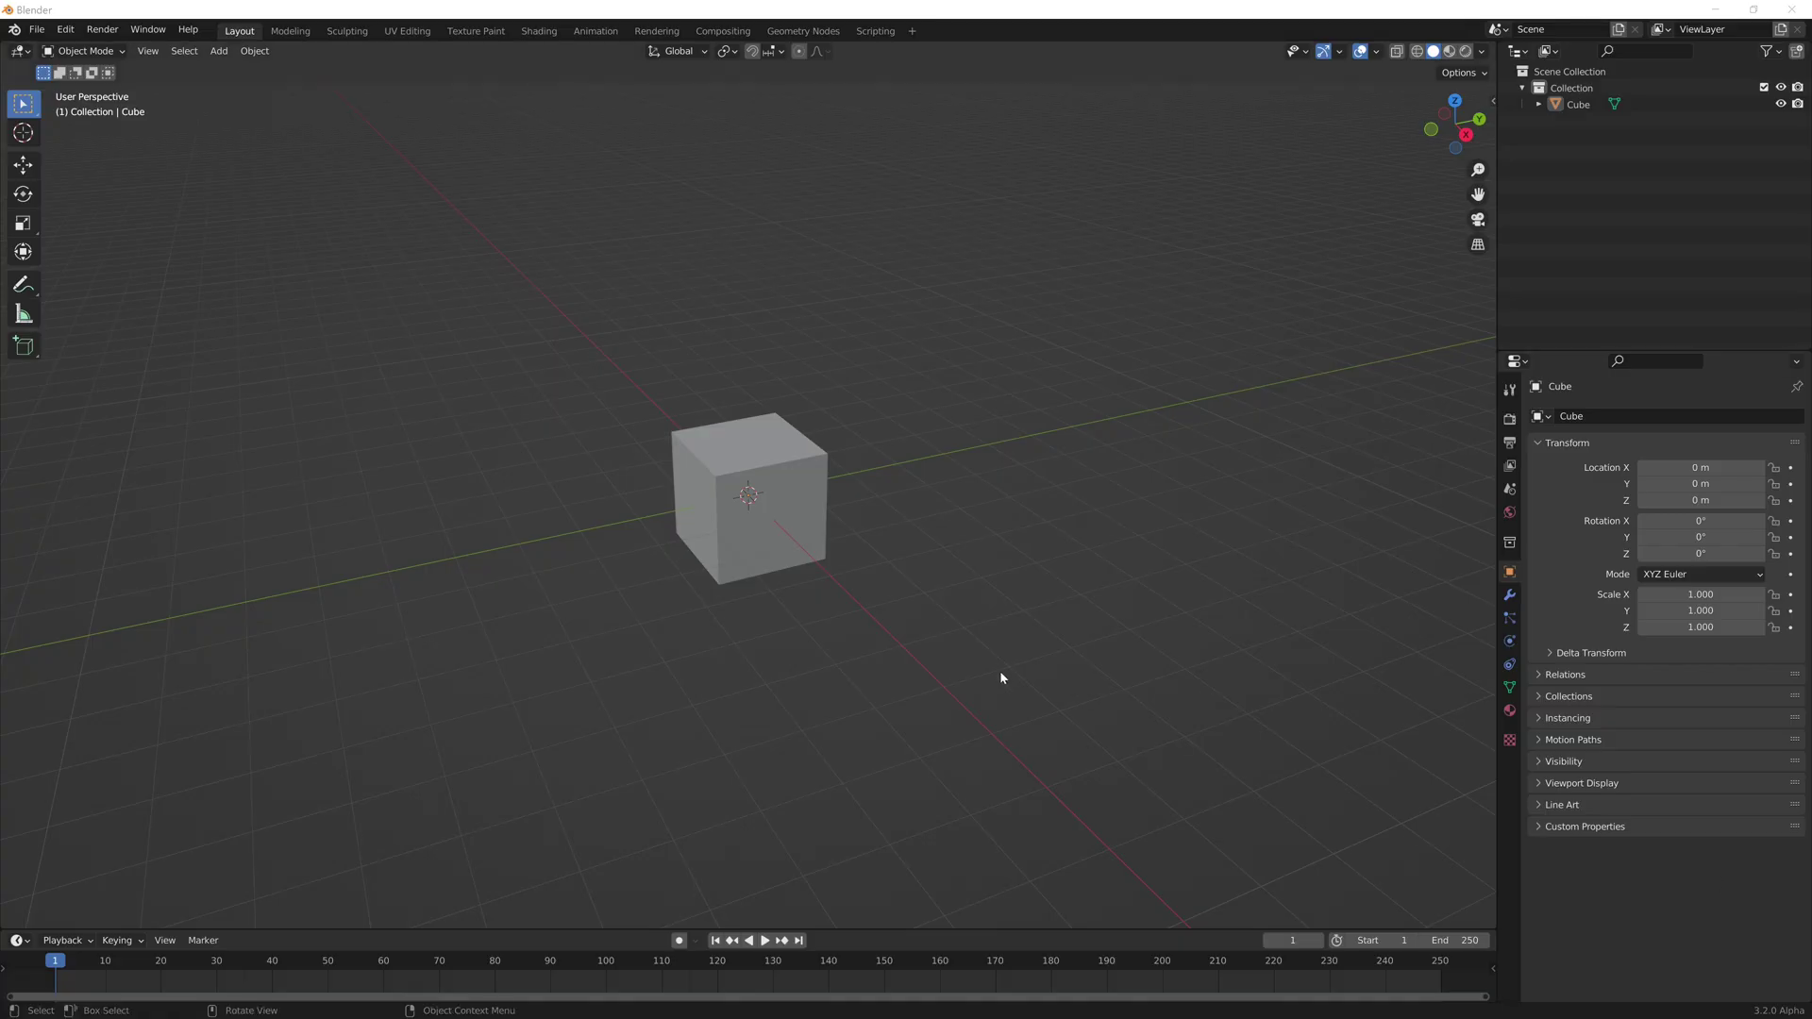
Step: Subdivide the default cube's mesh with 50 cuts and return to Object Mode
click(723, 541)
scroll(723, 541, up, 3)
key(Tab)
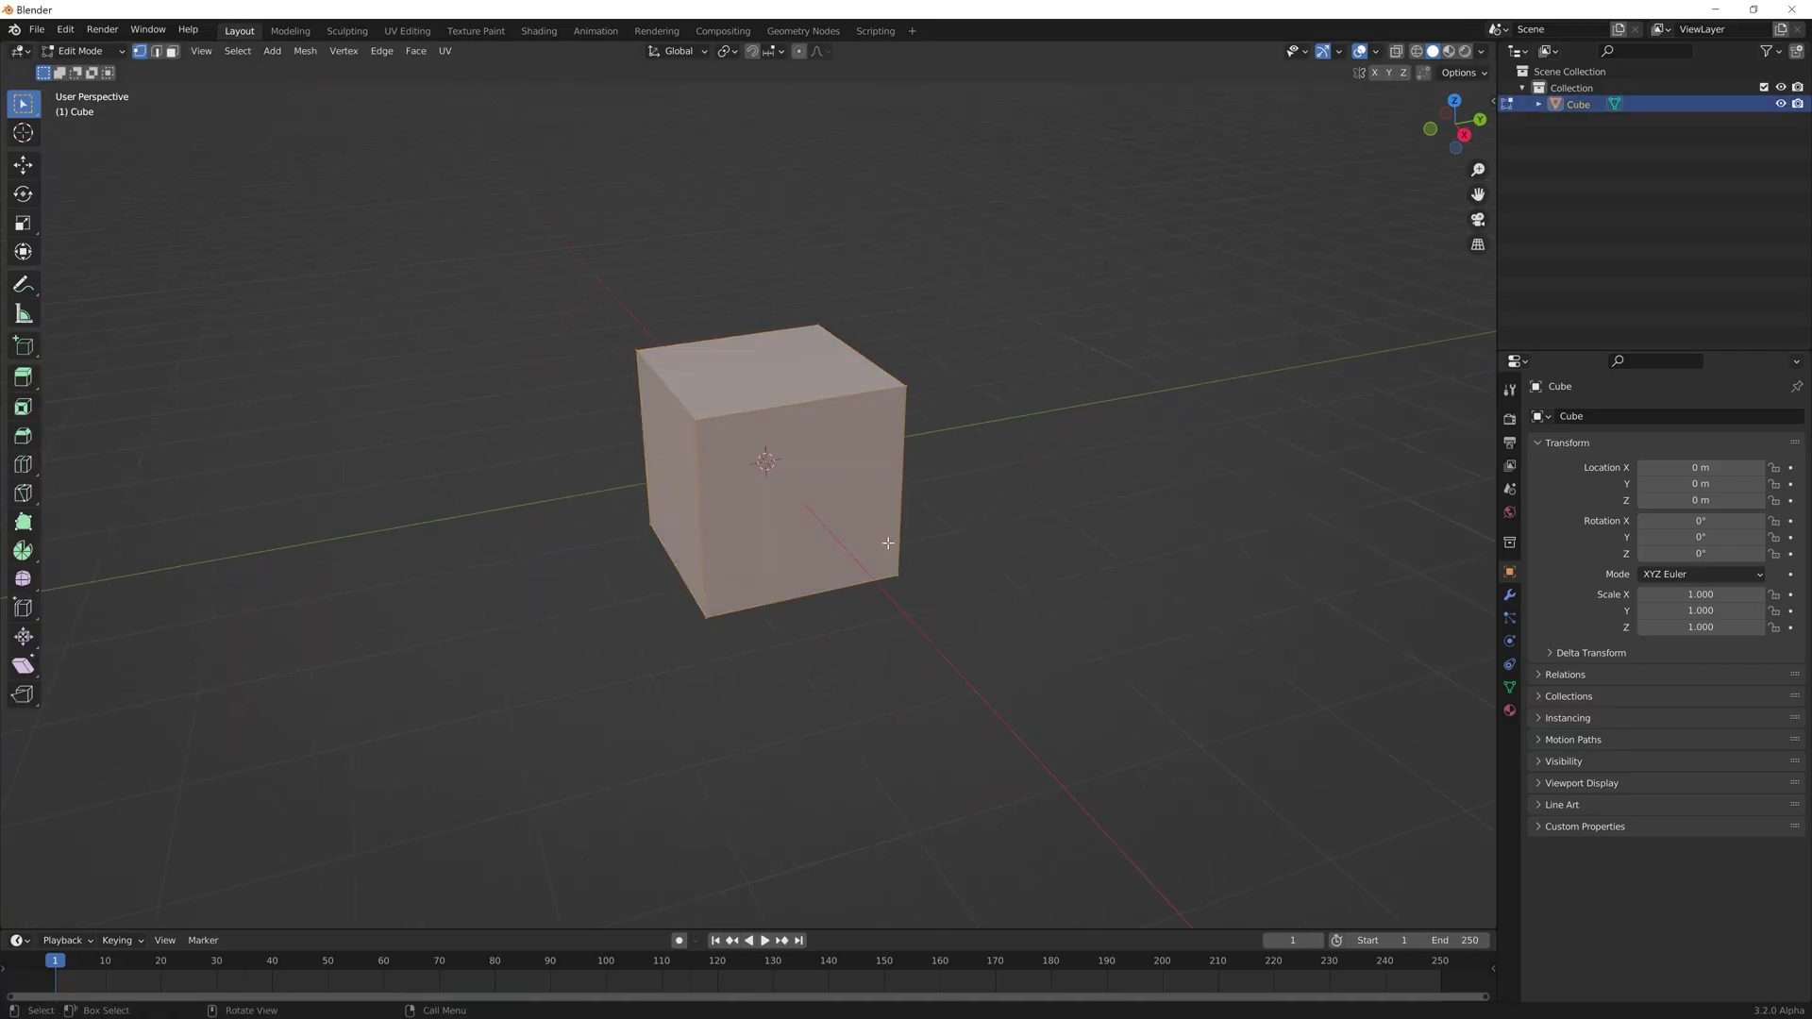
right_click(778, 485)
click(777, 486)
click(132, 917)
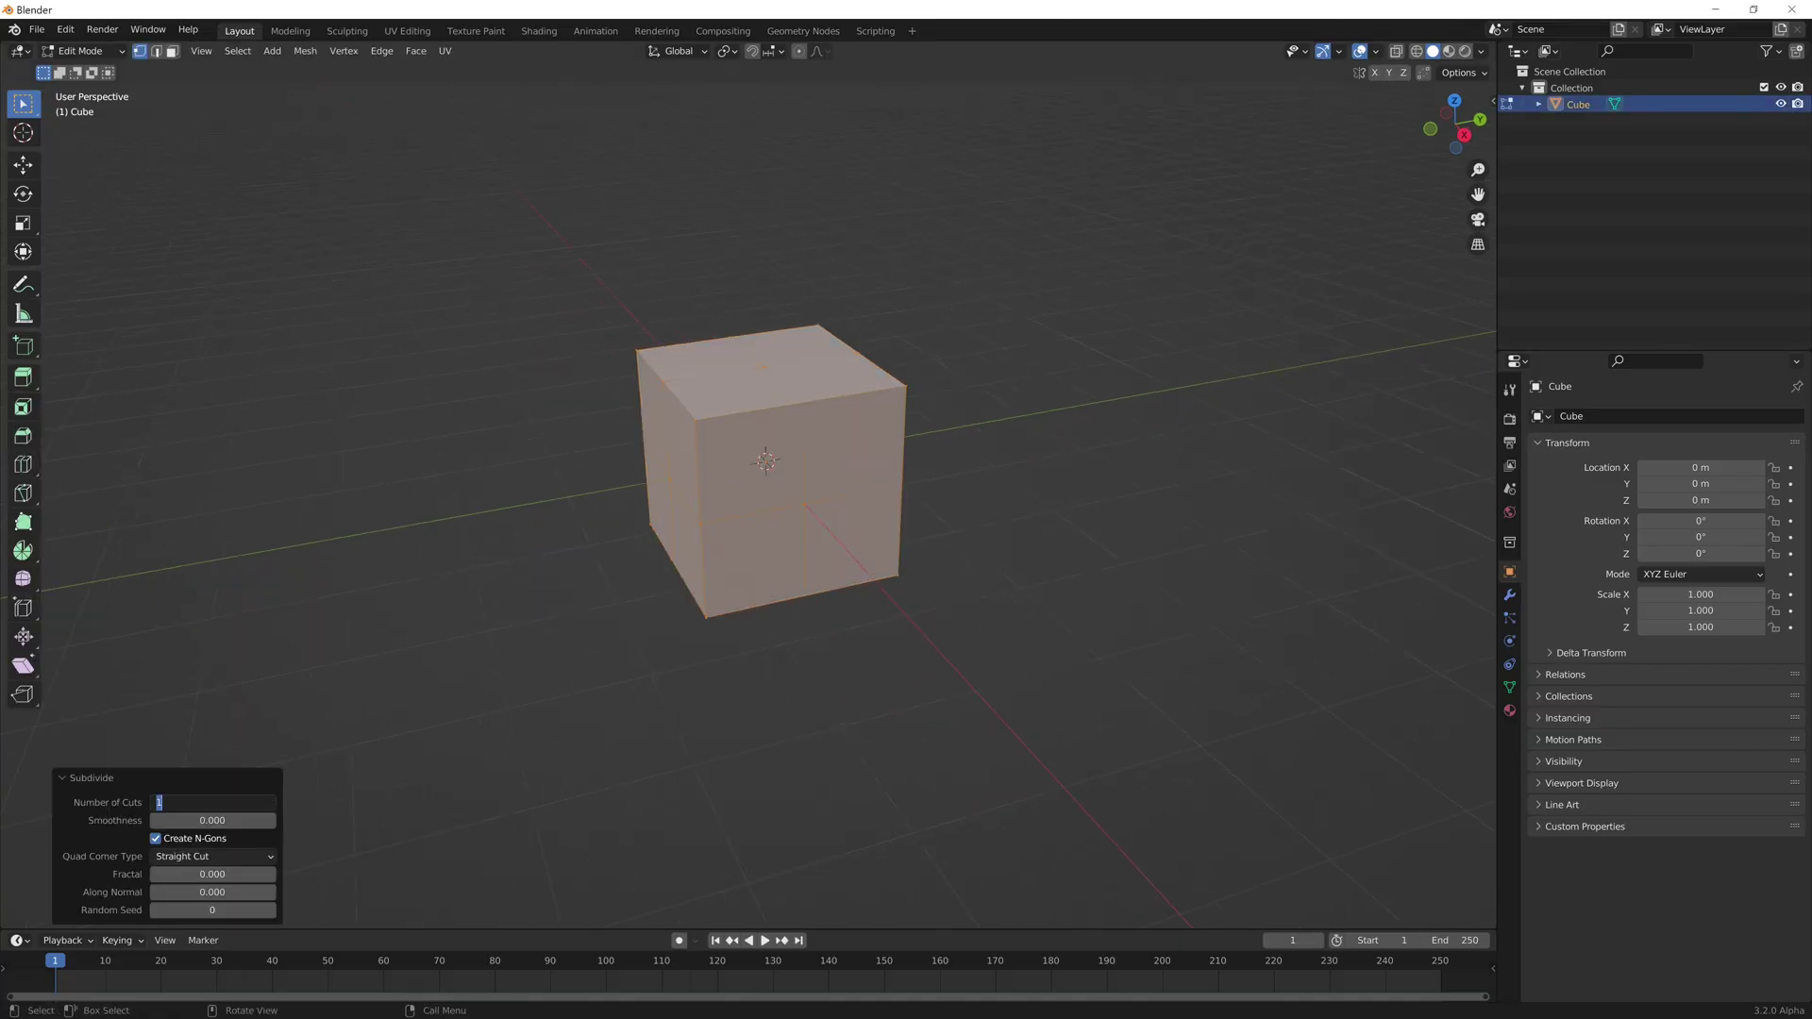
text(50)
key(Return)
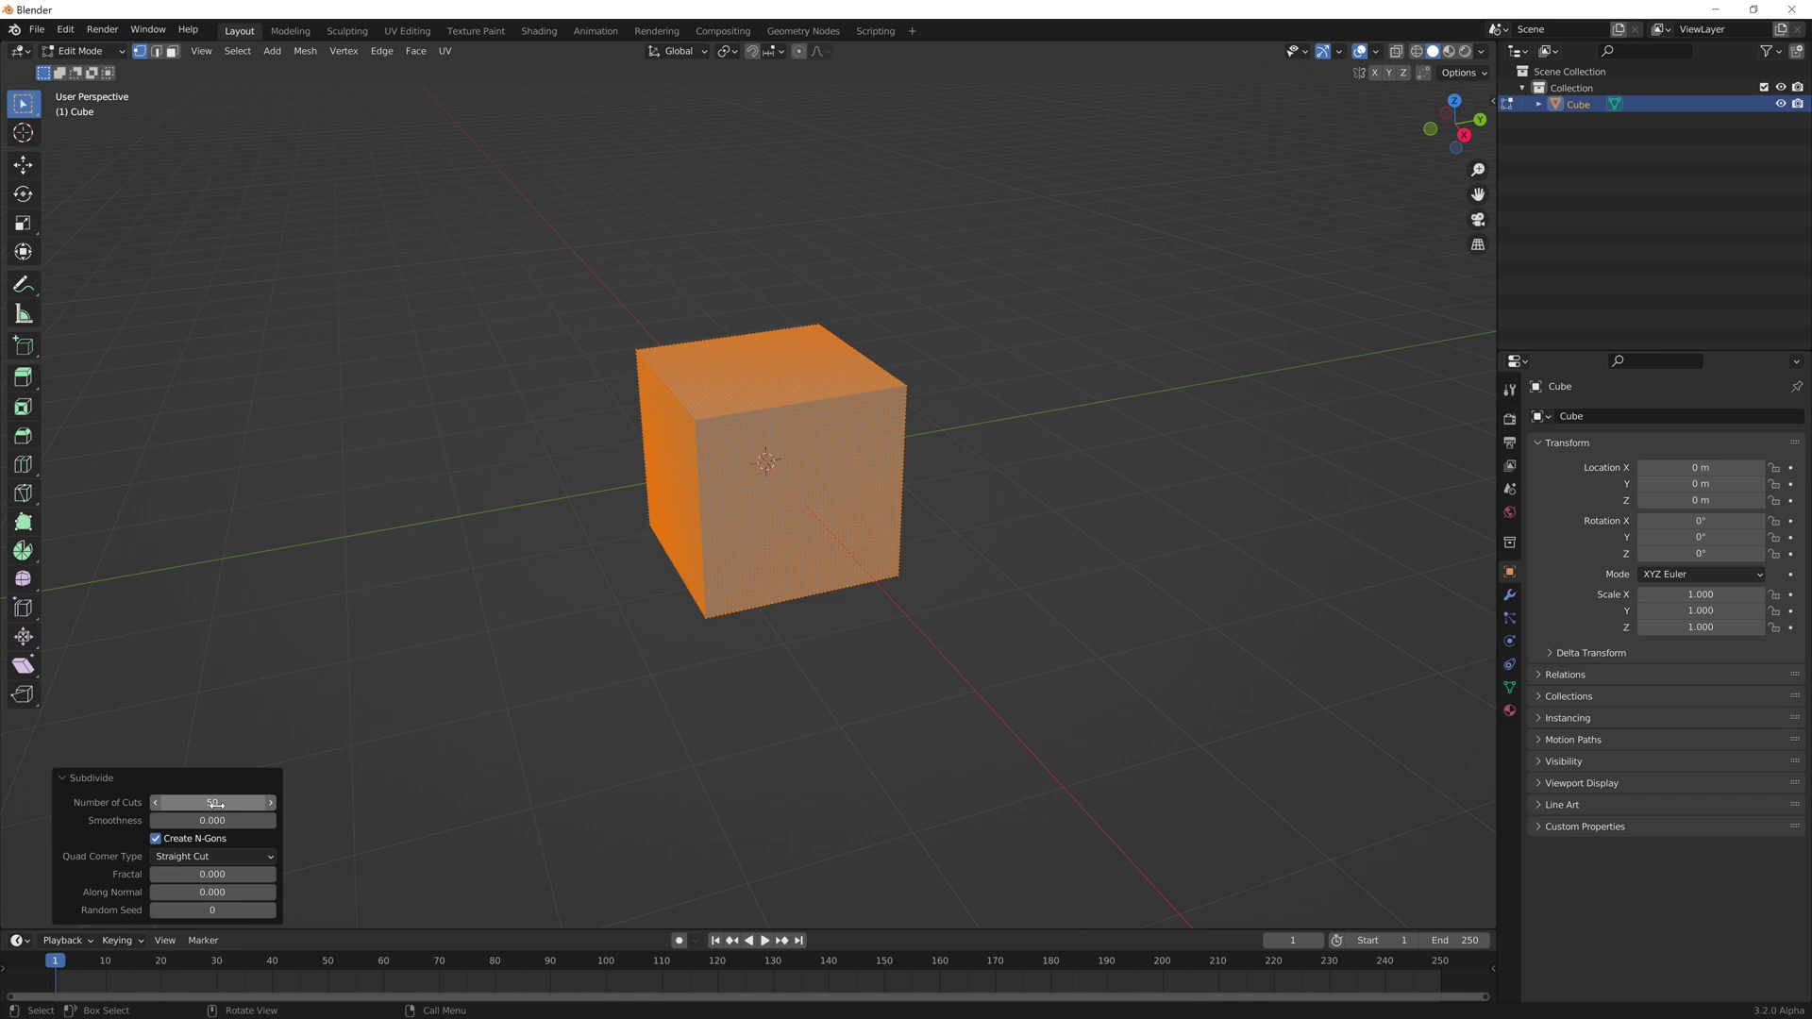
click(219, 779)
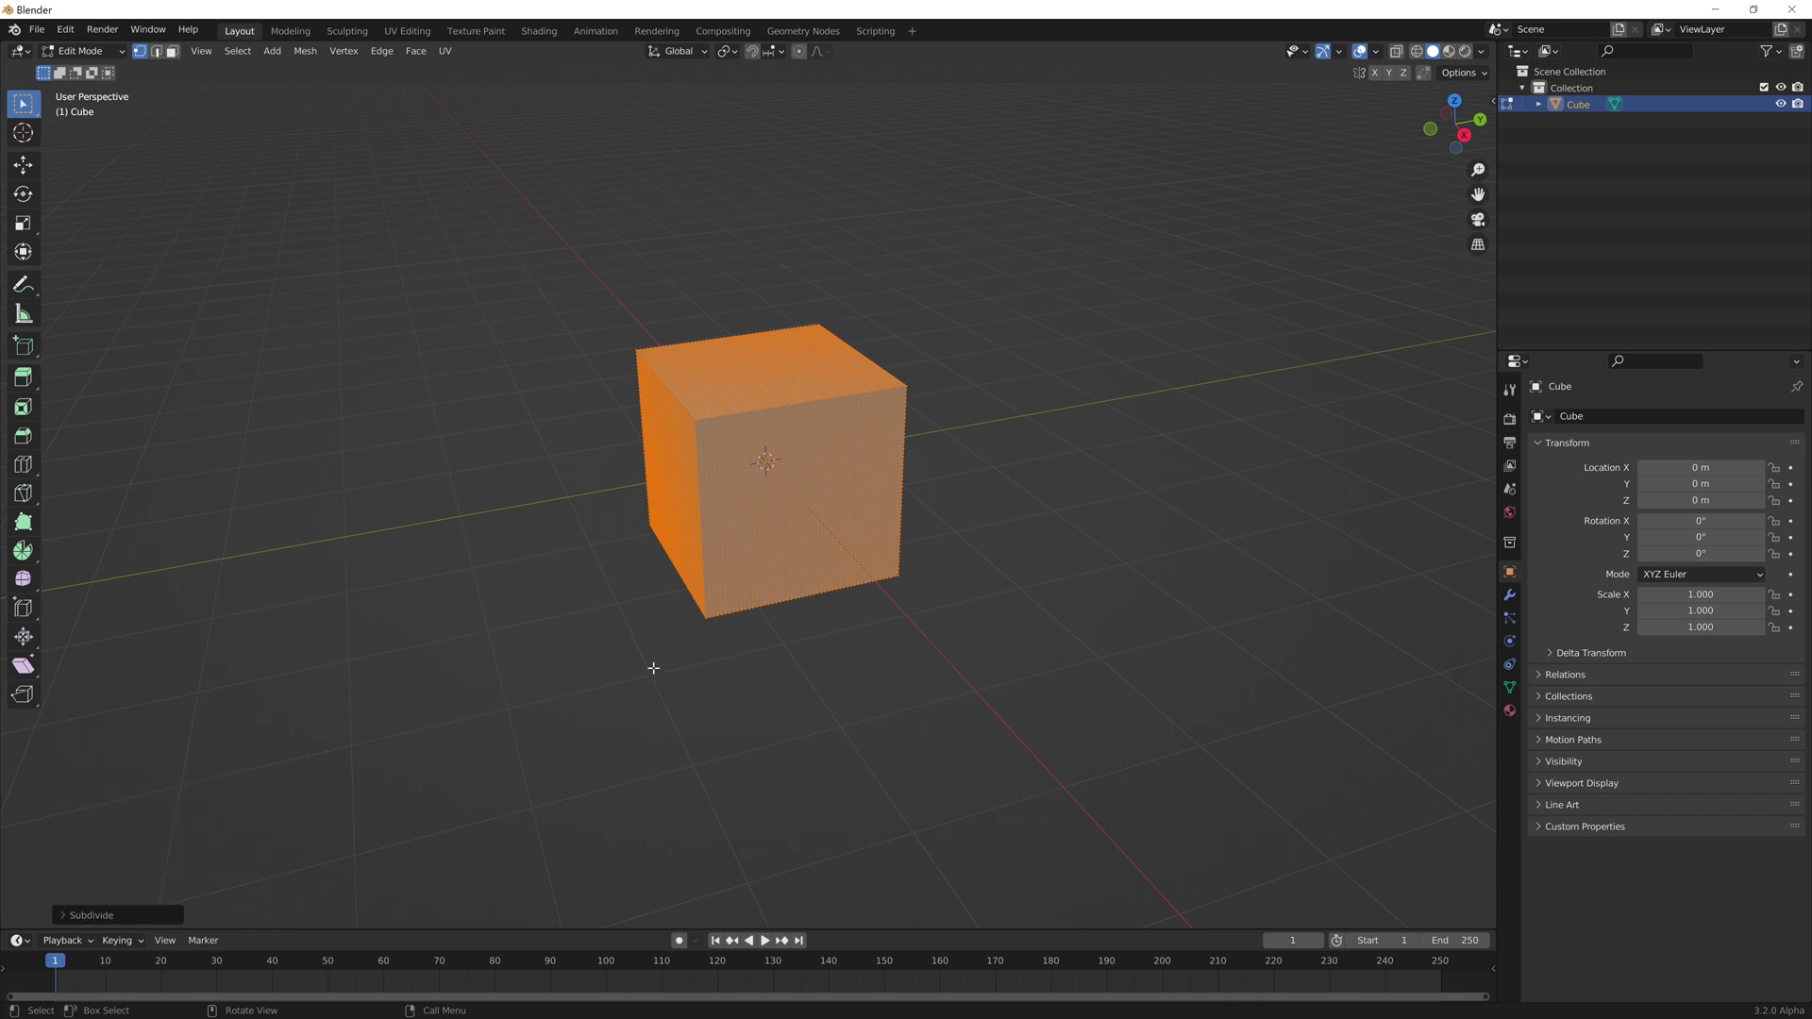
key(Tab)
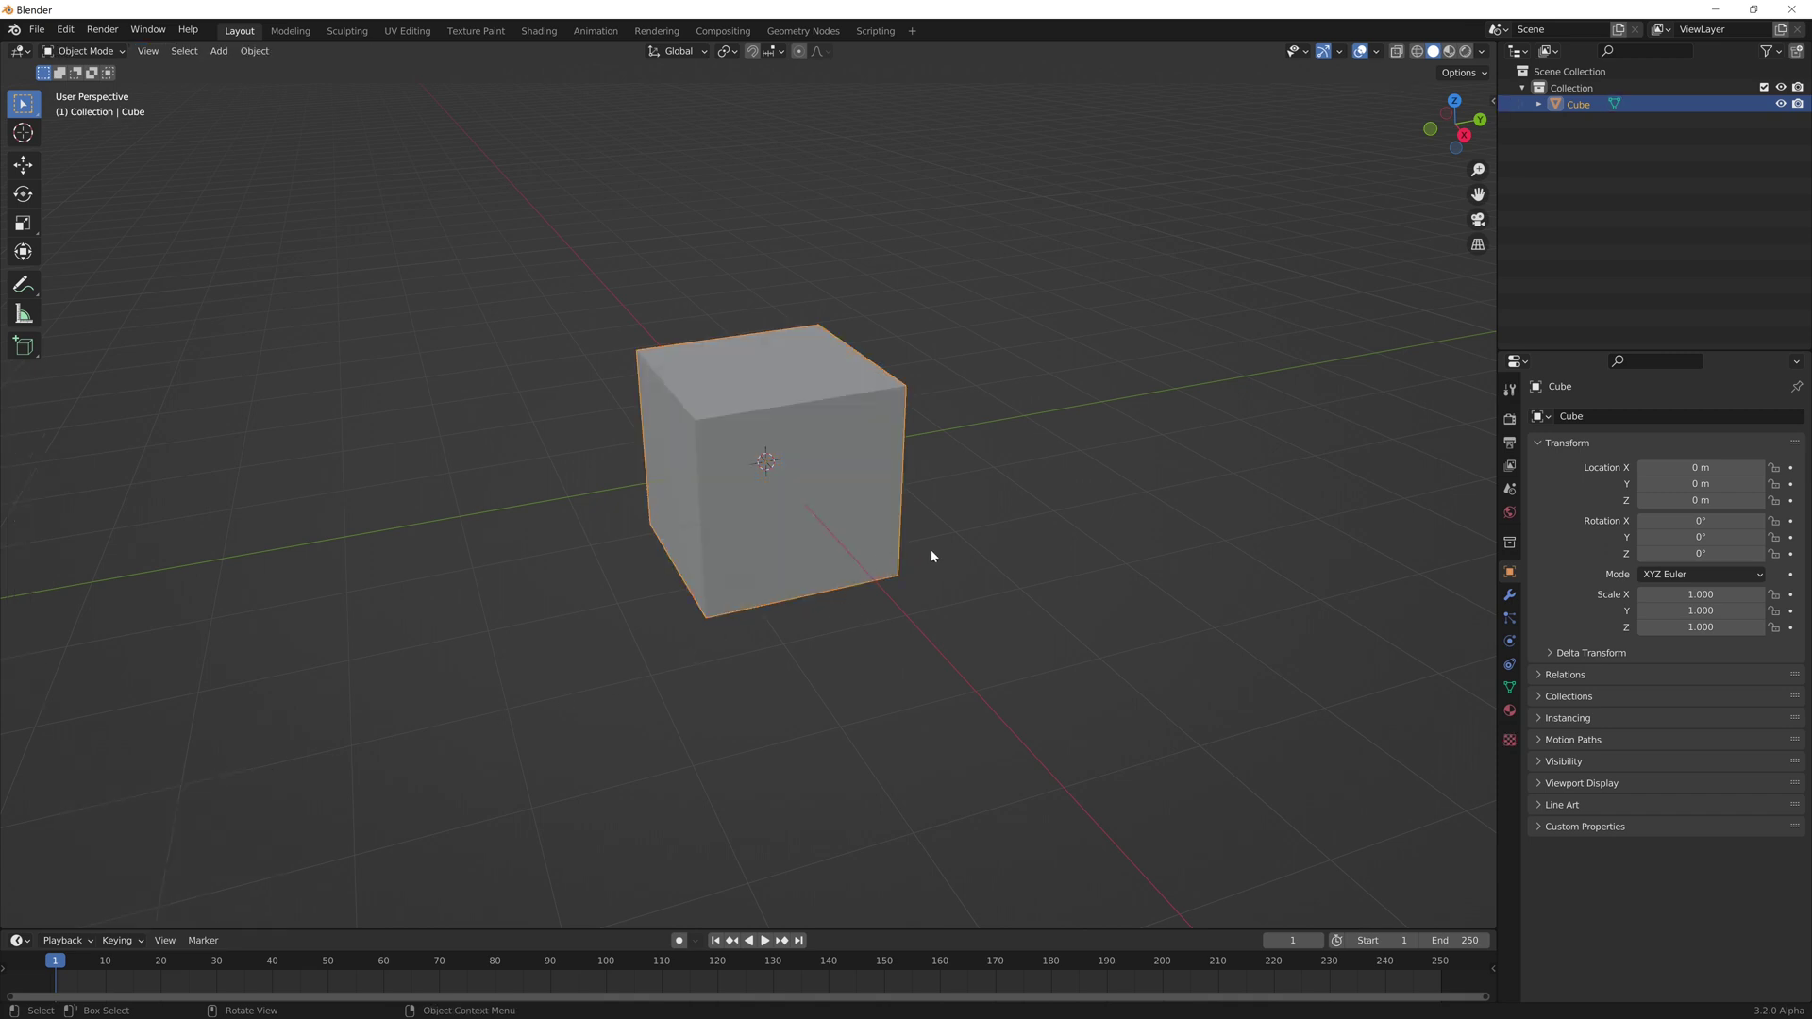
Step: Add a second cube and move it about 1.34 m along the X axis, away from the first cube
key(shift+a)
mouse_move(1034, 526)
click(1128, 540)
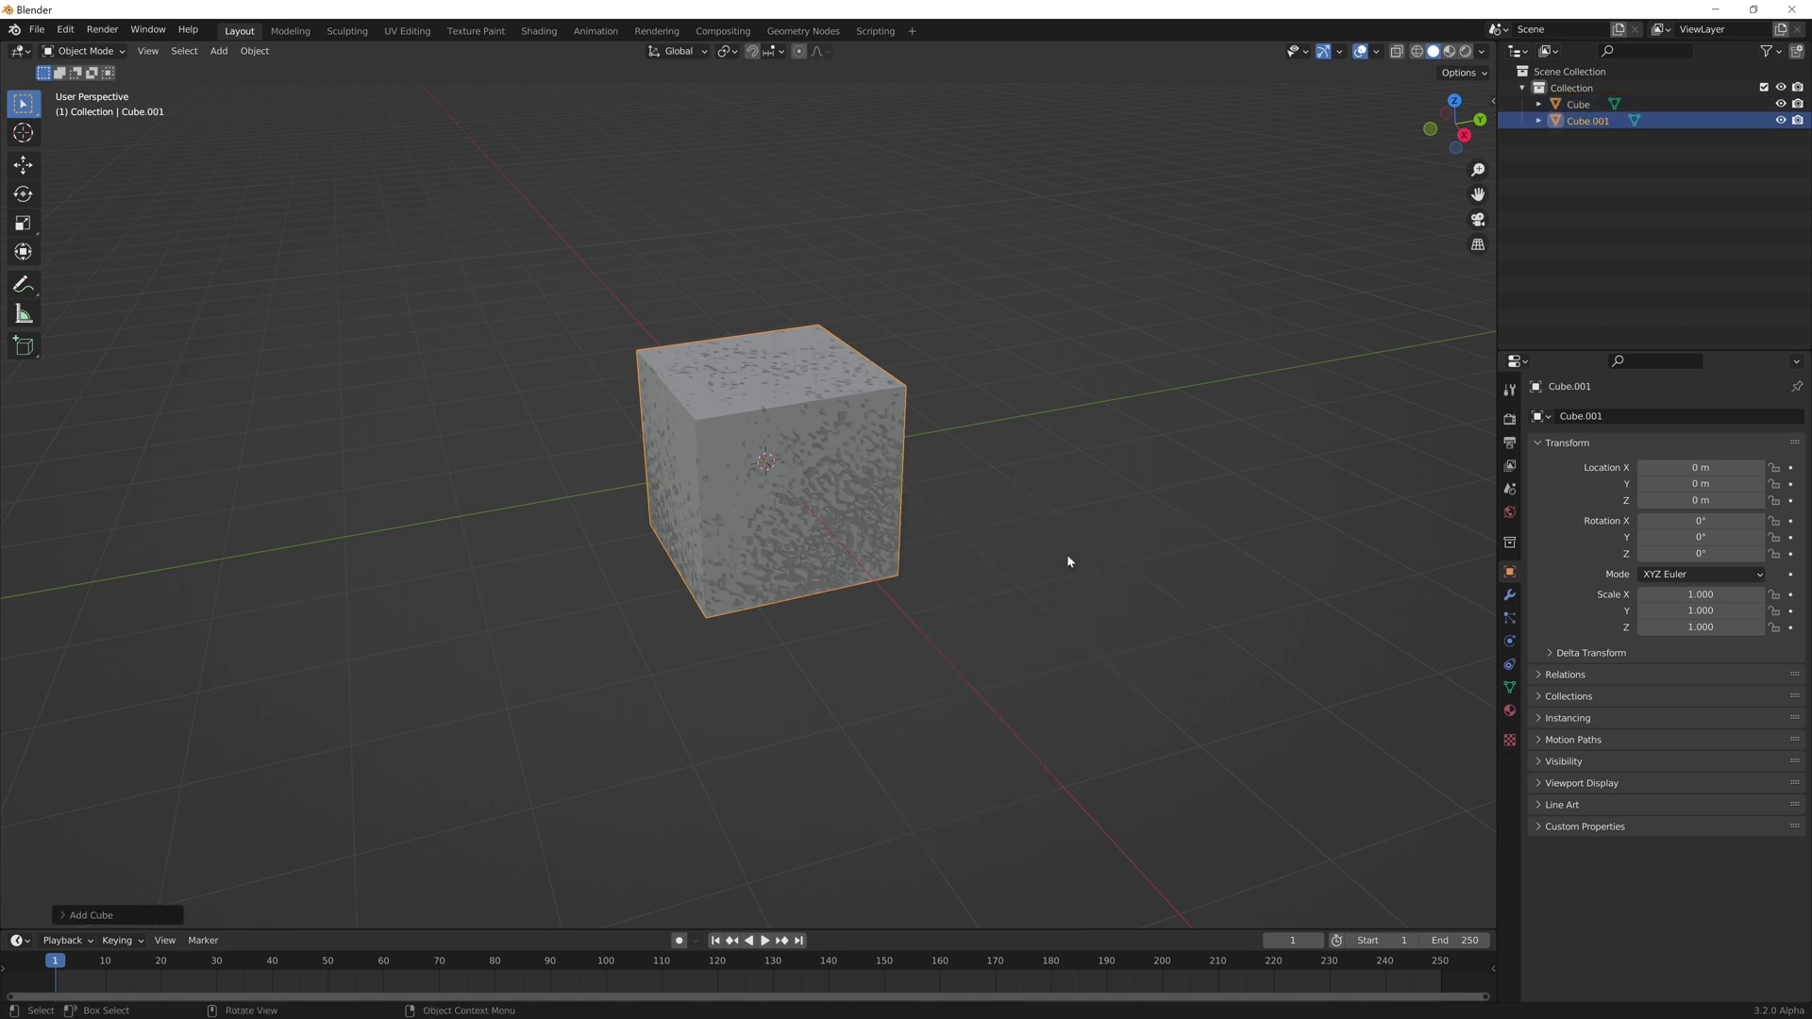
key(g)
key(y)
key(x)
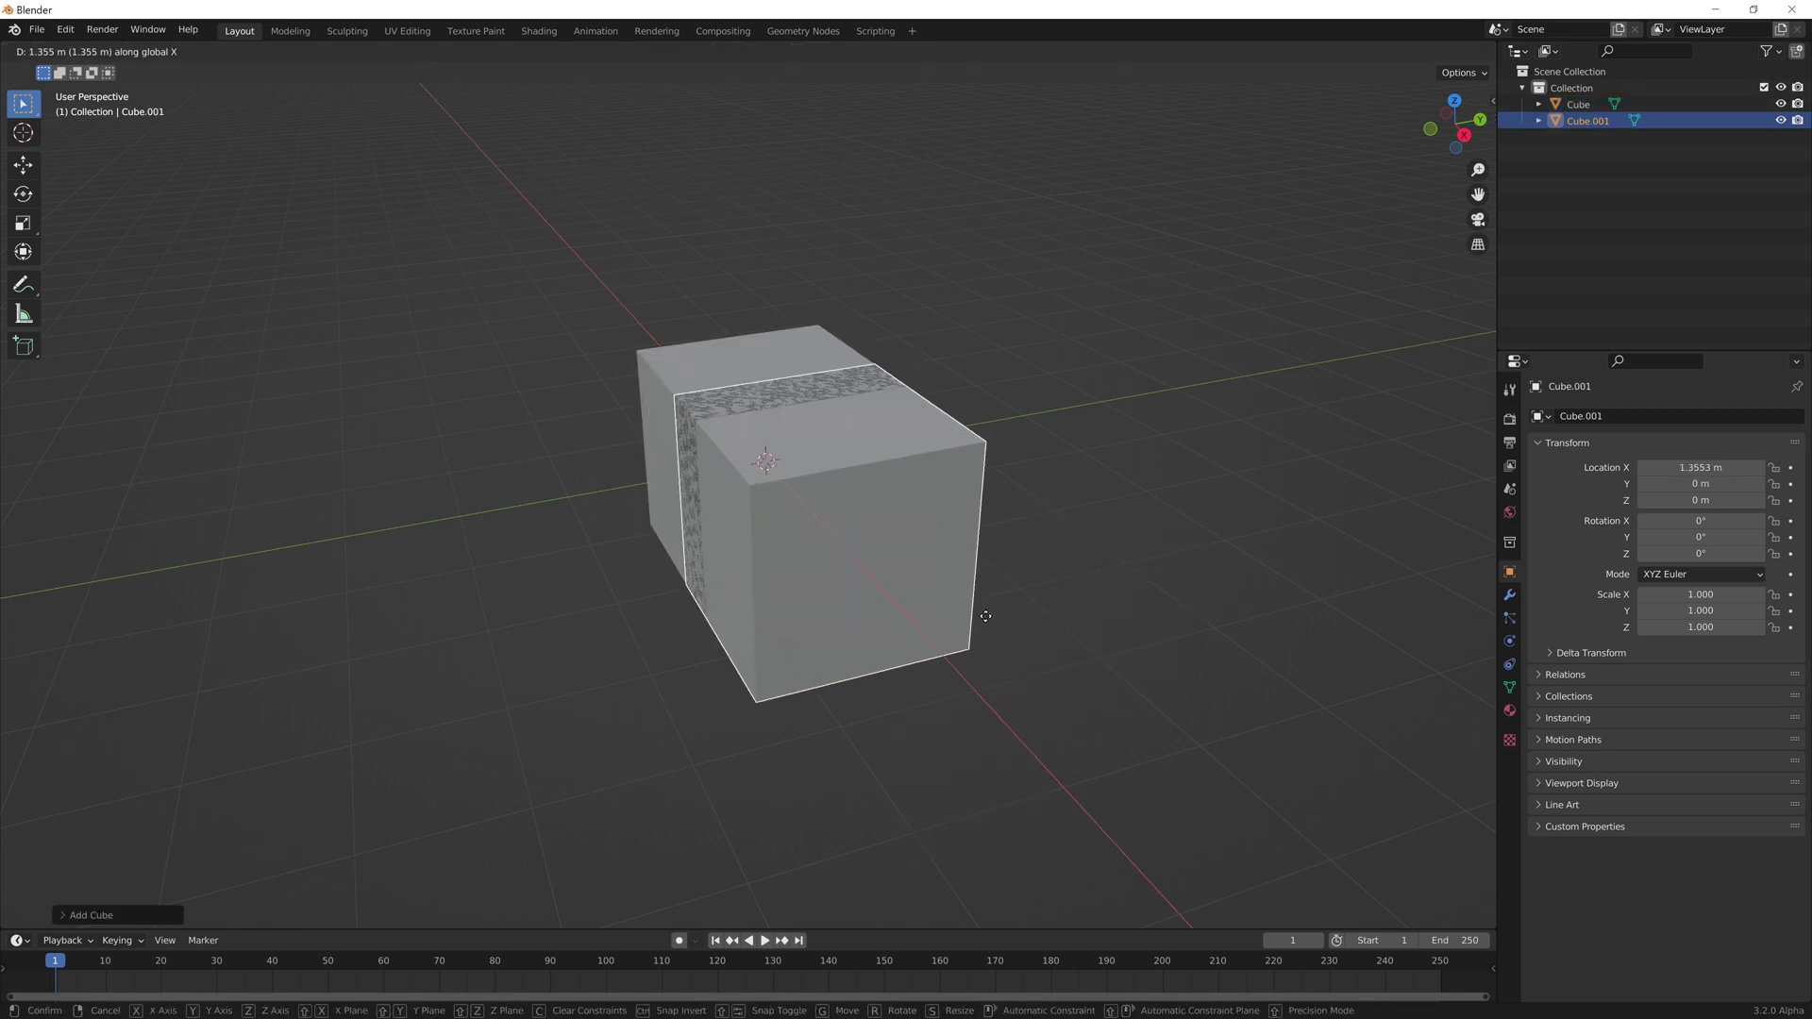
click(984, 620)
Step: Scale the second cube down to a small block of about 0.30 in X, 0.11 in Y and 0.20 in Z
key(s)
key(x)
click(955, 578)
key(s)
key(y)
click(858, 541)
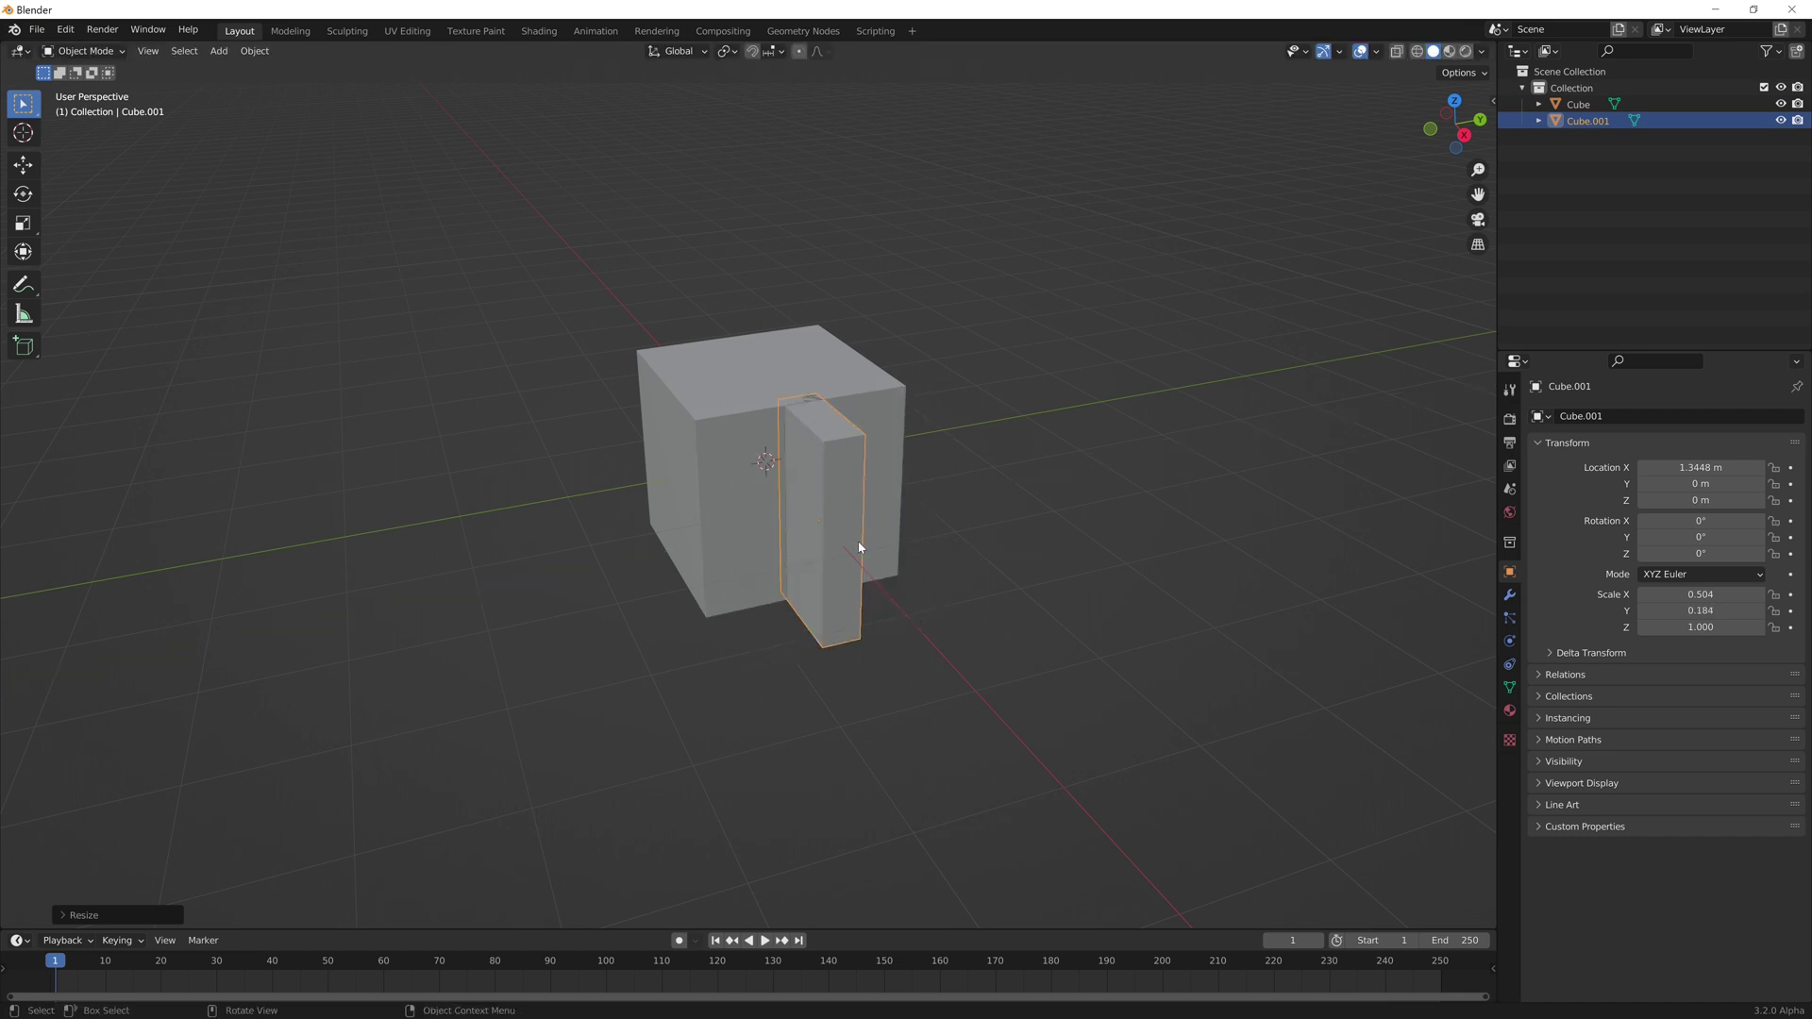
key(s)
key(z)
click(885, 535)
key(s)
click(885, 553)
Step: Move the small block back along X until it crosses the large cube's front plane, and lower it along Z beneath the cube
key(g)
key(y)
key(x)
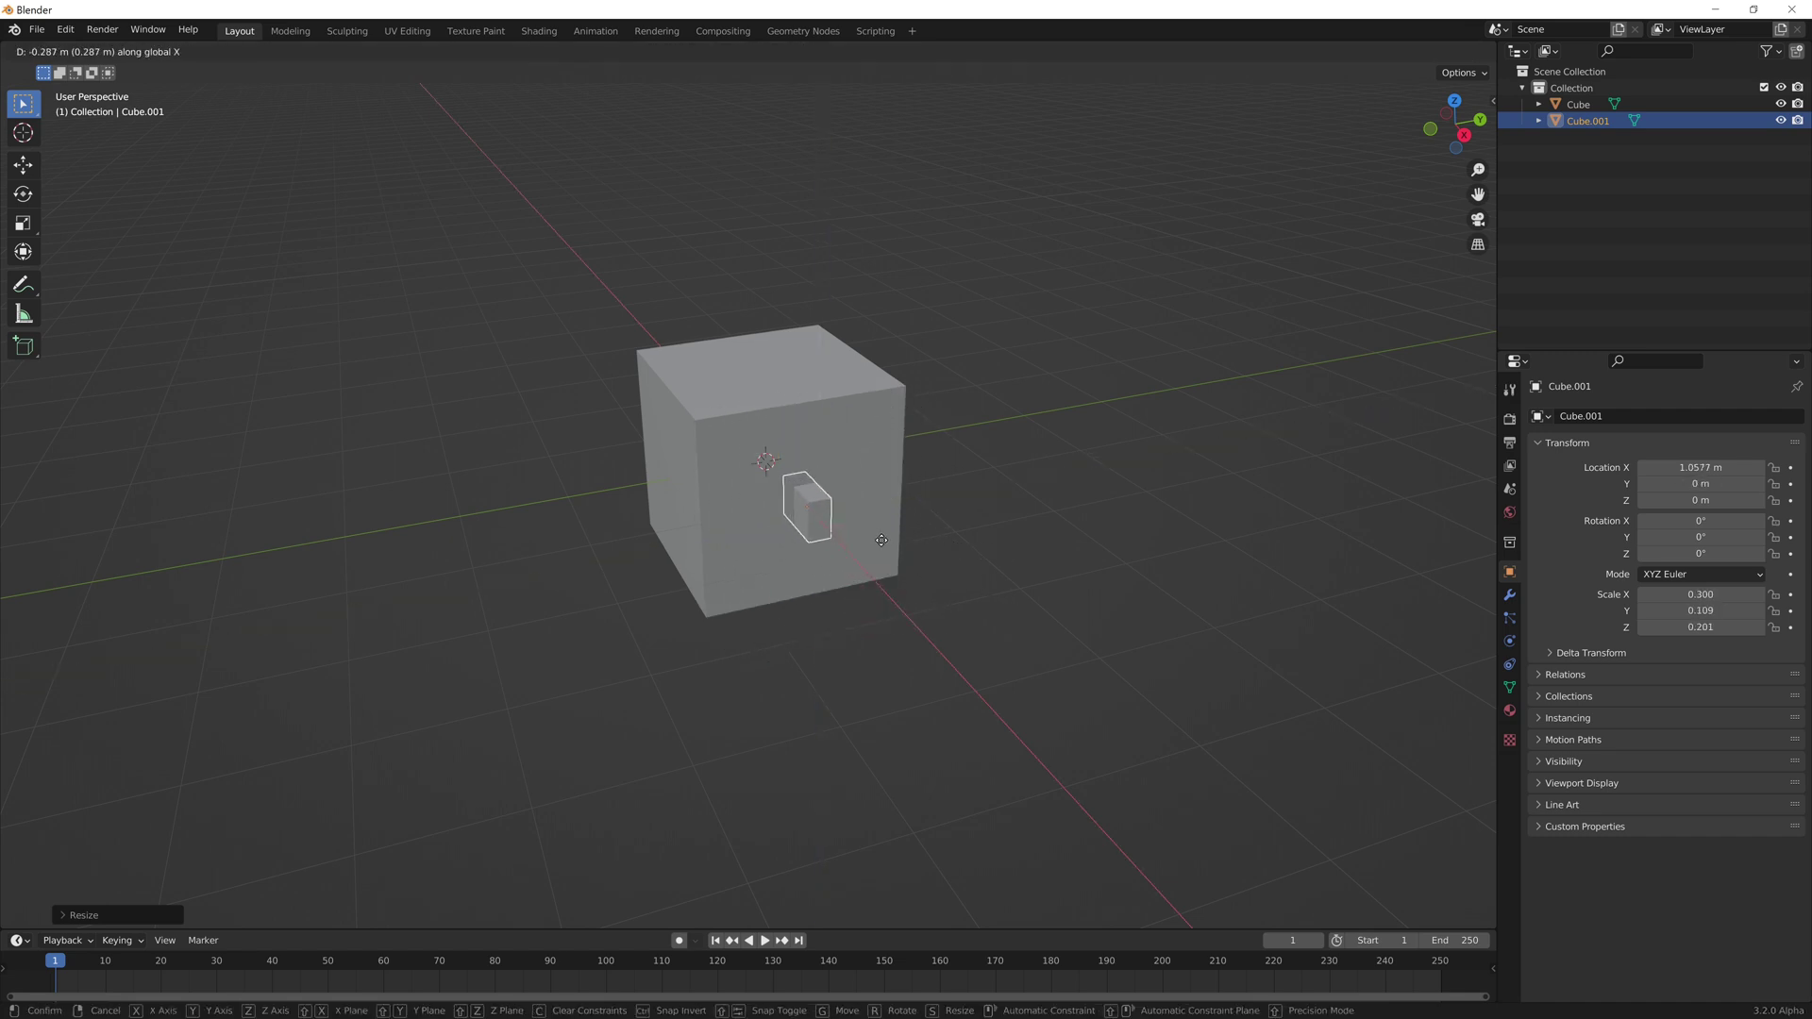
click(878, 541)
key(g)
key(z)
click(869, 667)
Step: Delete the bottom of the large subdivided cube by selecting its lowest row in the right orthographic view with X-ray on
click(791, 555)
key(grave)
key(Tab)
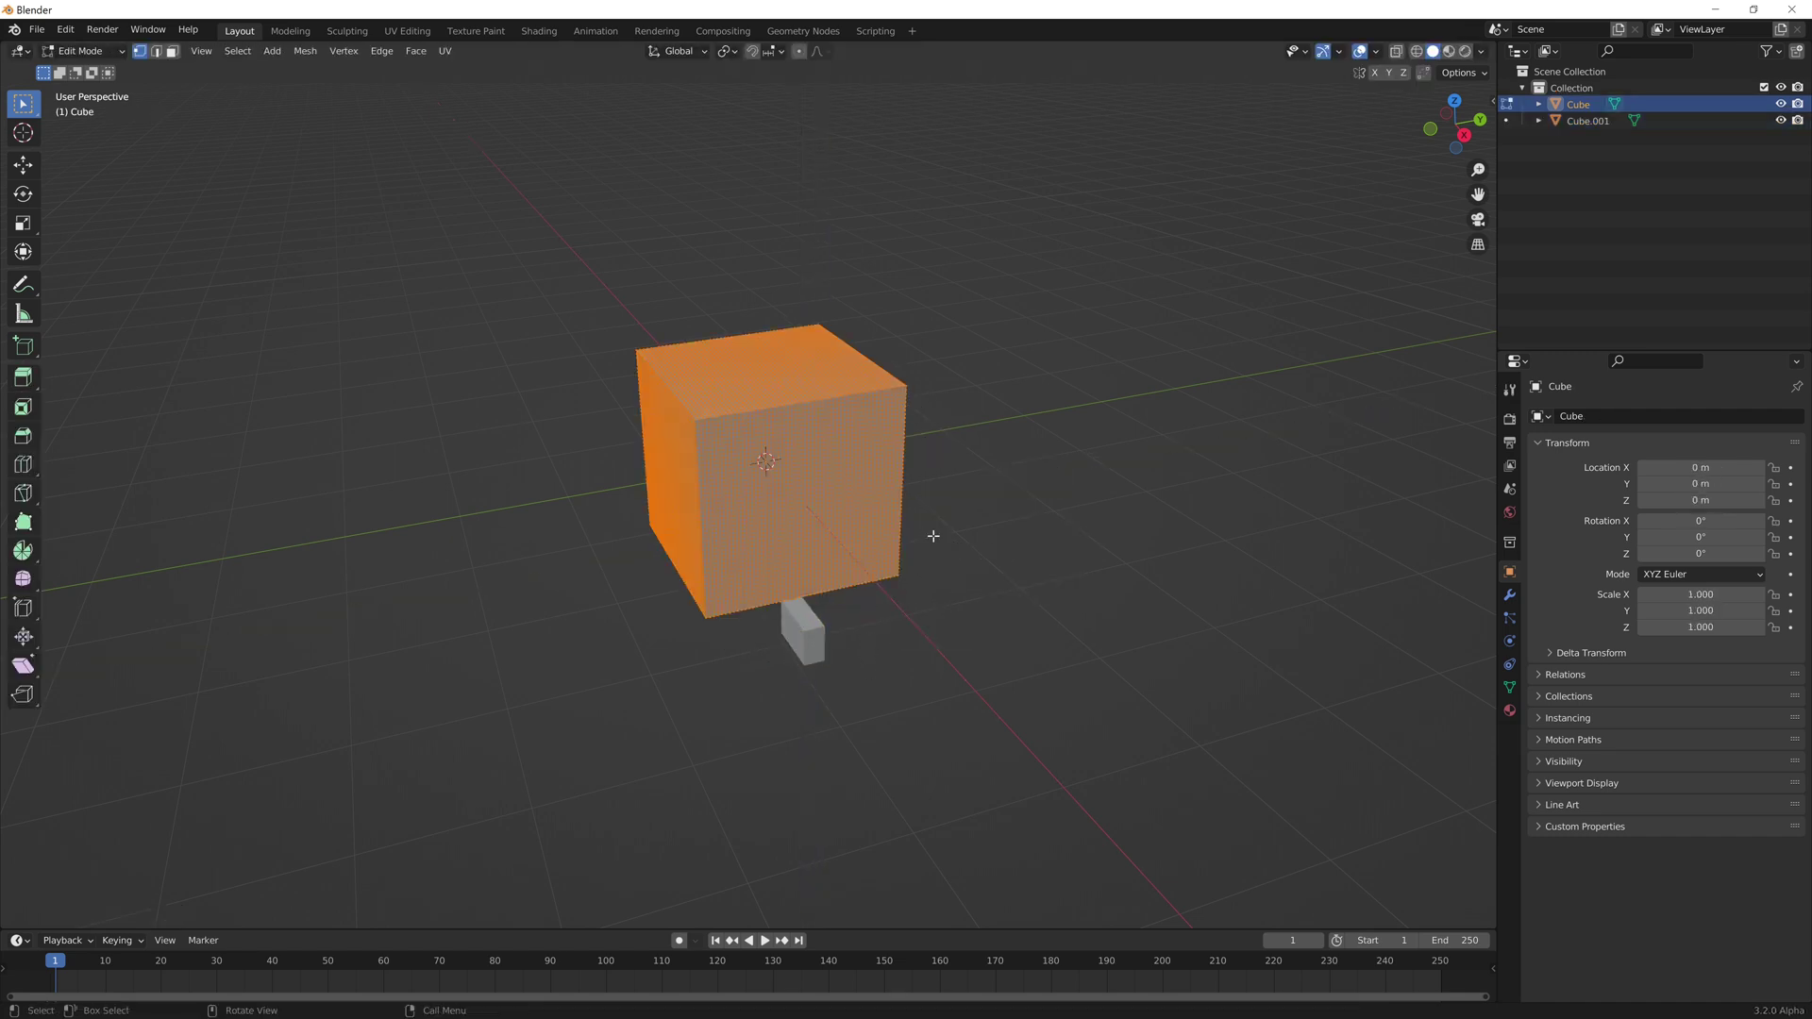
middle_drag(756, 482, 742, 407)
scroll(740, 472, up, 4)
mouse_move(736, 513)
alt+middle_down()
mouse_move(768, 437)
mouse_move(745, 528)
alt+middle_up()
key(alt+z)
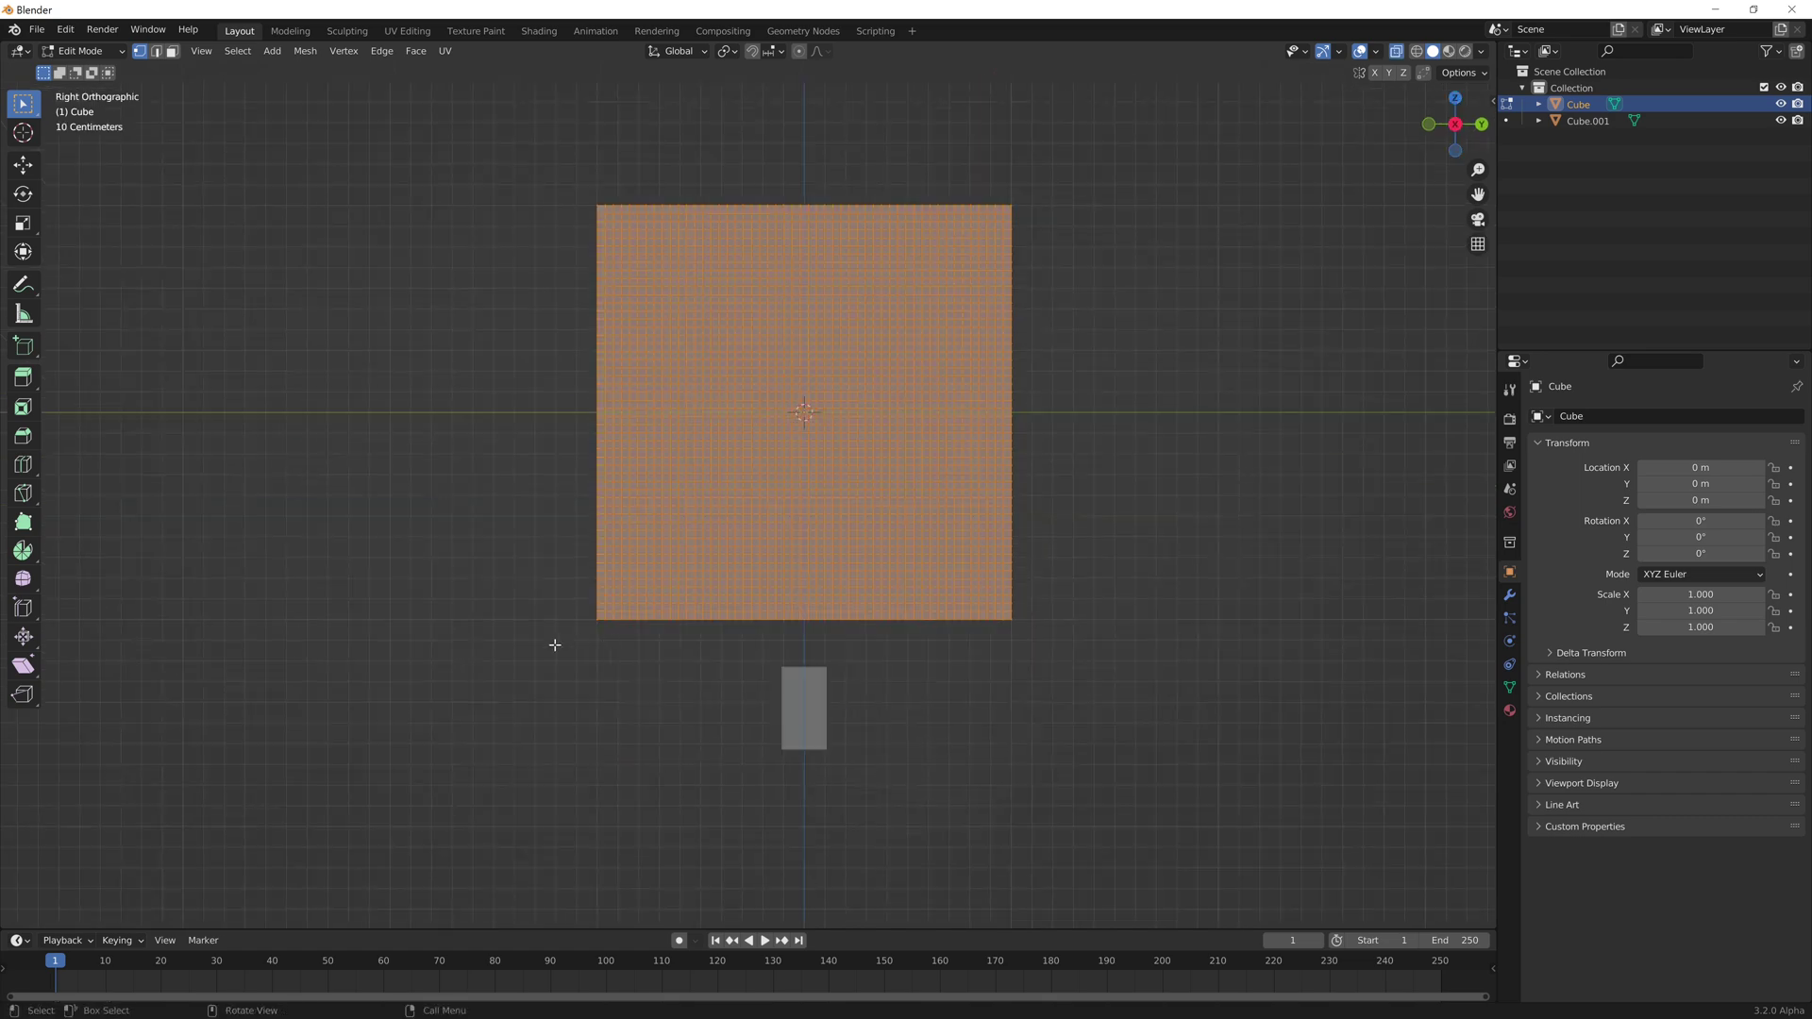
drag(554, 642, 1095, 615)
key(x)
middle_drag(1191, 651, 1176, 562)
key(x)
click(1177, 563)
key(alt+z)
key(Tab)
scroll(999, 518, down, 3)
middle_drag(999, 518, 899, 538)
Step: Delete the top of the large cube in Edit Mode with X-ray on, leaving its walls
key(Tab)
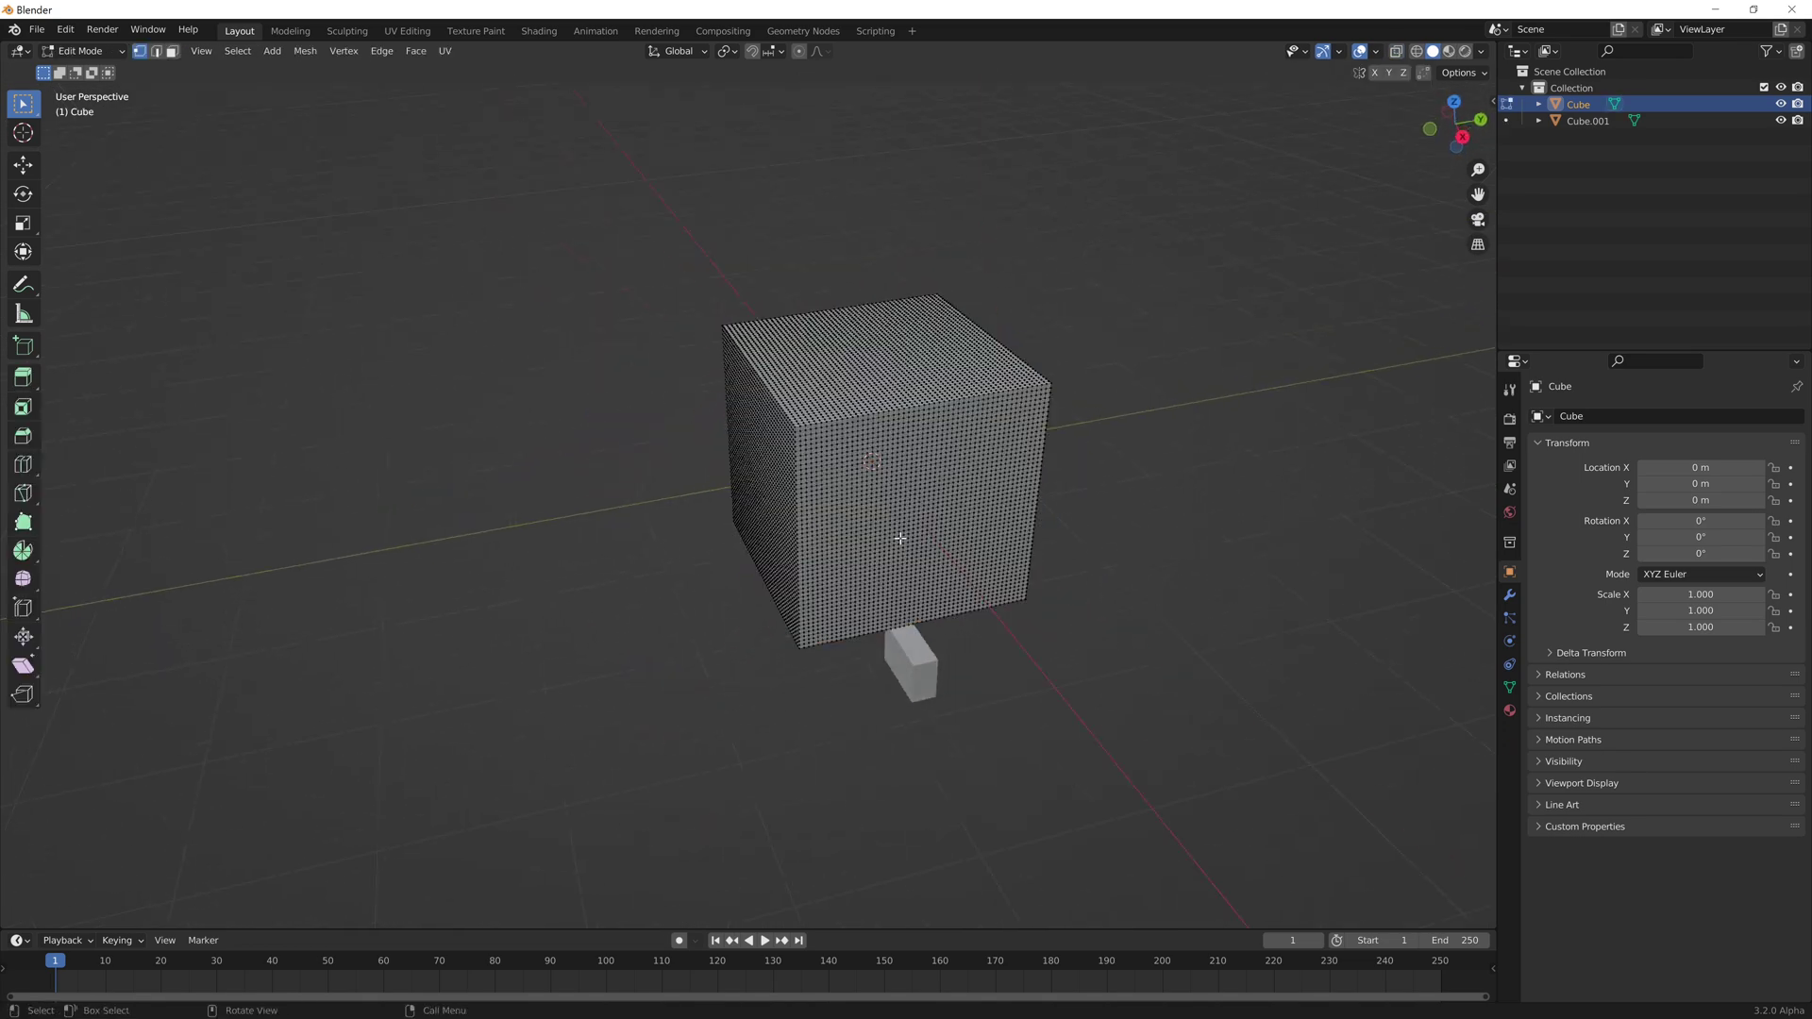
mouse_move(830, 459)
alt+middle_down()
mouse_move(842, 364)
mouse_move(827, 436)
alt+middle_up()
key(alt+z)
drag(712, 306, 1037, 365)
key(x)
click(1040, 371)
middle_drag(658, 464, 680, 485)
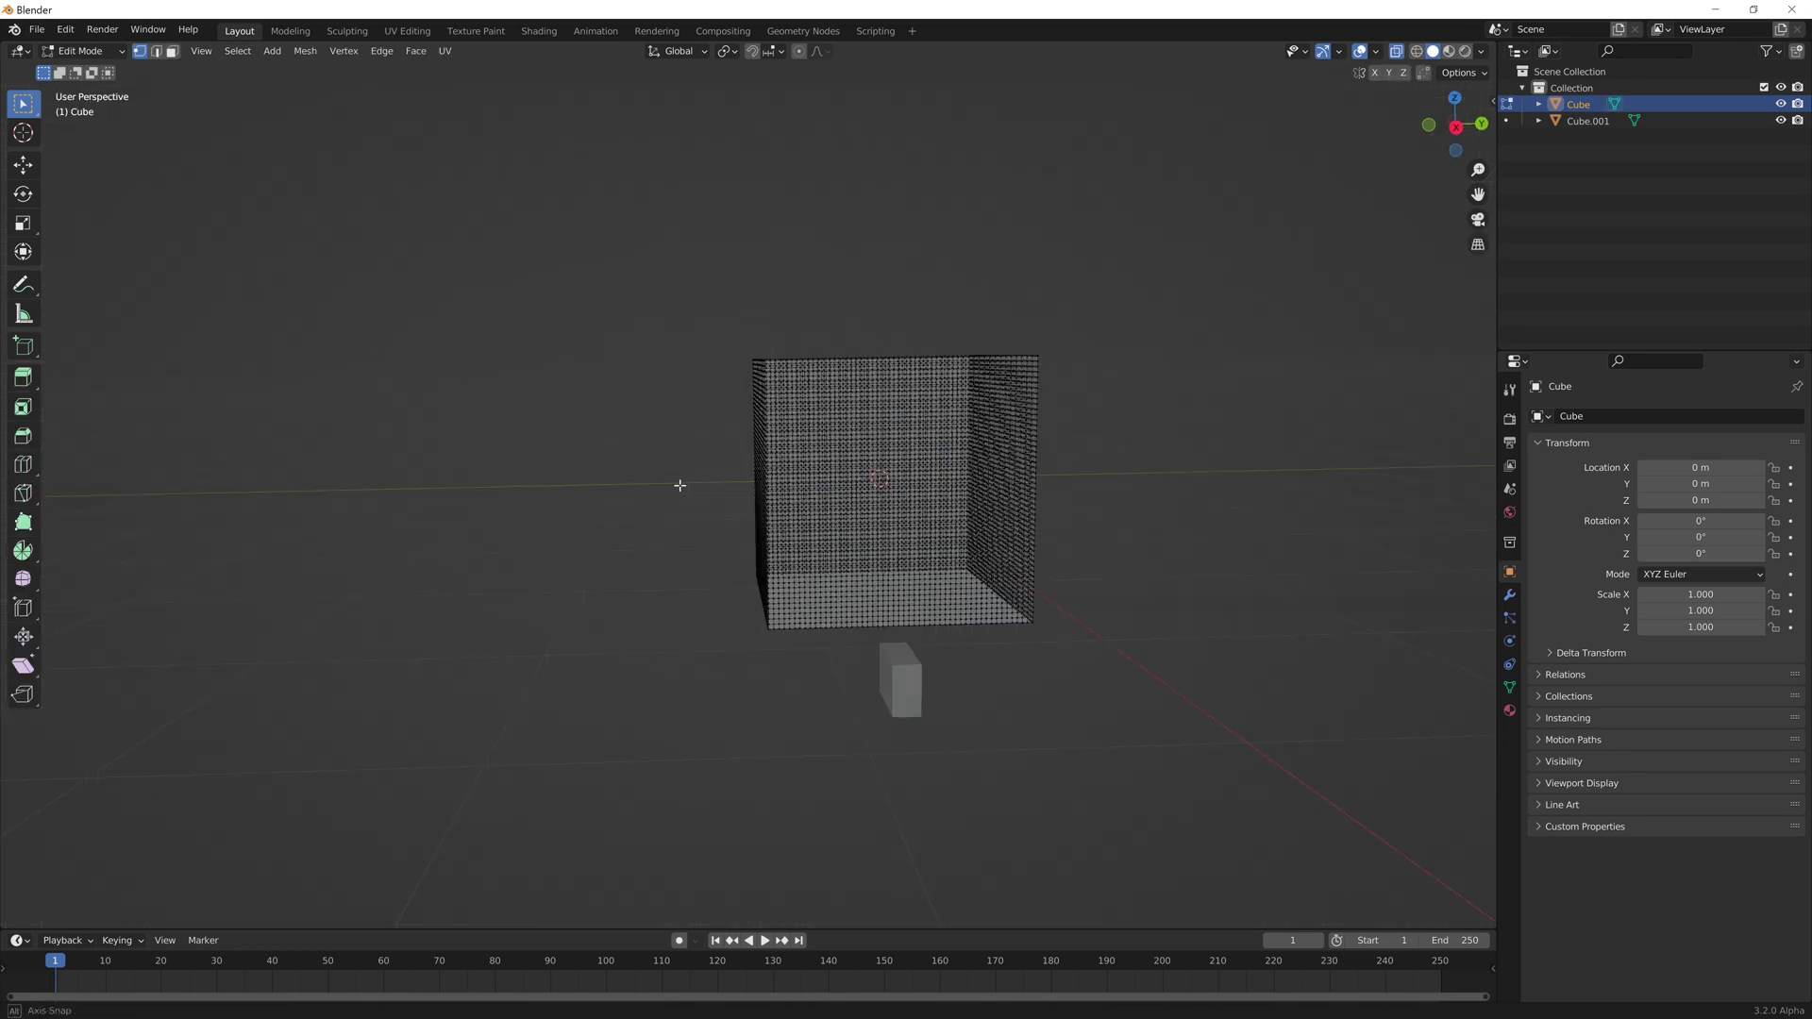
Step: Select the open cube's top and bottom rim edge loops together with the vertical corner edges at its back
key(alt+z)
key(2)
alt+click(818, 404)
middle_drag(817, 404, 462, 622)
alt+shift+click(785, 713)
scroll(785, 713, up, 4)
key(ctrl+z)
alt+shift+click(784, 702)
middle_drag(463, 622, 609, 573)
alt+shift+click(365, 640)
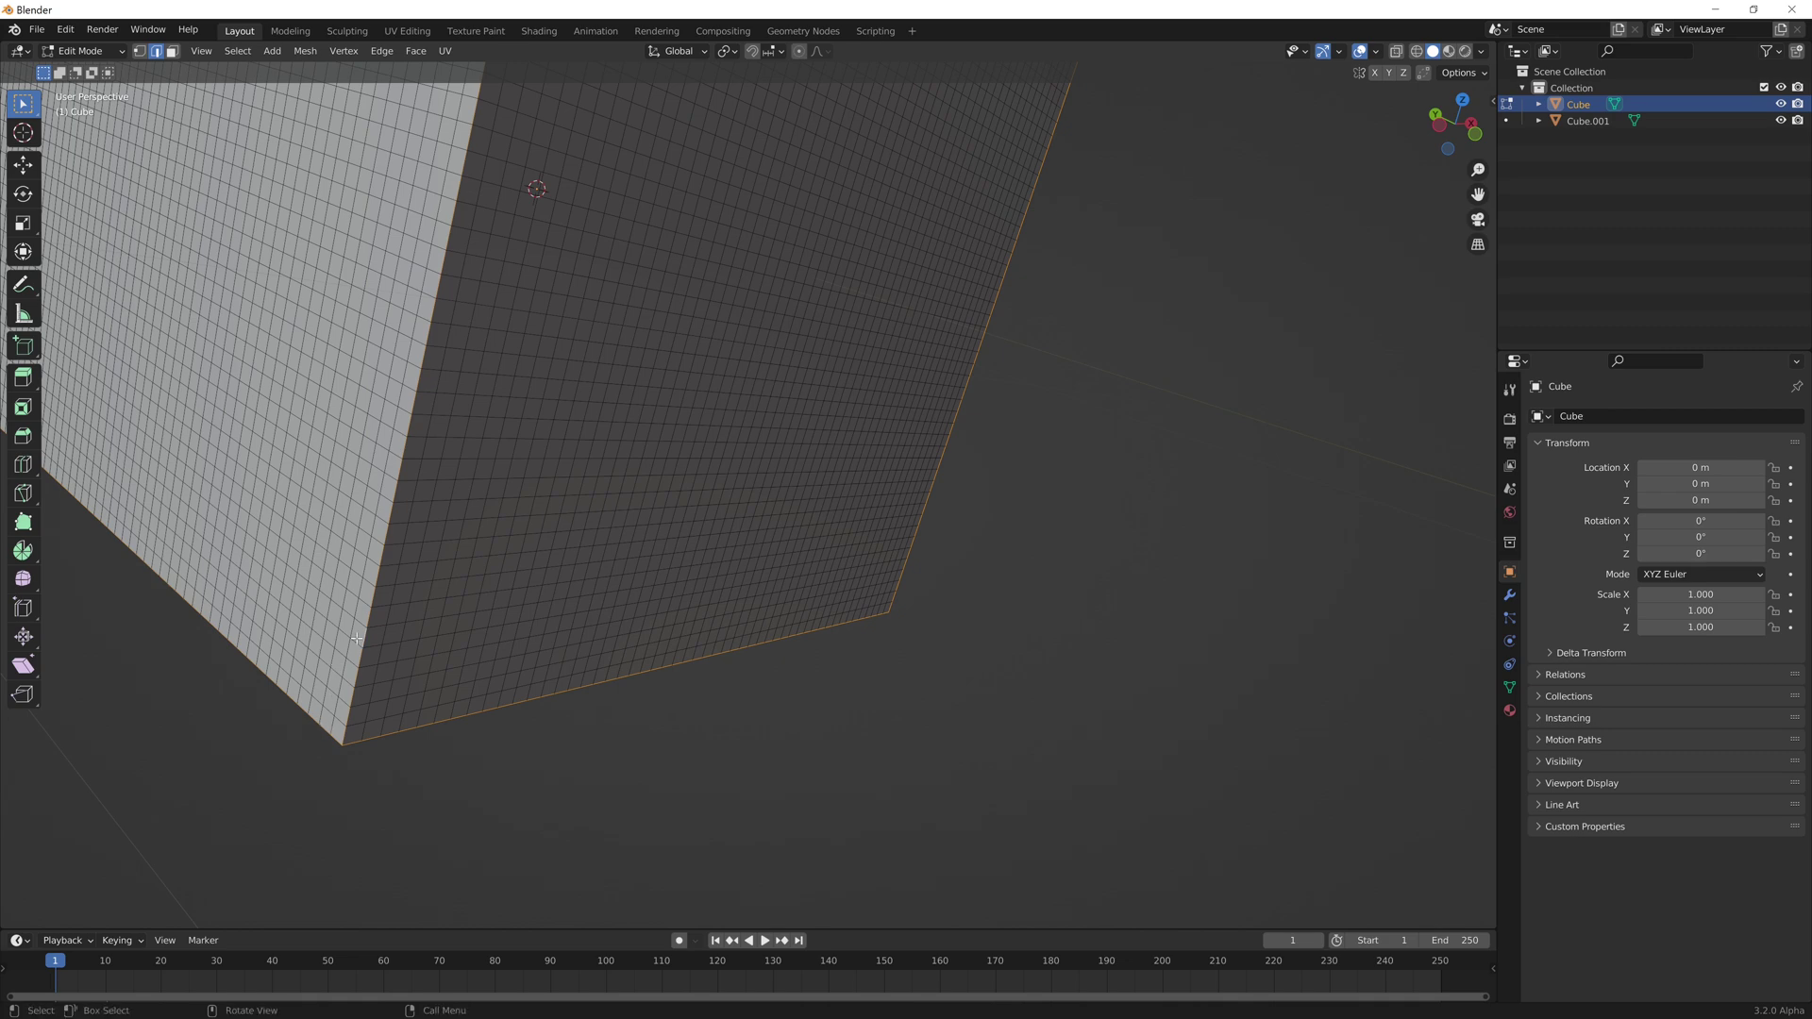
scroll(321, 731, down, 3)
middle_drag(321, 730, 659, 736)
Step: Store the selected edges in a new vertex group named base and return to Object Mode
click(1508, 687)
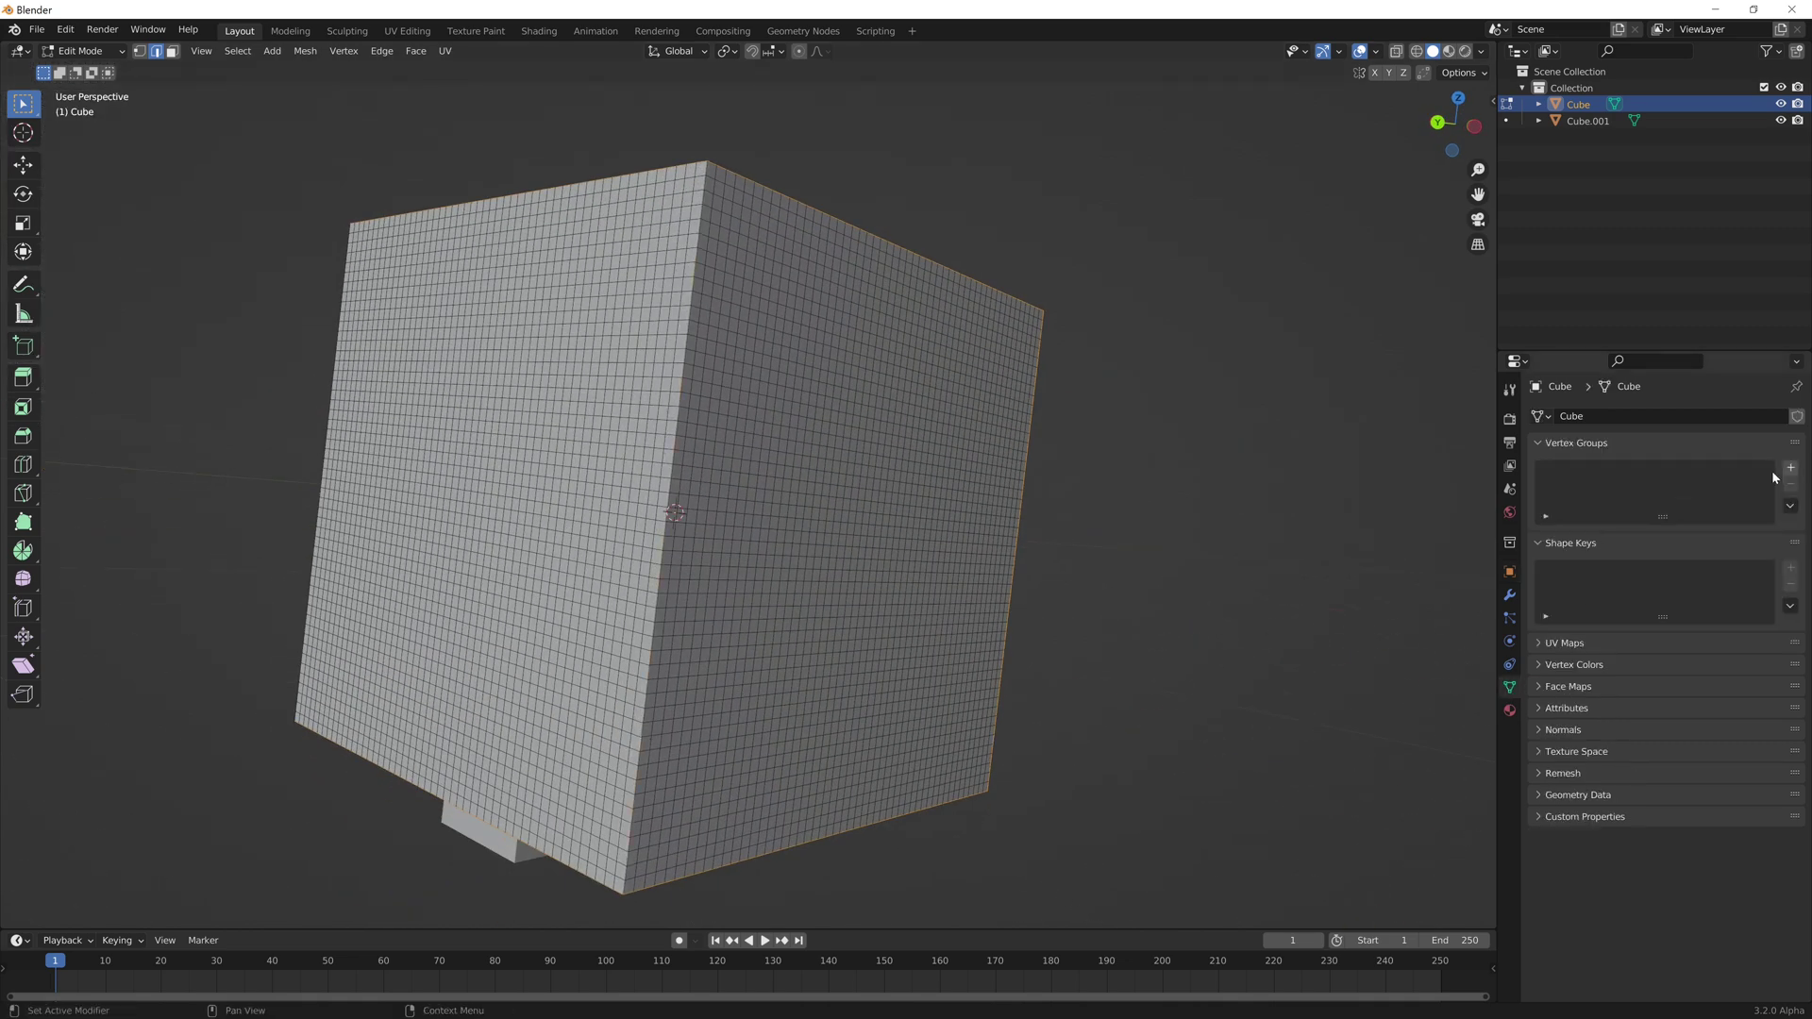
click(1790, 467)
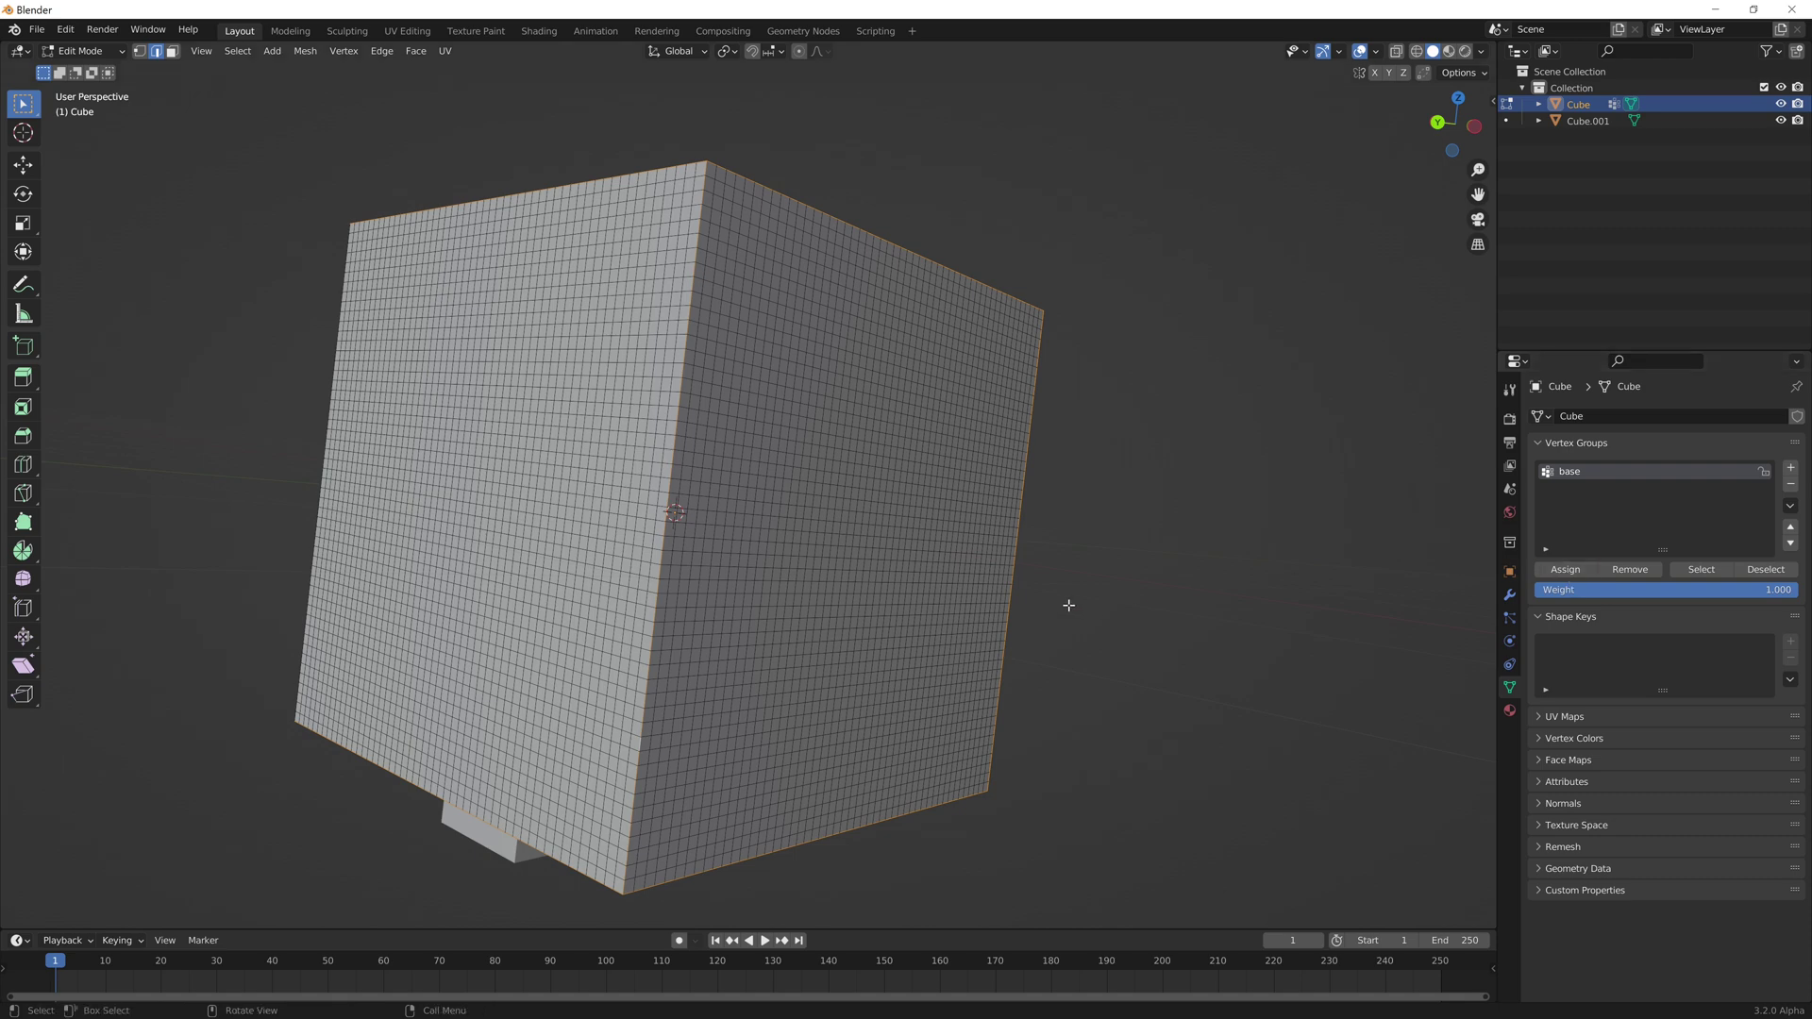
middle_drag(1068, 607, 919, 694)
key(Tab)
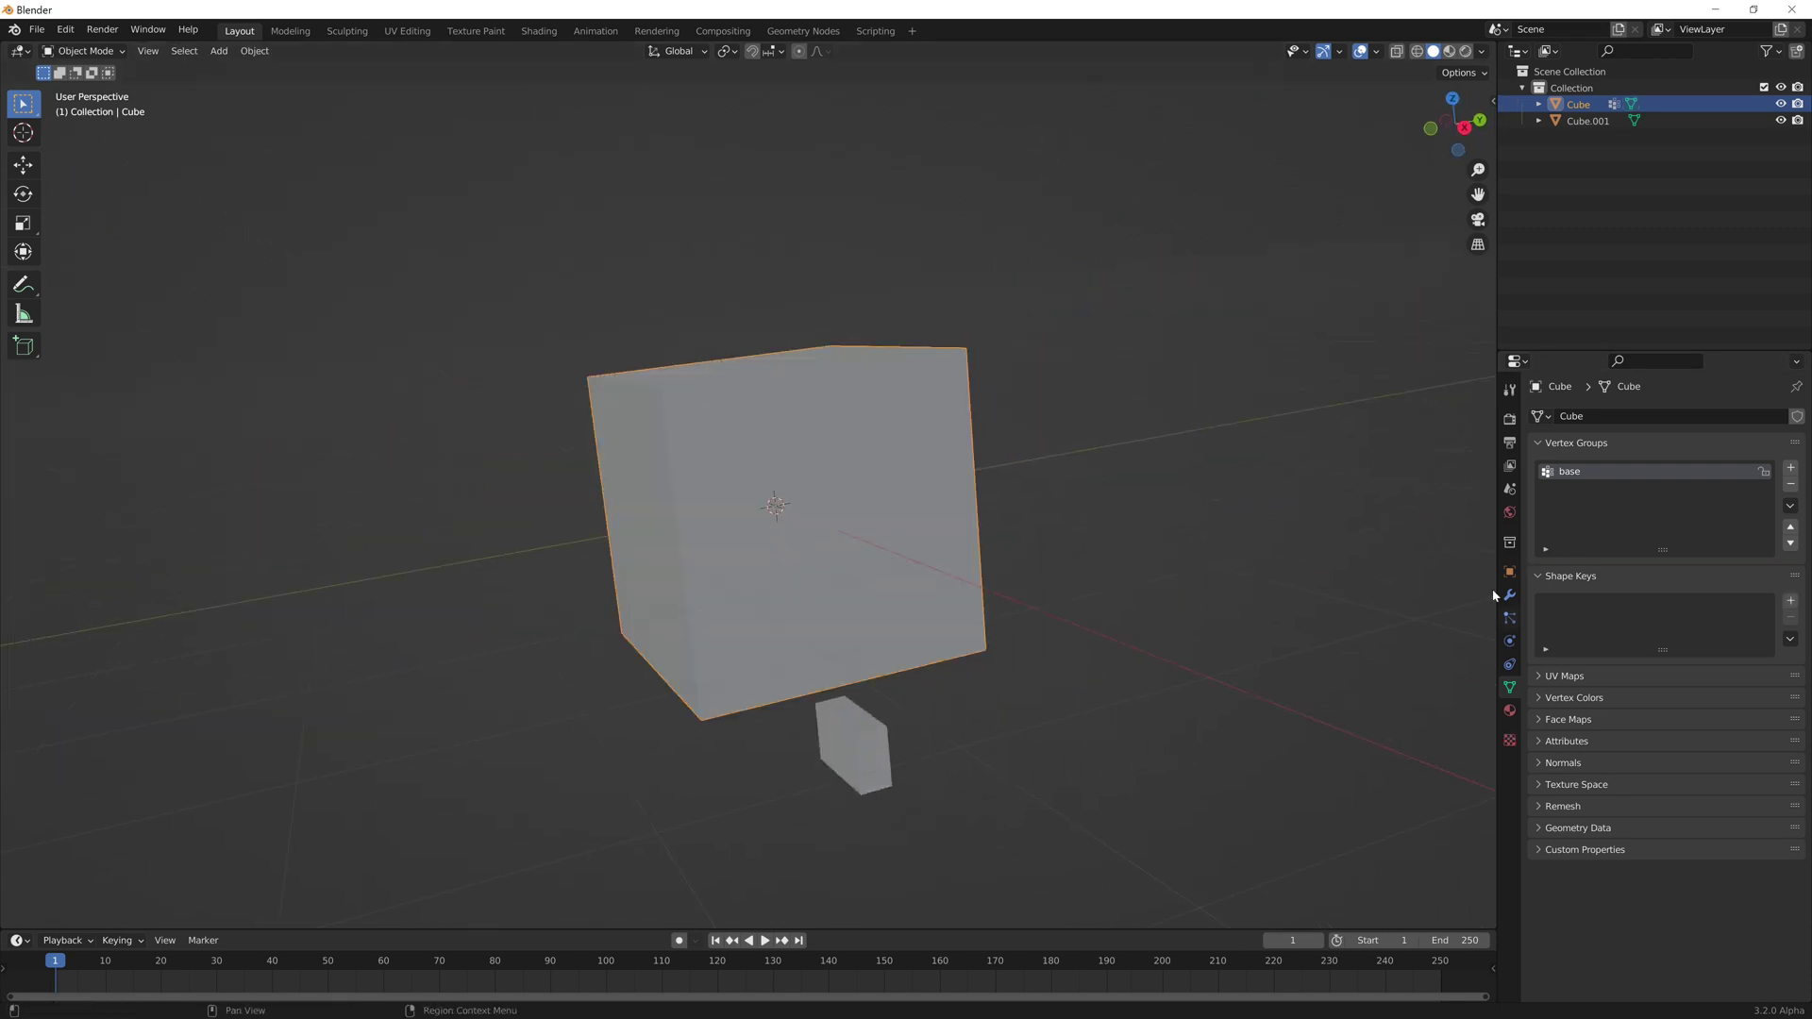
Step: Add a Dynamic Paint canvas to the large cube, set its surface type to Weight, and expand the cache settings
click(1509, 595)
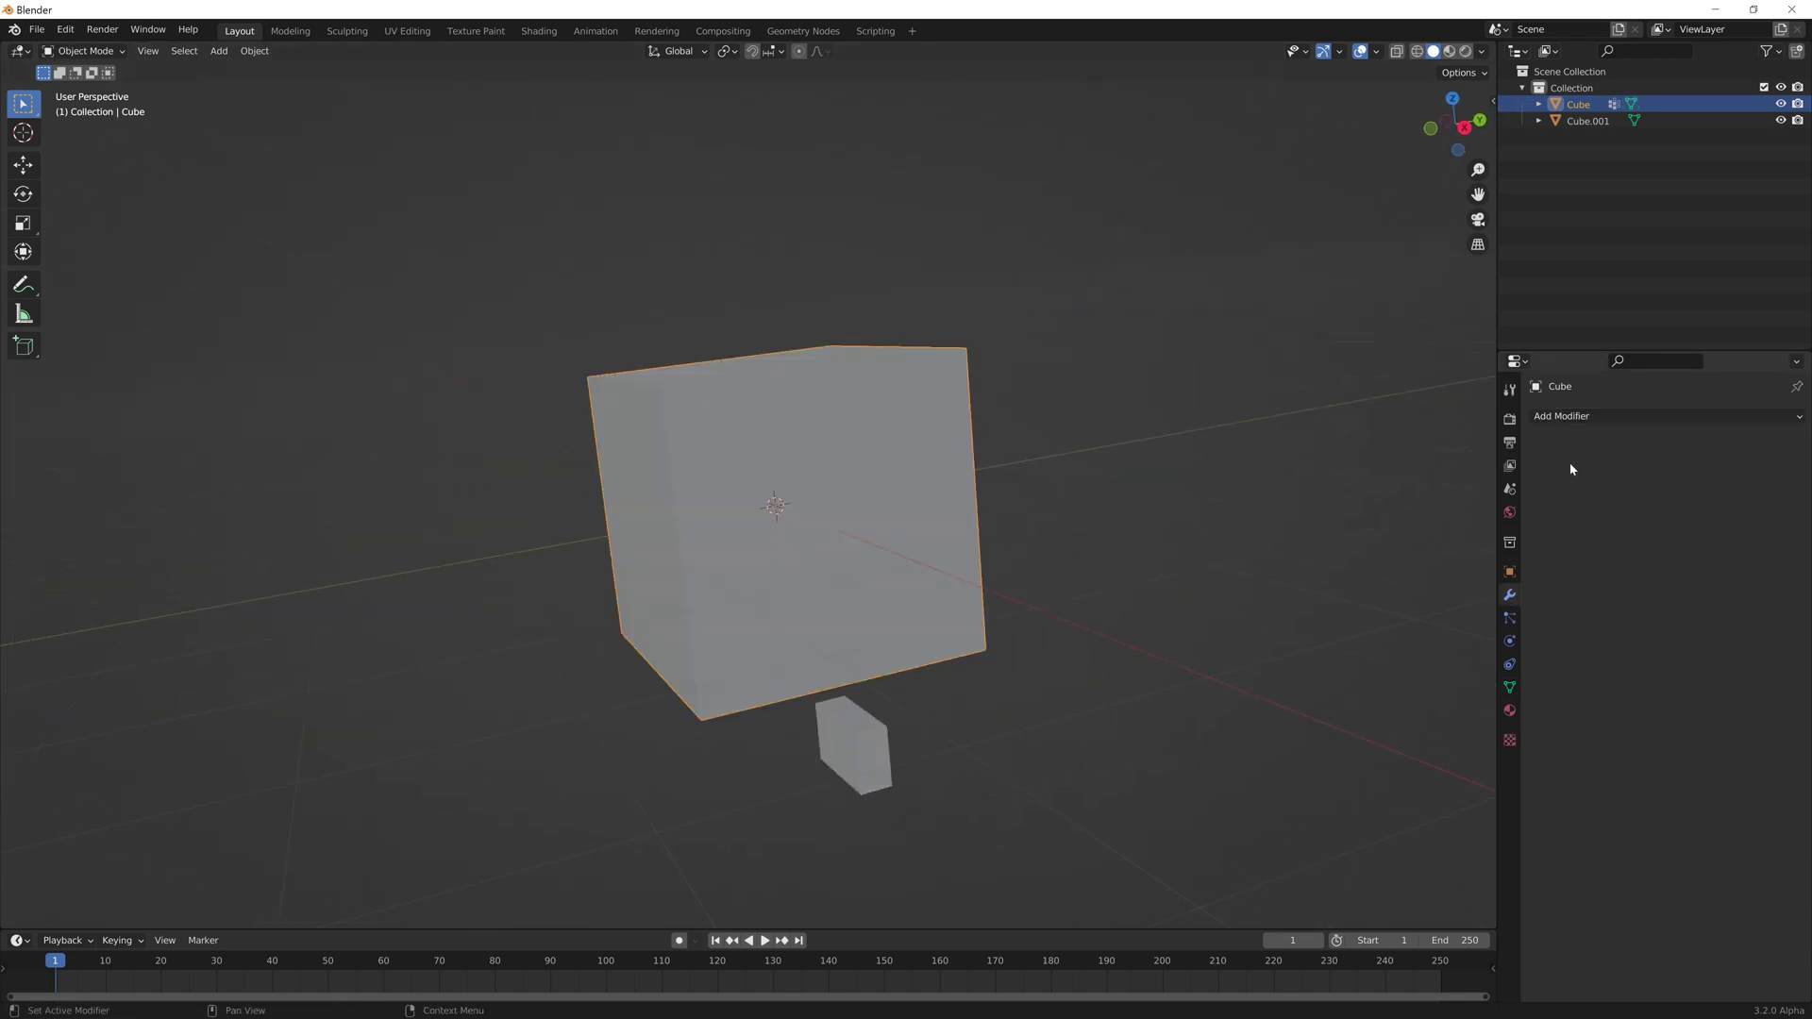
click(1510, 642)
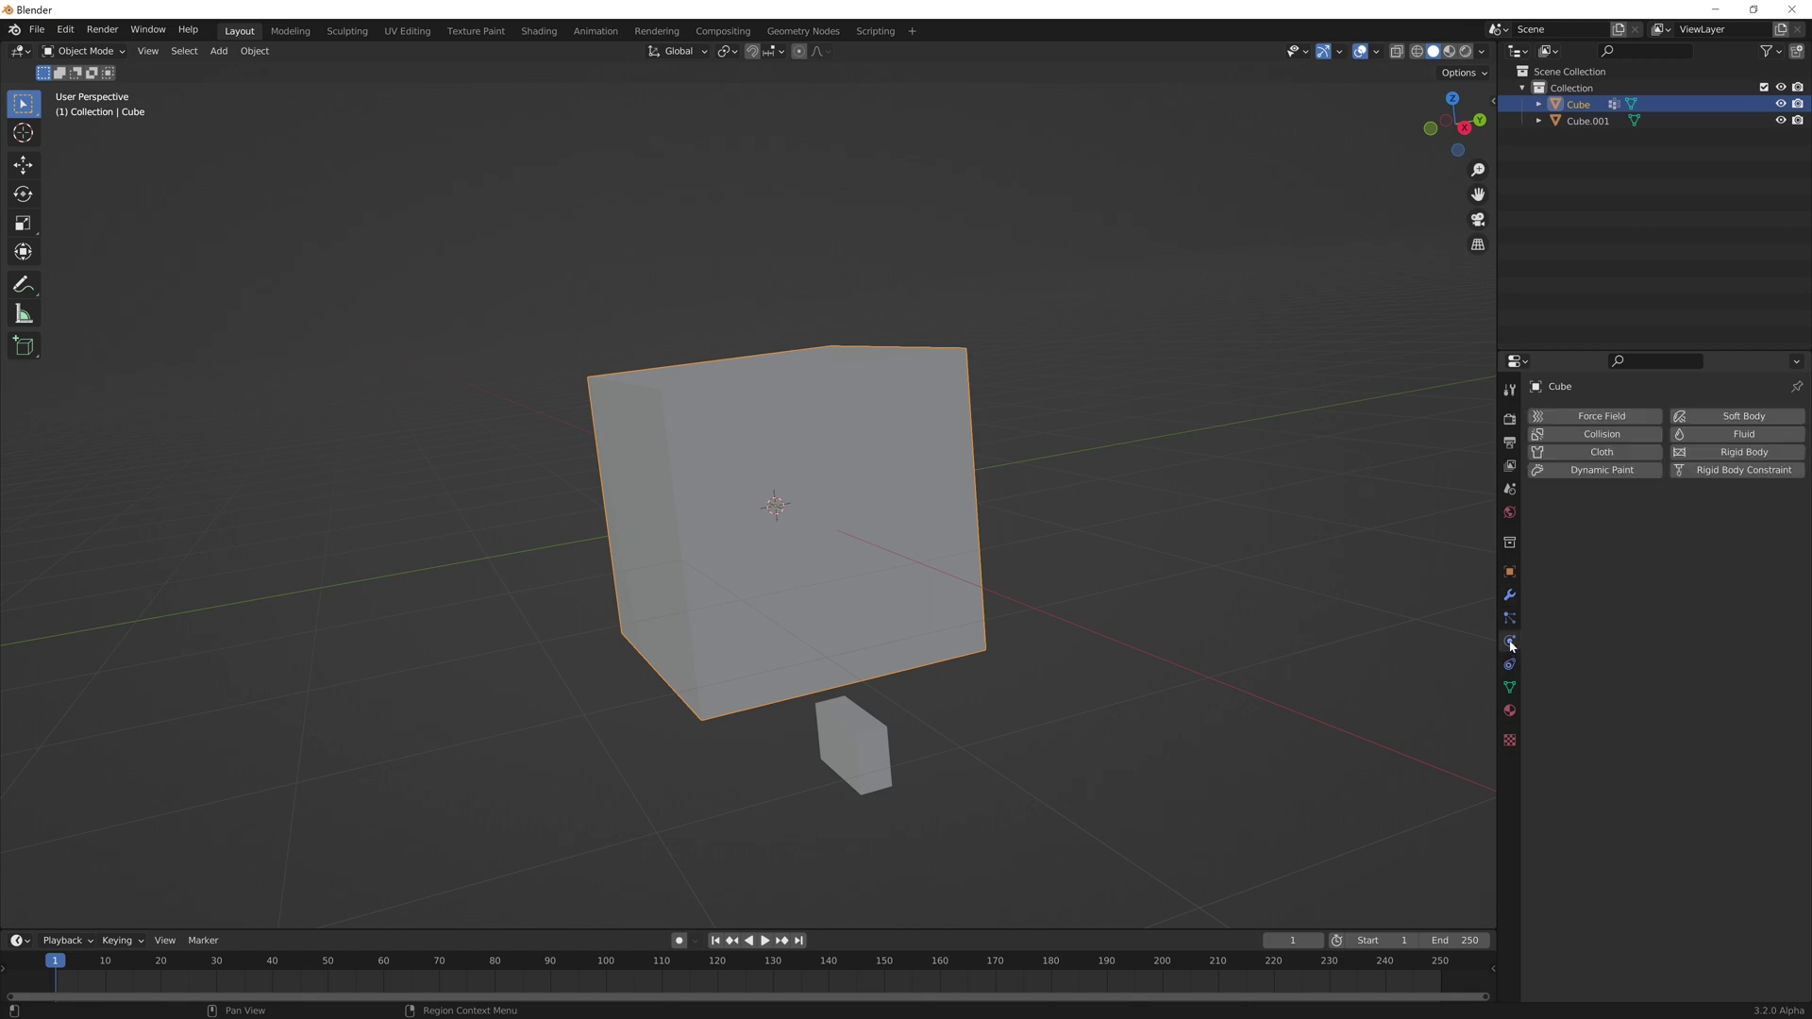
click(1590, 470)
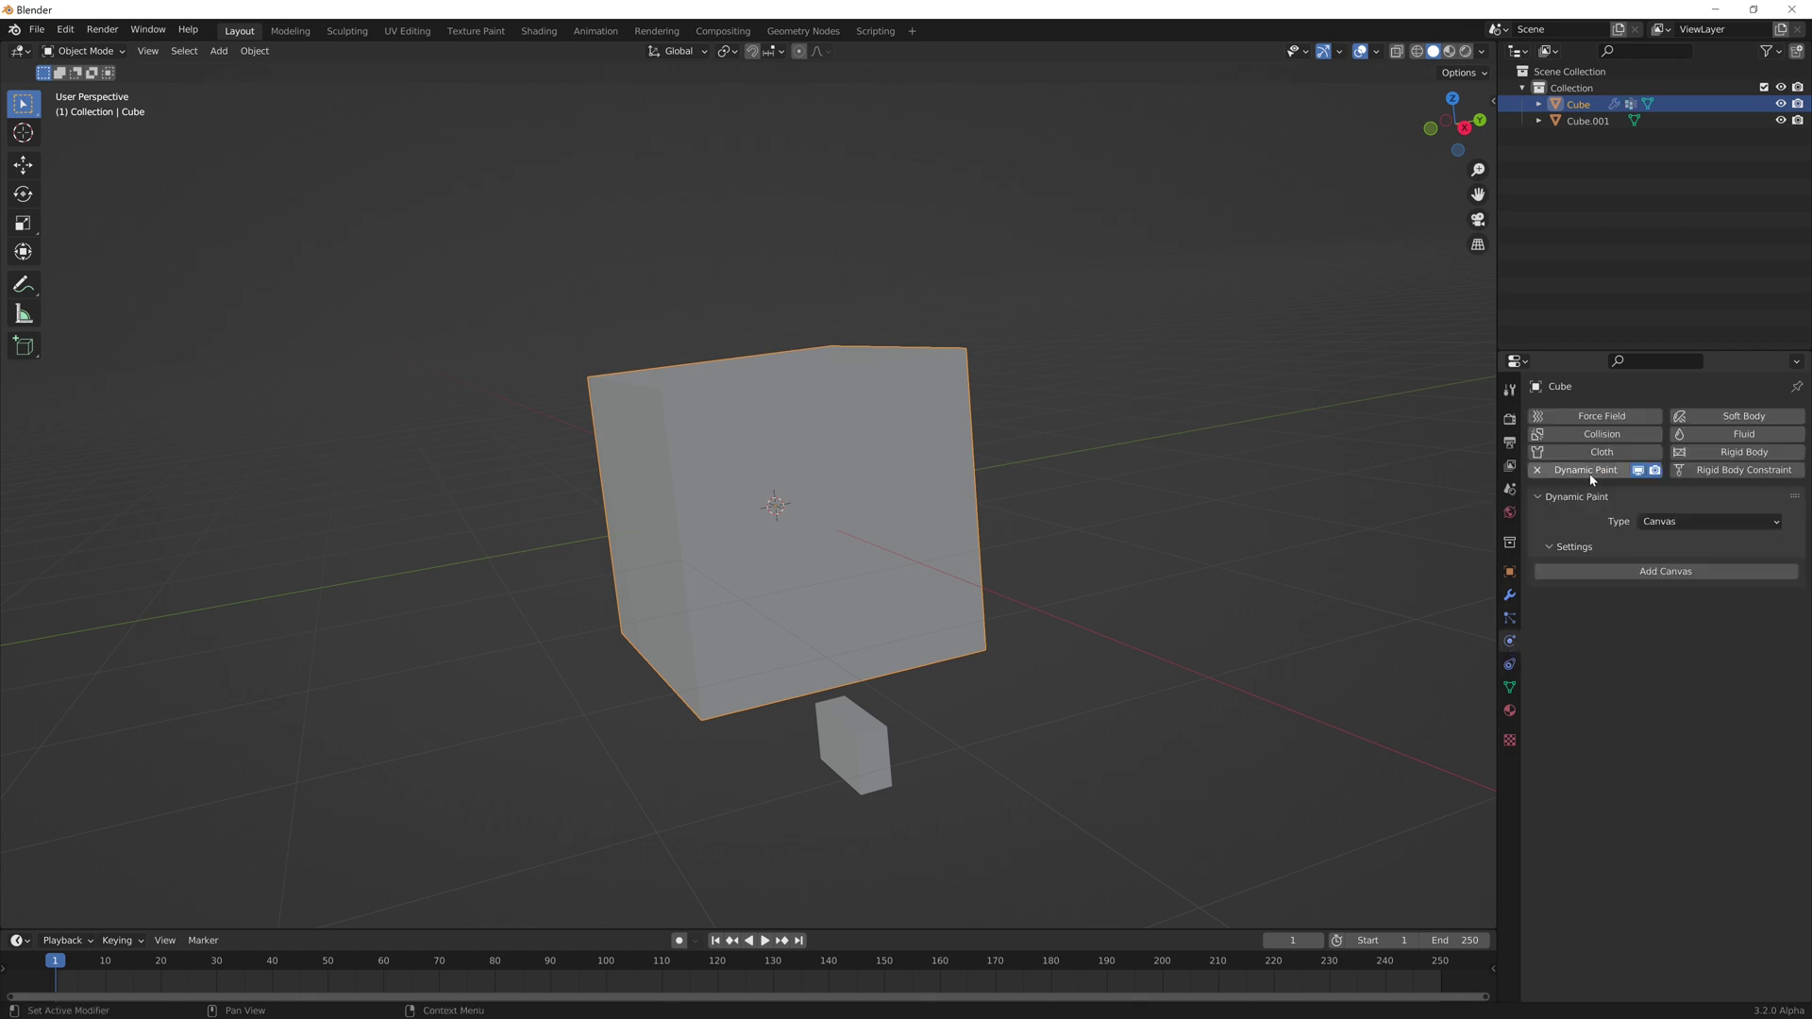
click(1656, 571)
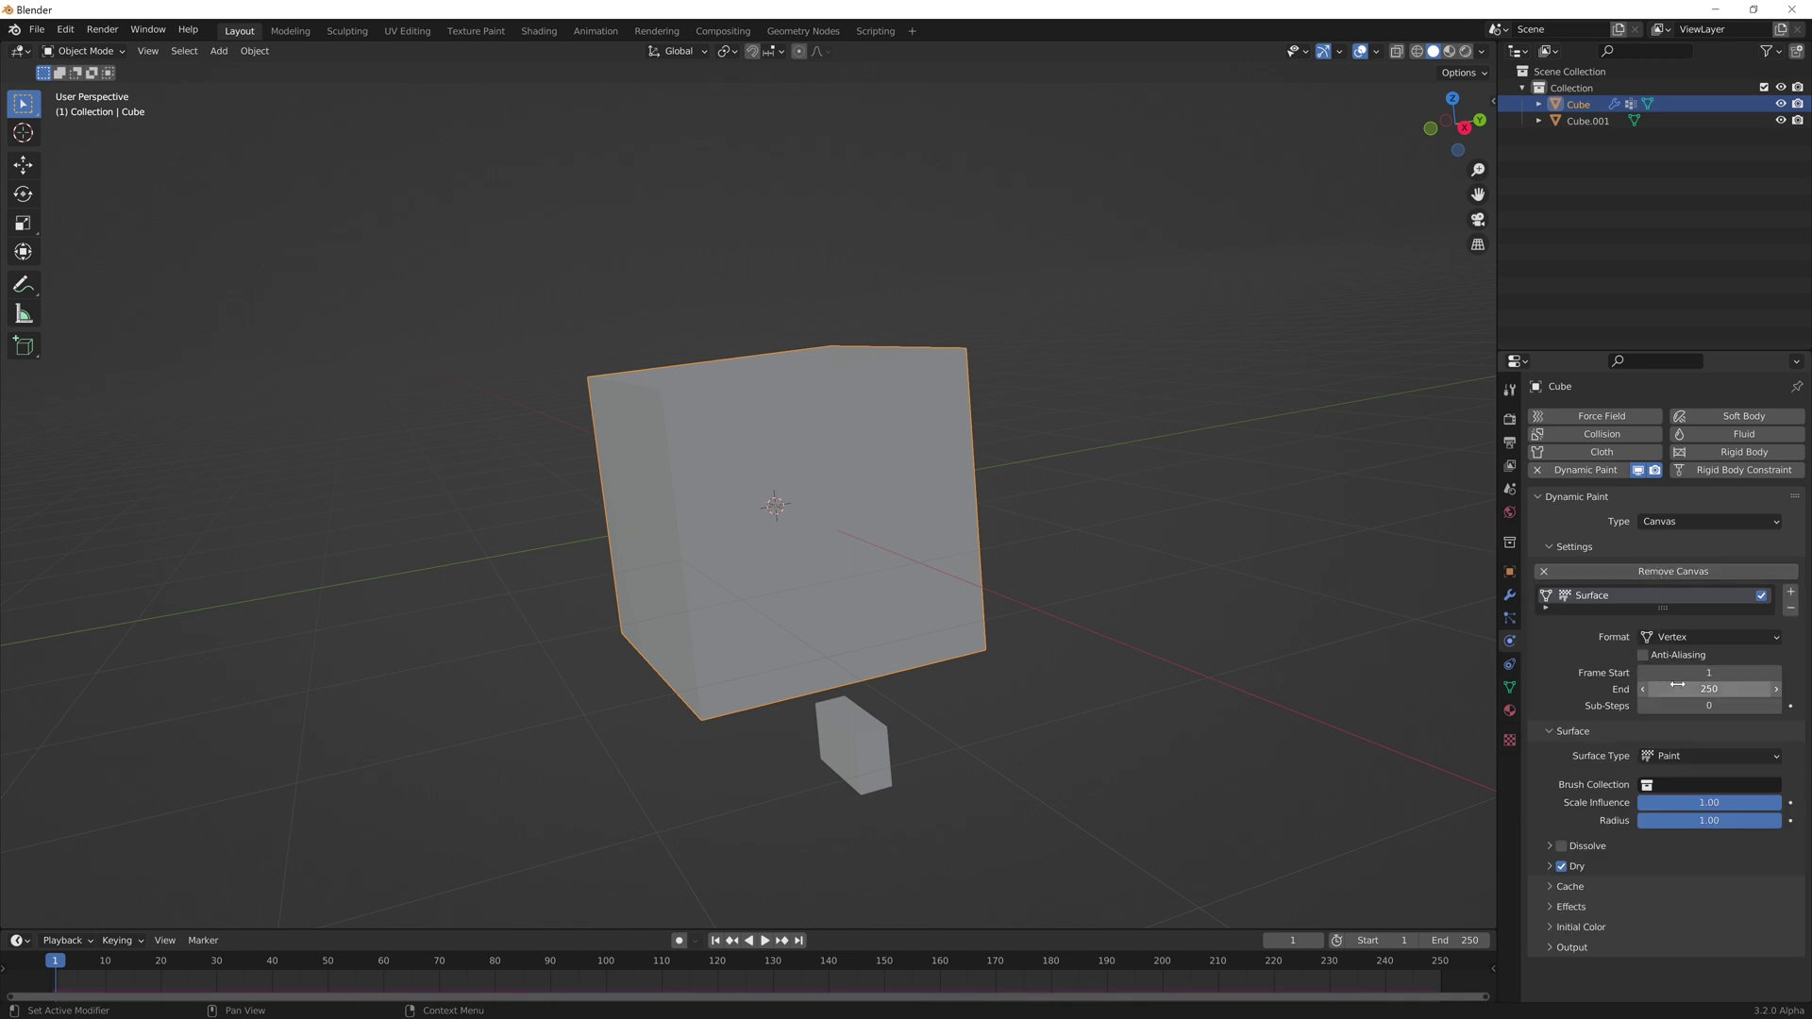
click(1698, 759)
click(1684, 813)
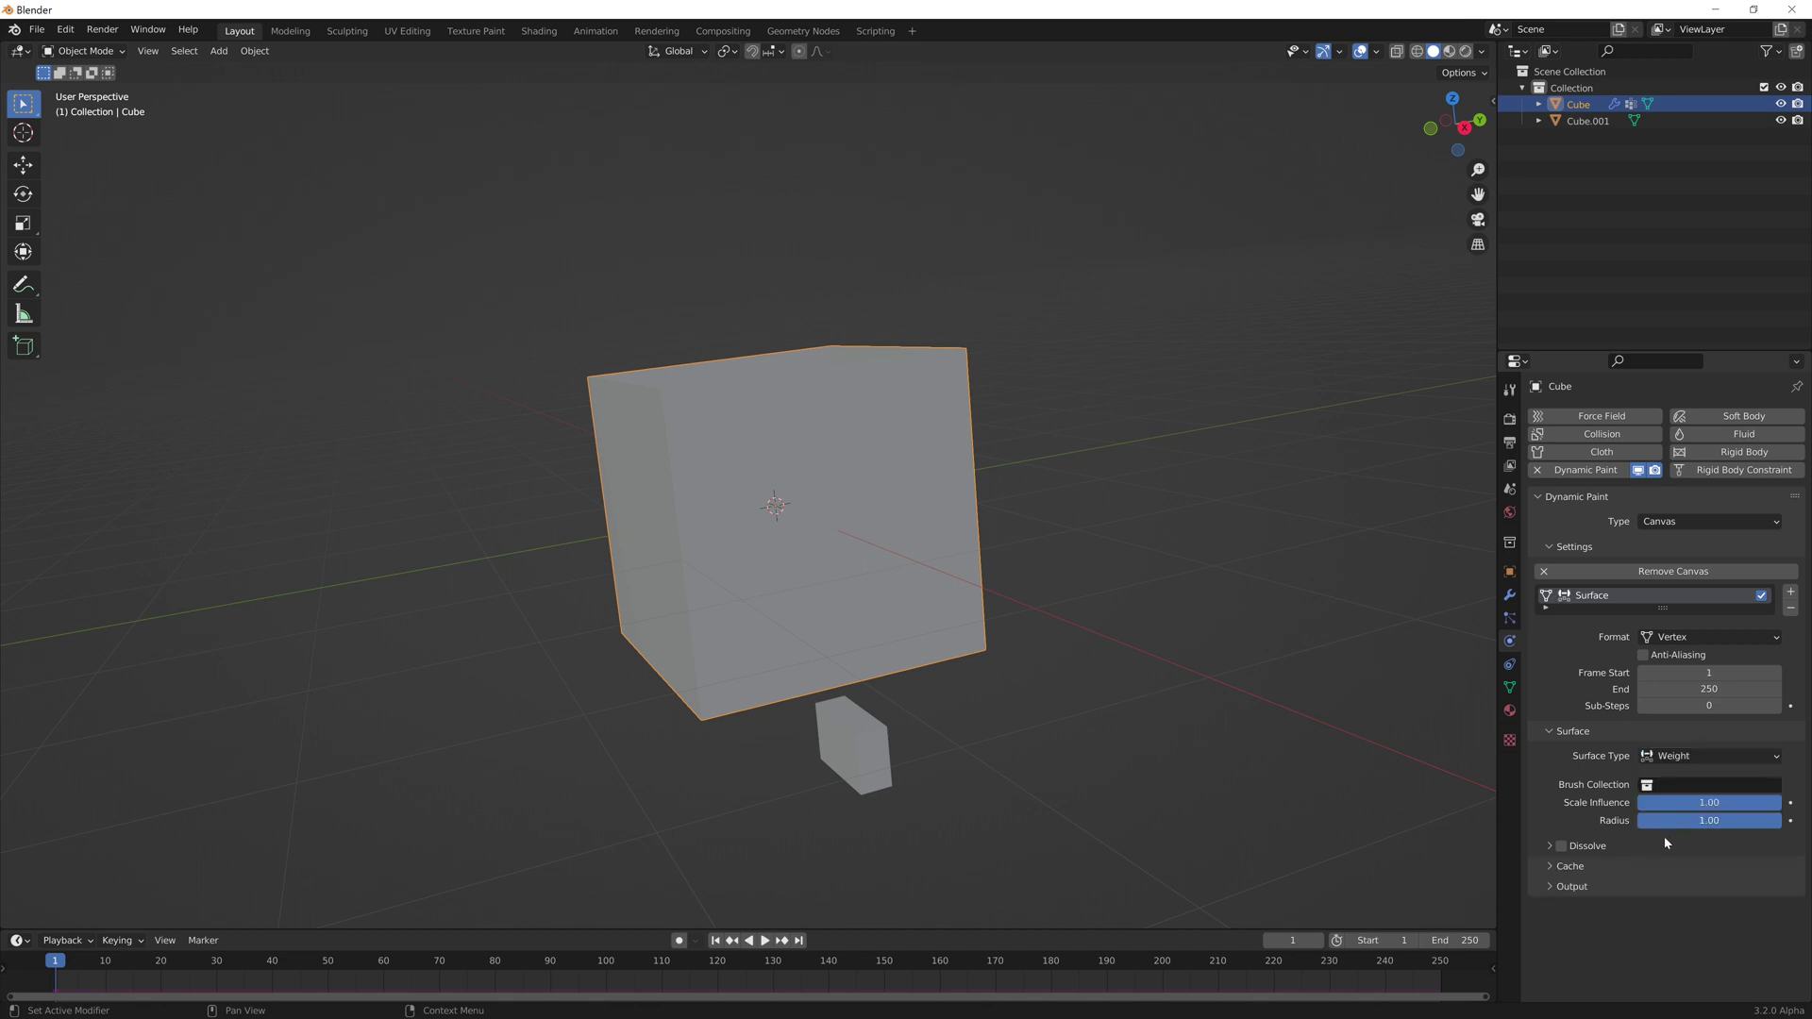
click(1587, 868)
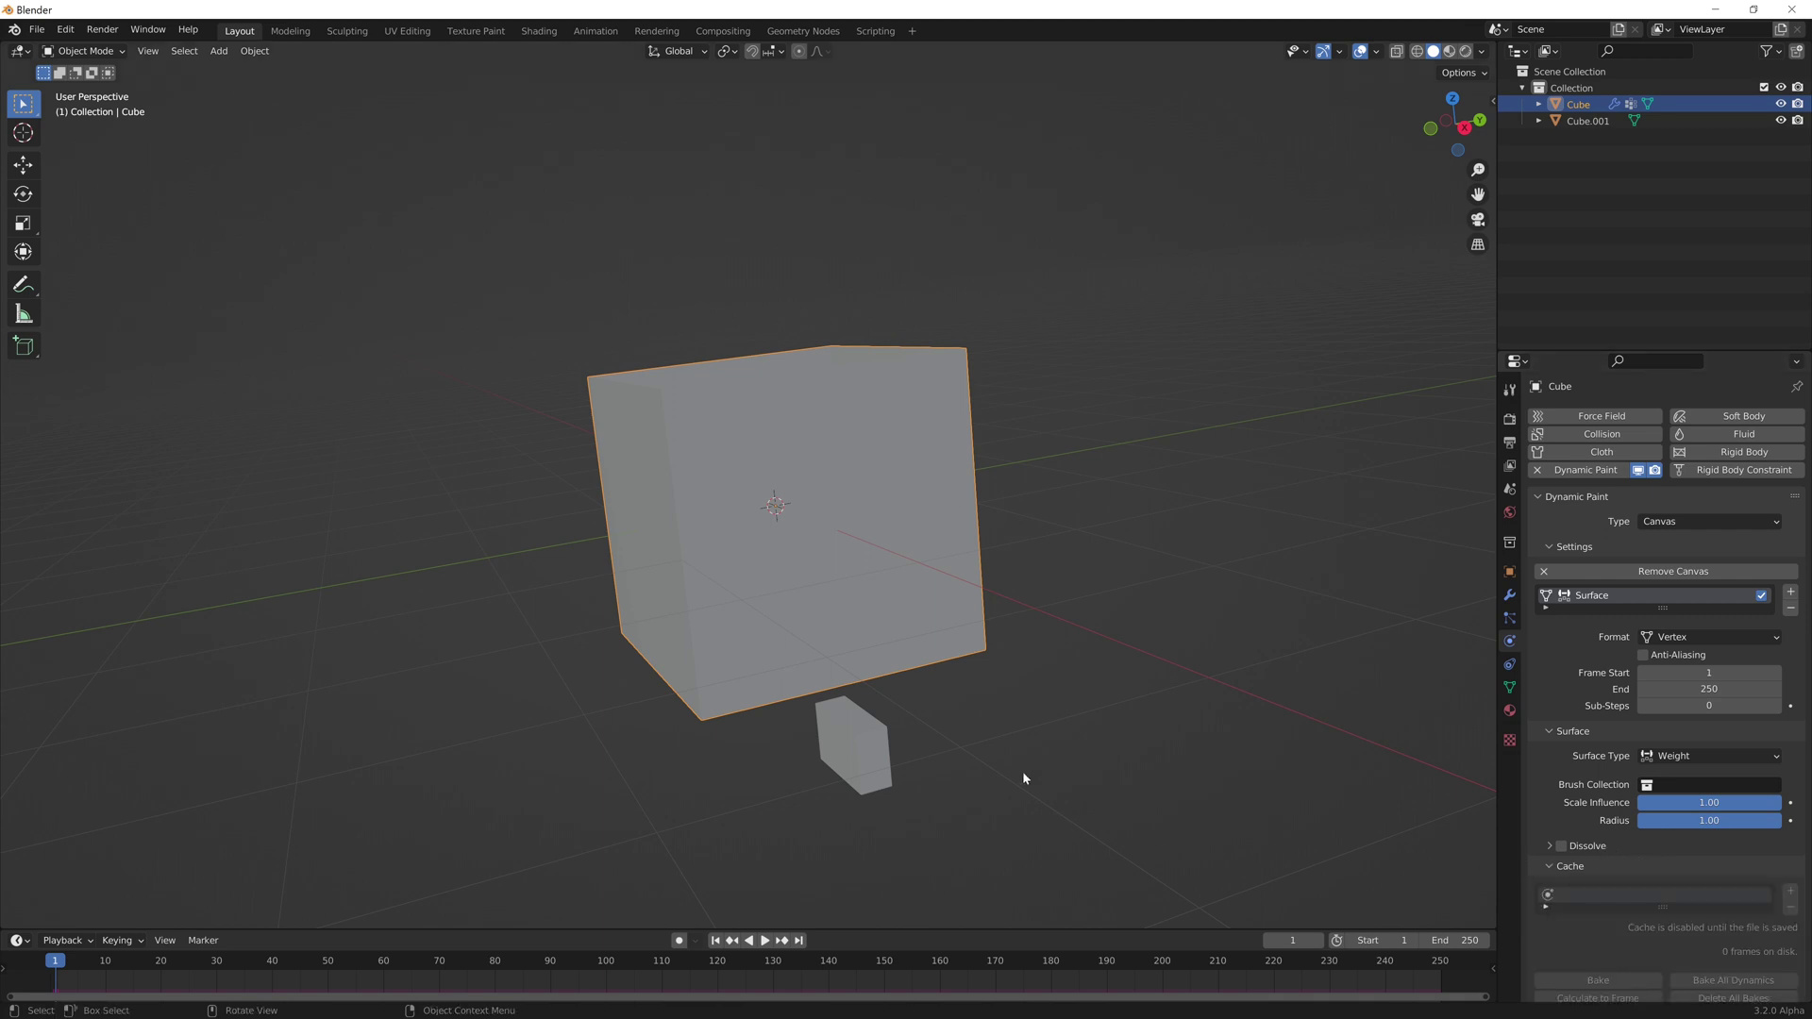
Step: Give the small block Dynamic Paint physics with the type set to Brush and add the brush
shift+middle_drag(1023, 742, 1023, 680)
click(855, 675)
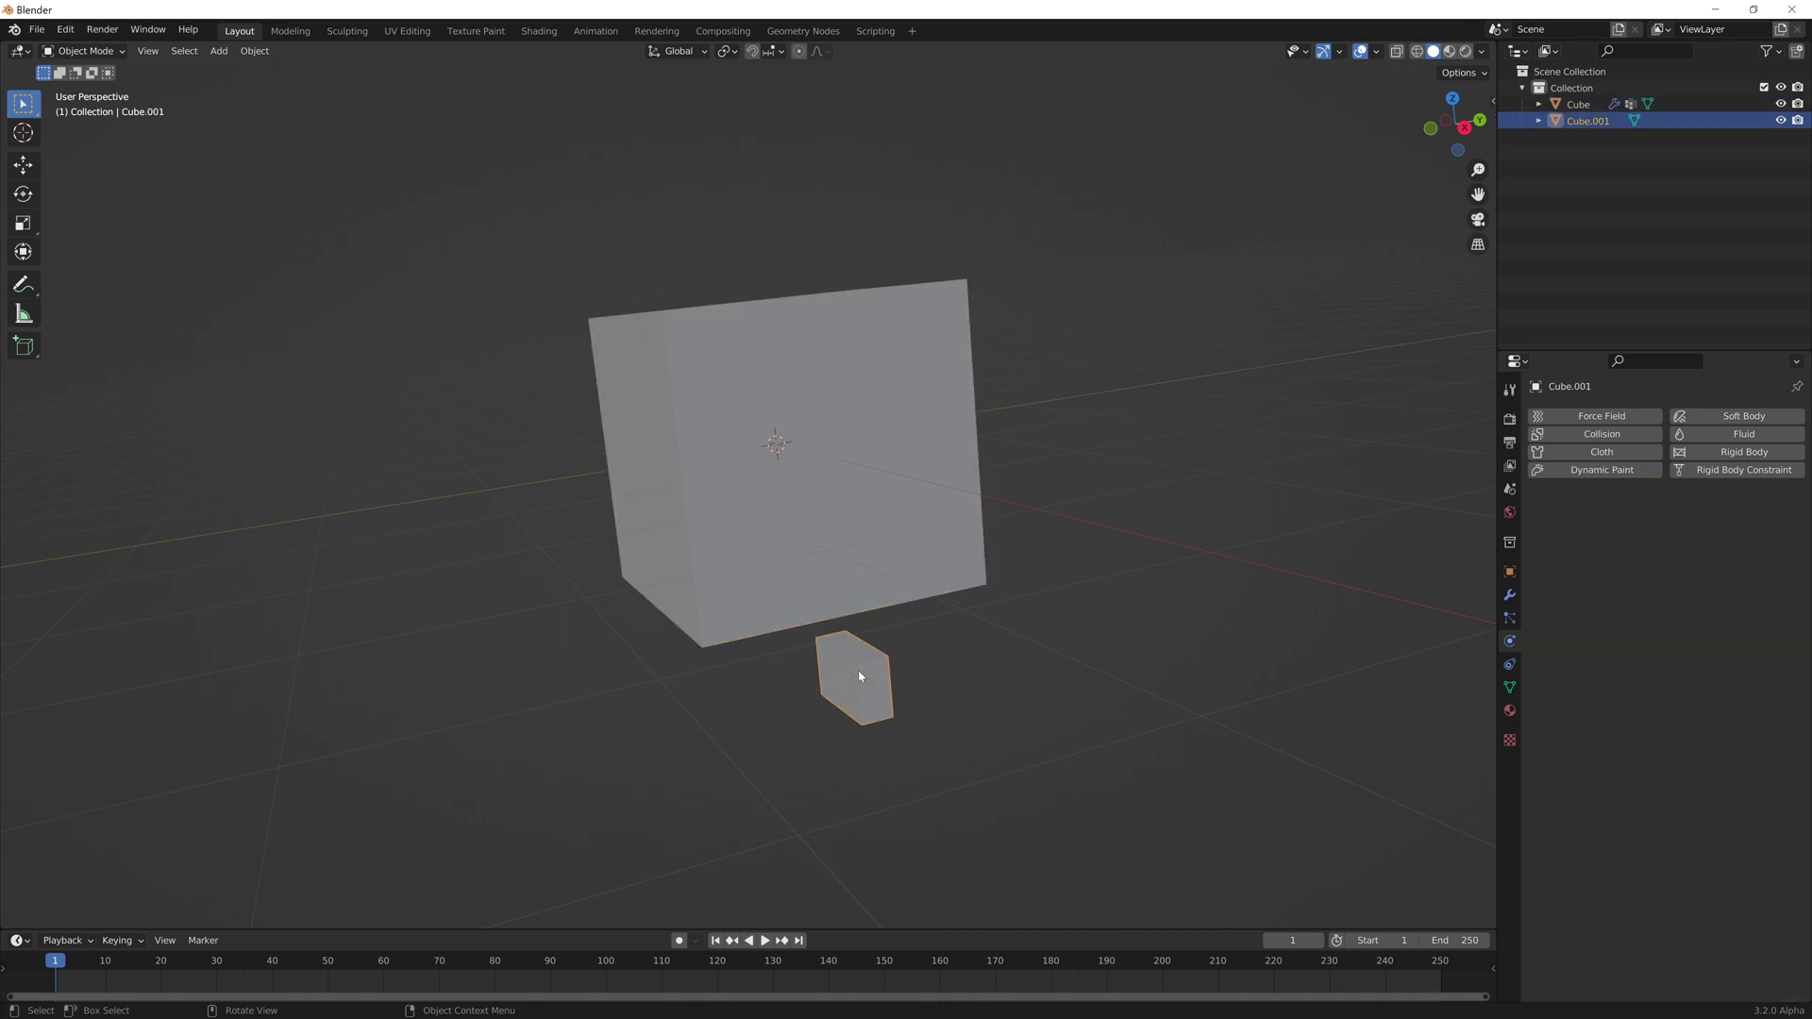
click(1593, 474)
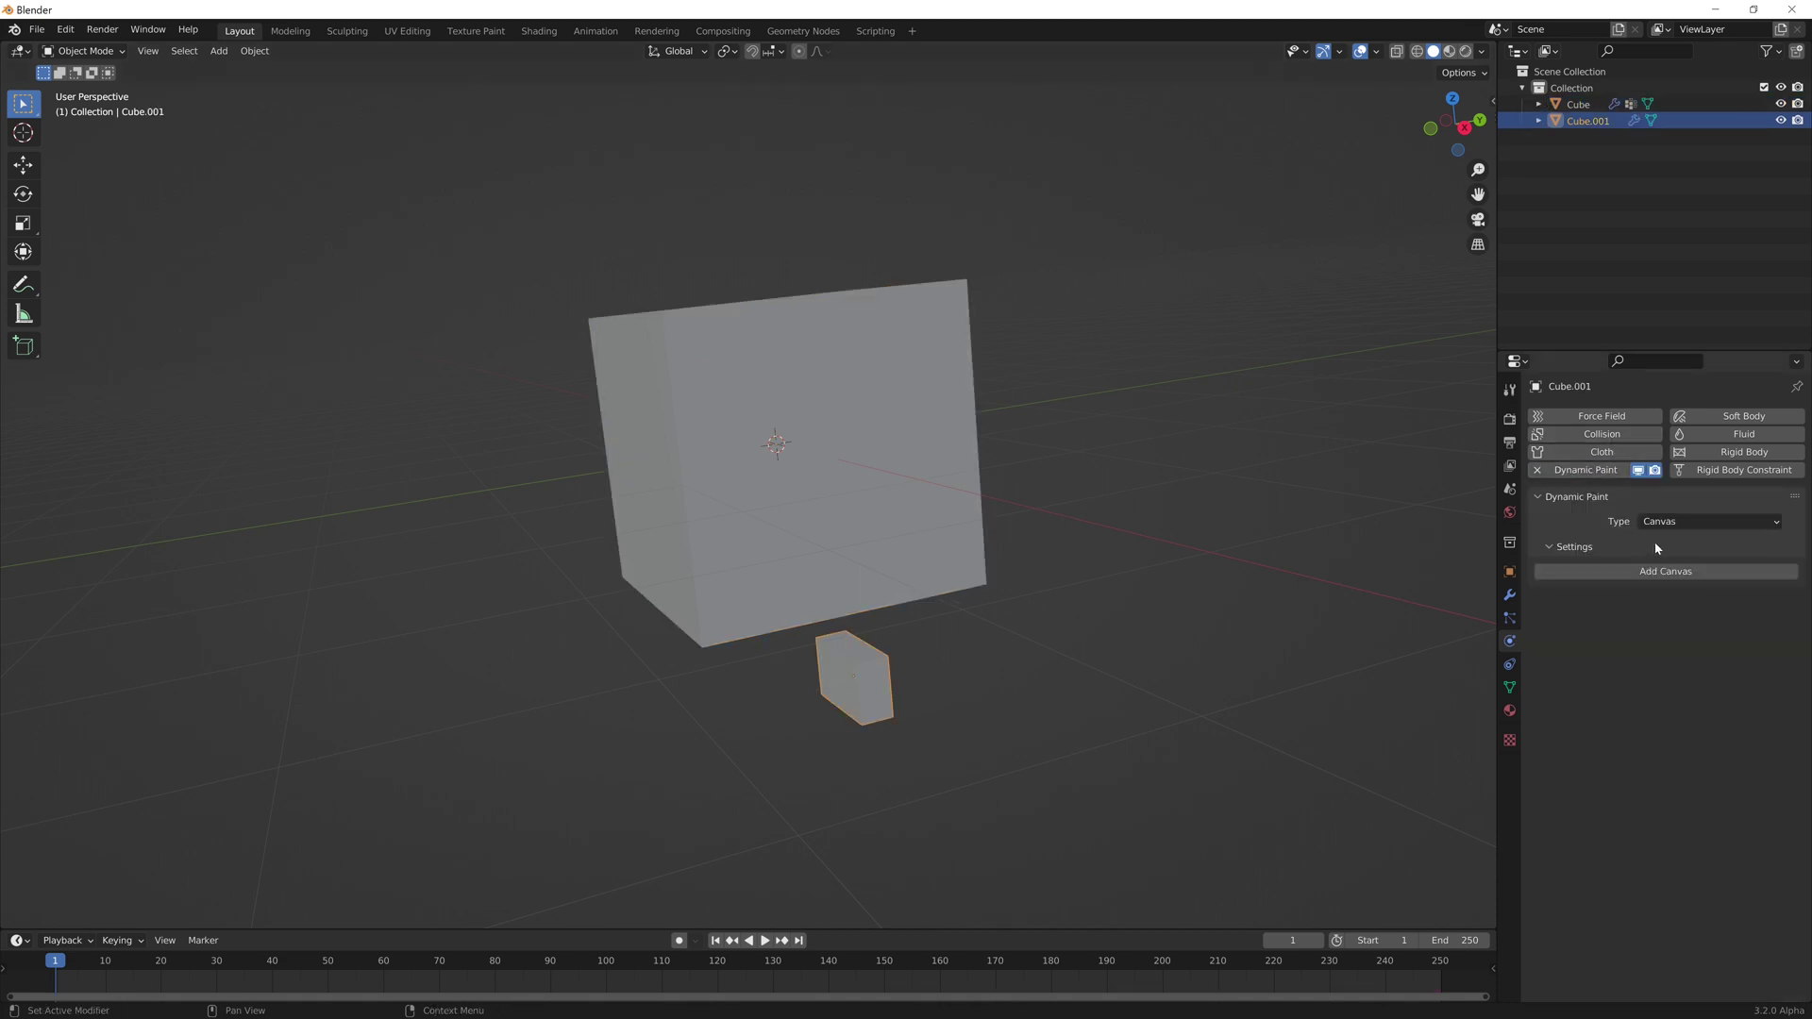
click(1678, 521)
click(1658, 559)
click(1662, 573)
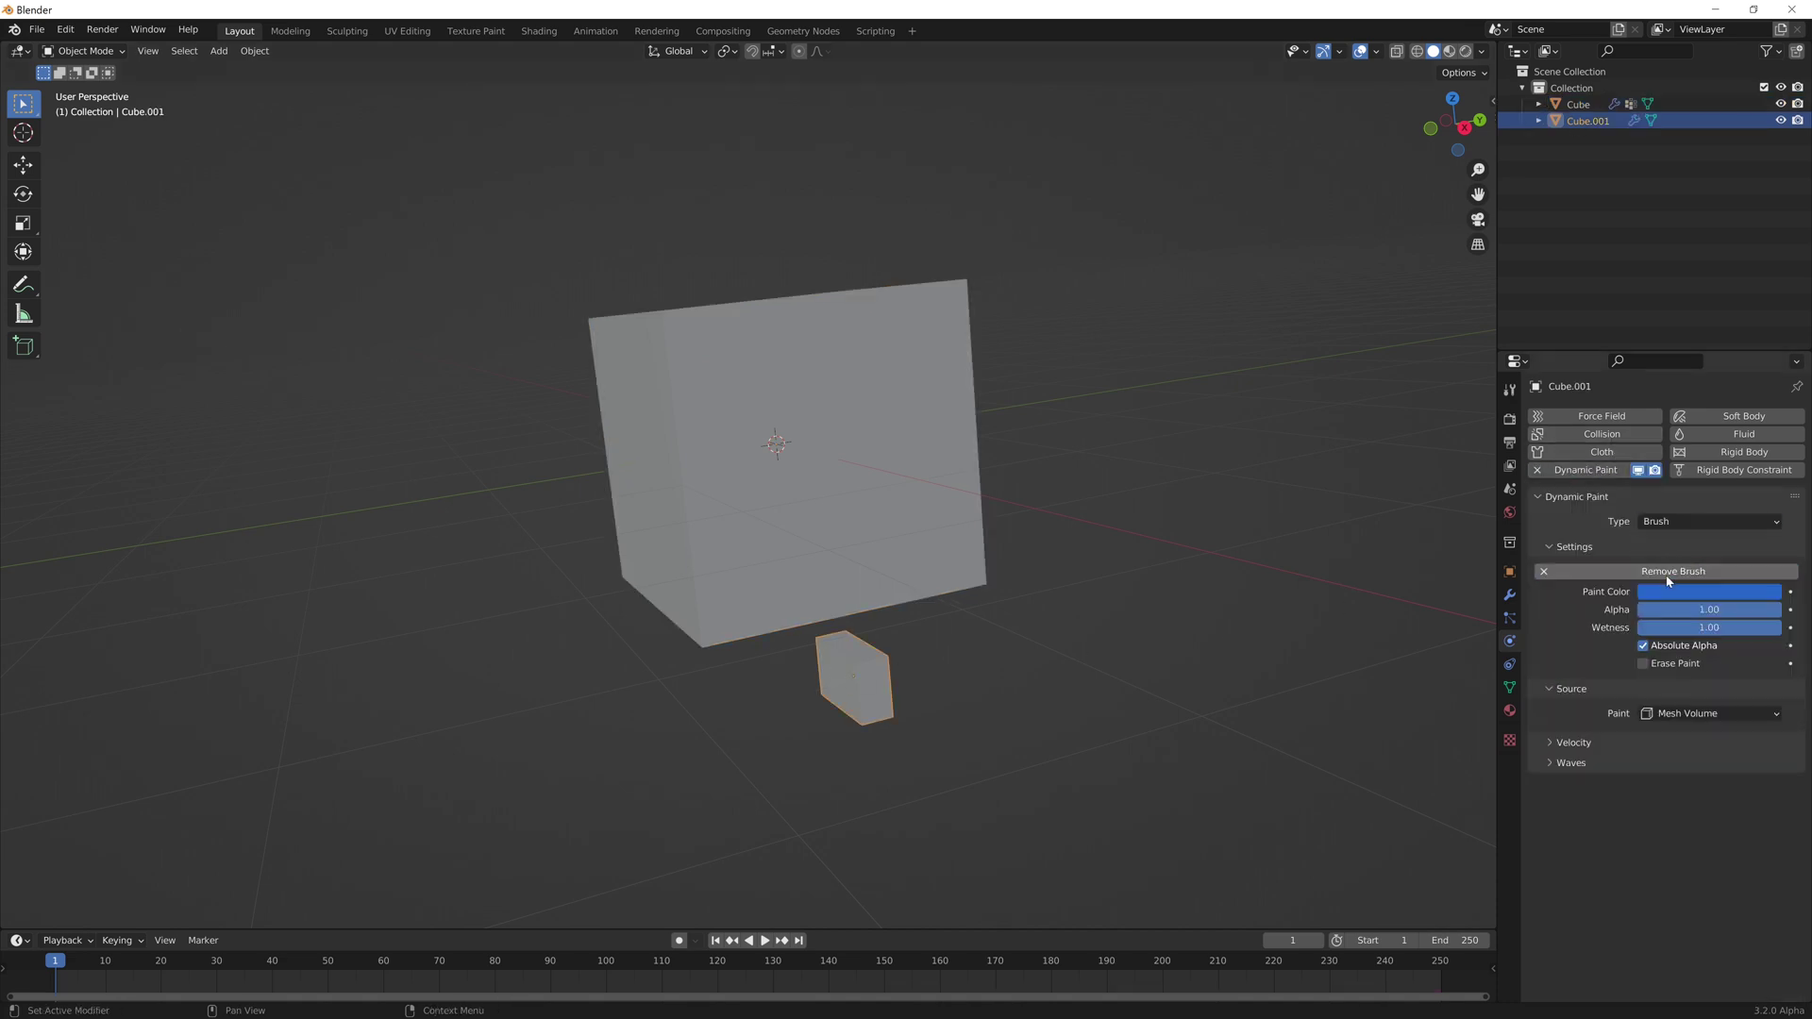
click(1681, 714)
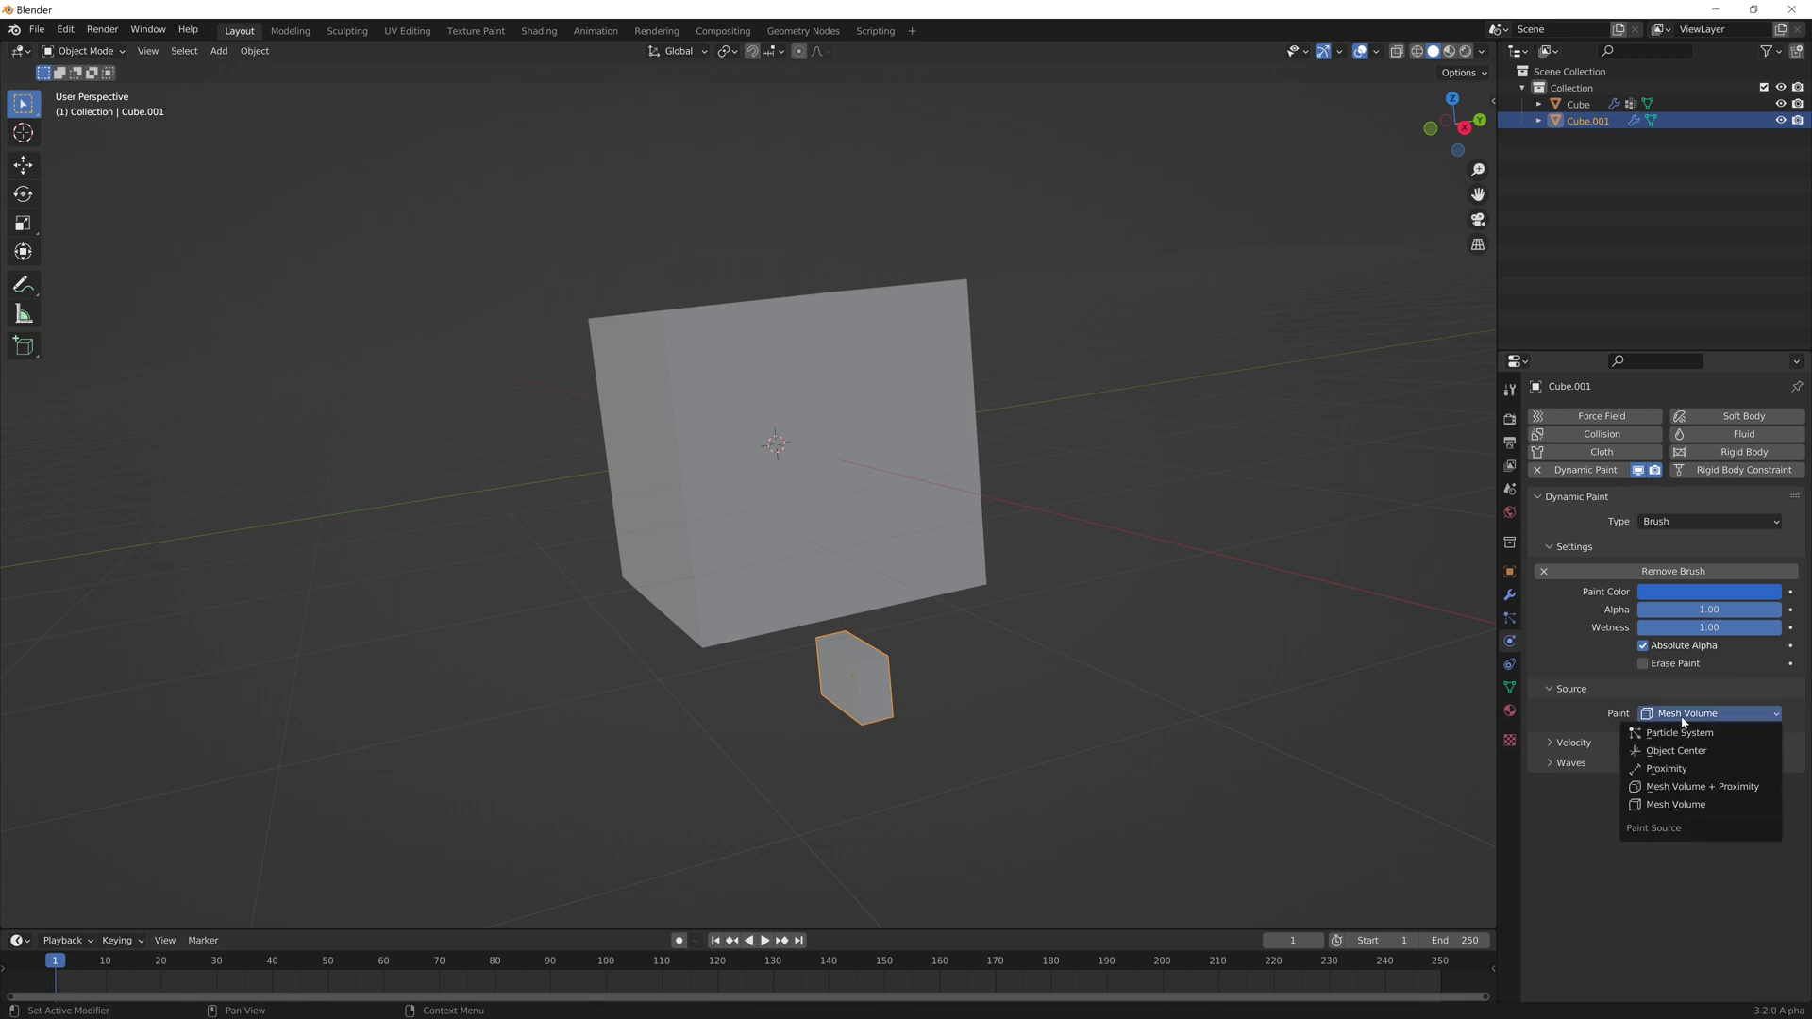
click(1681, 718)
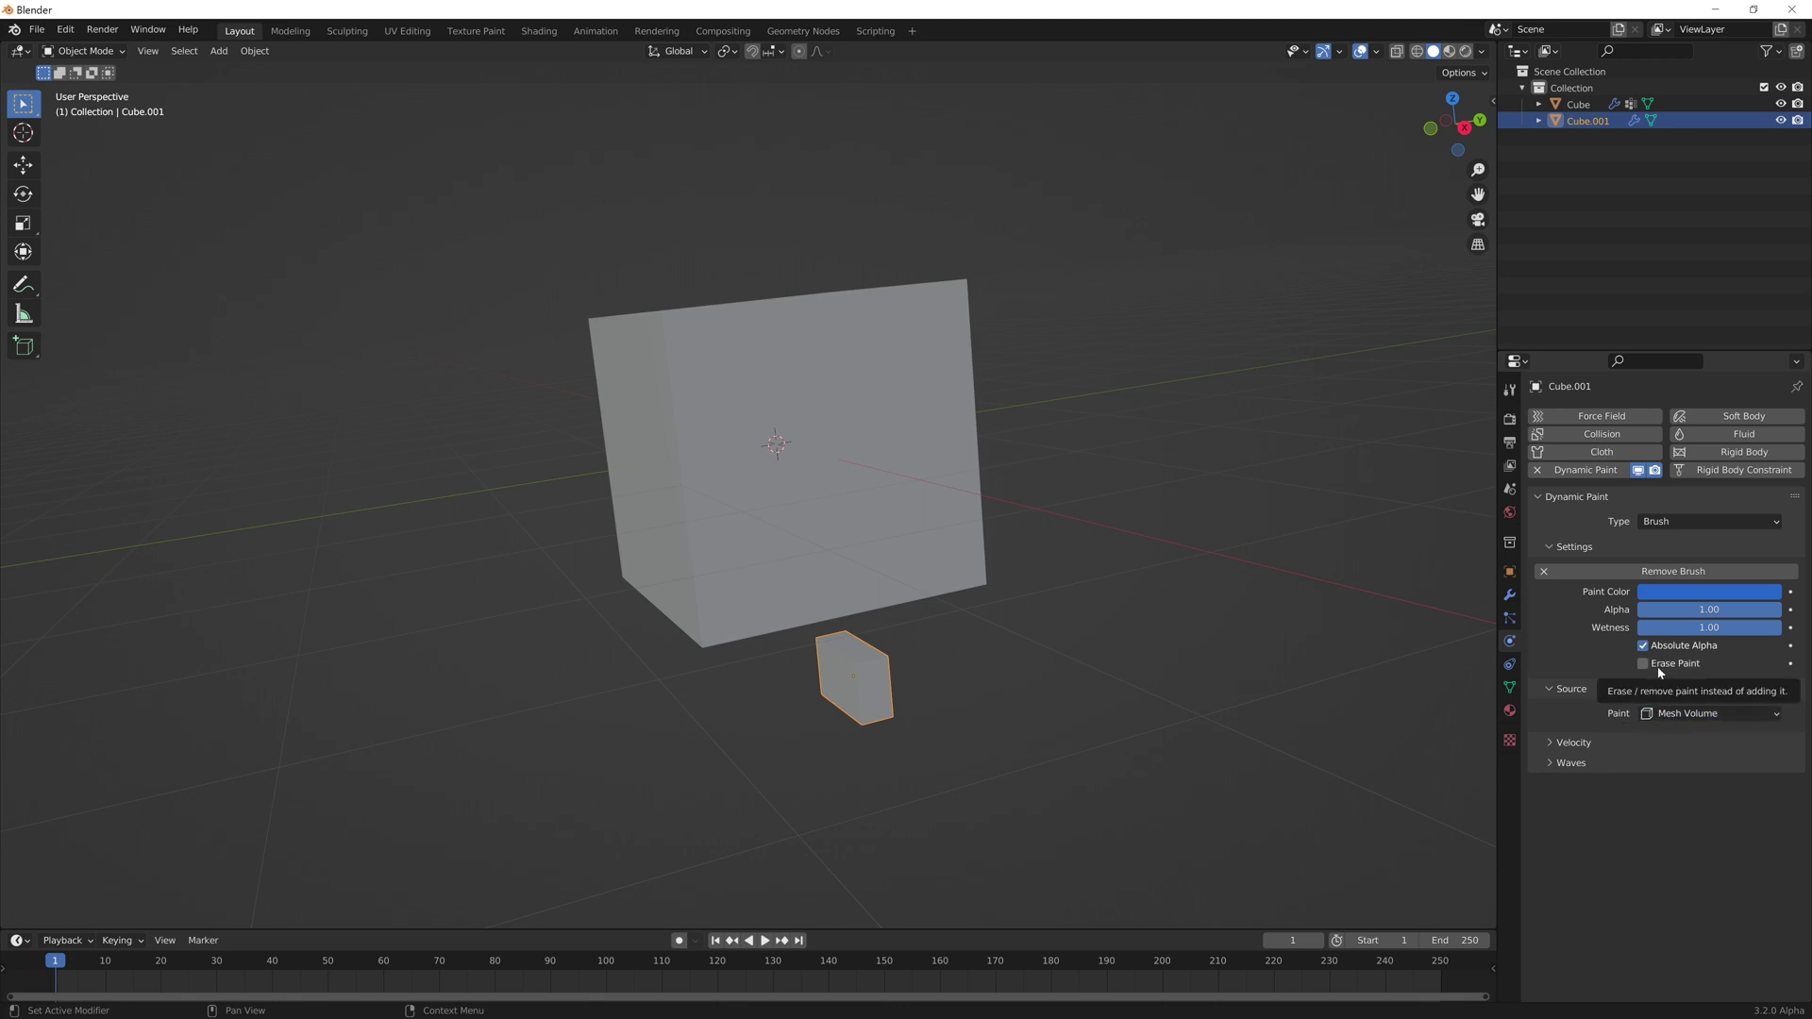
Step: Keyframe the small block's position at frame 1 below the large cube and at frame 100 raised along Z above it
key(i)
click(1065, 697)
drag(94, 972, 605, 976)
key(g)
key(z)
click(922, 378)
key(i)
click(923, 378)
Step: Keyframe the small block at its raised position at frame 130 and lowered again along Z at frame 200
drag(891, 964, 1162, 964)
key(i)
click(998, 668)
key(g)
key(z)
click(955, 718)
key(i)
click(951, 697)
Step: Keyframe the brush's Erase Paint option off at frame 111 and on at frame 115
drag(905, 964, 667, 964)
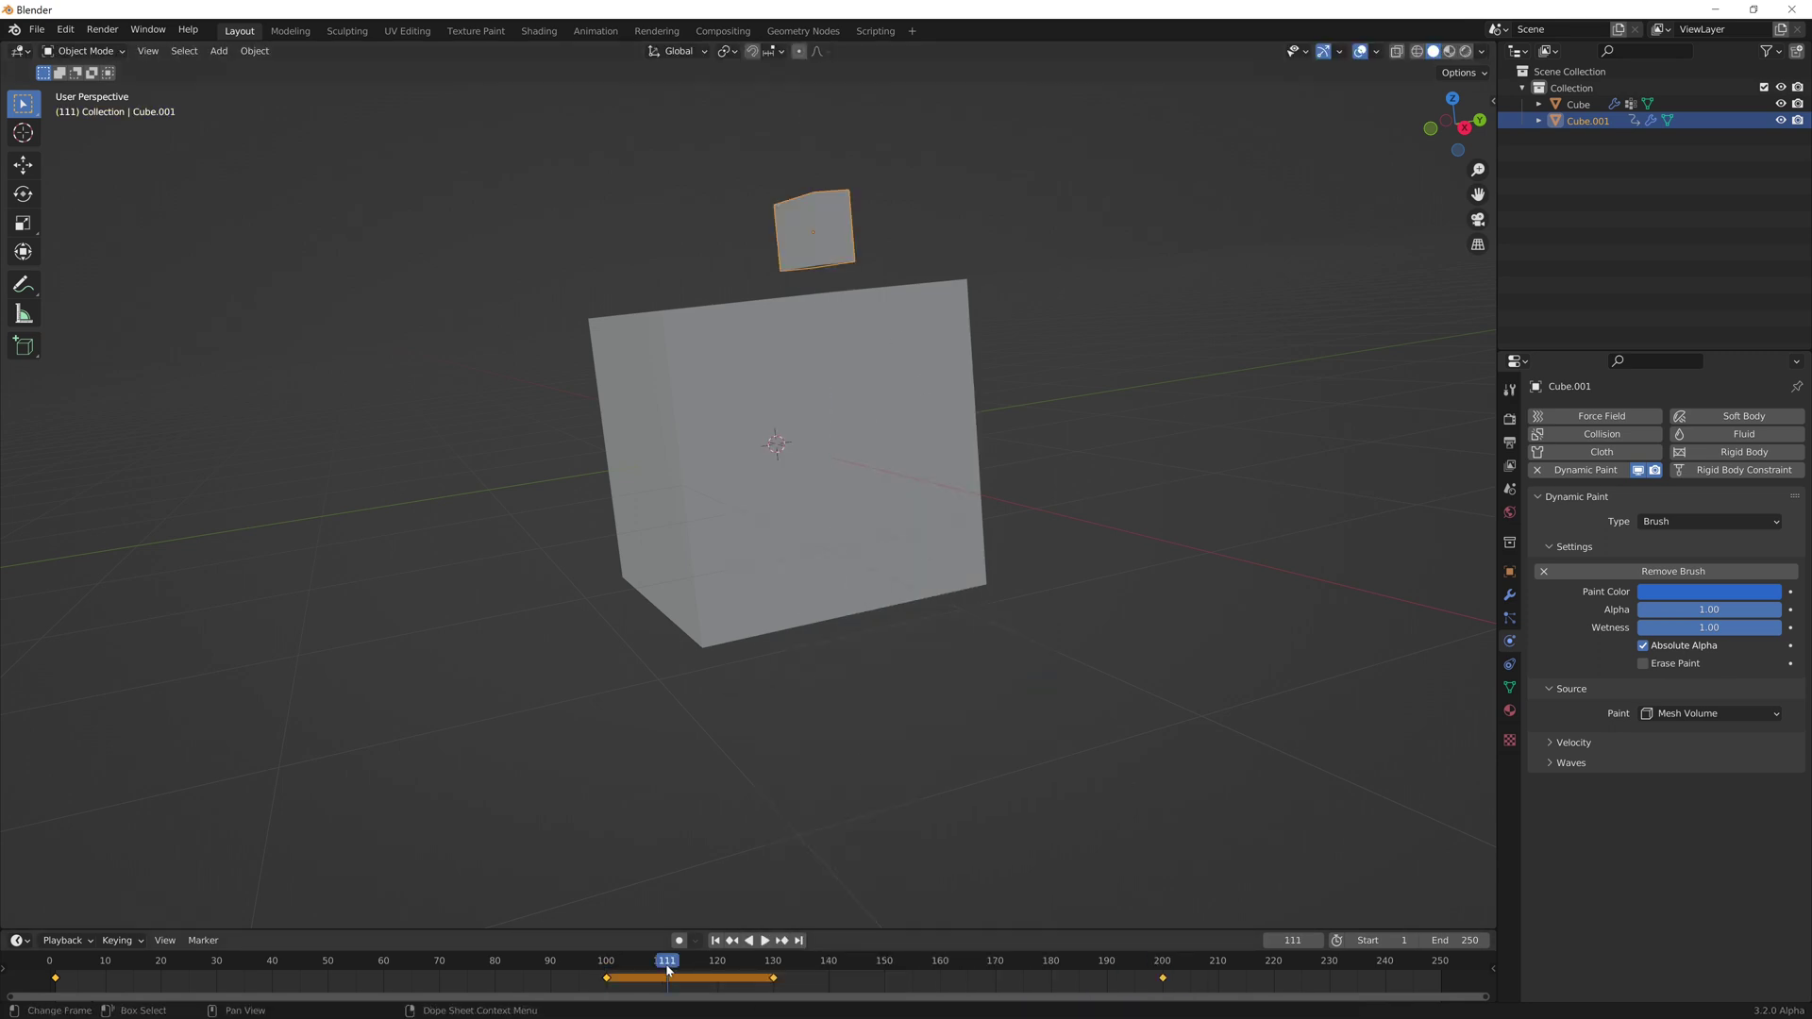
key(i)
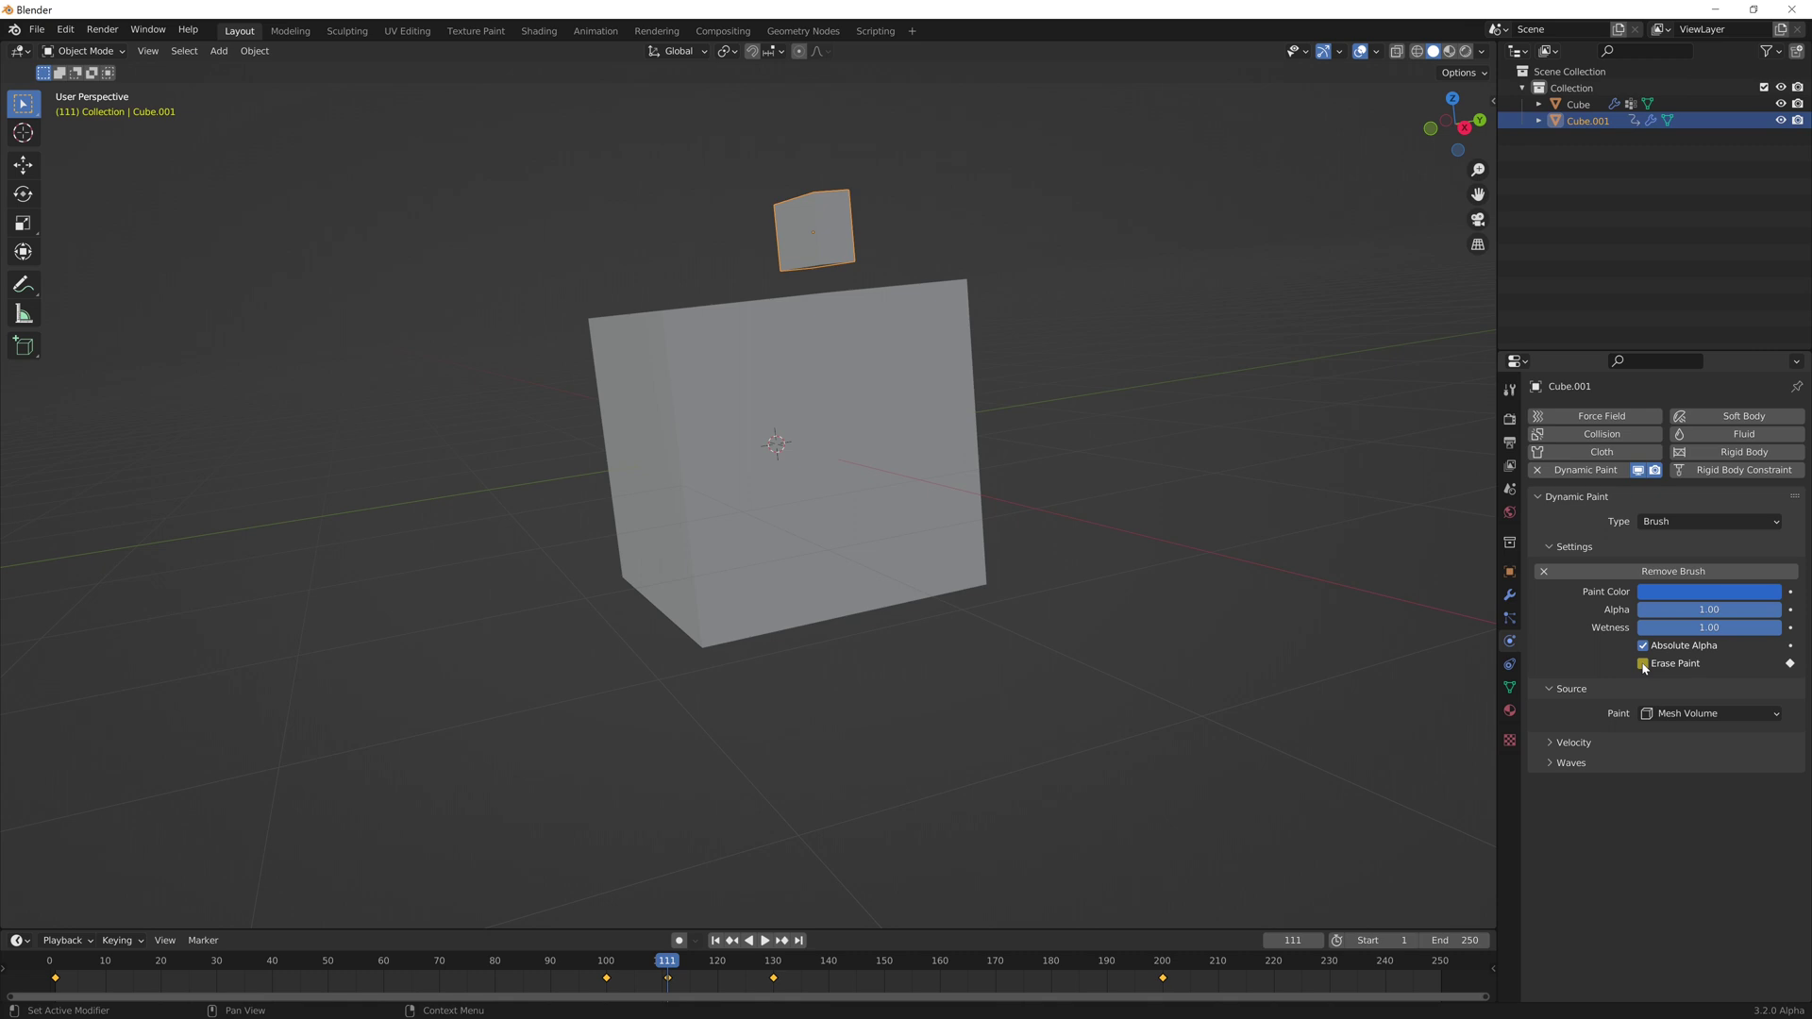
drag(670, 963, 689, 967)
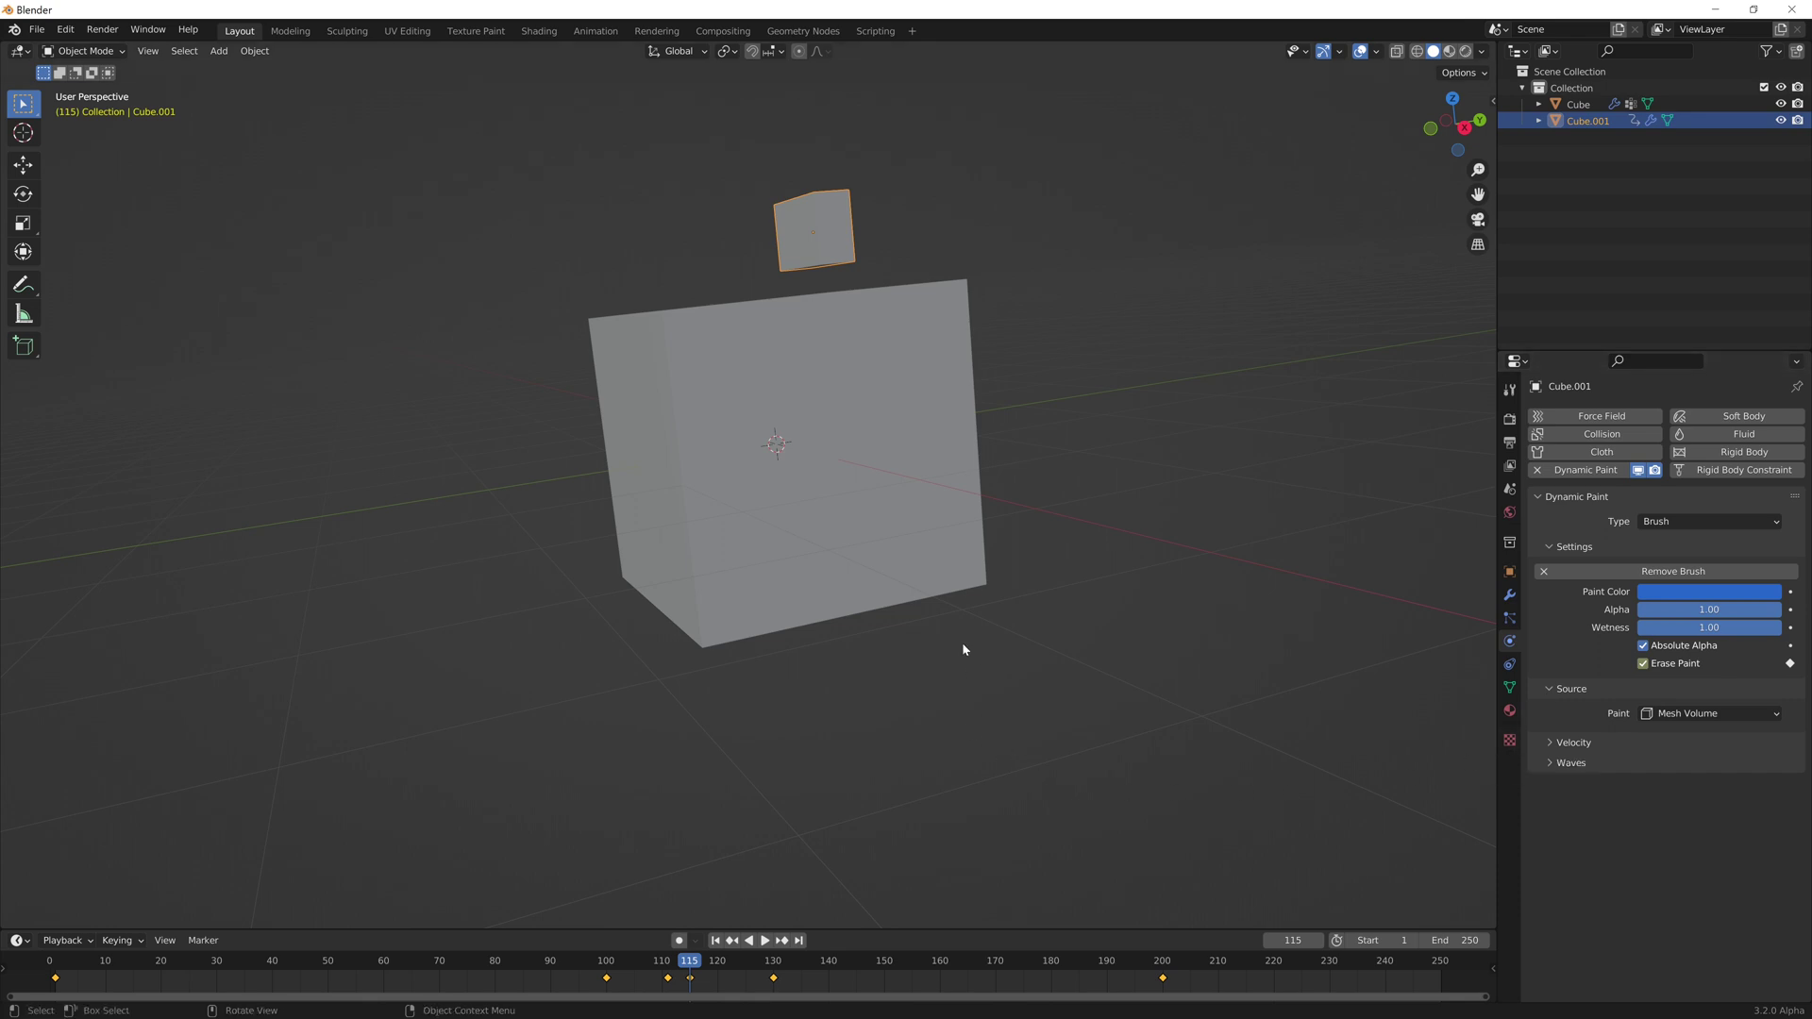
Step: Assign the vertical edge loops at the middle of the large cube's side to the base vertex group with weight 1.000
click(900, 493)
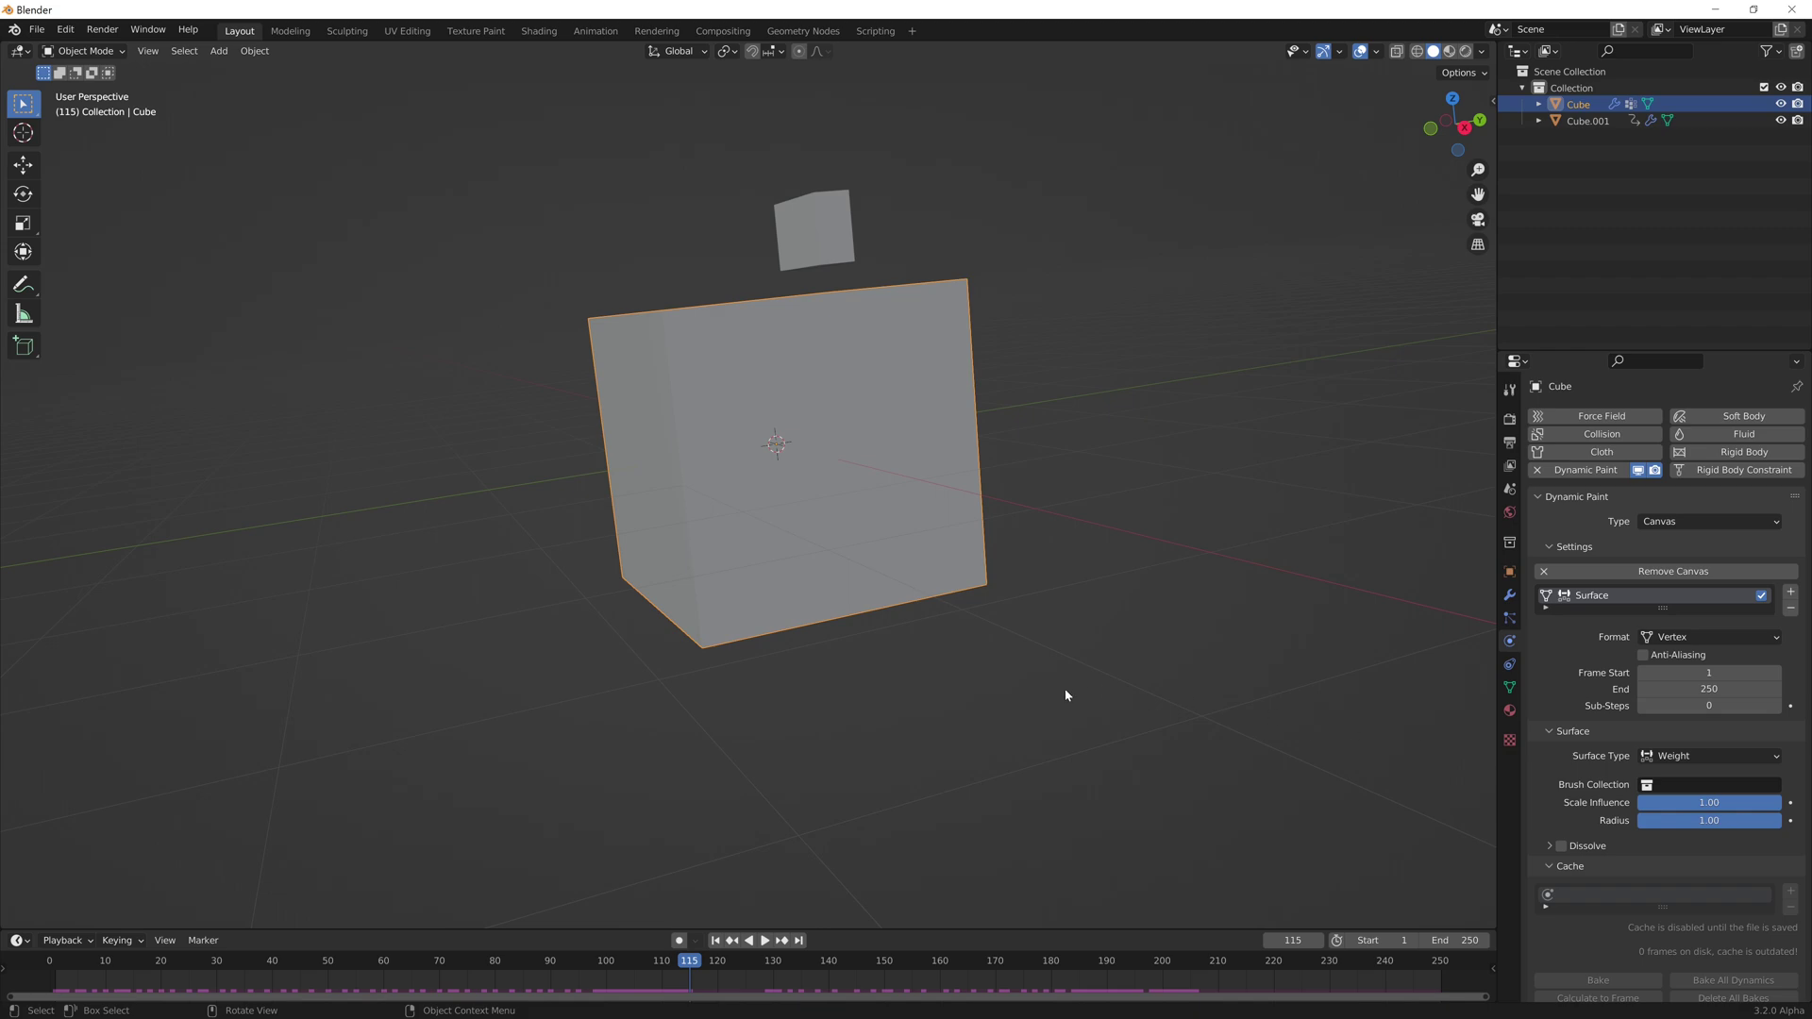
scroll(986, 529, down, 3)
key(Tab)
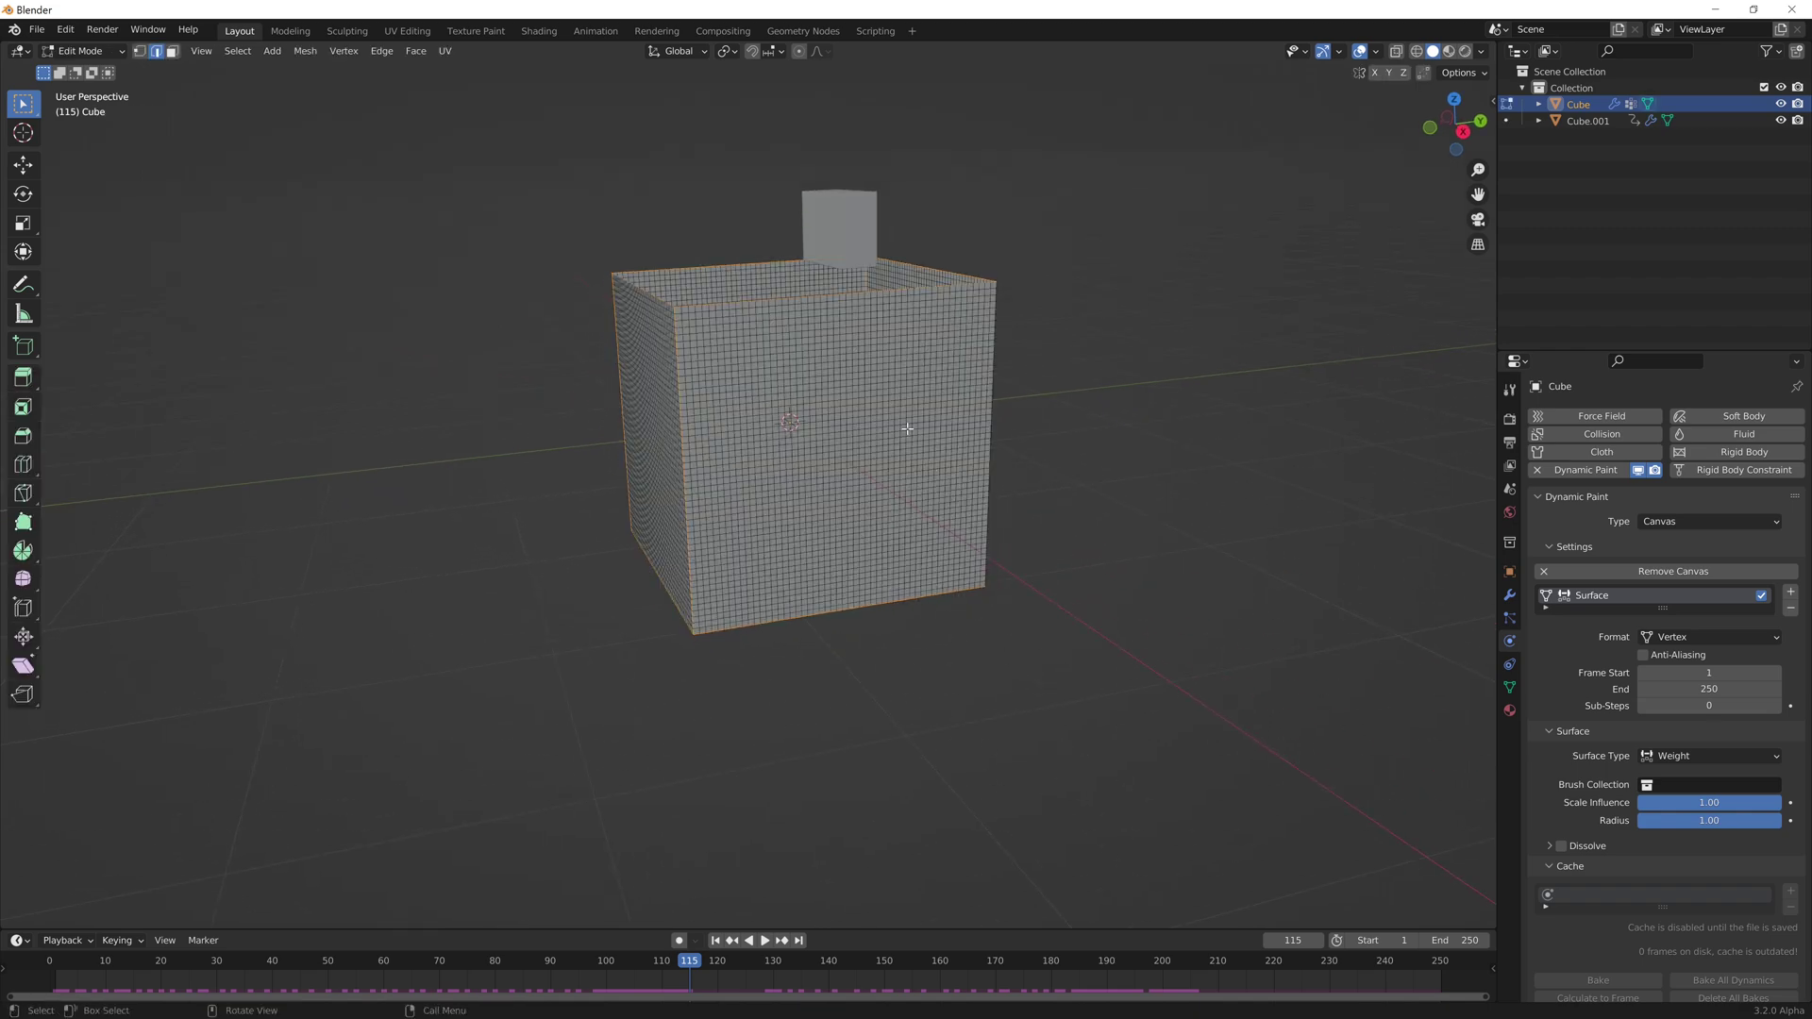
key(KP_1)
key(KP_3)
scroll(859, 304, up, 6)
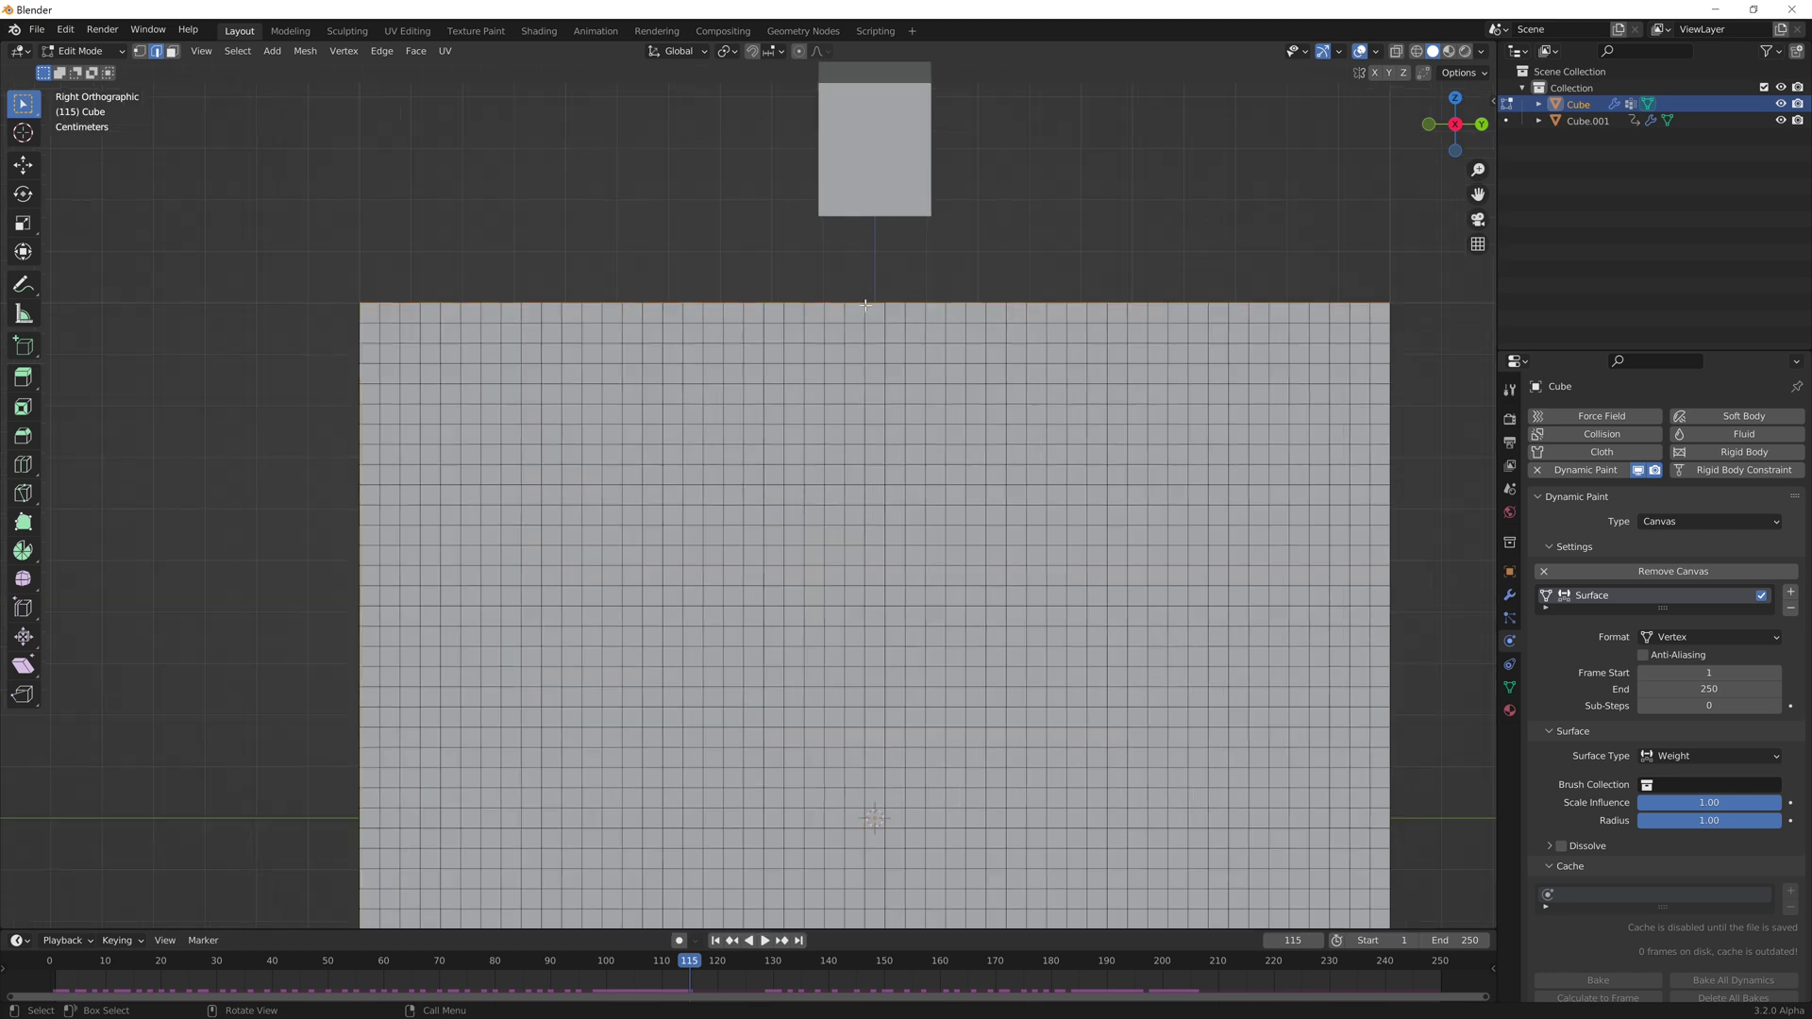
alt+click(865, 315)
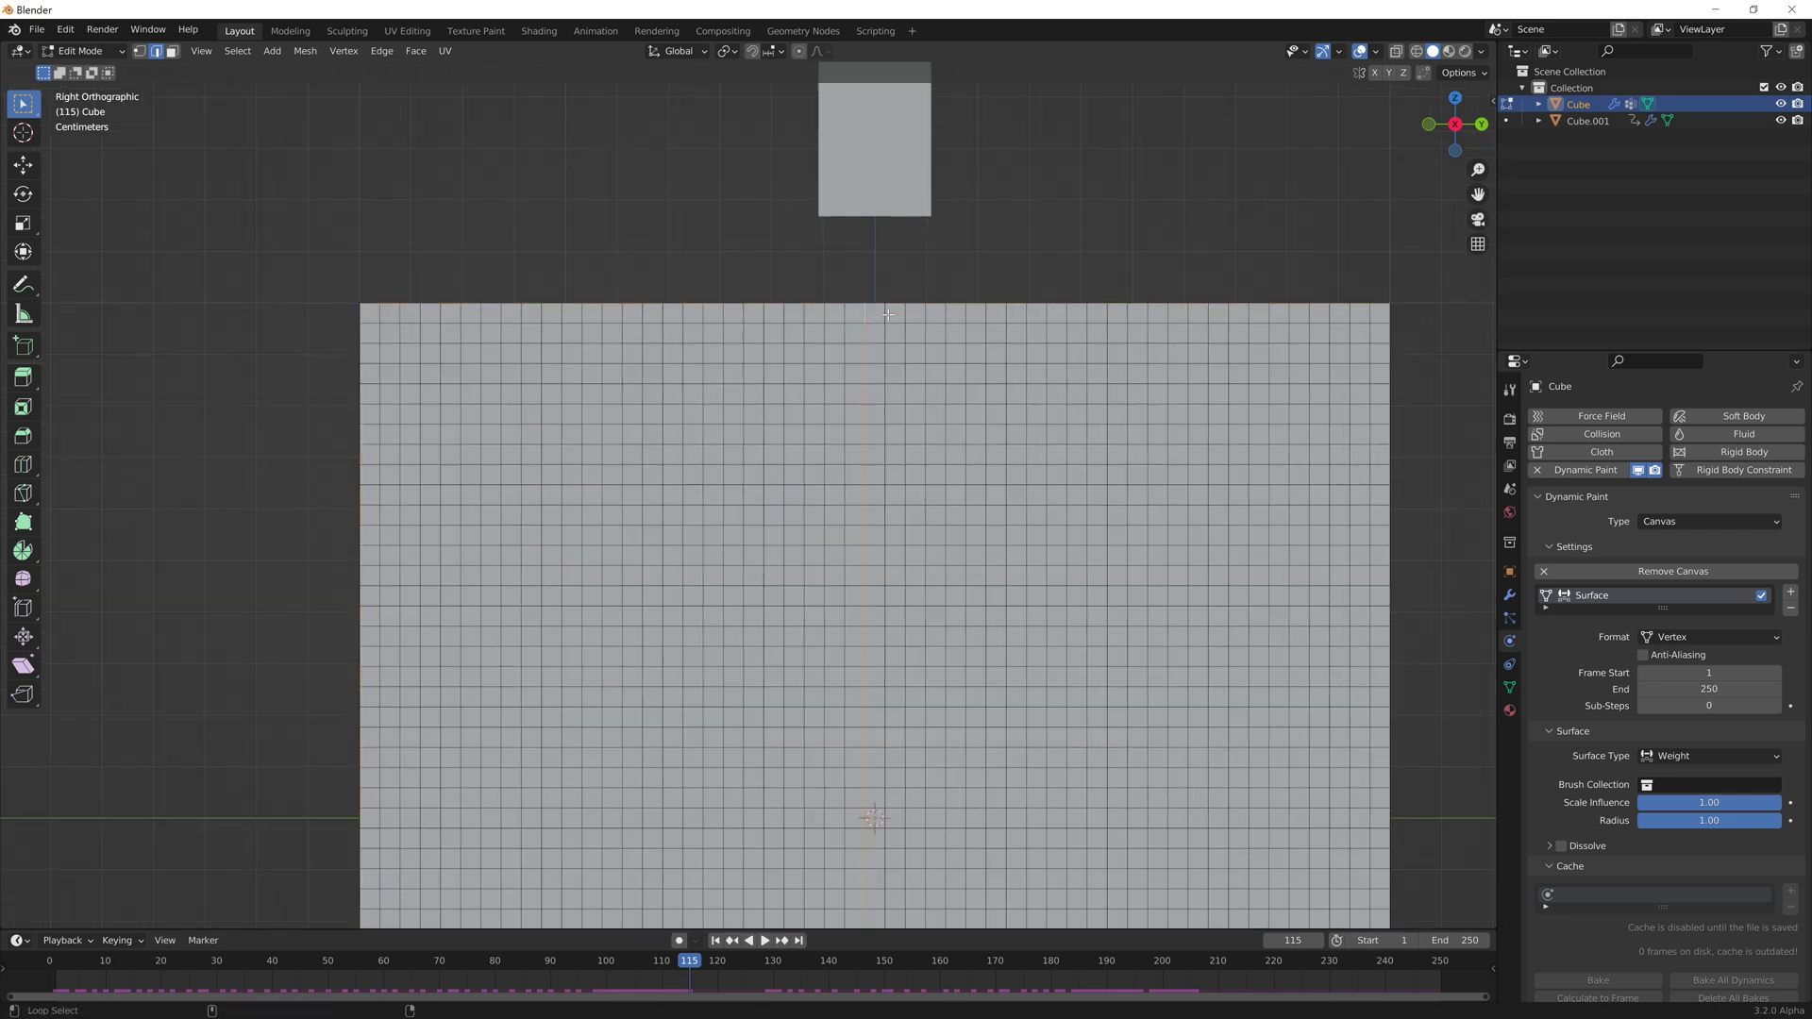
alt+click(887, 314)
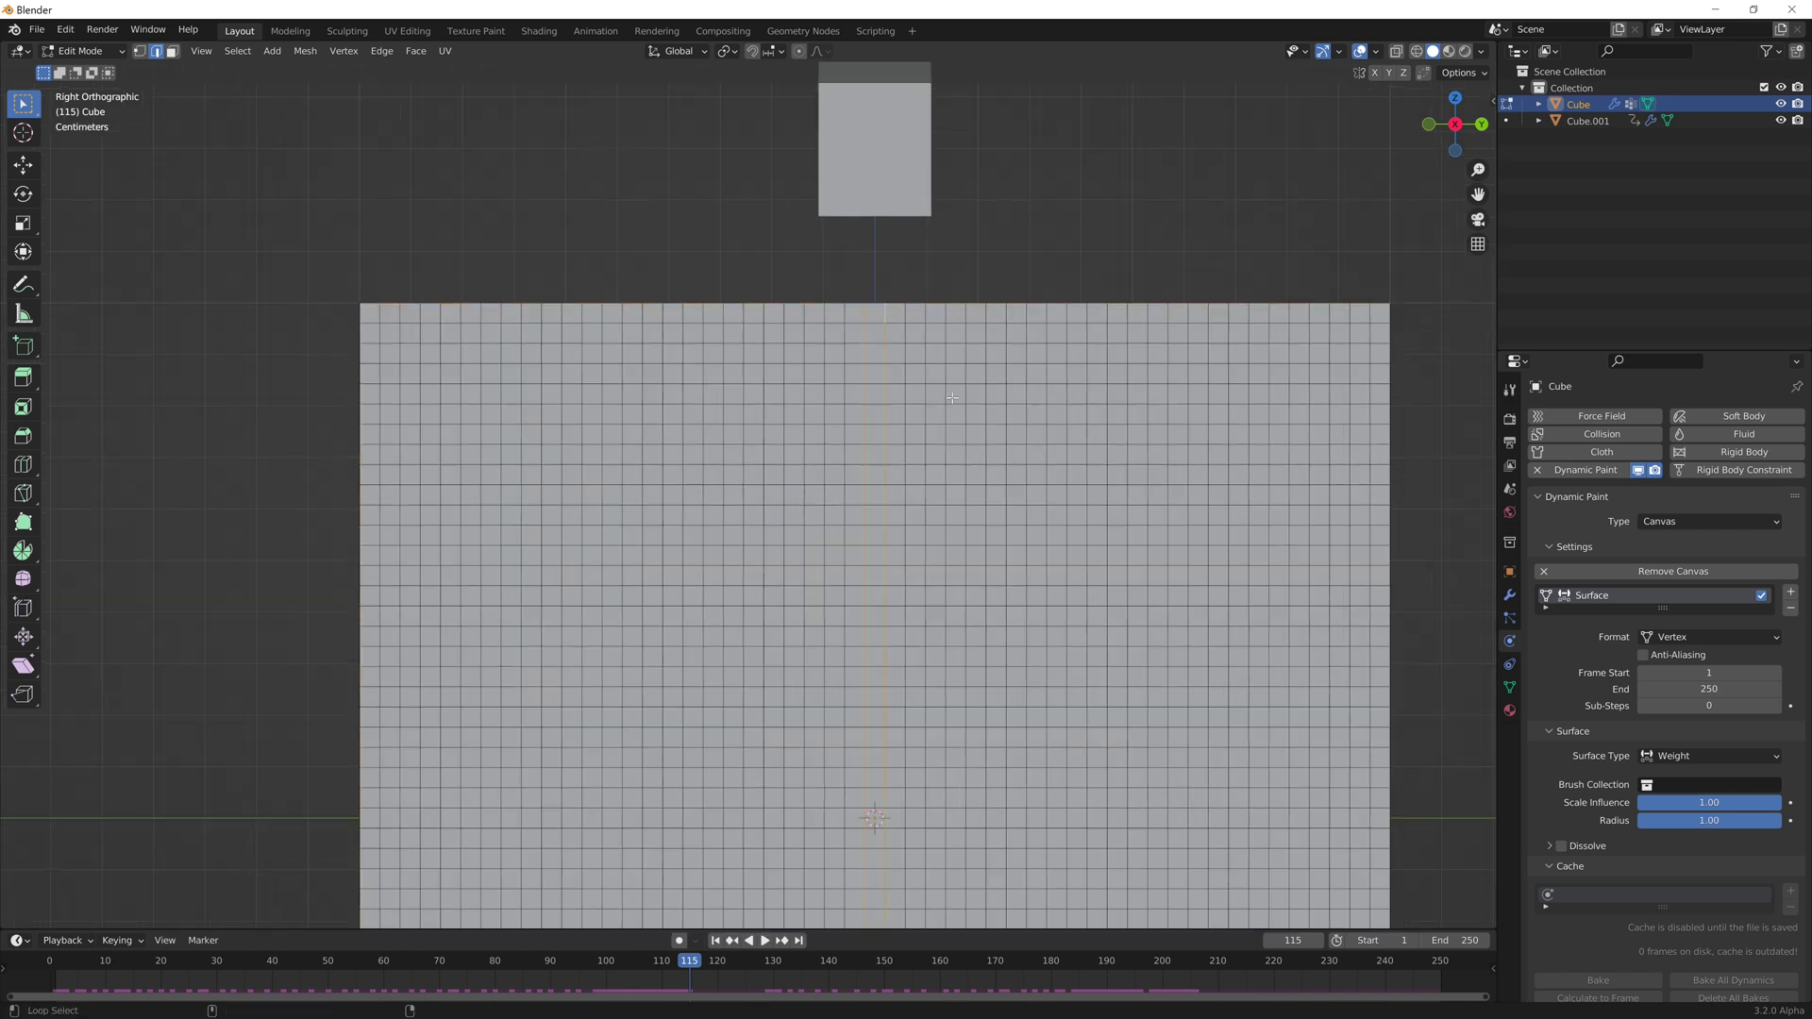
click(1509, 687)
click(1565, 570)
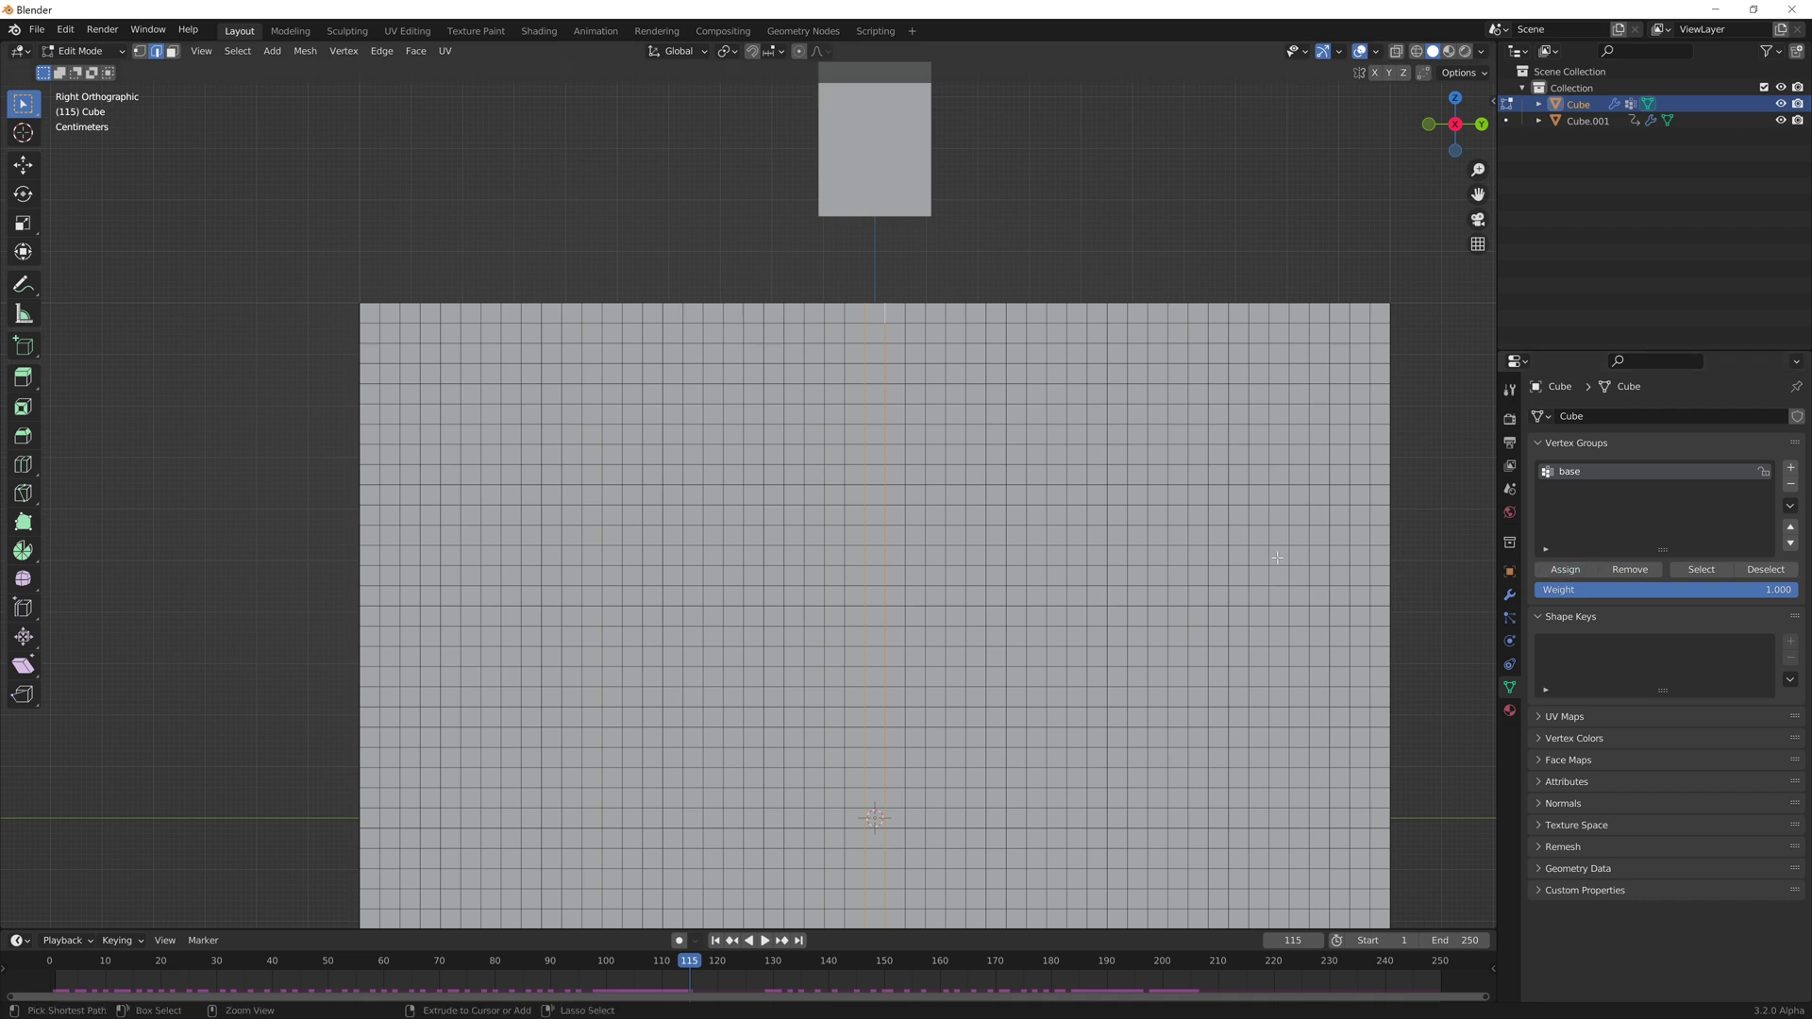
Step: Assign the large cube's vertical corner edges to the base vertex group with weight 1.000
key(ctrl+Tab)
click(1165, 499)
scroll(996, 569, down, 5)
middle_drag(995, 569, 957, 617)
key(ctrl+Tab)
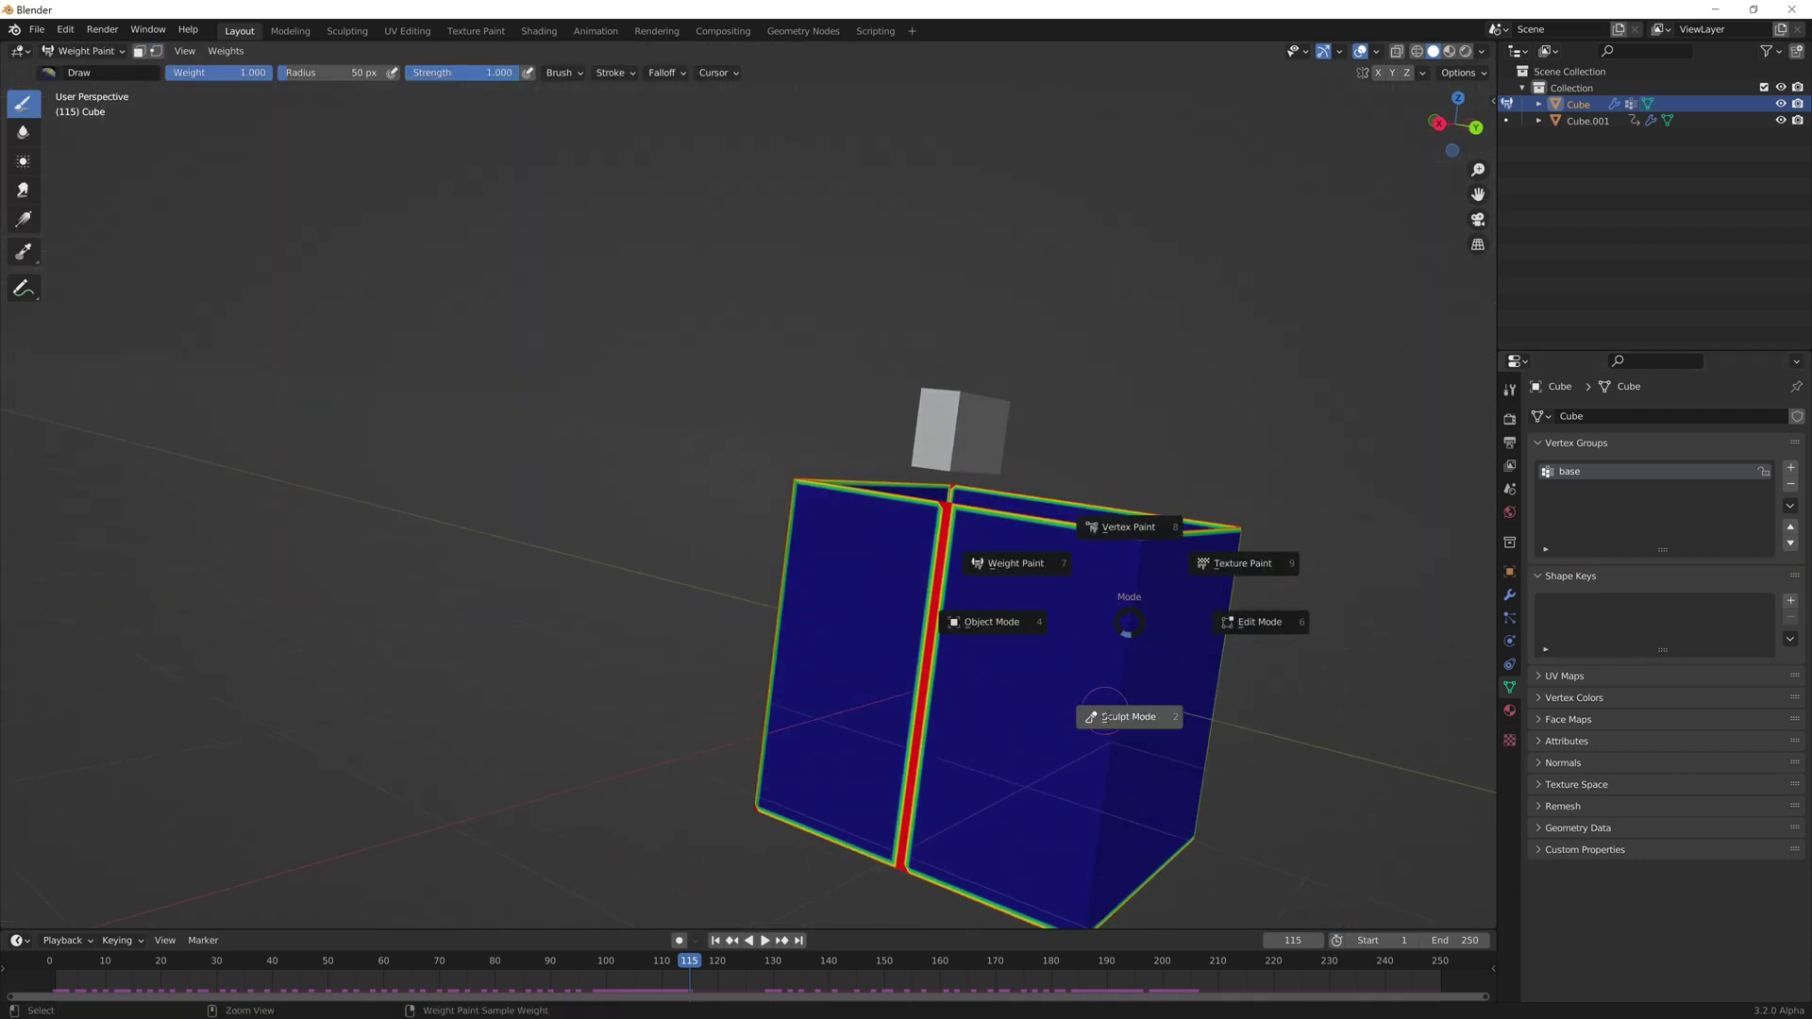
click(1181, 652)
scroll(1181, 652, up, 4)
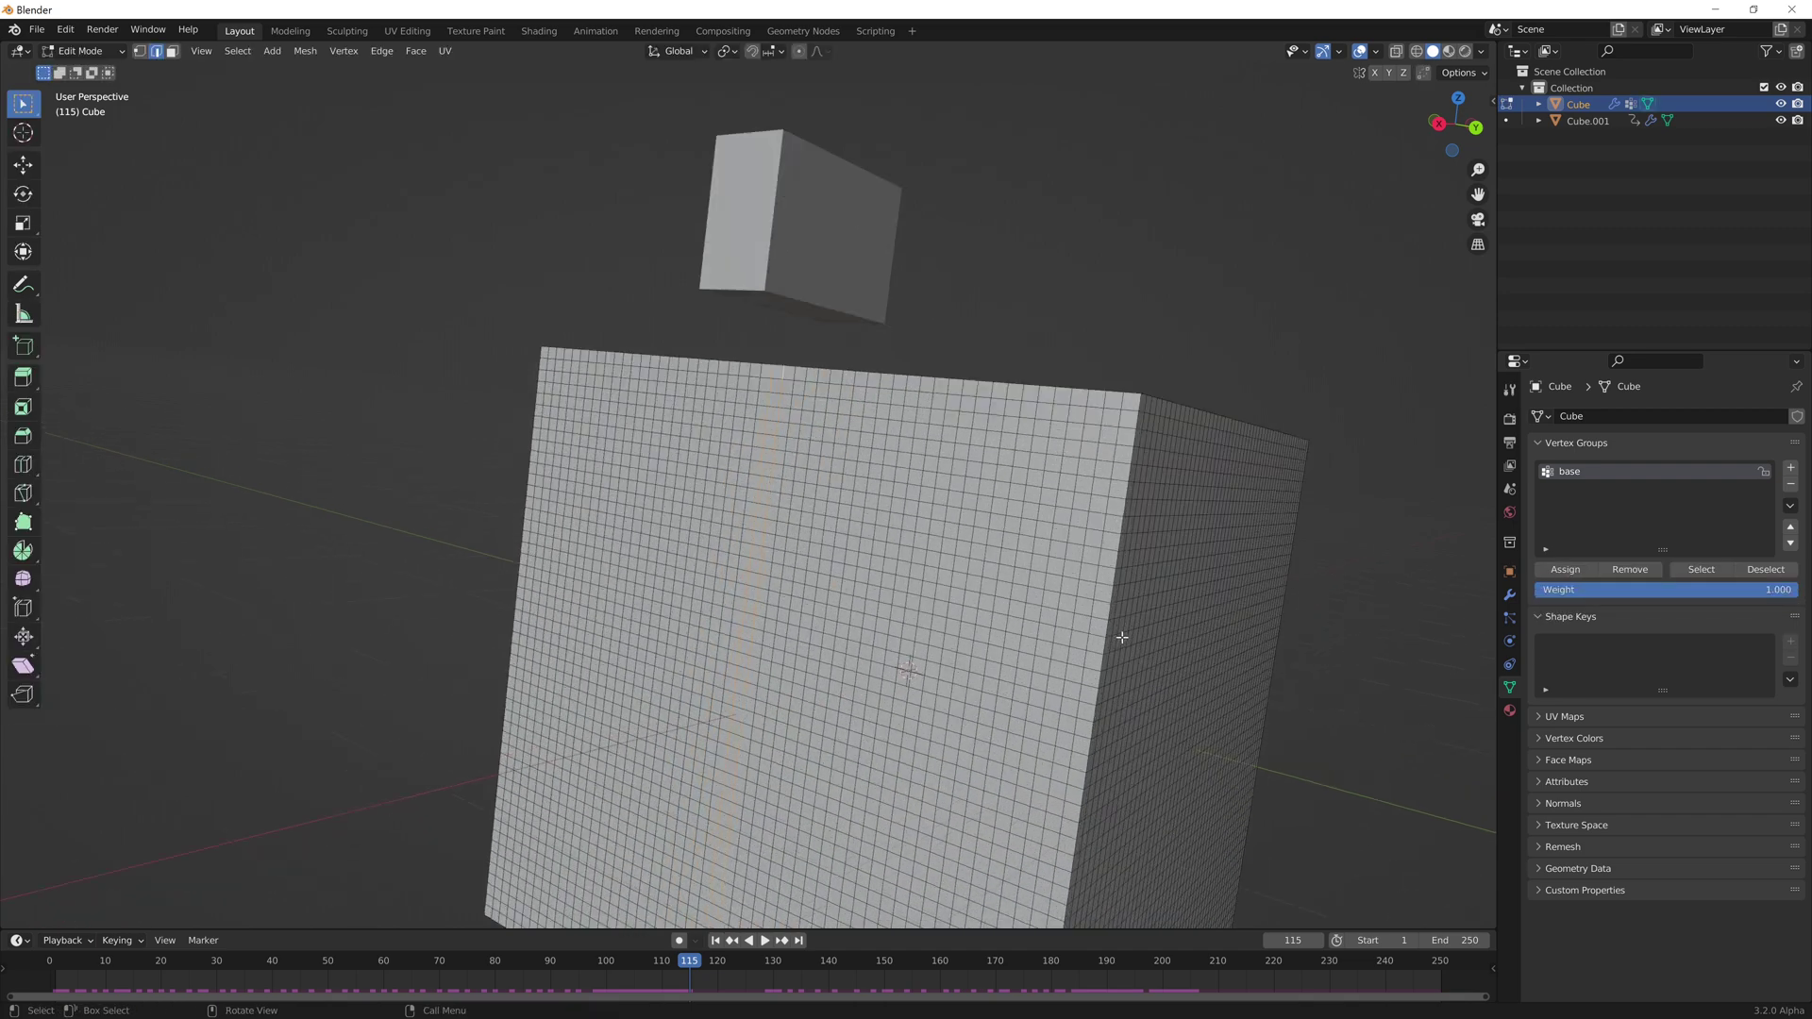
click(1562, 570)
Step: Examine the base group's weights around the cube in Weight Paint mode
key(ctrl+Tab)
click(986, 514)
scroll(944, 535, down, 5)
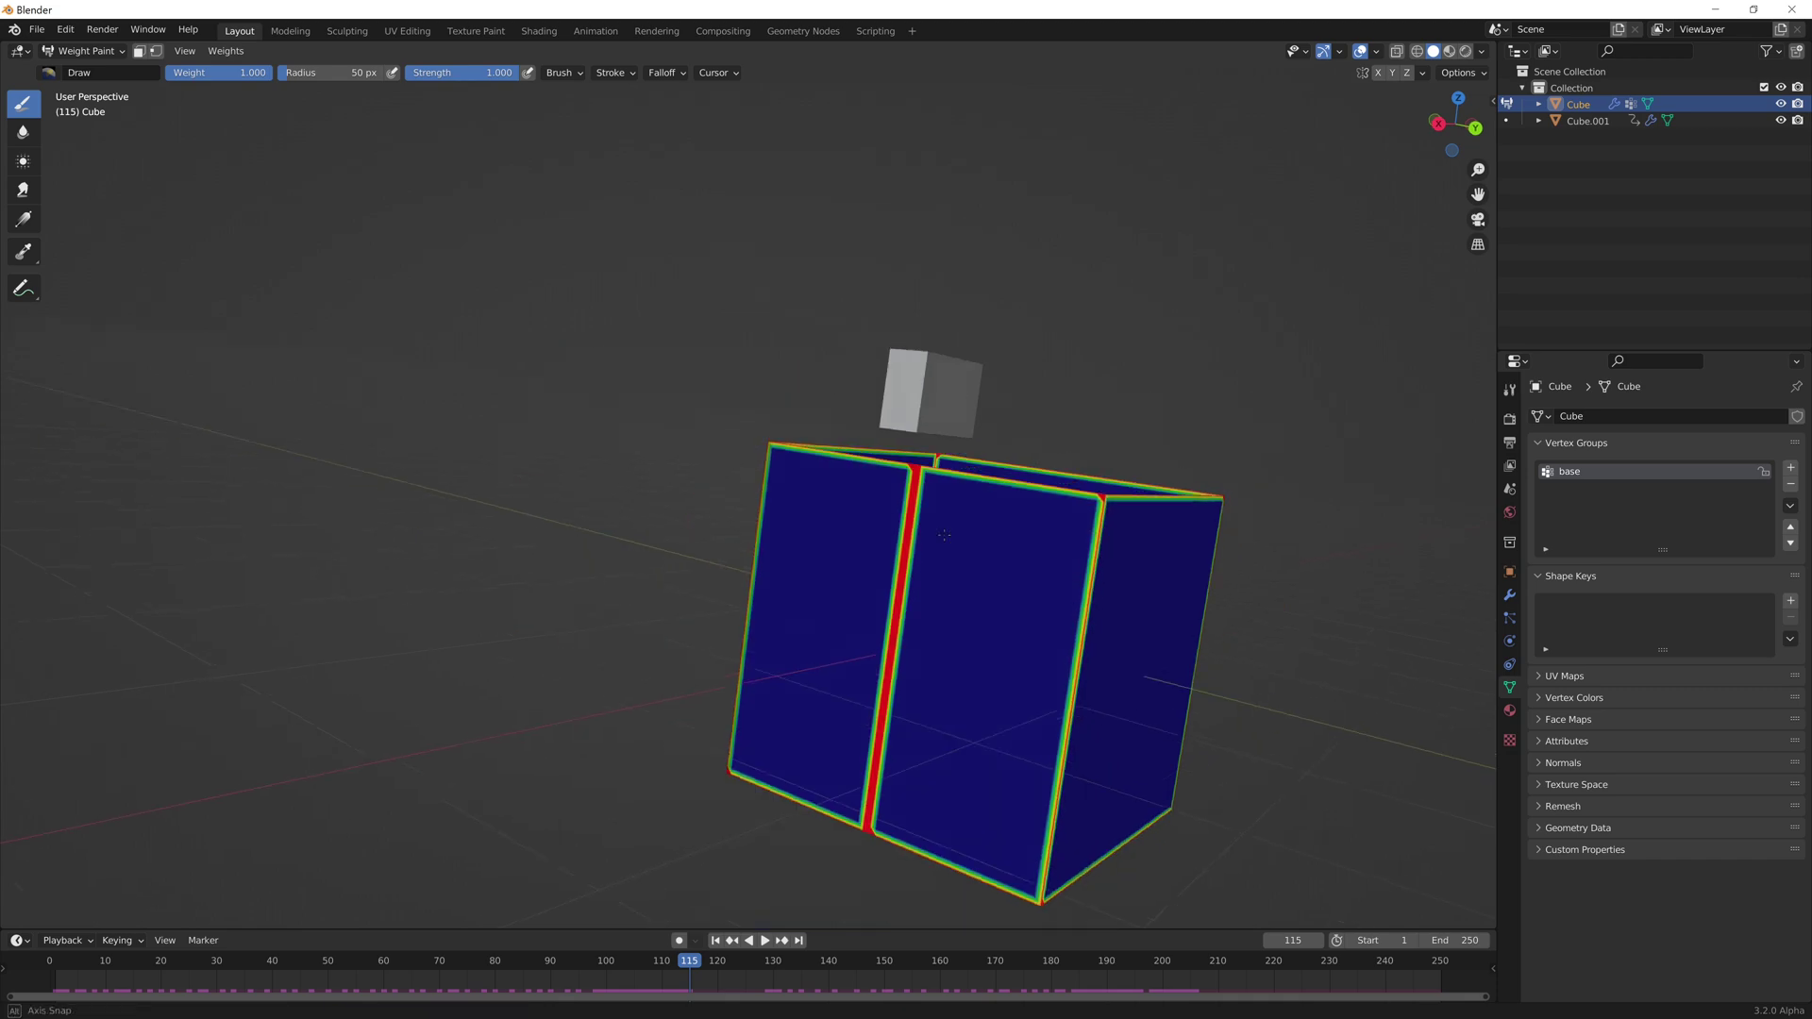
mouse_move(943, 534)
middle_down()
mouse_move(389, 537)
mouse_move(1121, 575)
mouse_move(1161, 602)
middle_up()
shift+middle_drag(877, 530, 904, 592)
scroll(904, 593, up, 2)
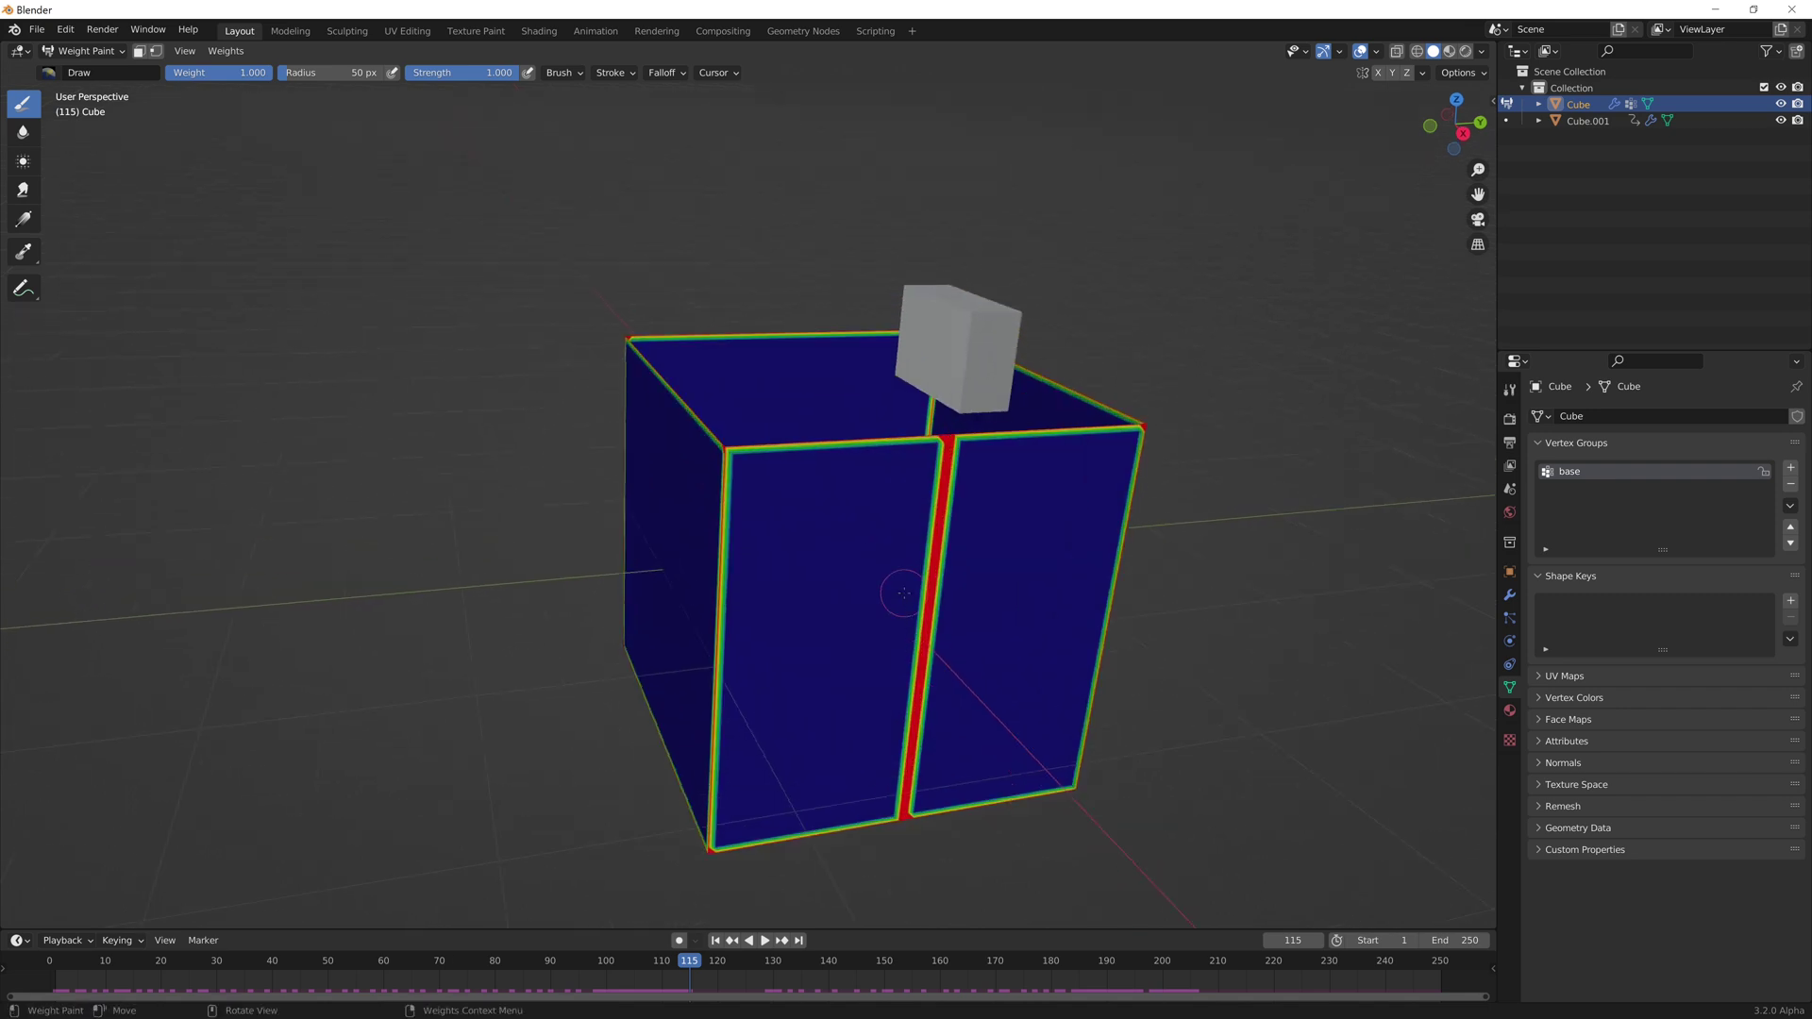
middle_drag(951, 530, 958, 526)
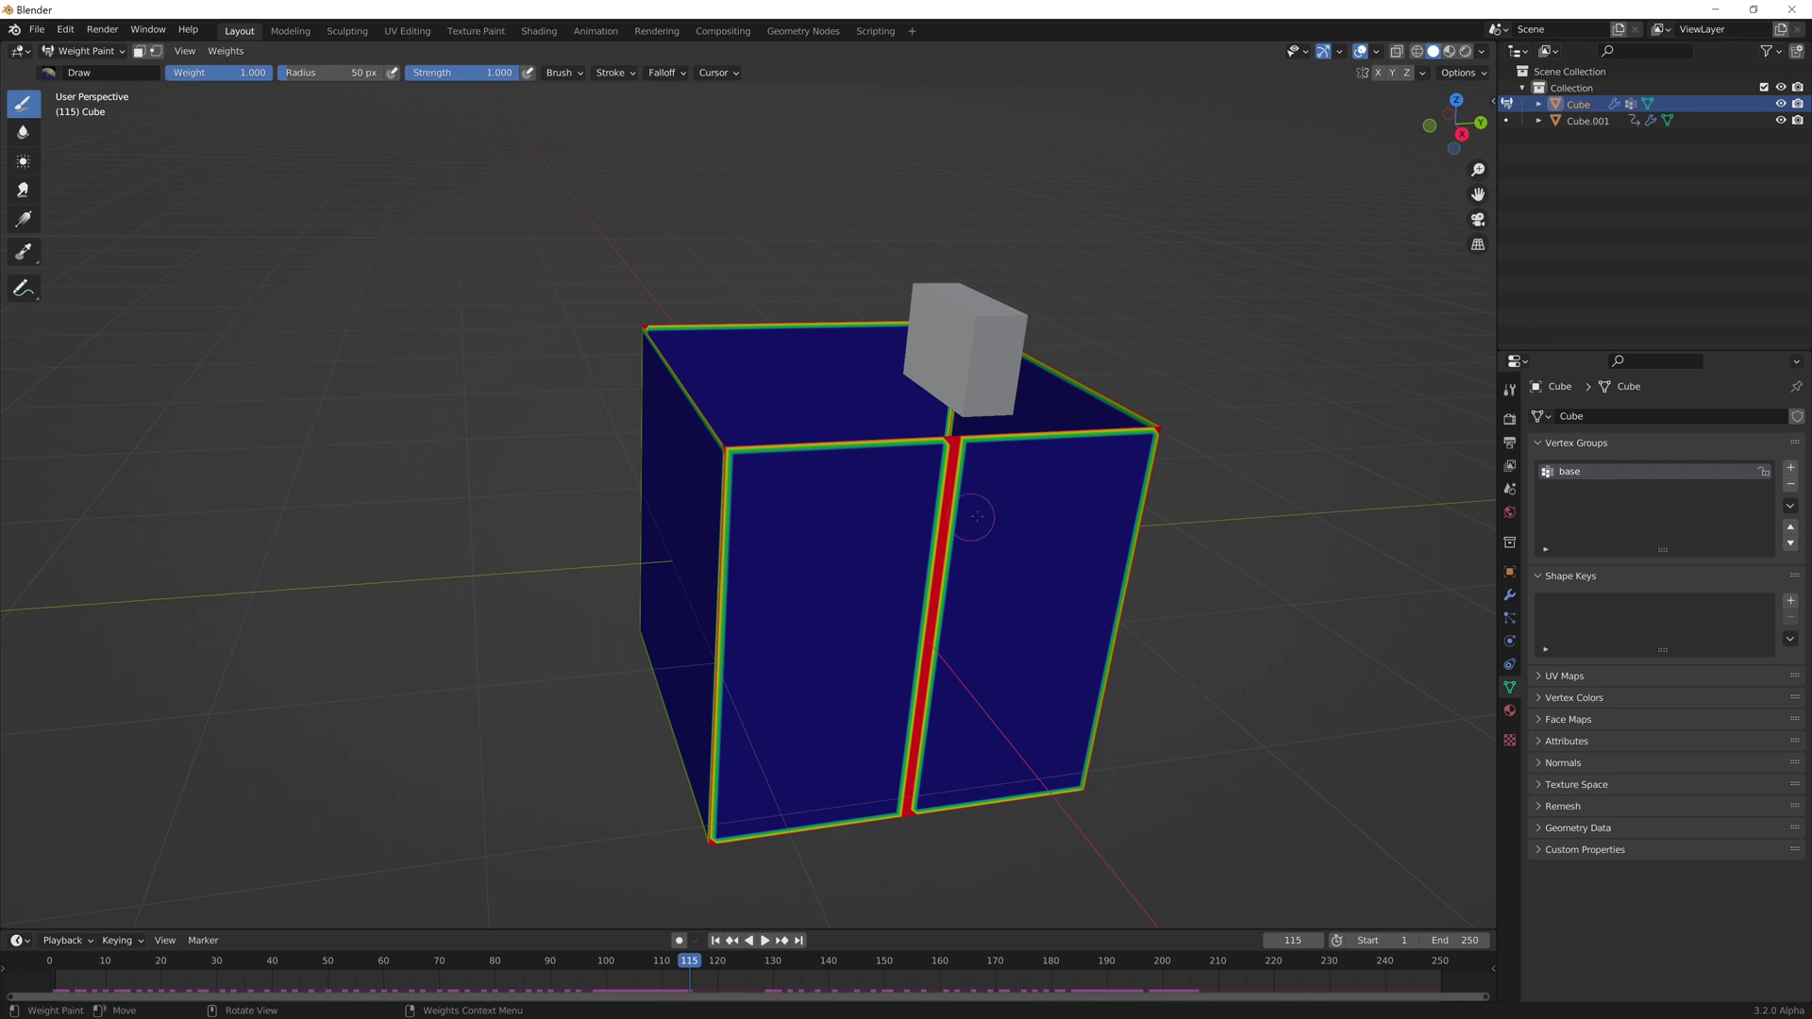
Step: Select the edge loop around the cube's open top rim in Edit Mode
key(ctrl+Tab)
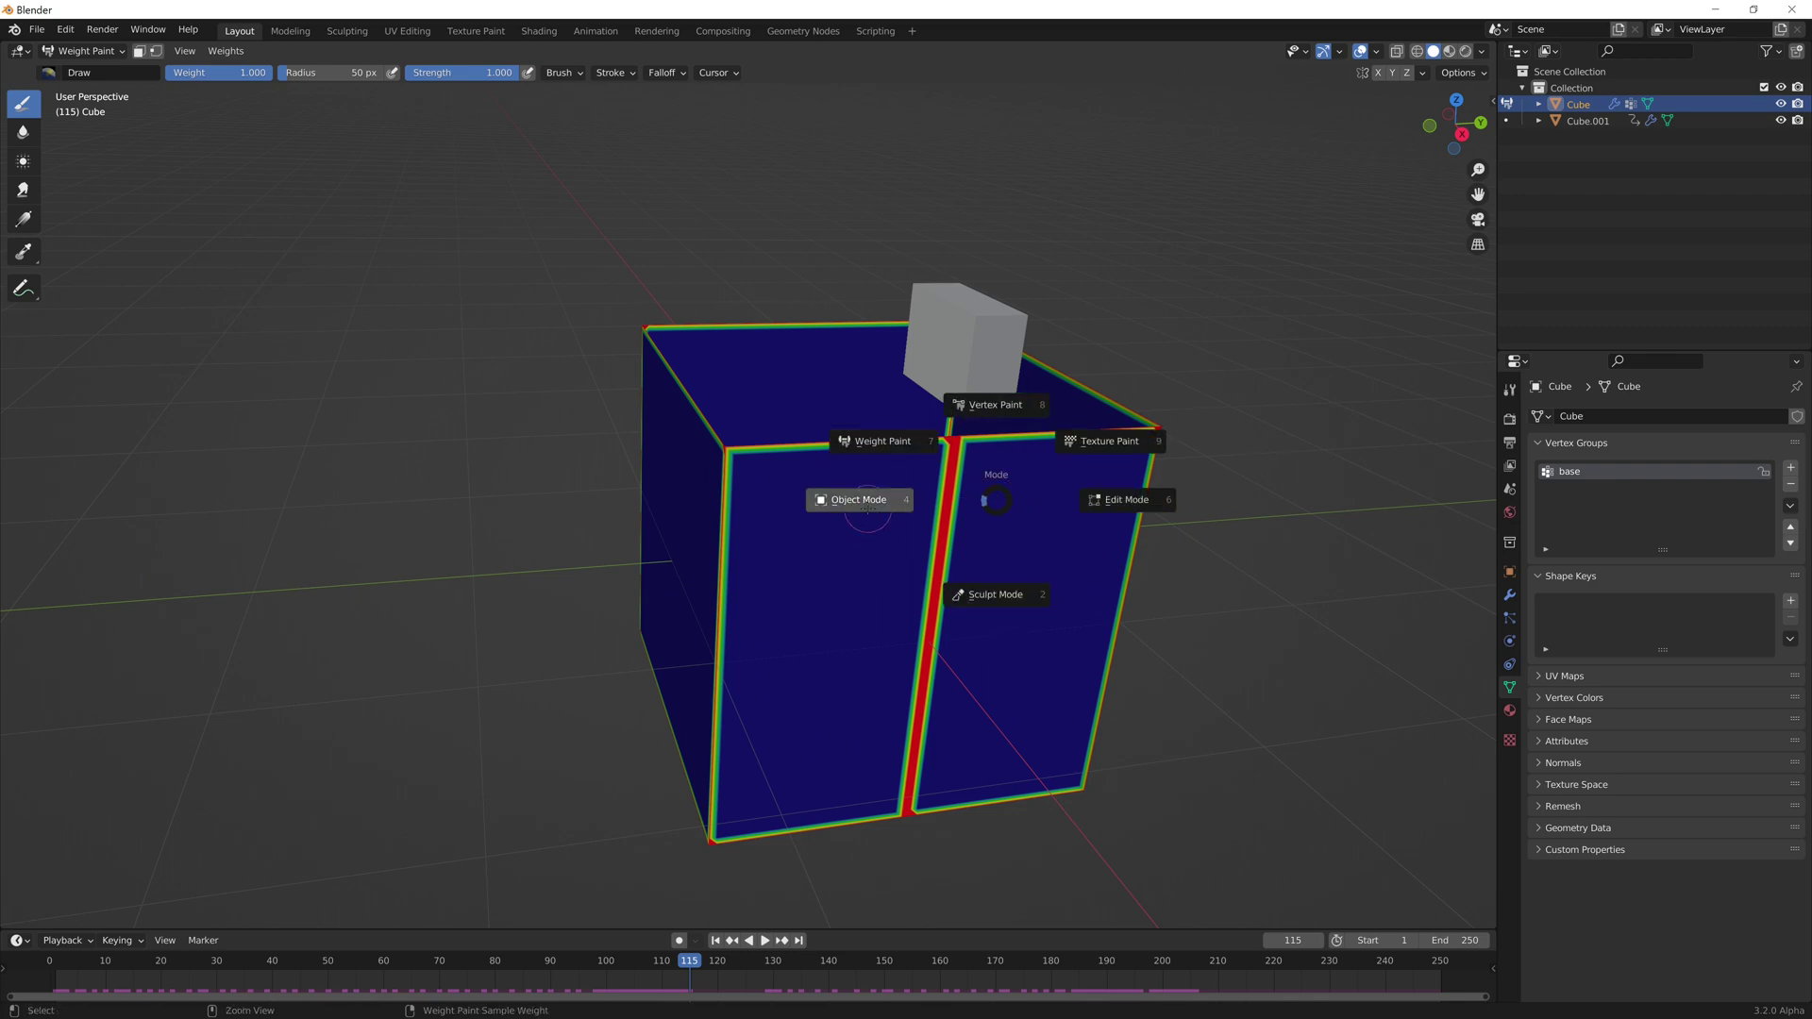
click(1130, 500)
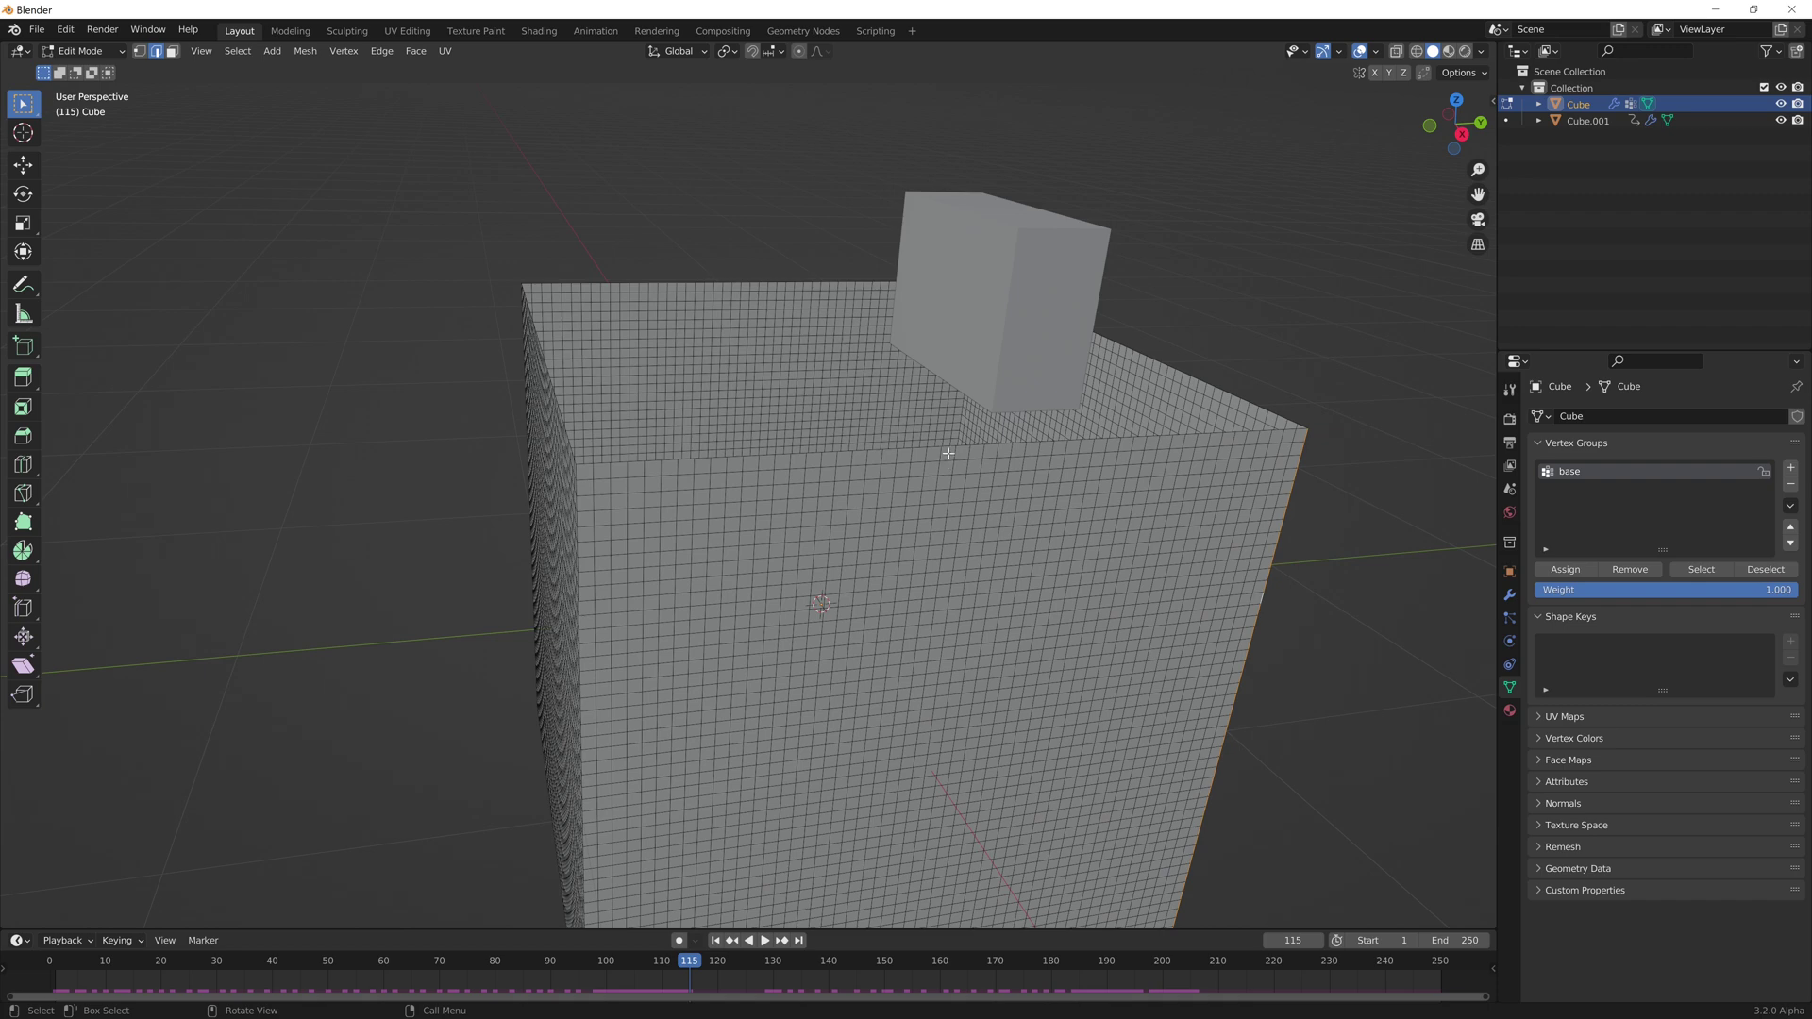
alt+click(952, 441)
alt+click(945, 469)
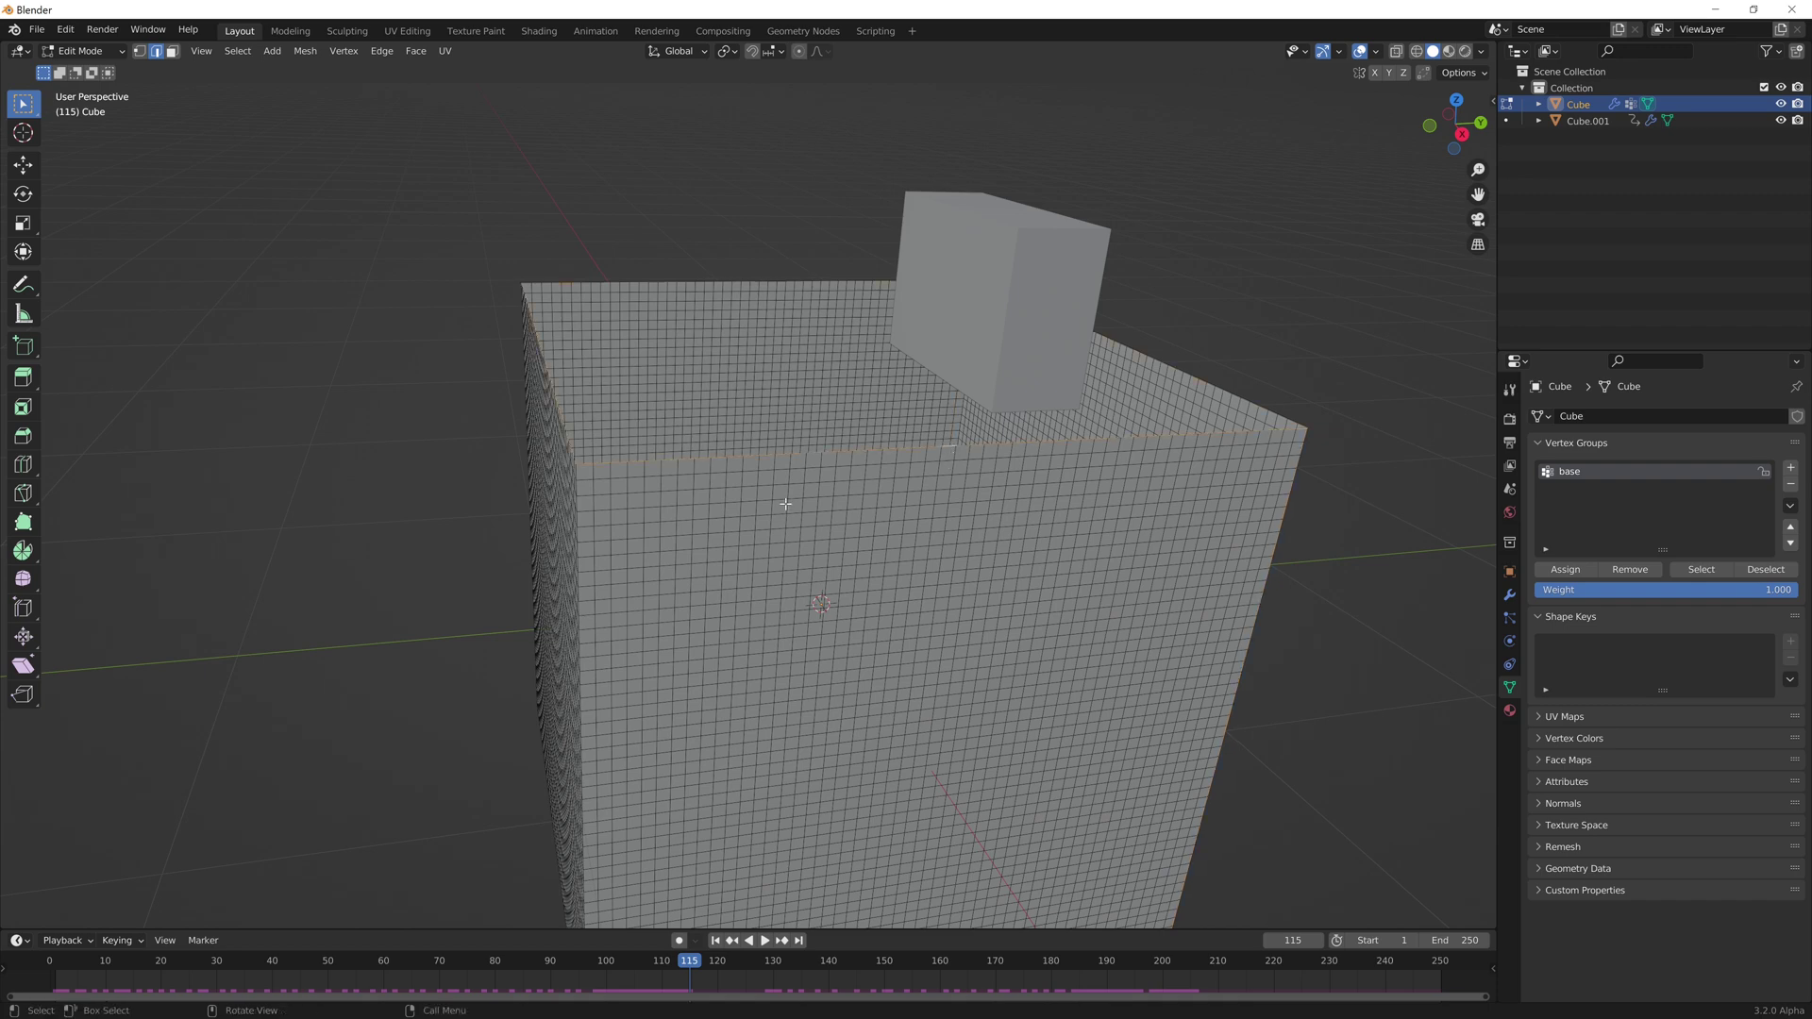
key(c)
key(Escape)
Step: Deselect the rim's corner portions with box selections and remove the middle sections of the rim from the base vertex group
key(KP_1)
key(KP_3)
scroll(854, 508, down, 3)
key(b)
drag(666, 391, 829, 552)
drag(1060, 378, 1247, 637)
middle_drag(1247, 637, 355, 284)
key(b)
middle_drag(195, 173, 613, 420)
middle_drag(867, 544, 901, 482)
scroll(781, 499, up, 2)
scroll(935, 472, up, 3)
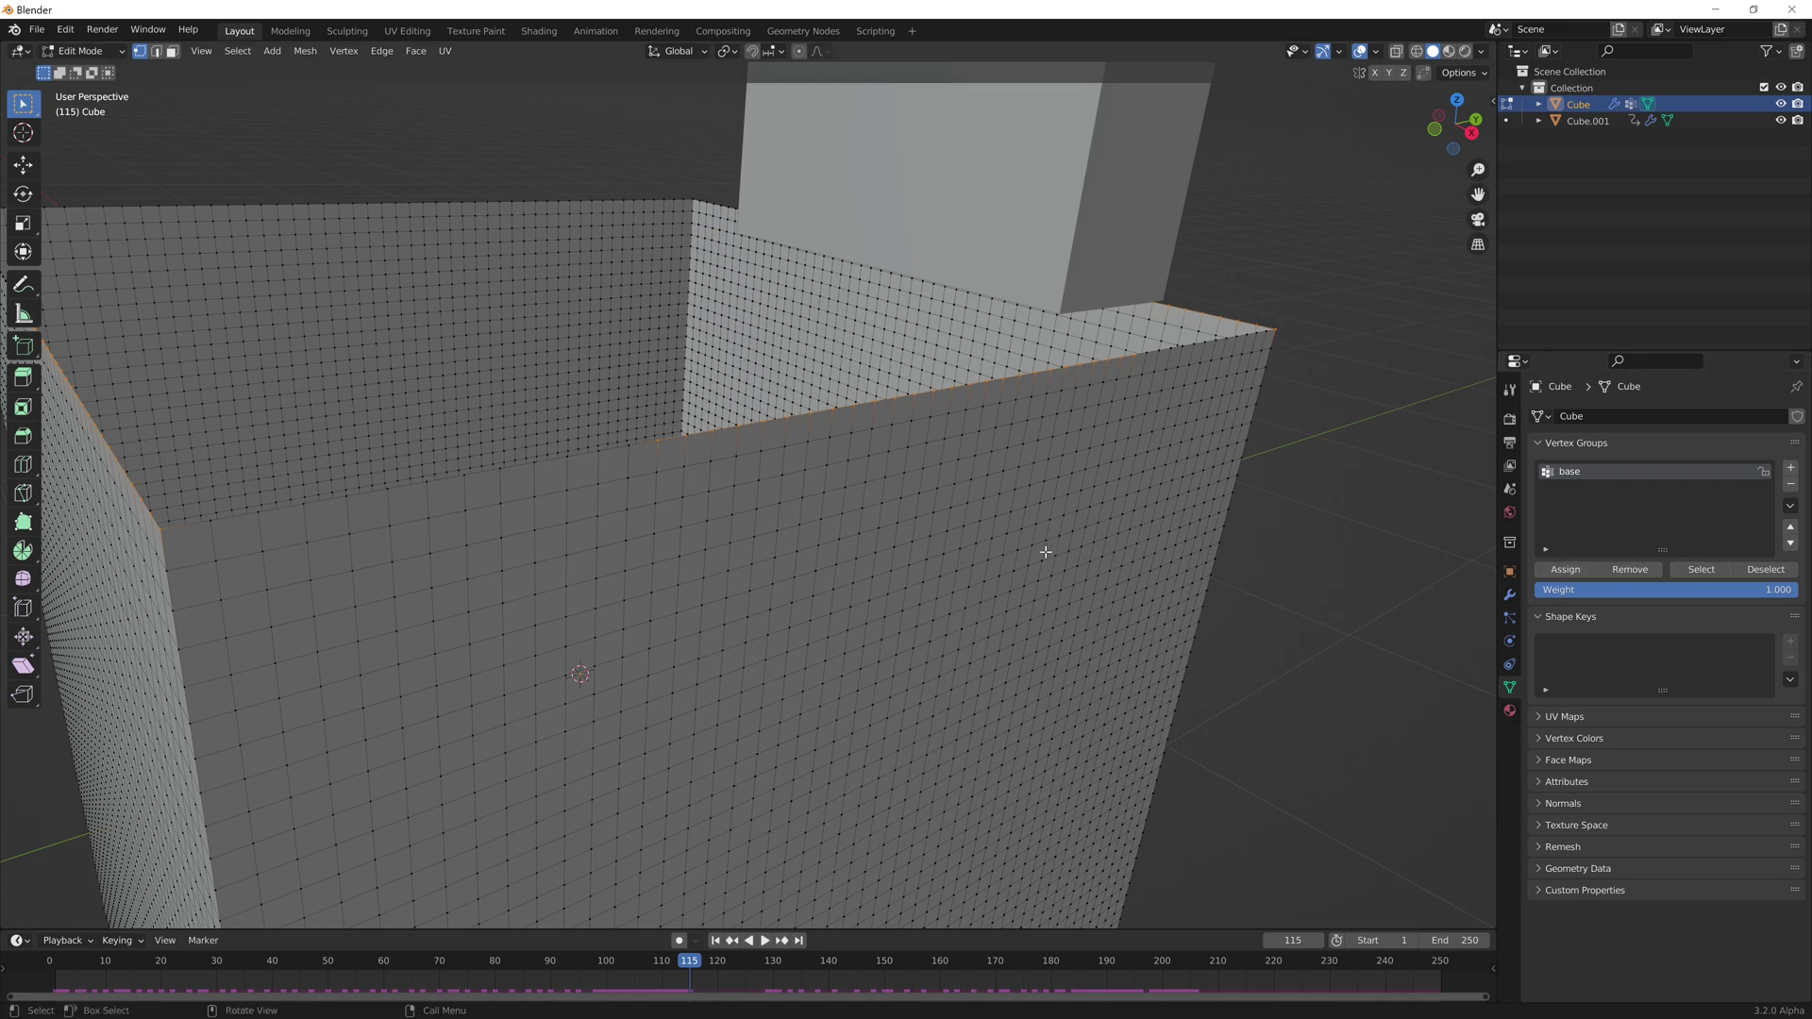
Step: Show the base weights in Weight Paint mode, go to frame 0 and set the scene's start frame to 0
key(ctrl+Tab)
click(926, 493)
scroll(969, 596, down, 4)
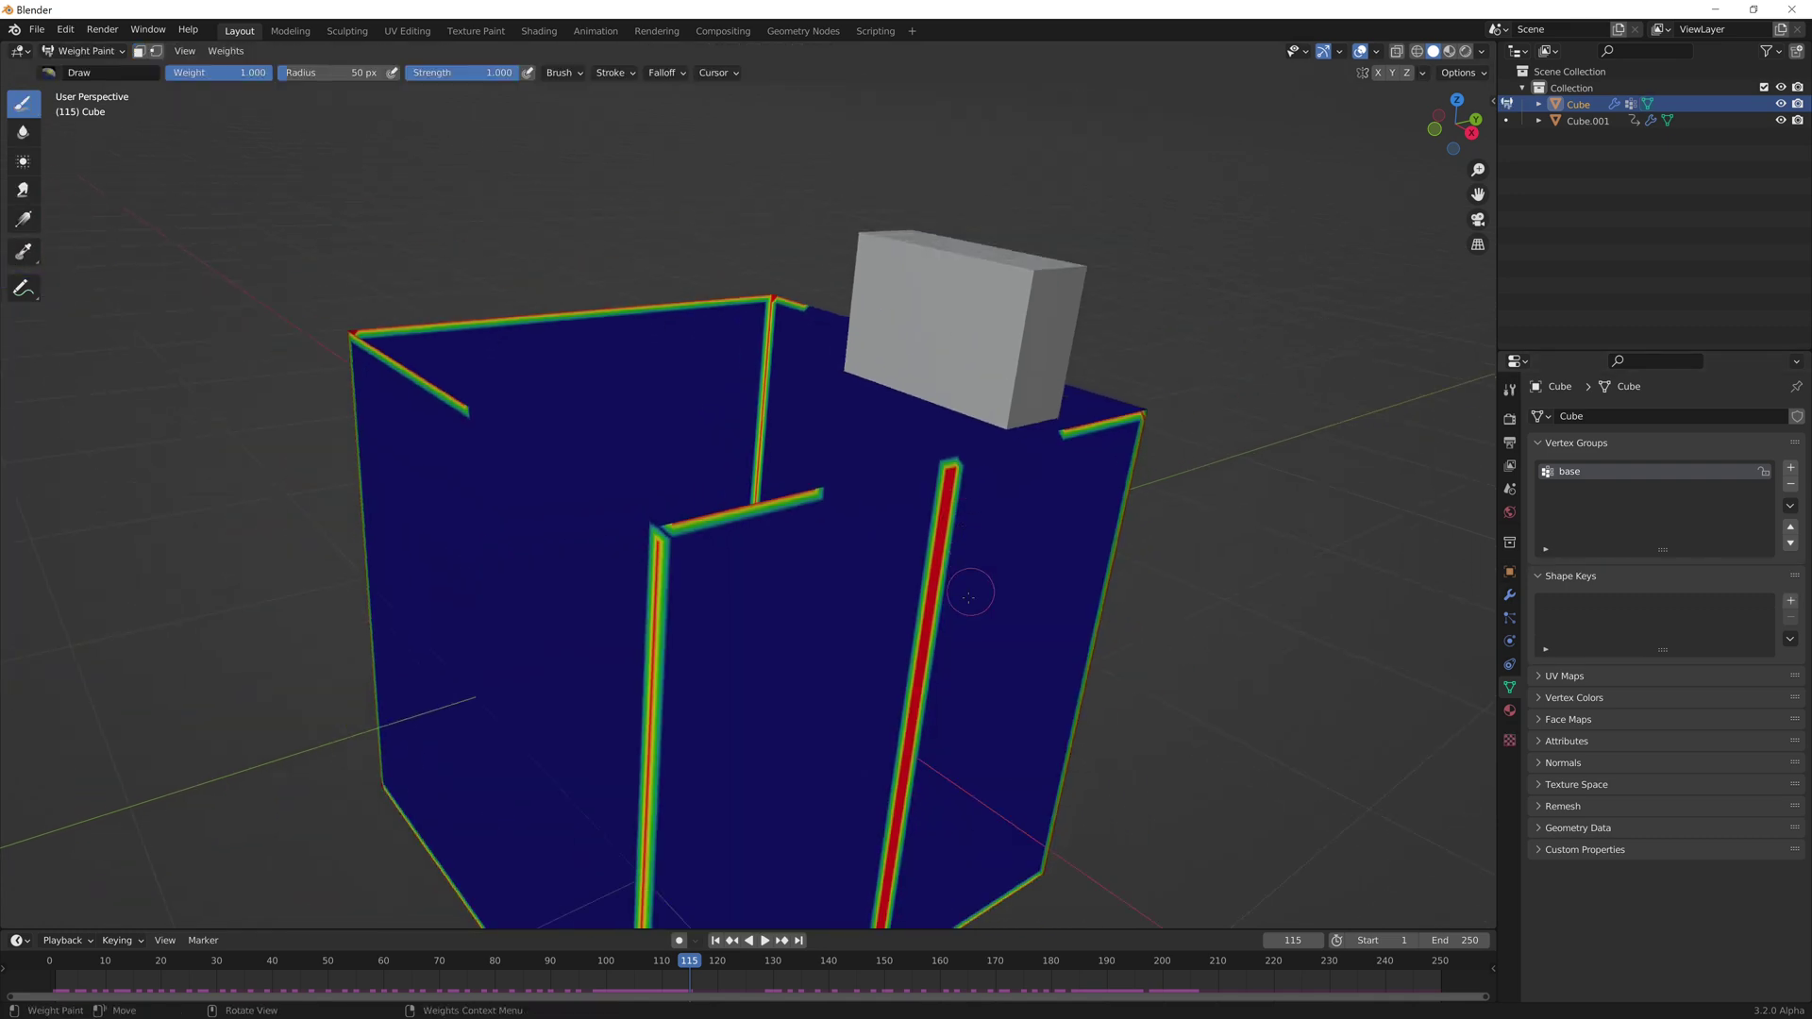
scroll(969, 596, down, 5)
middle_drag(872, 519, 983, 556)
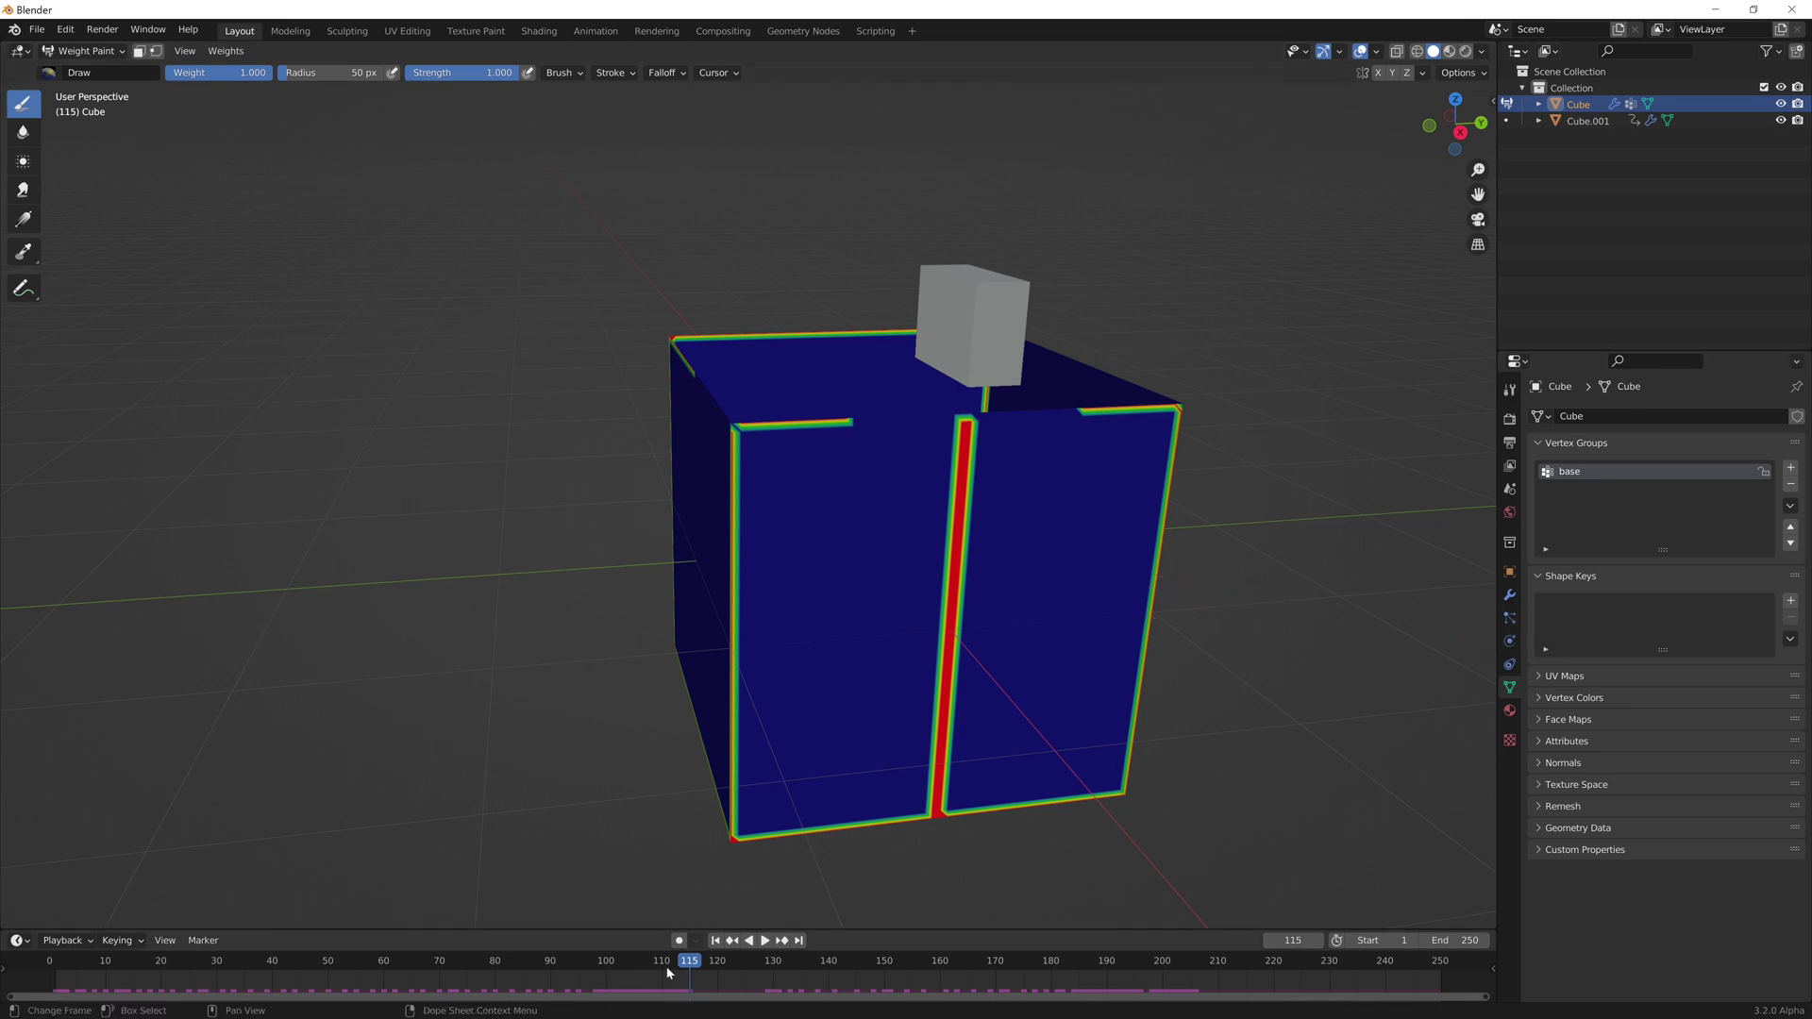
drag(667, 966, 11, 960)
key(space)
drag(248, 957, 1359, 941)
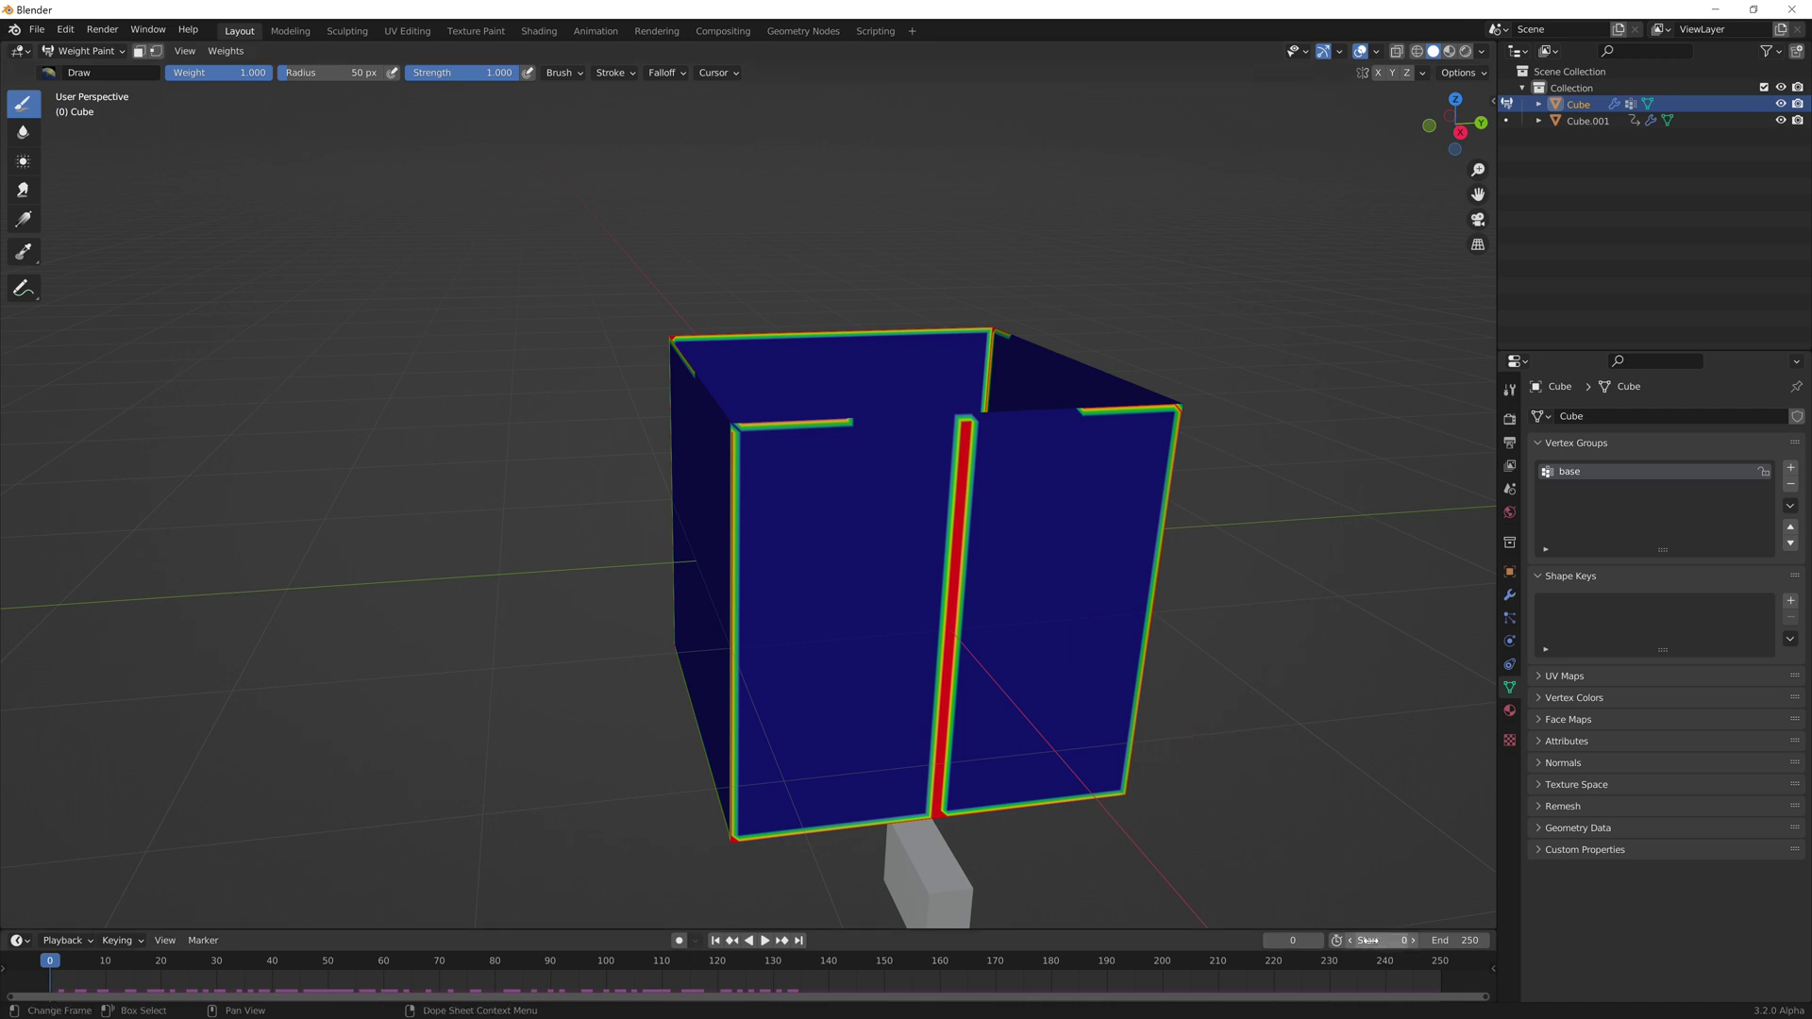
Step: Show the cube's Dynamic Paint cache settings, return to Object Mode and save the file as zippertuto.blend
click(1509, 600)
click(1510, 618)
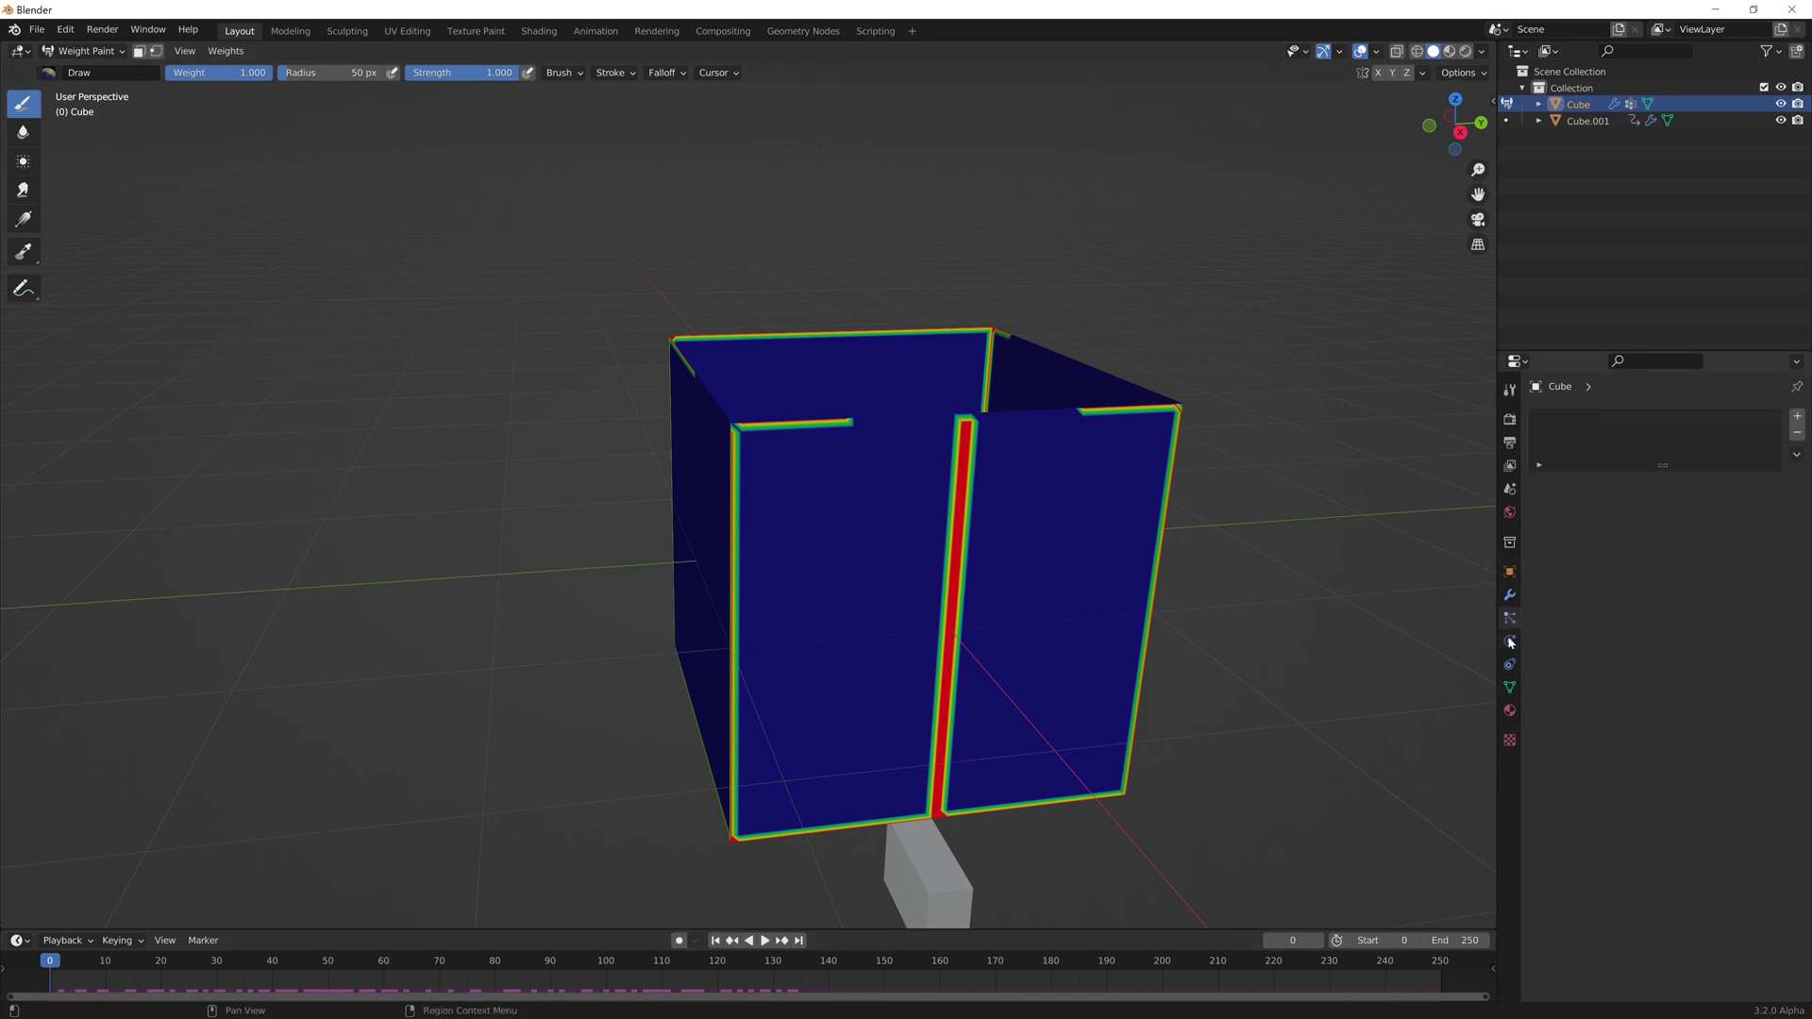
click(1510, 642)
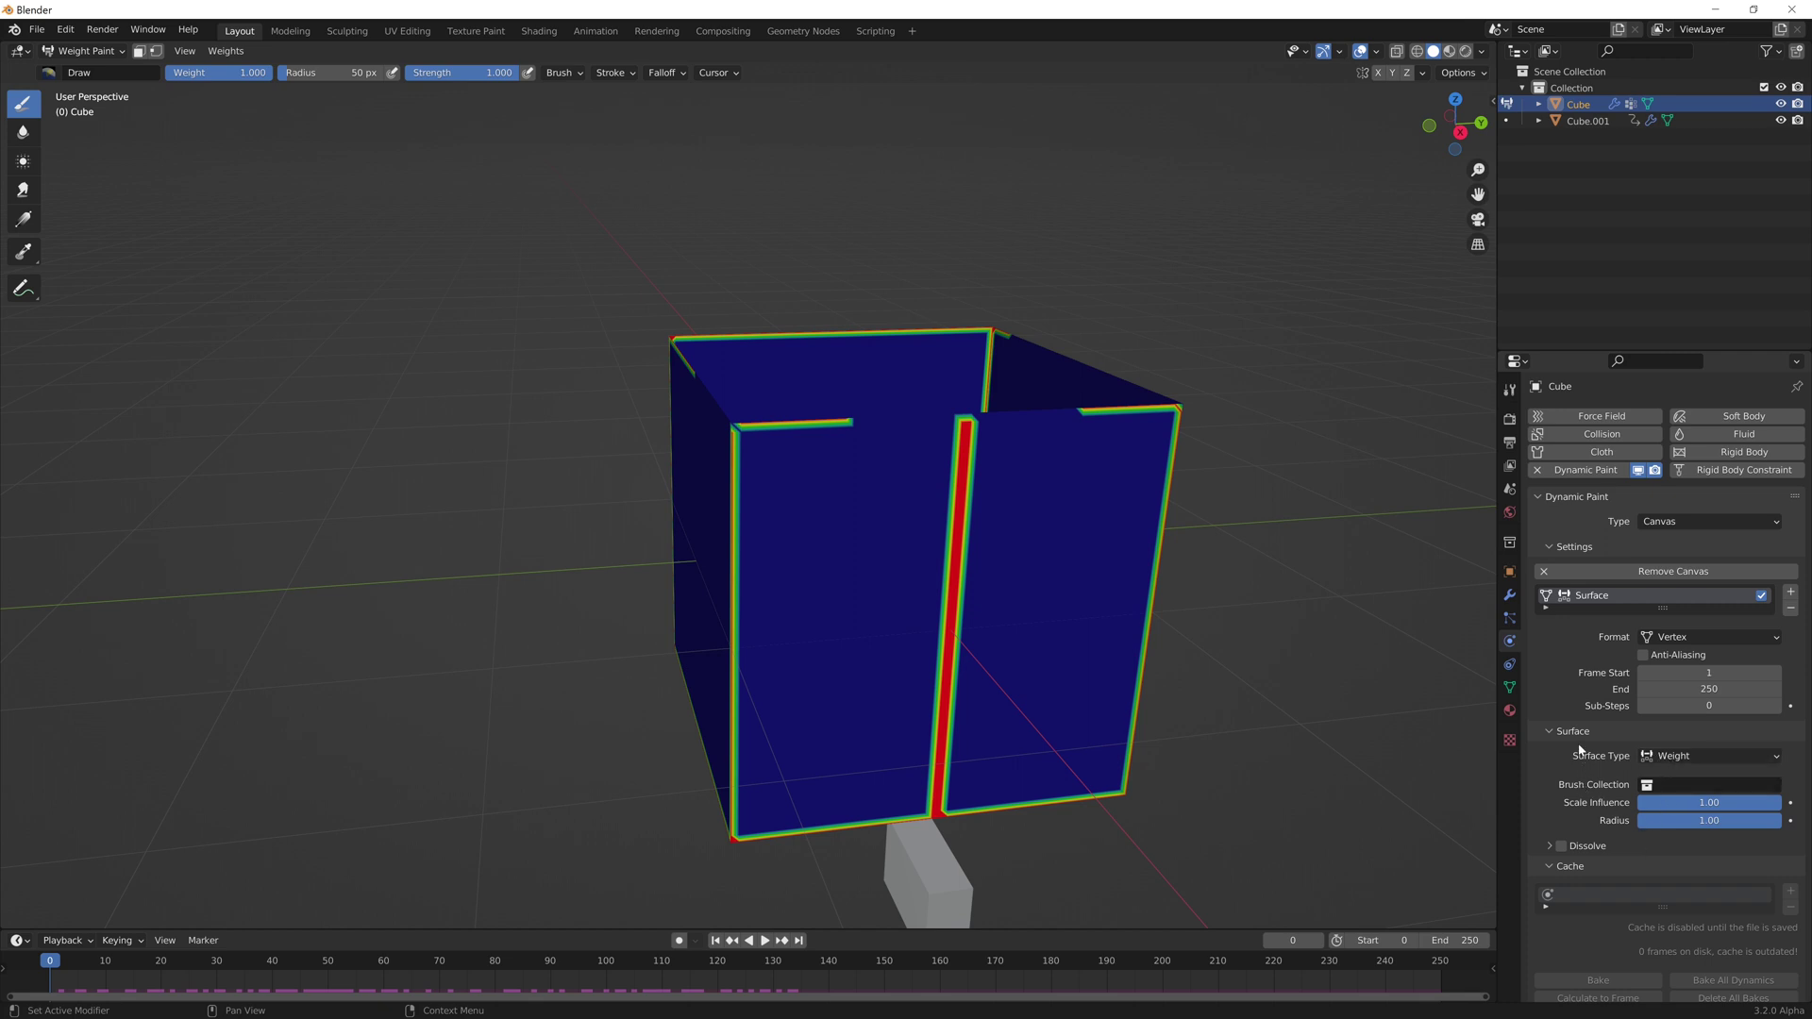
scroll(1579, 755, down, 1)
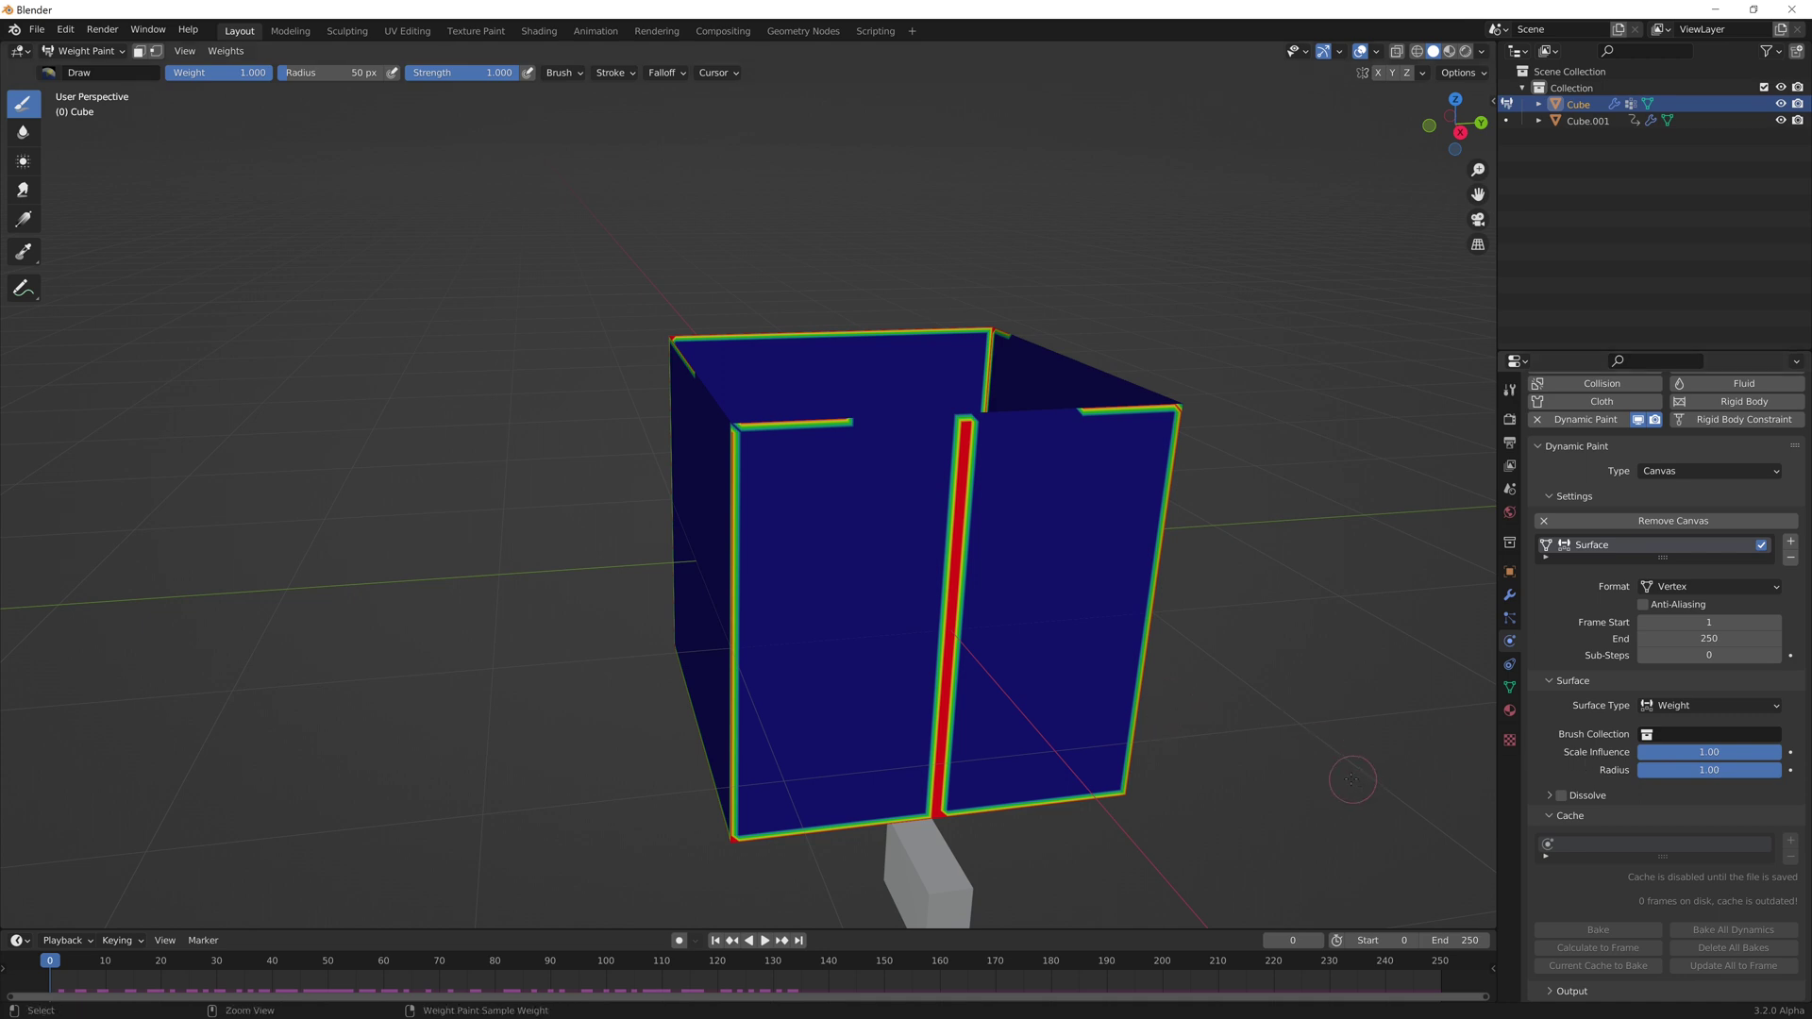
key(ctrl+Tab)
click(1213, 764)
key(ctrl+s)
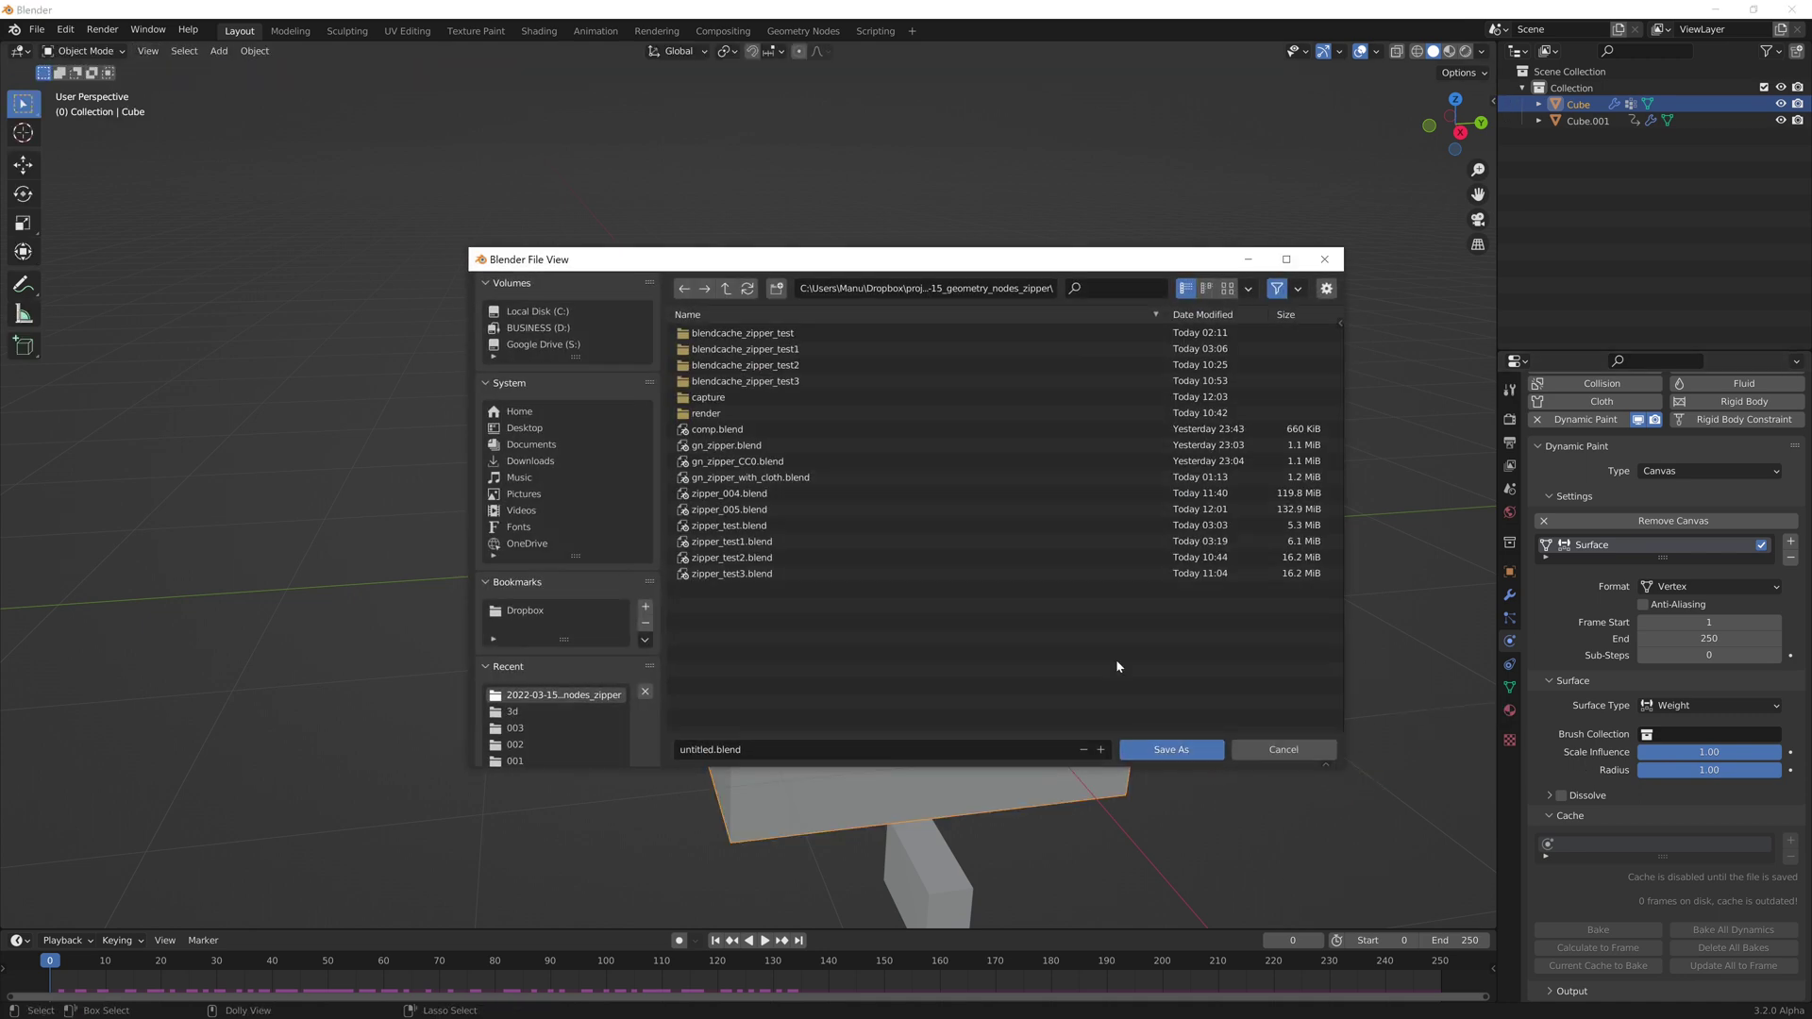
text(zipperuto)
key(Return)
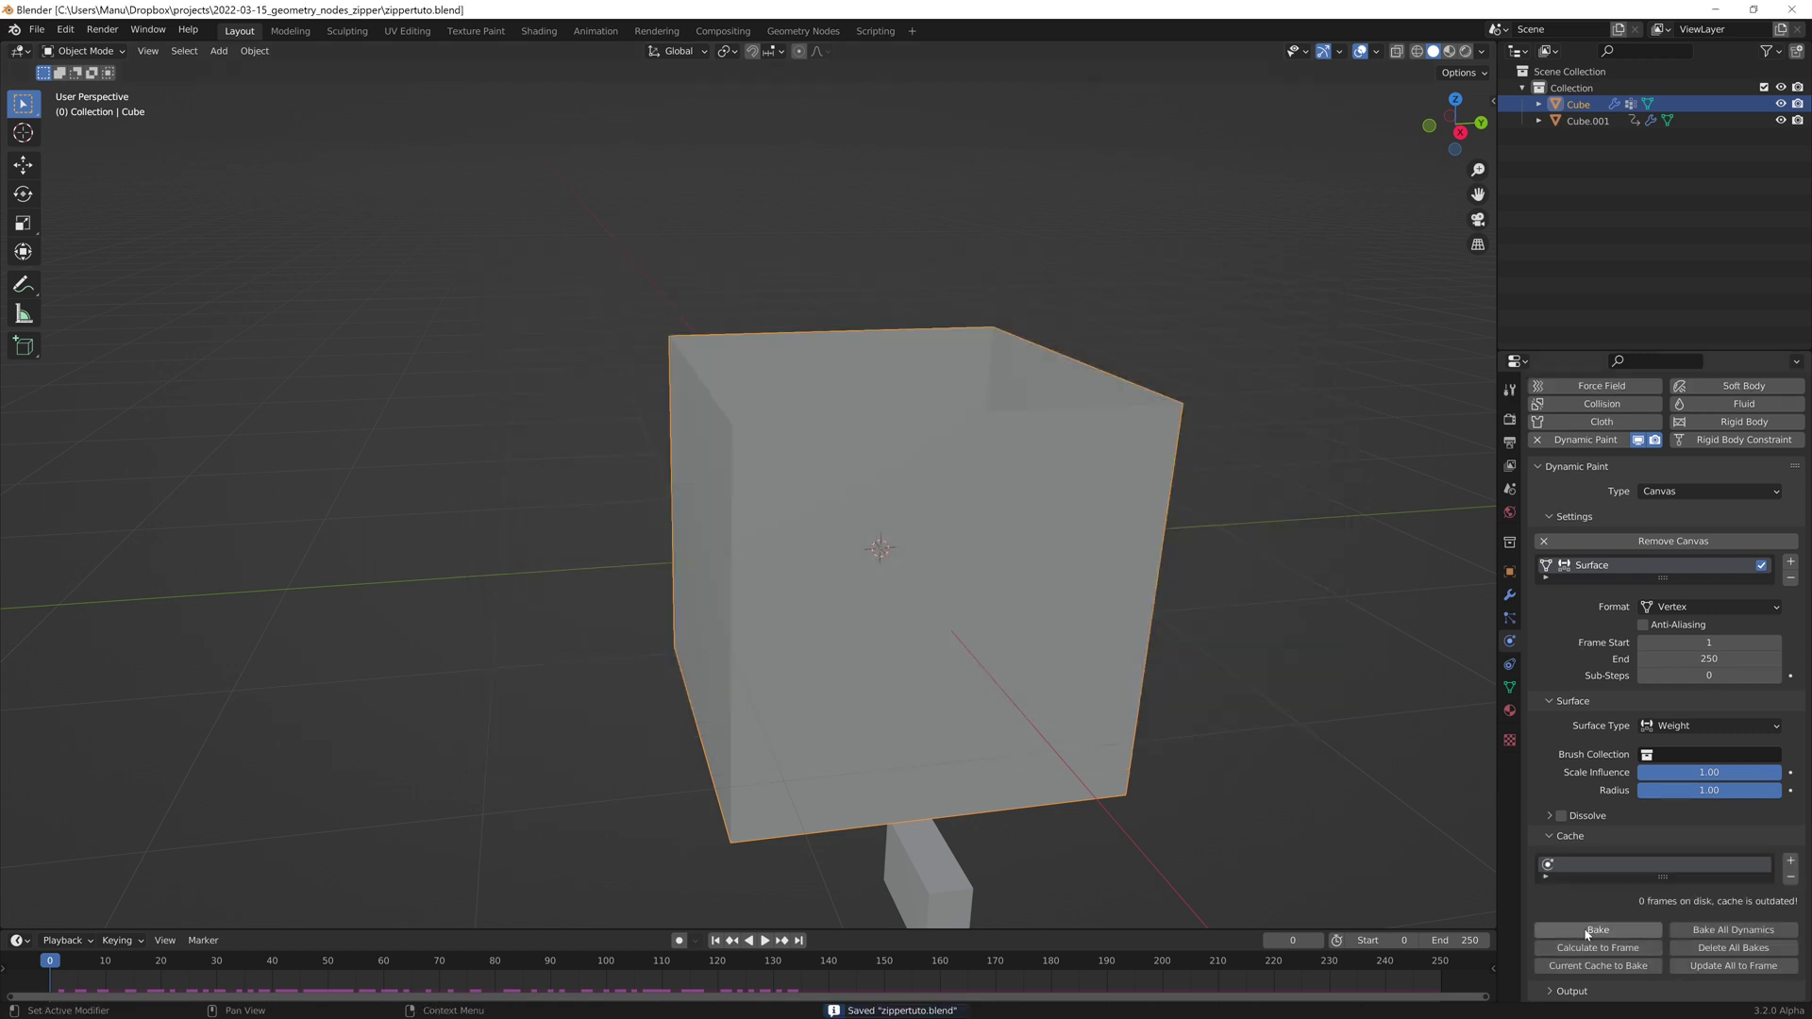
Step: Bake the cube's Dynamic Paint cache and play the animation in Weight Paint mode
key(ctrl+Tab)
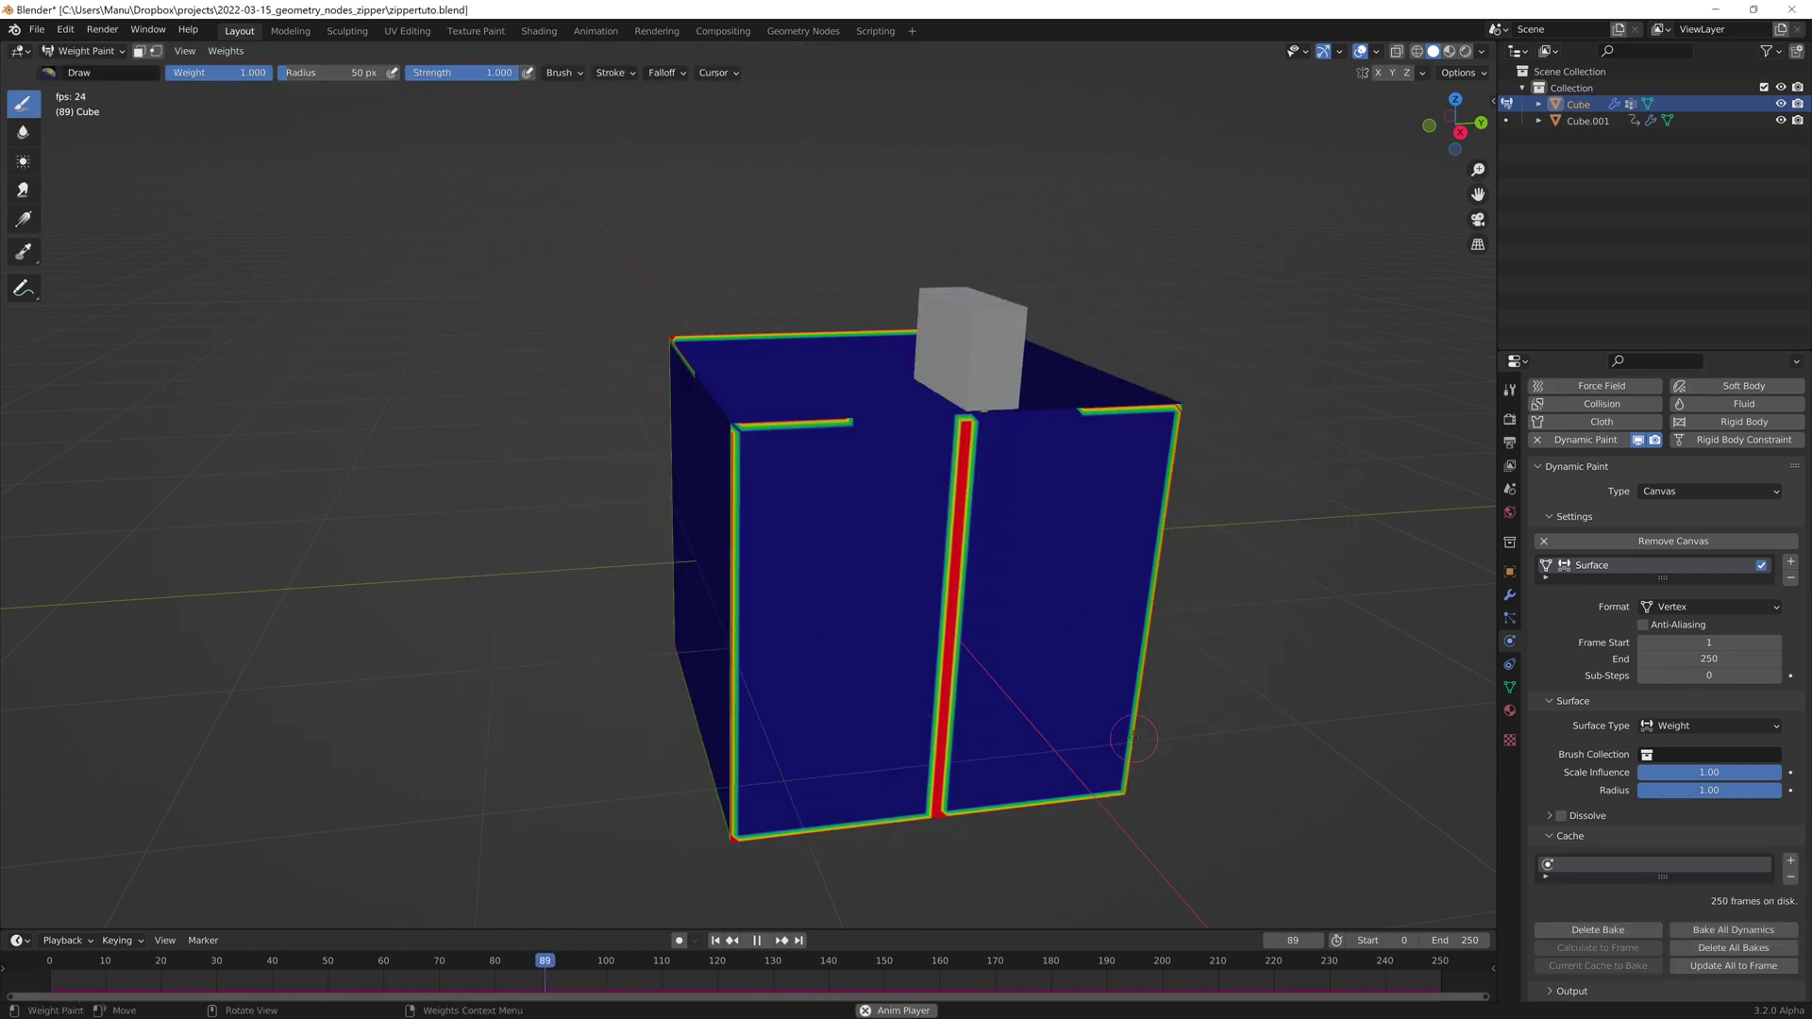
key(space)
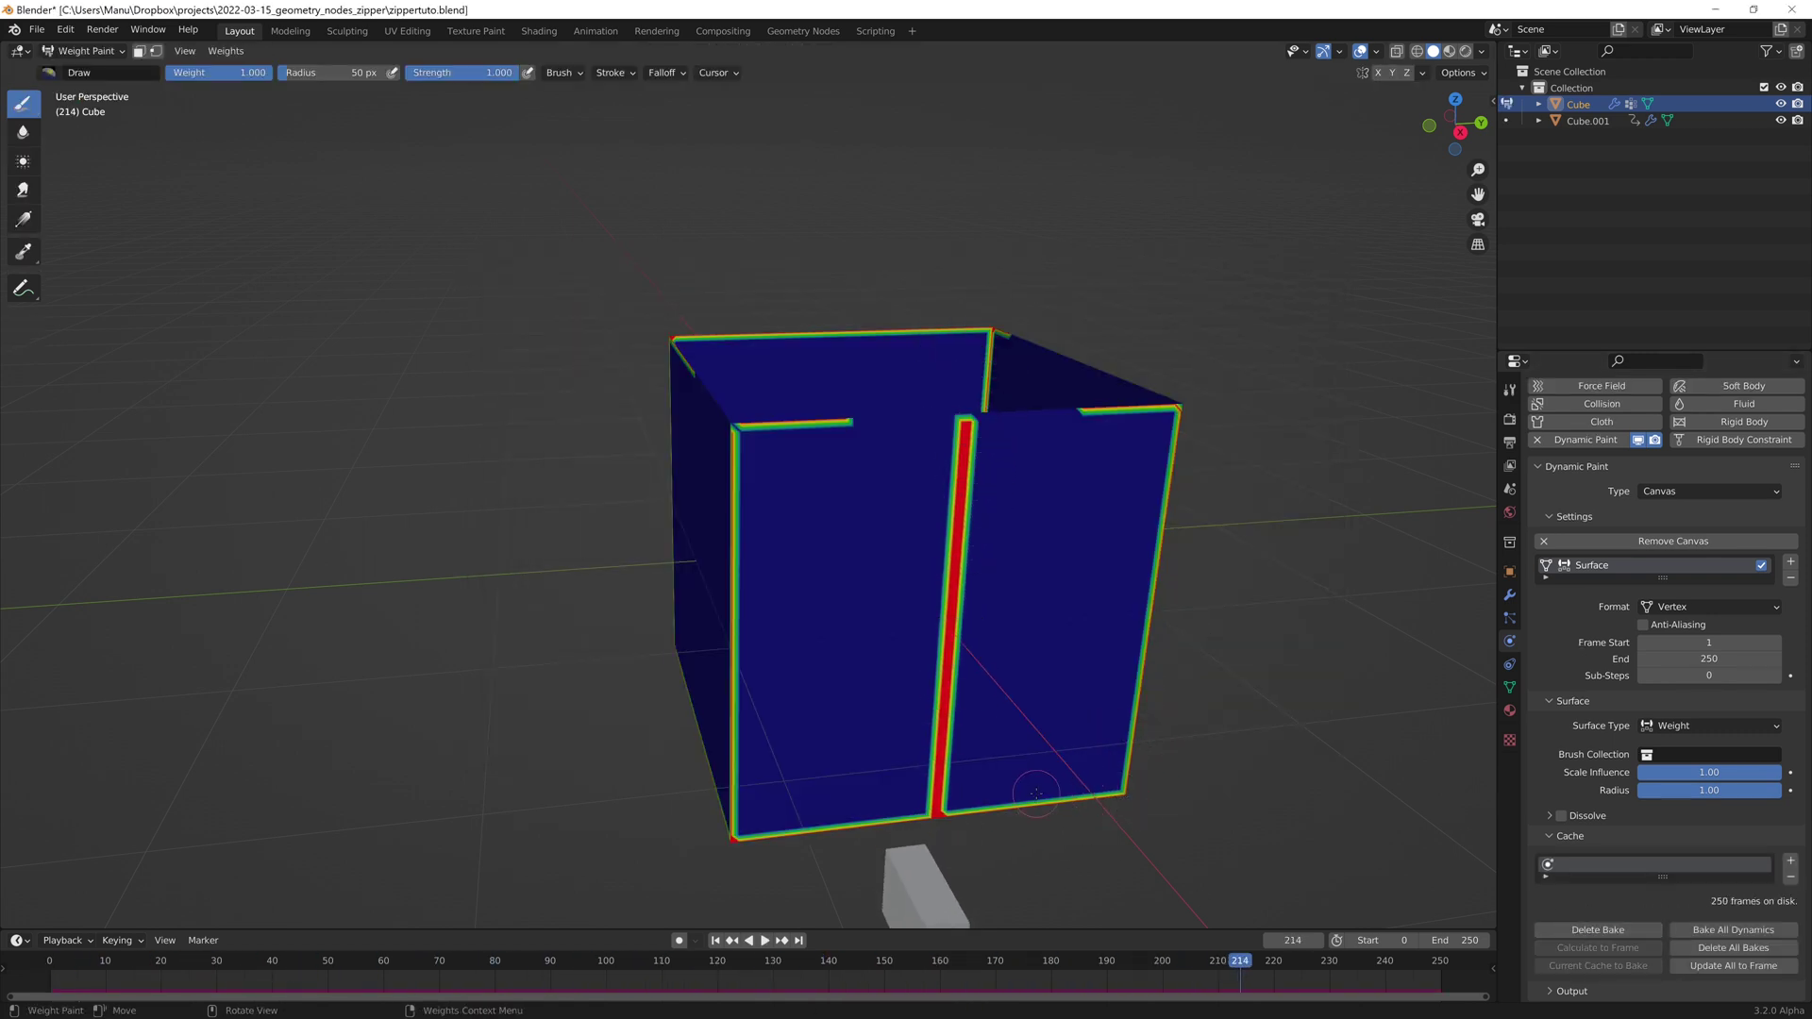
key(ctrl+Tab)
Step: Create the canvas's dp_weight output vertex group and show it in the cube's vertex group list
click(1511, 683)
click(1512, 642)
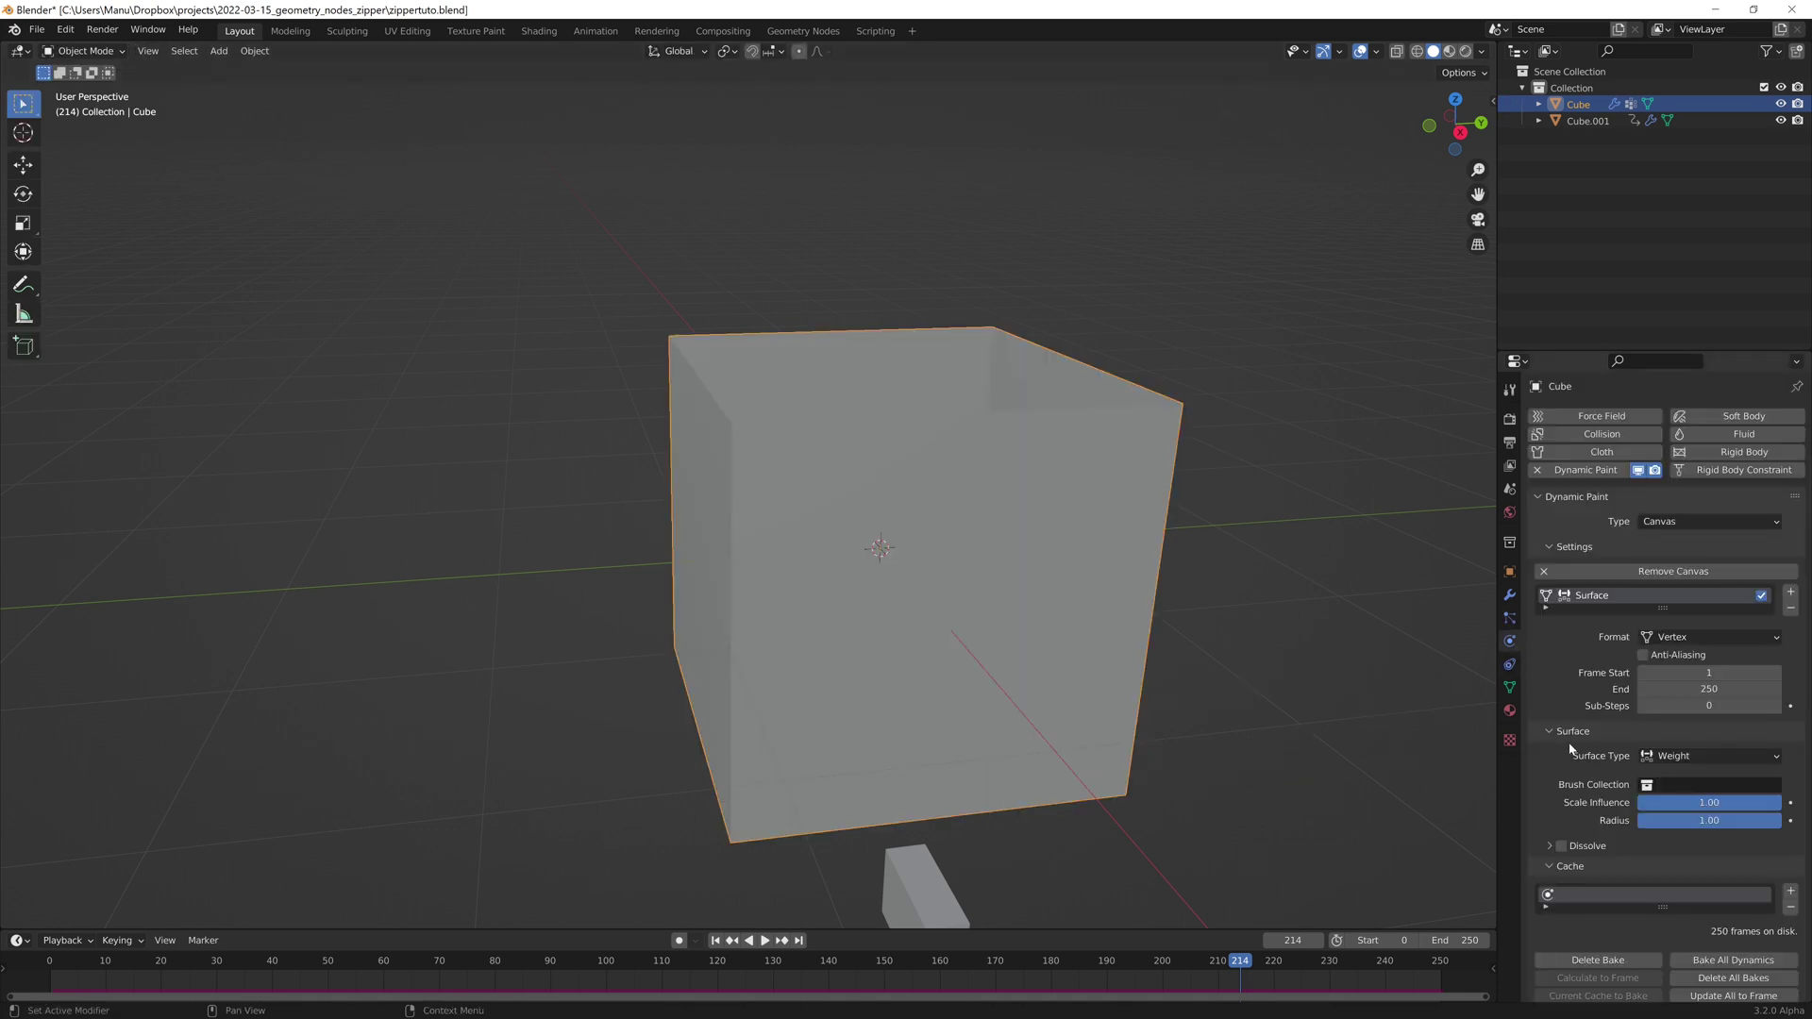
scroll(1590, 761, down, 1)
scroll(1604, 962, down, 1)
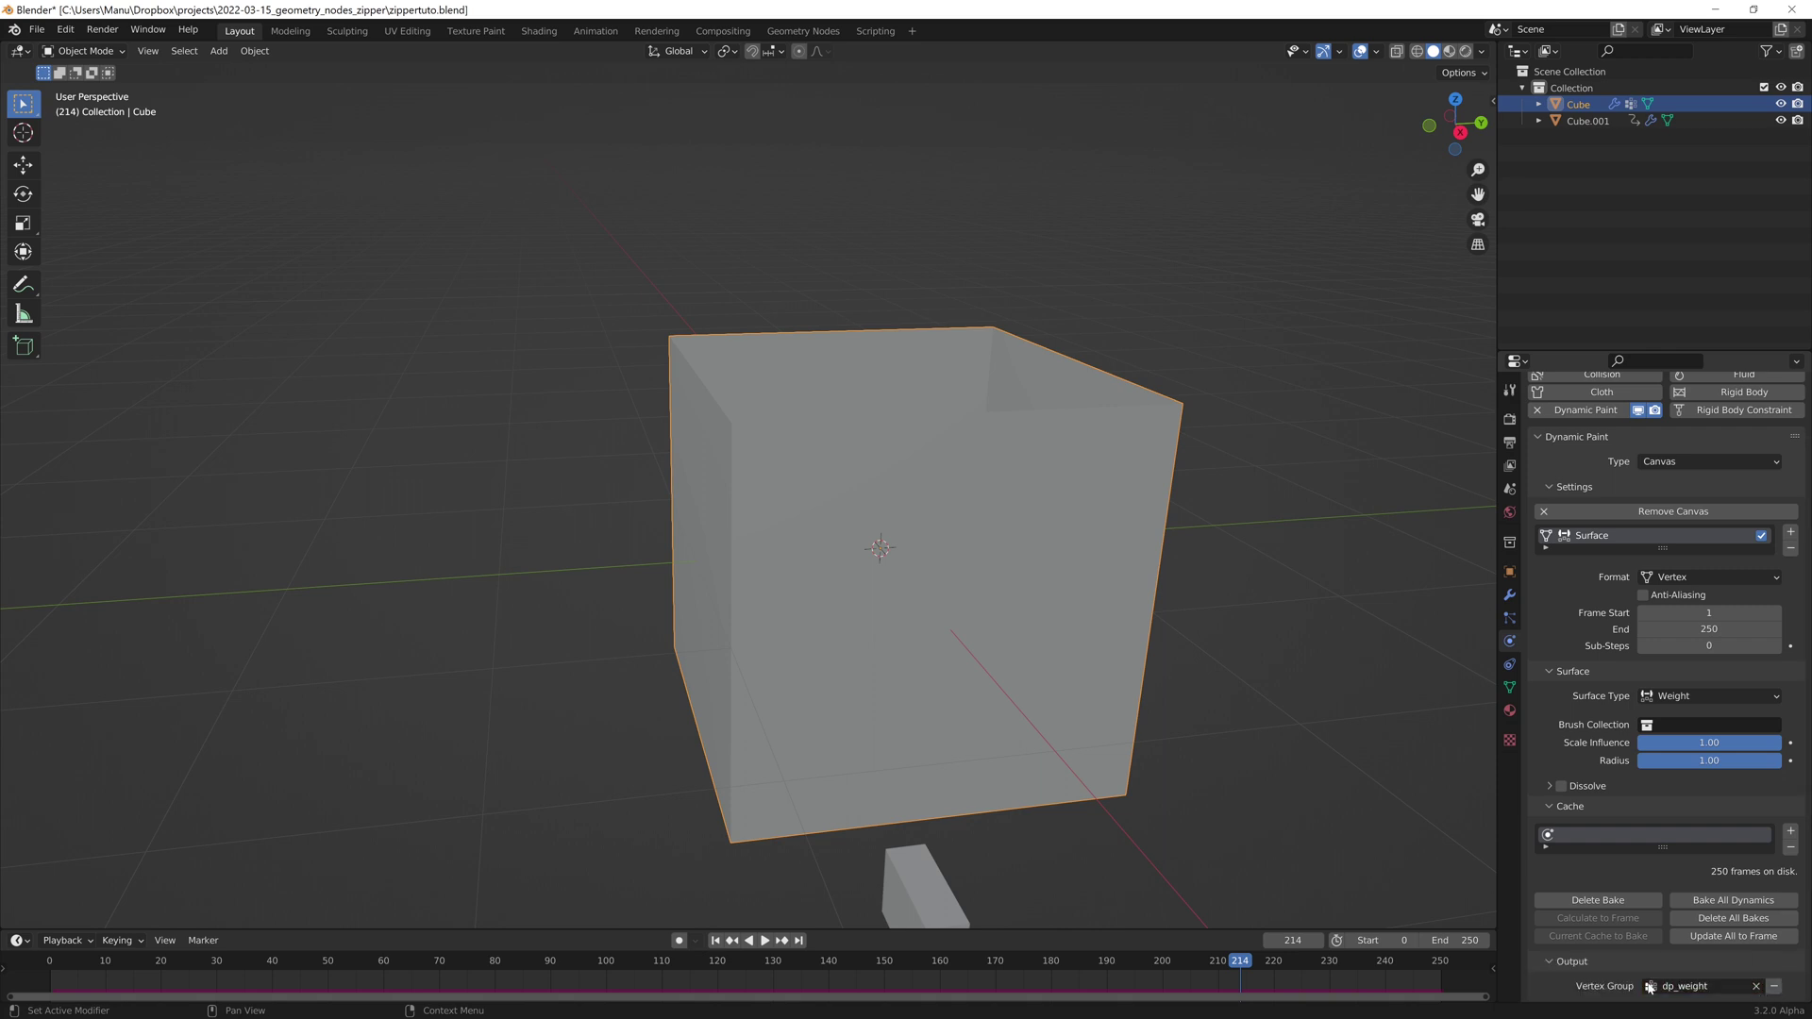
click(1509, 687)
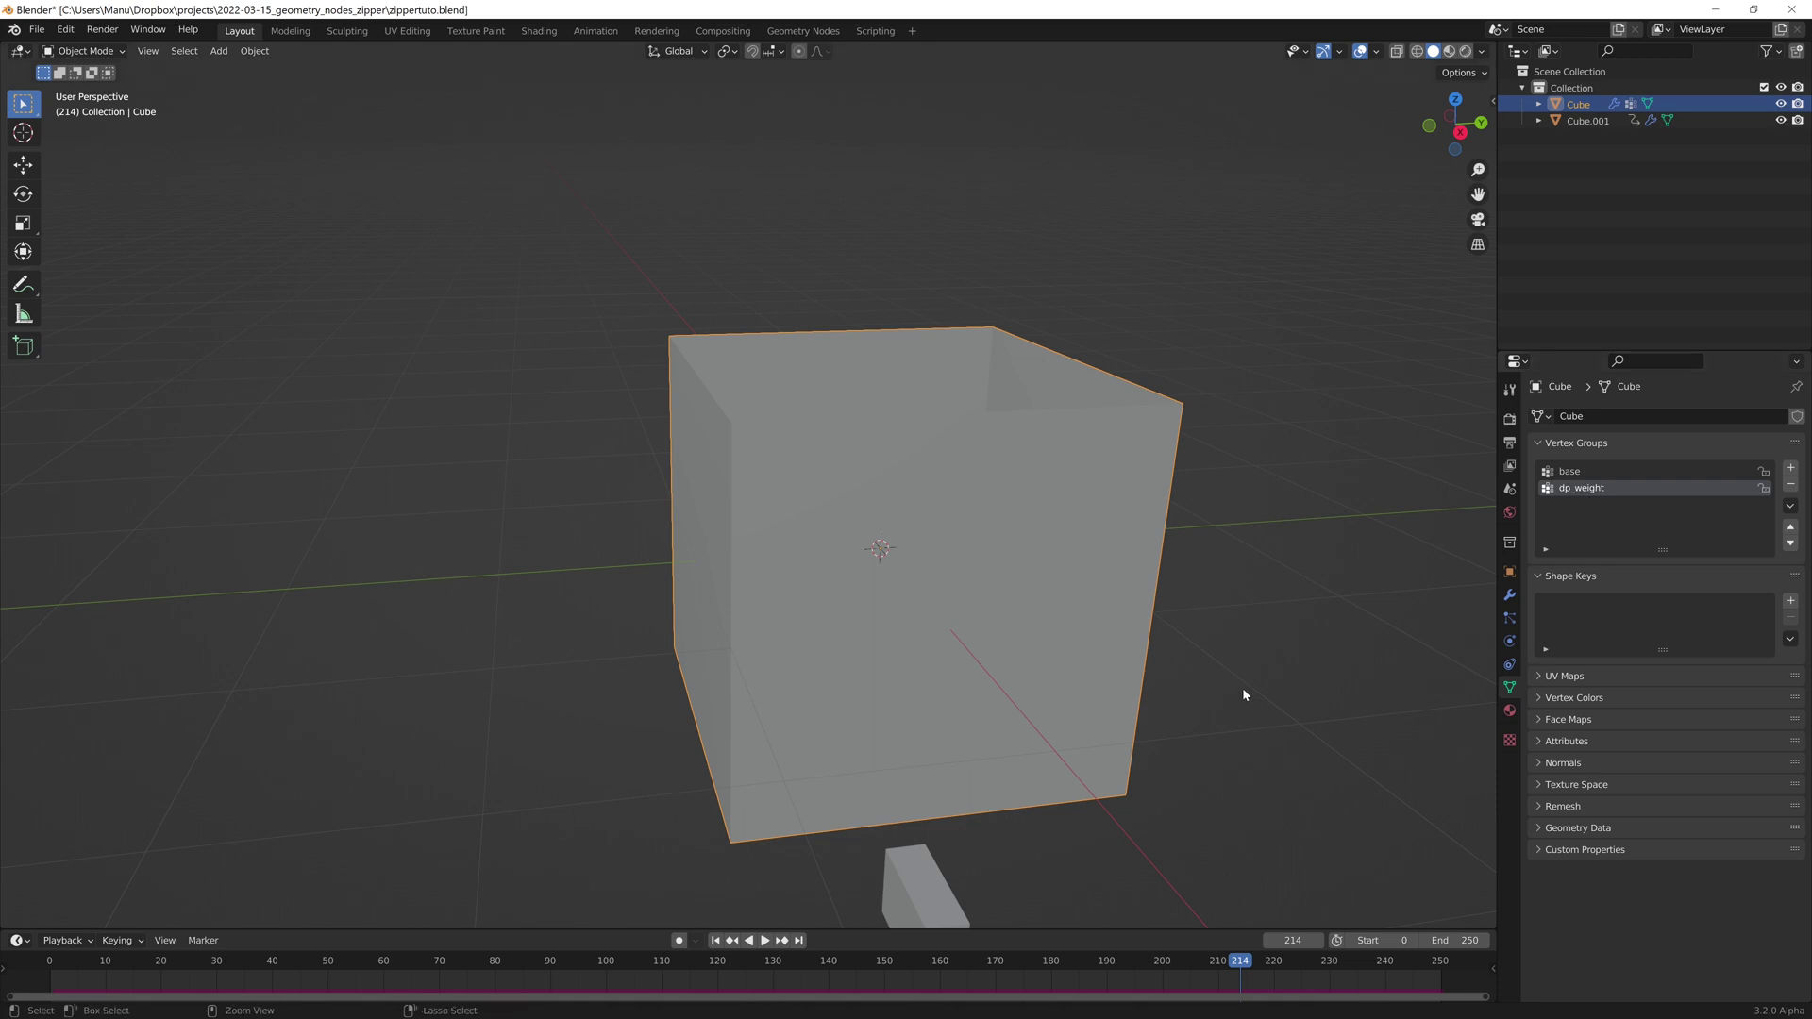
Step: Play the baked animation in Weight Paint mode to review the dp_weight group's weights
key(ctrl+Tab)
click(1211, 673)
key(space)
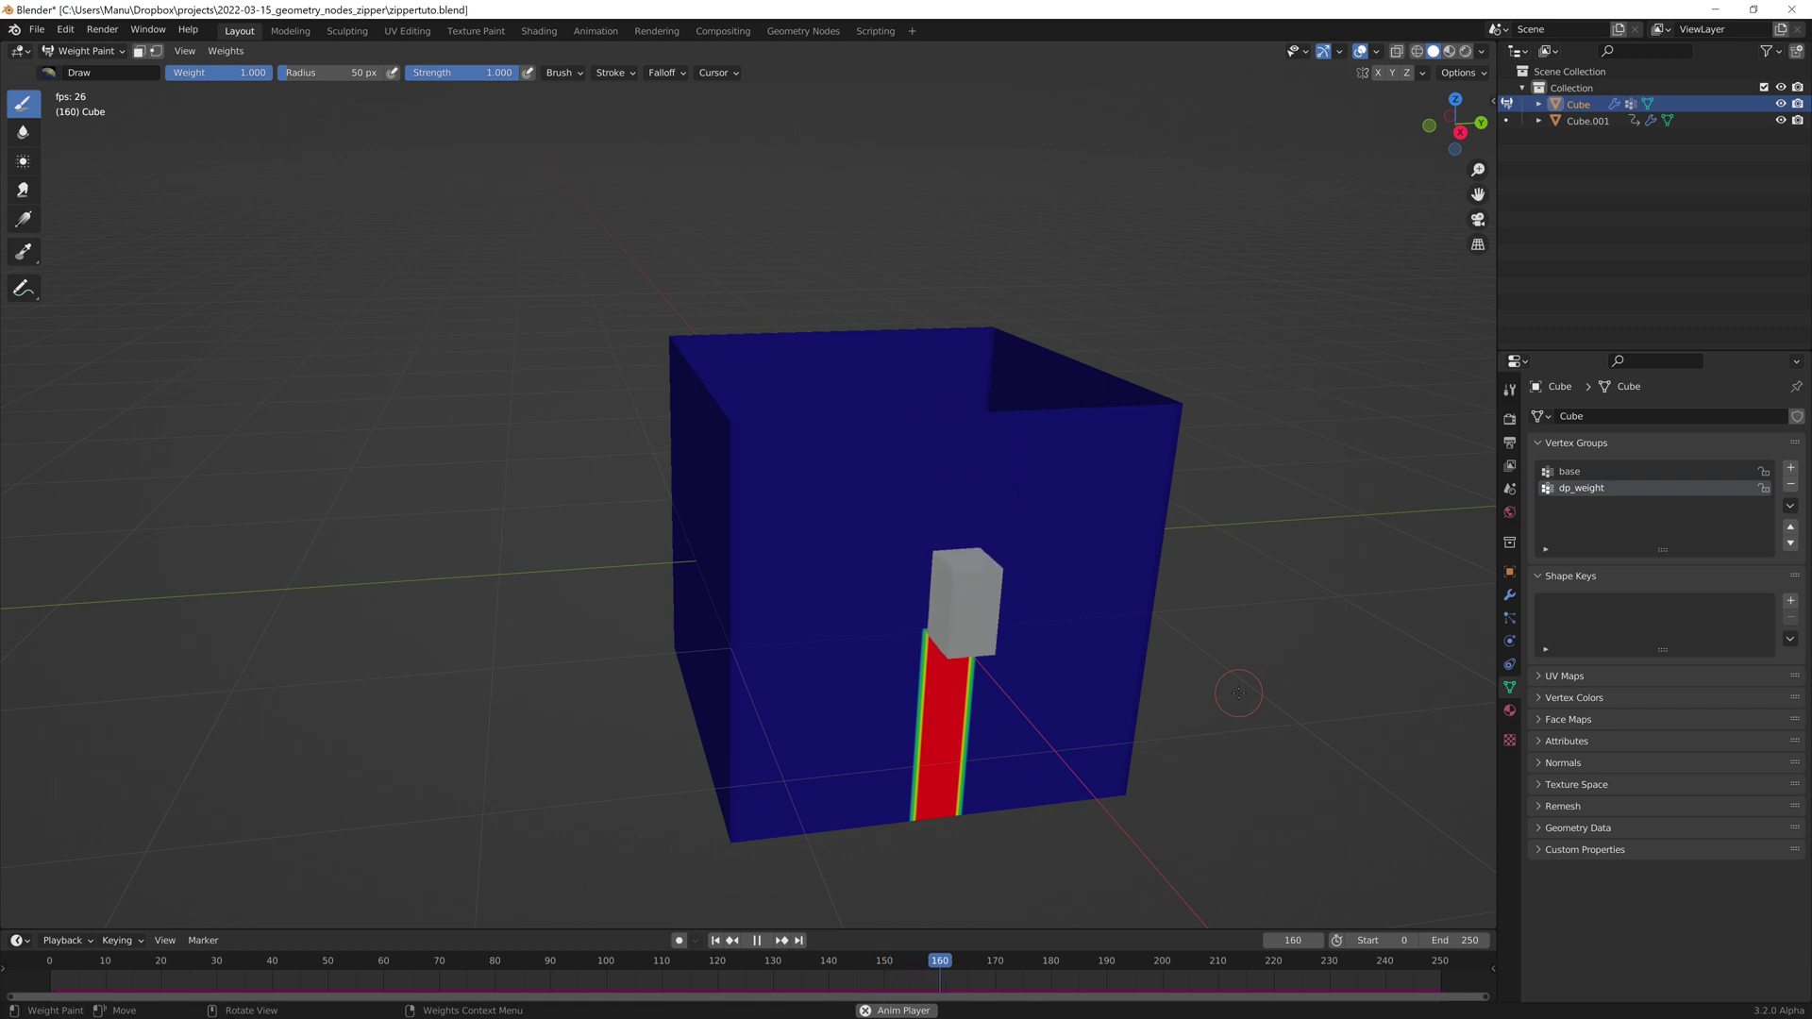
key(Escape)
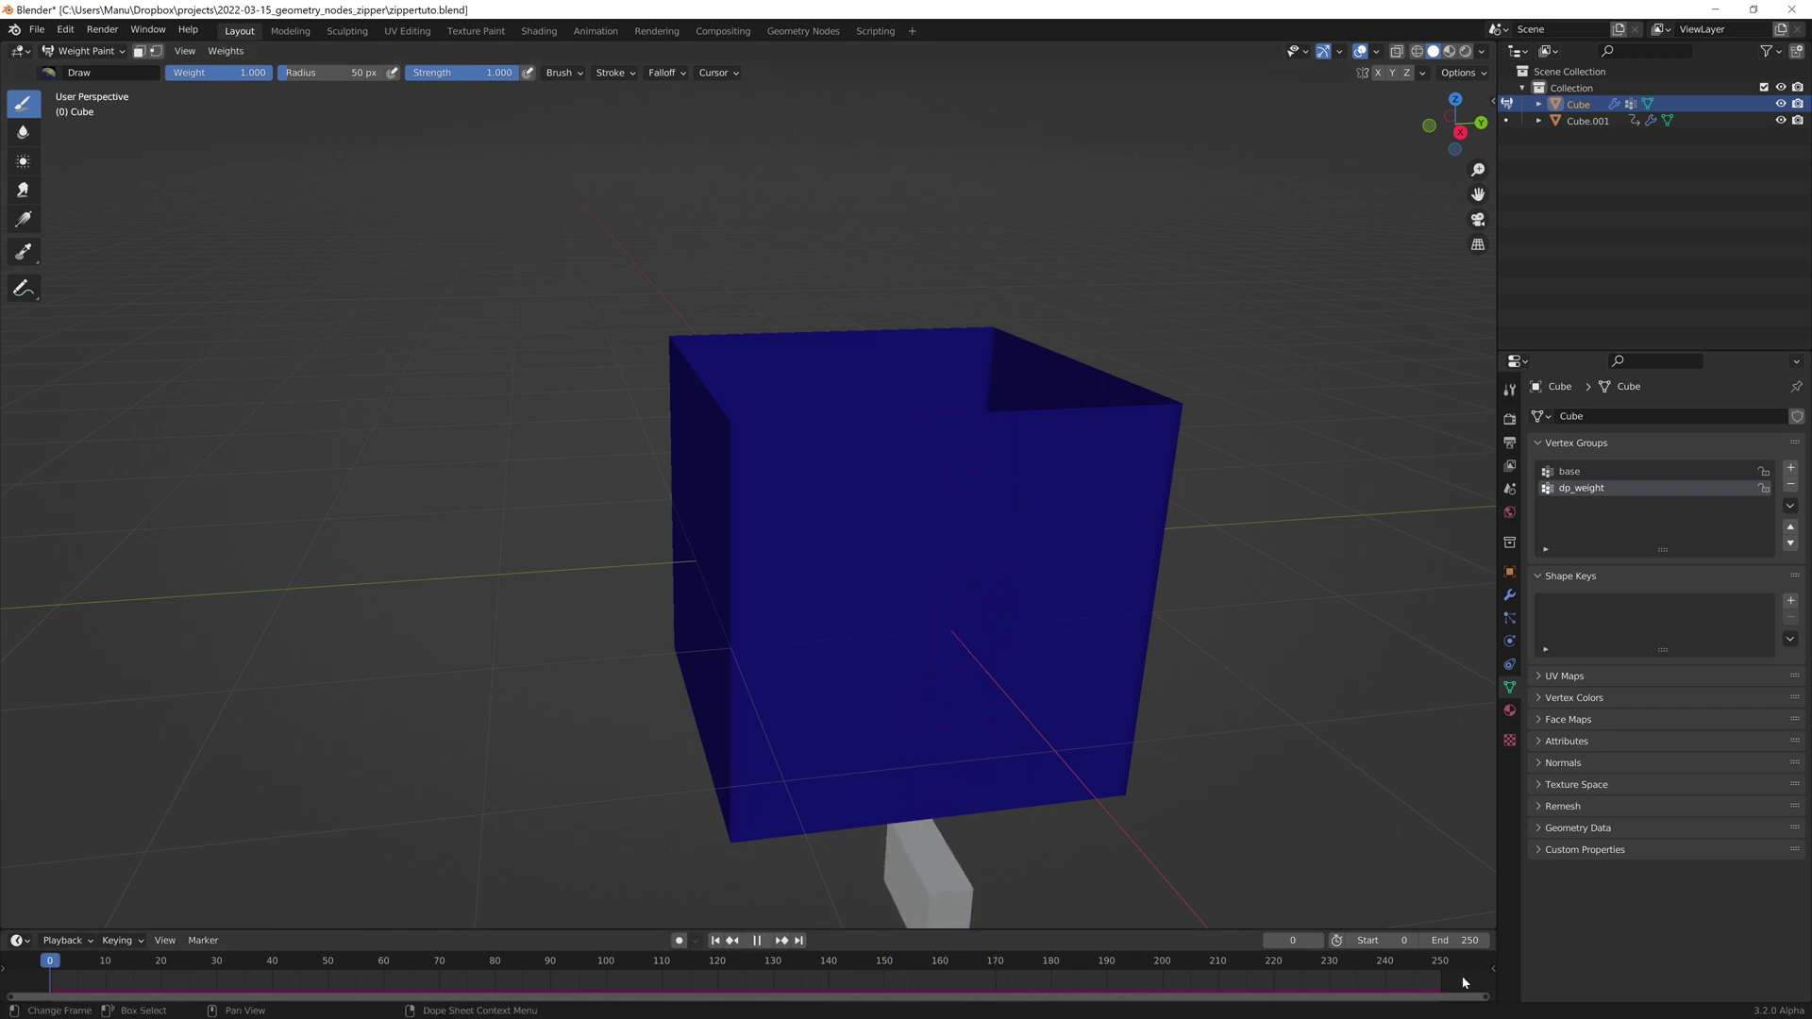
key(ctrl+Tab)
Step: Add a Vertex Weight Mix modifier to the cube with base as vertex group A and dp_weight as B
click(1507, 596)
click(1621, 418)
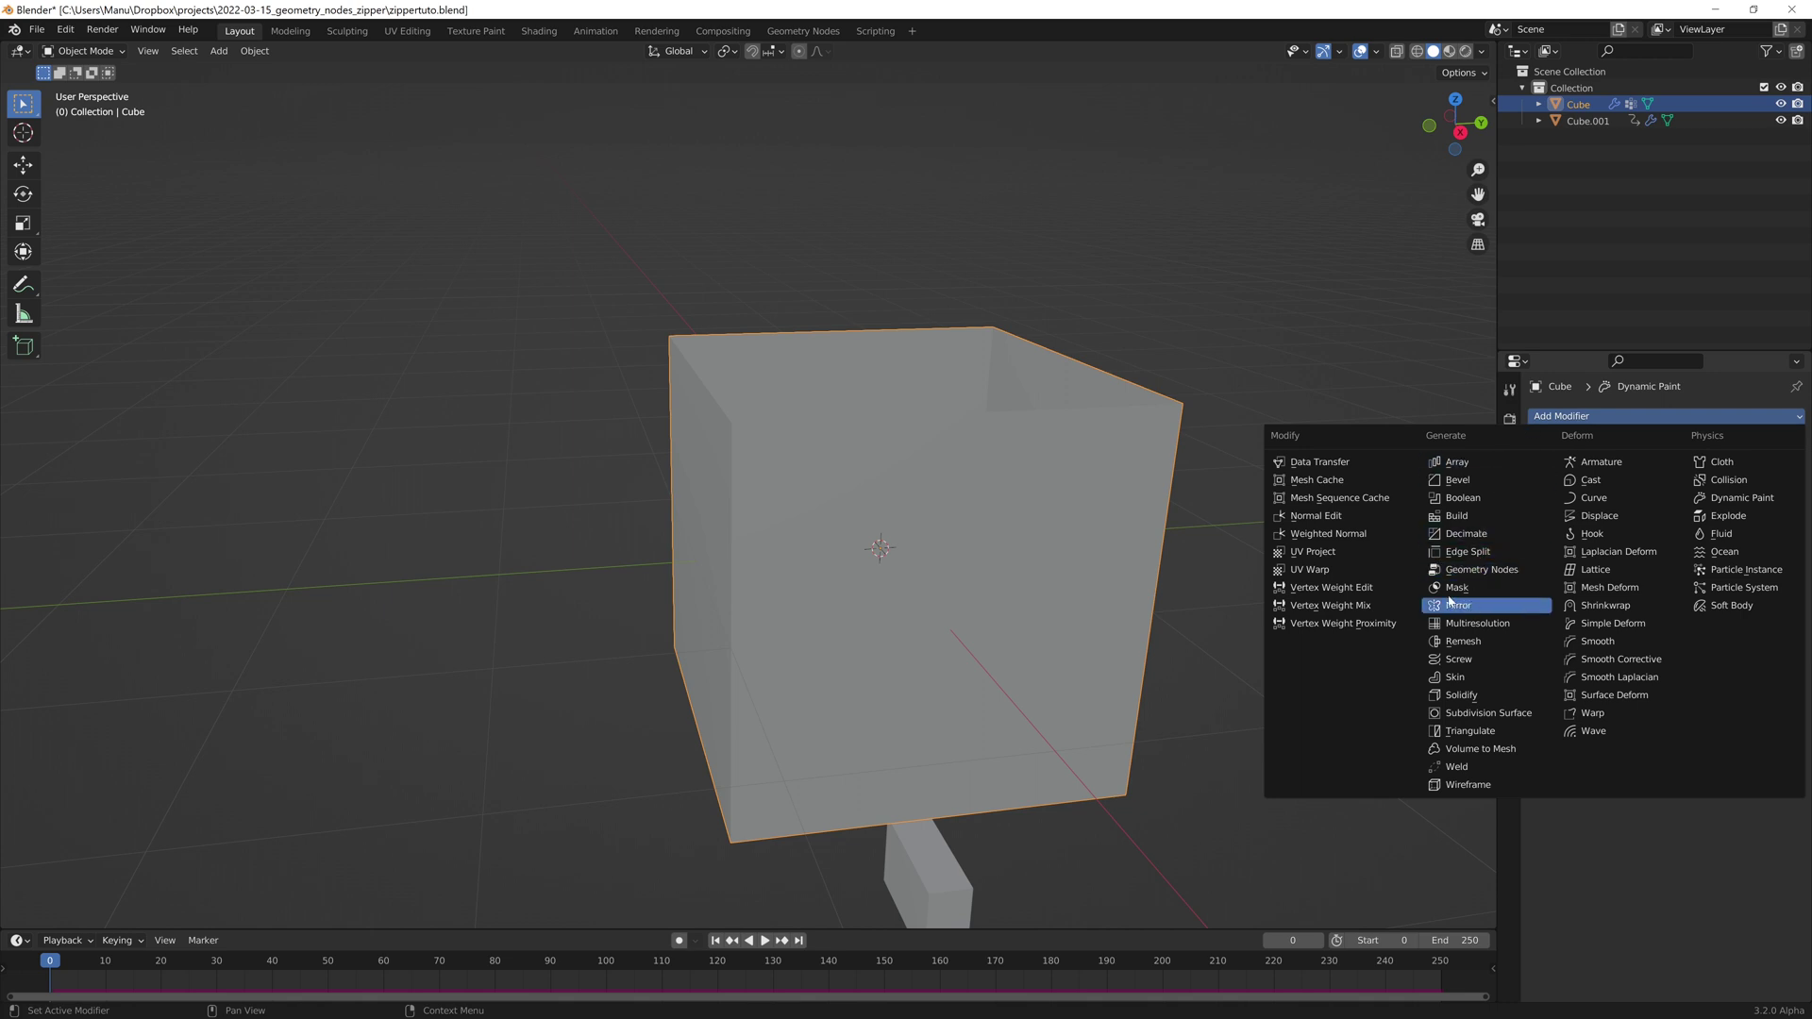
click(1365, 605)
click(1707, 519)
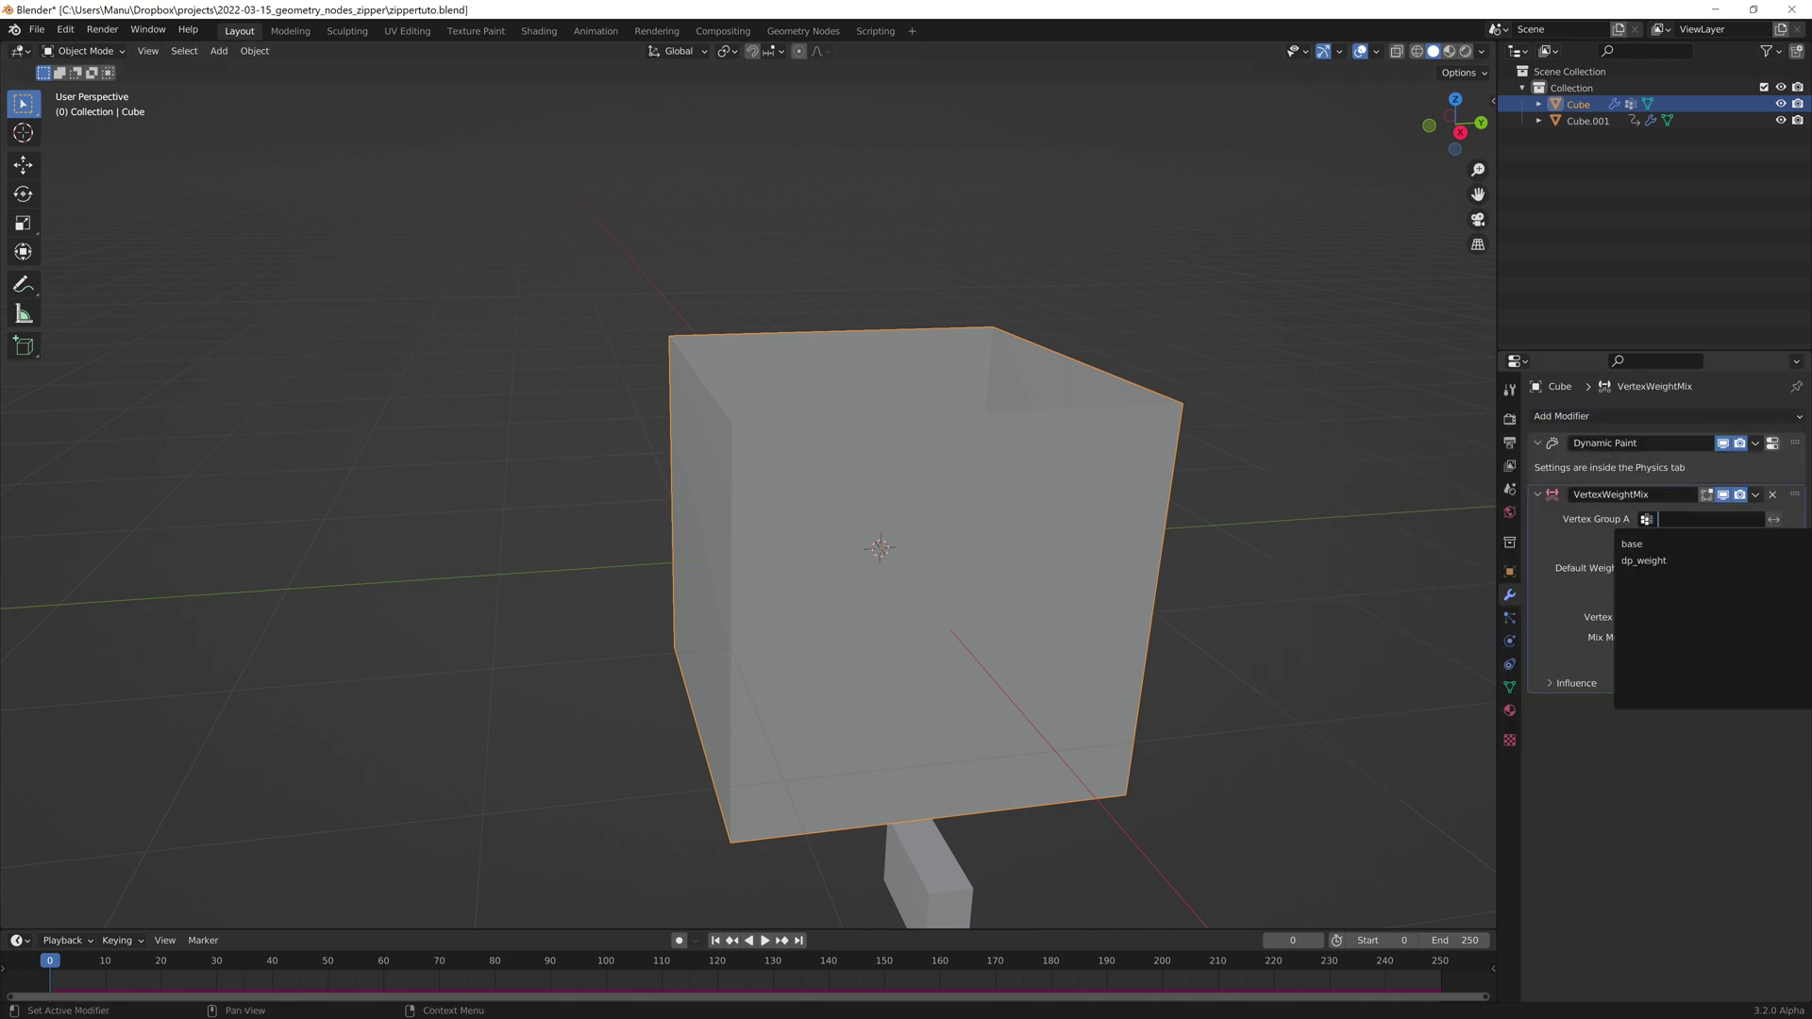
click(1684, 544)
click(1684, 539)
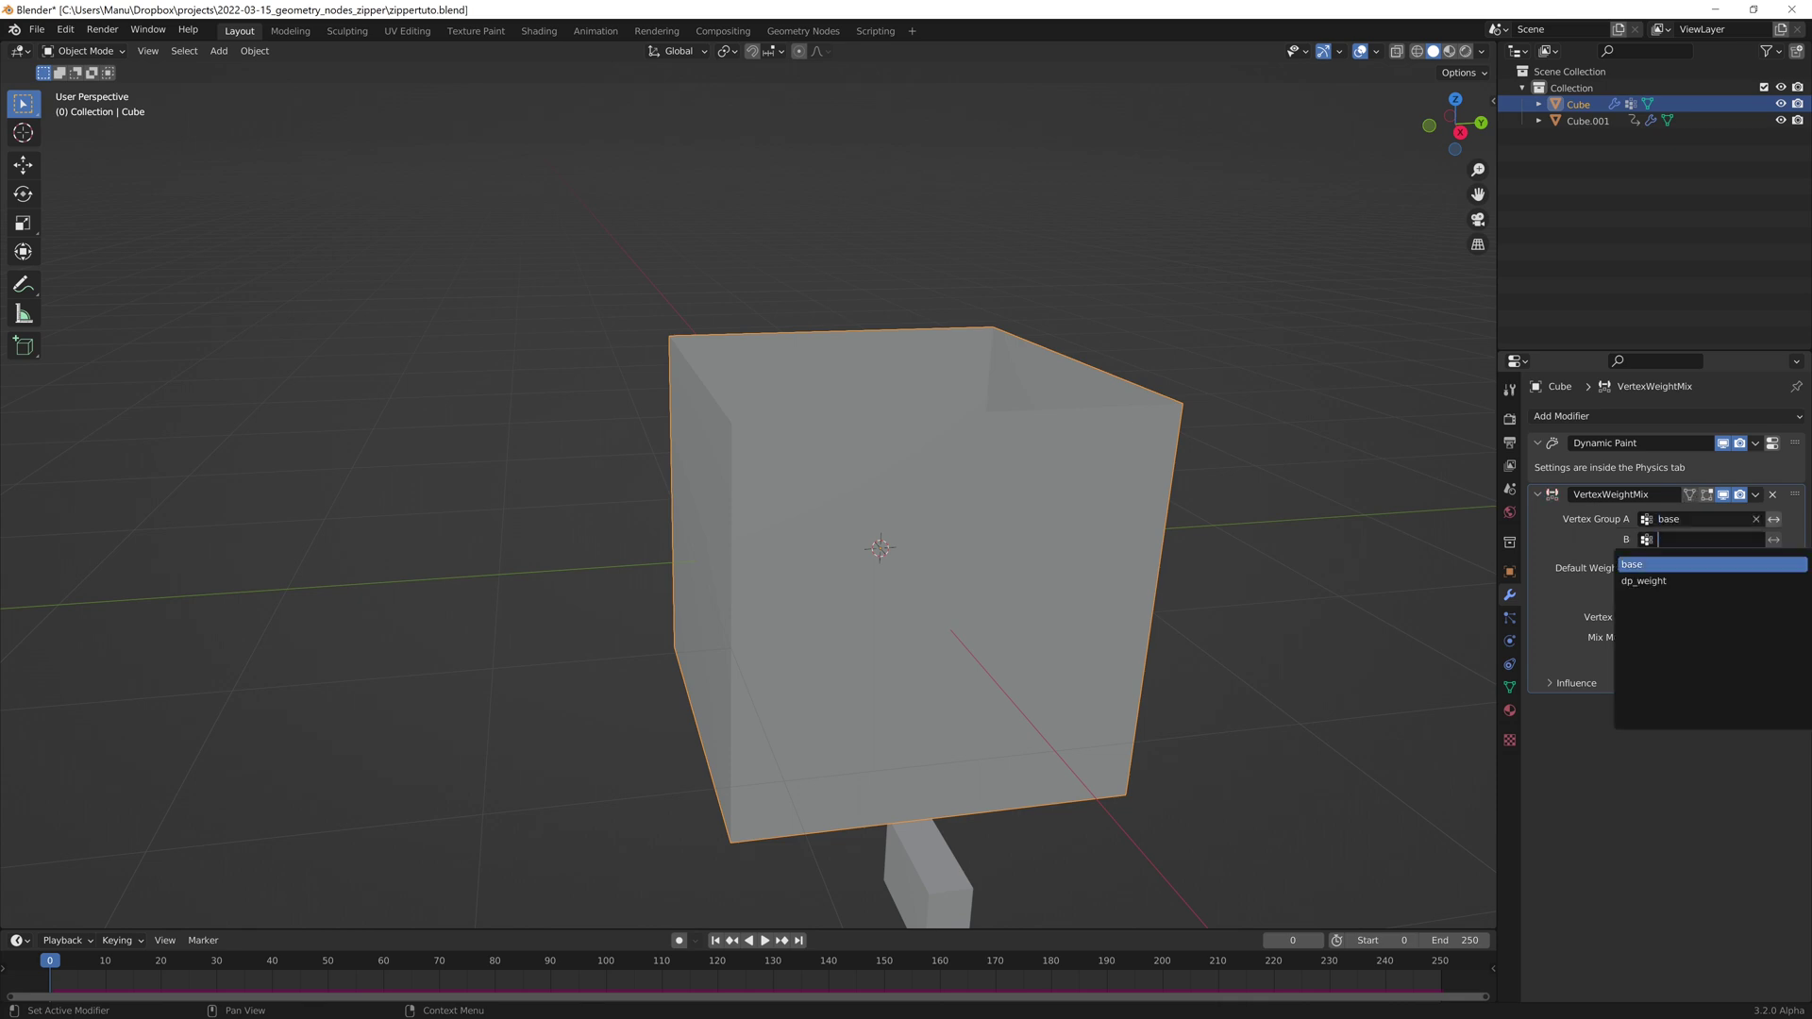
click(1684, 582)
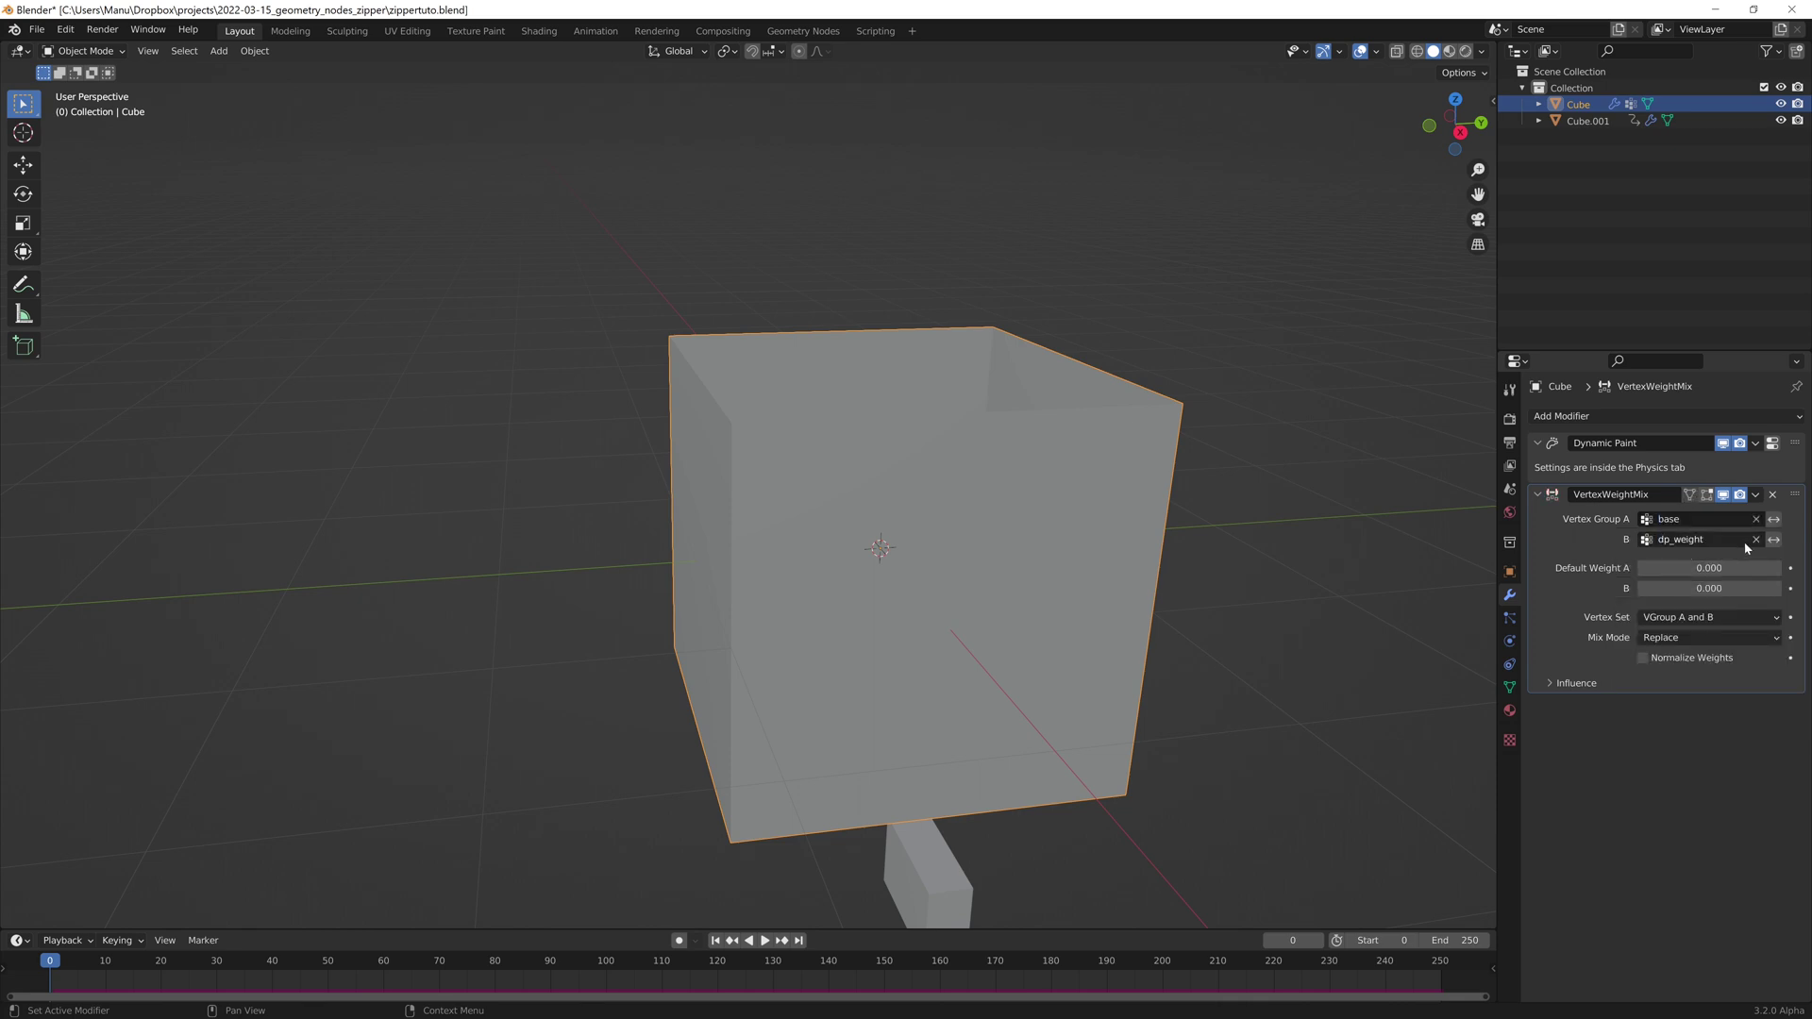
Step: Change the Vertex Weight Mix modifier's mix mode and collapse its settings
click(1701, 642)
click(1685, 700)
click(1536, 494)
click(1510, 639)
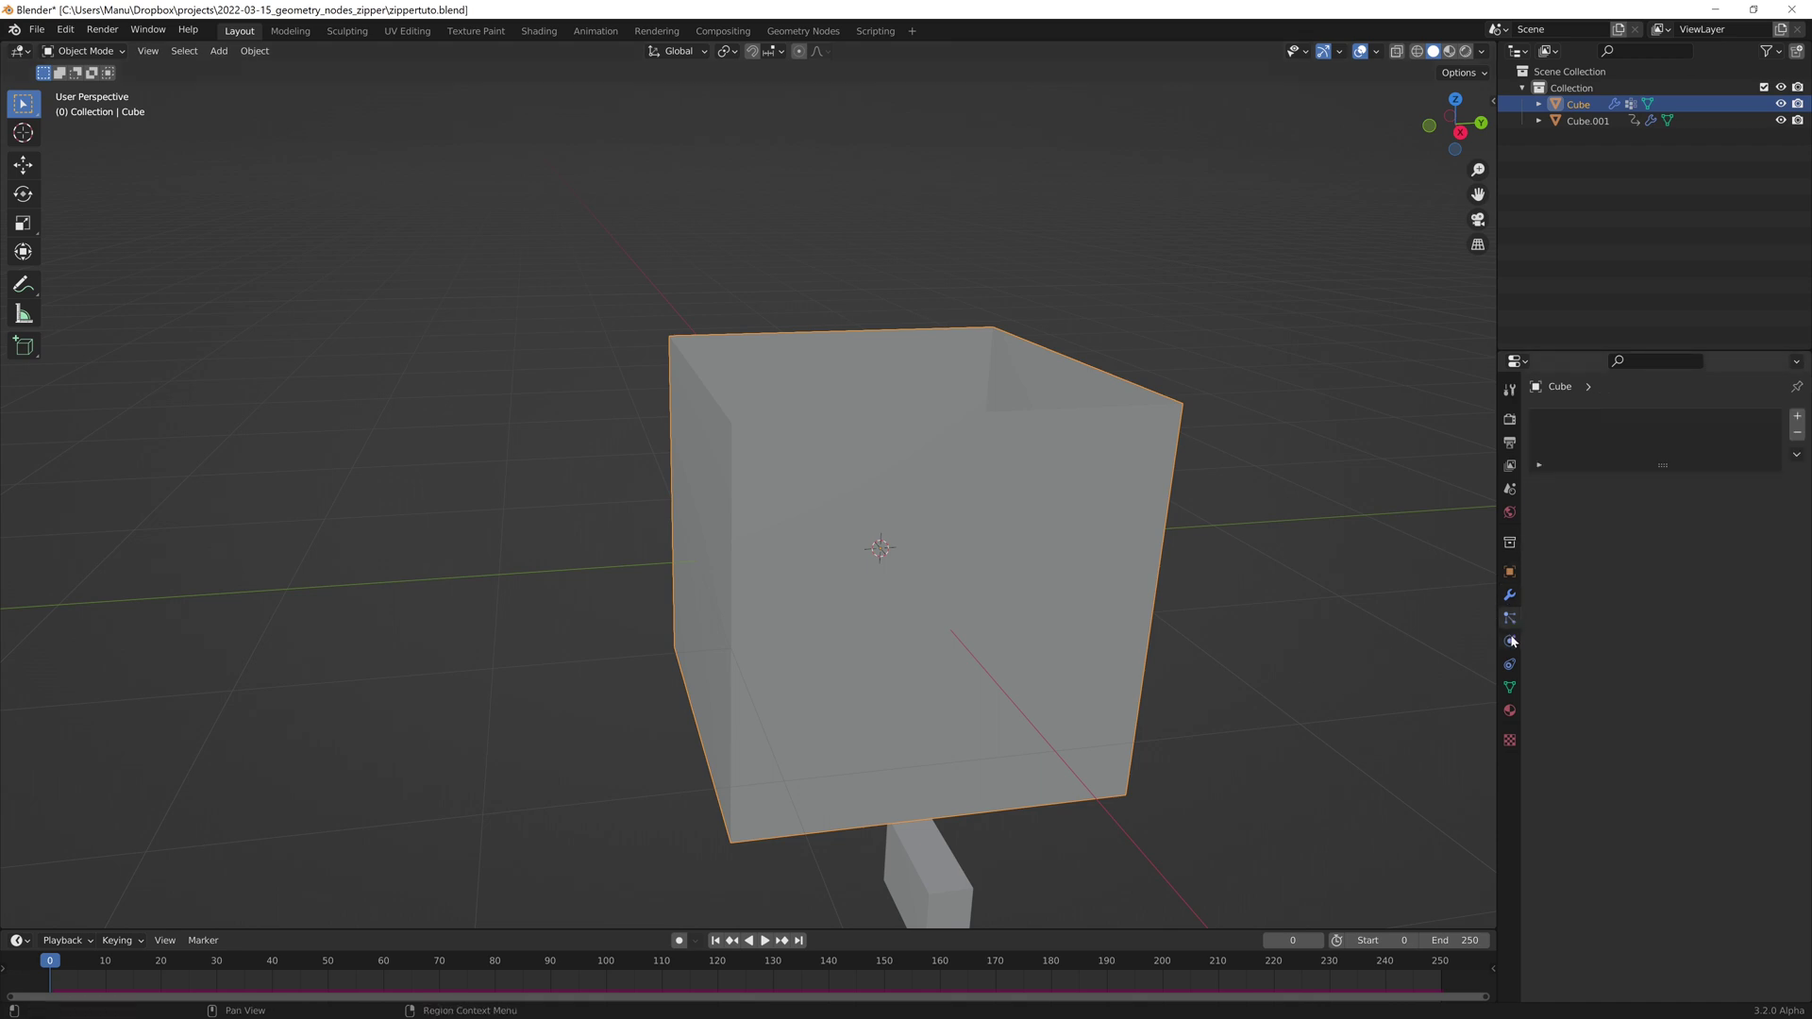
Step: Apply the Cotton preset to the cube's cloth simulation
click(1556, 496)
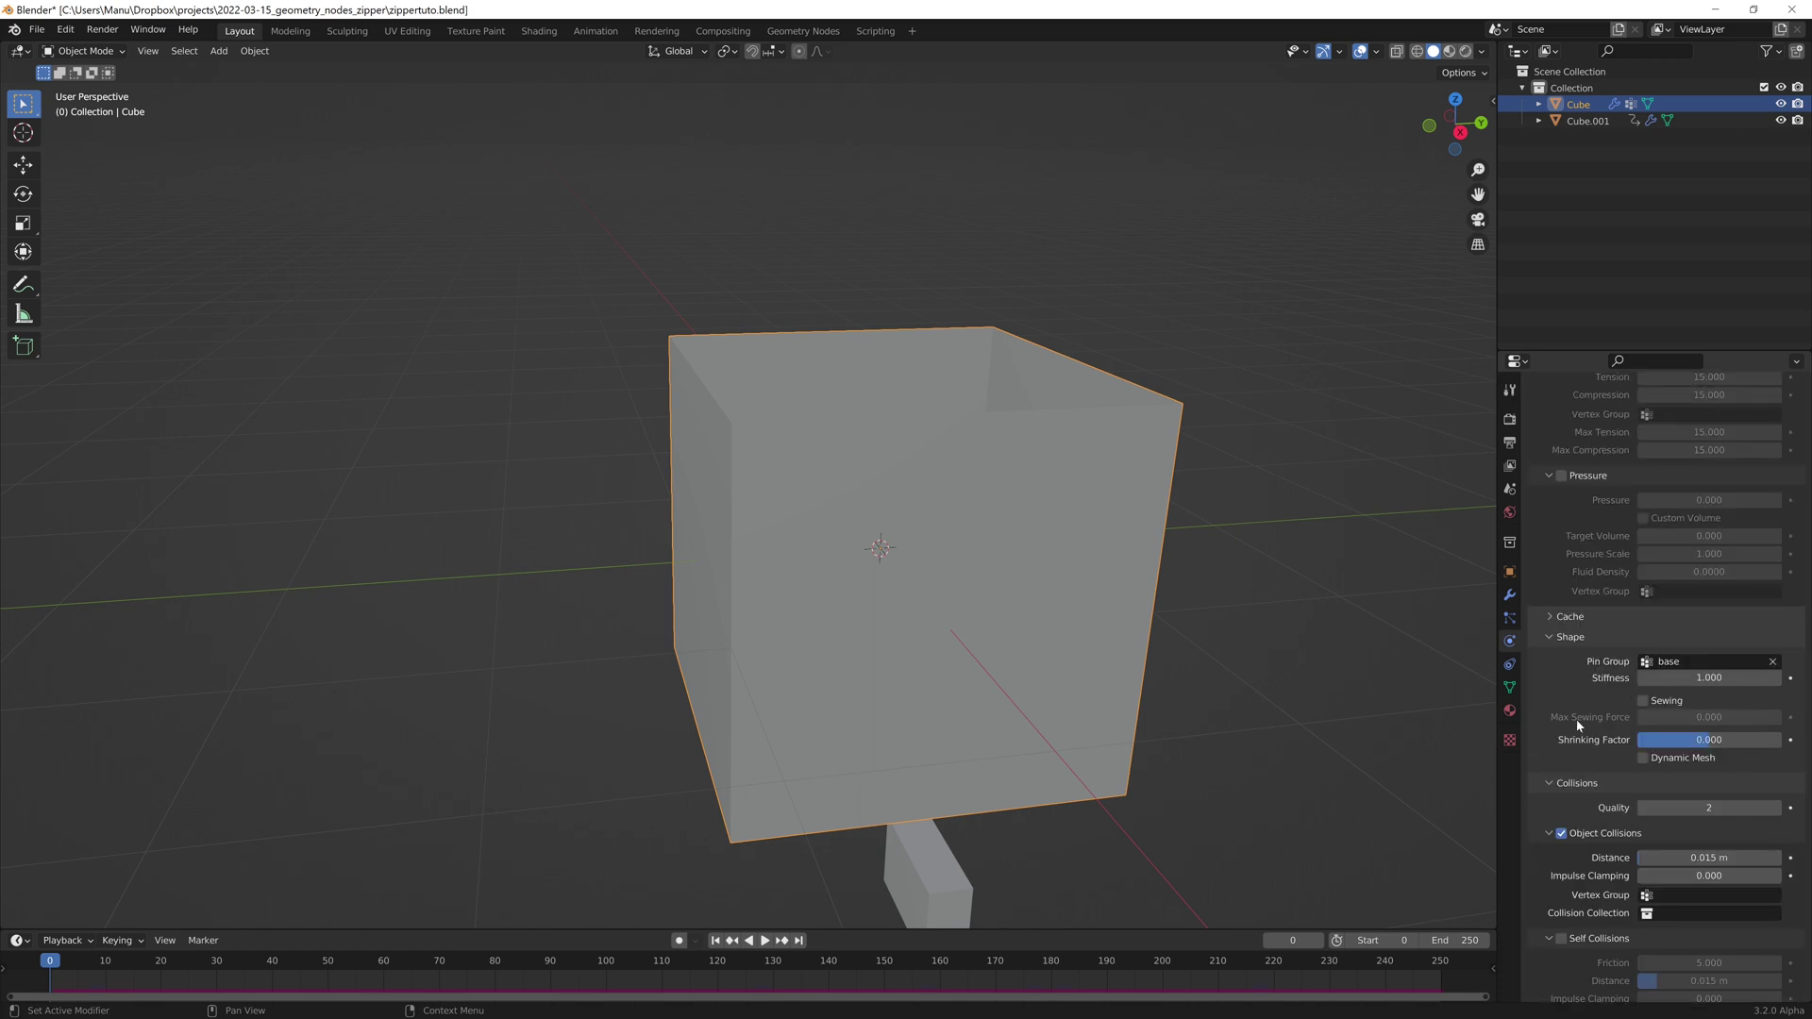
scroll(1578, 723, up, 12)
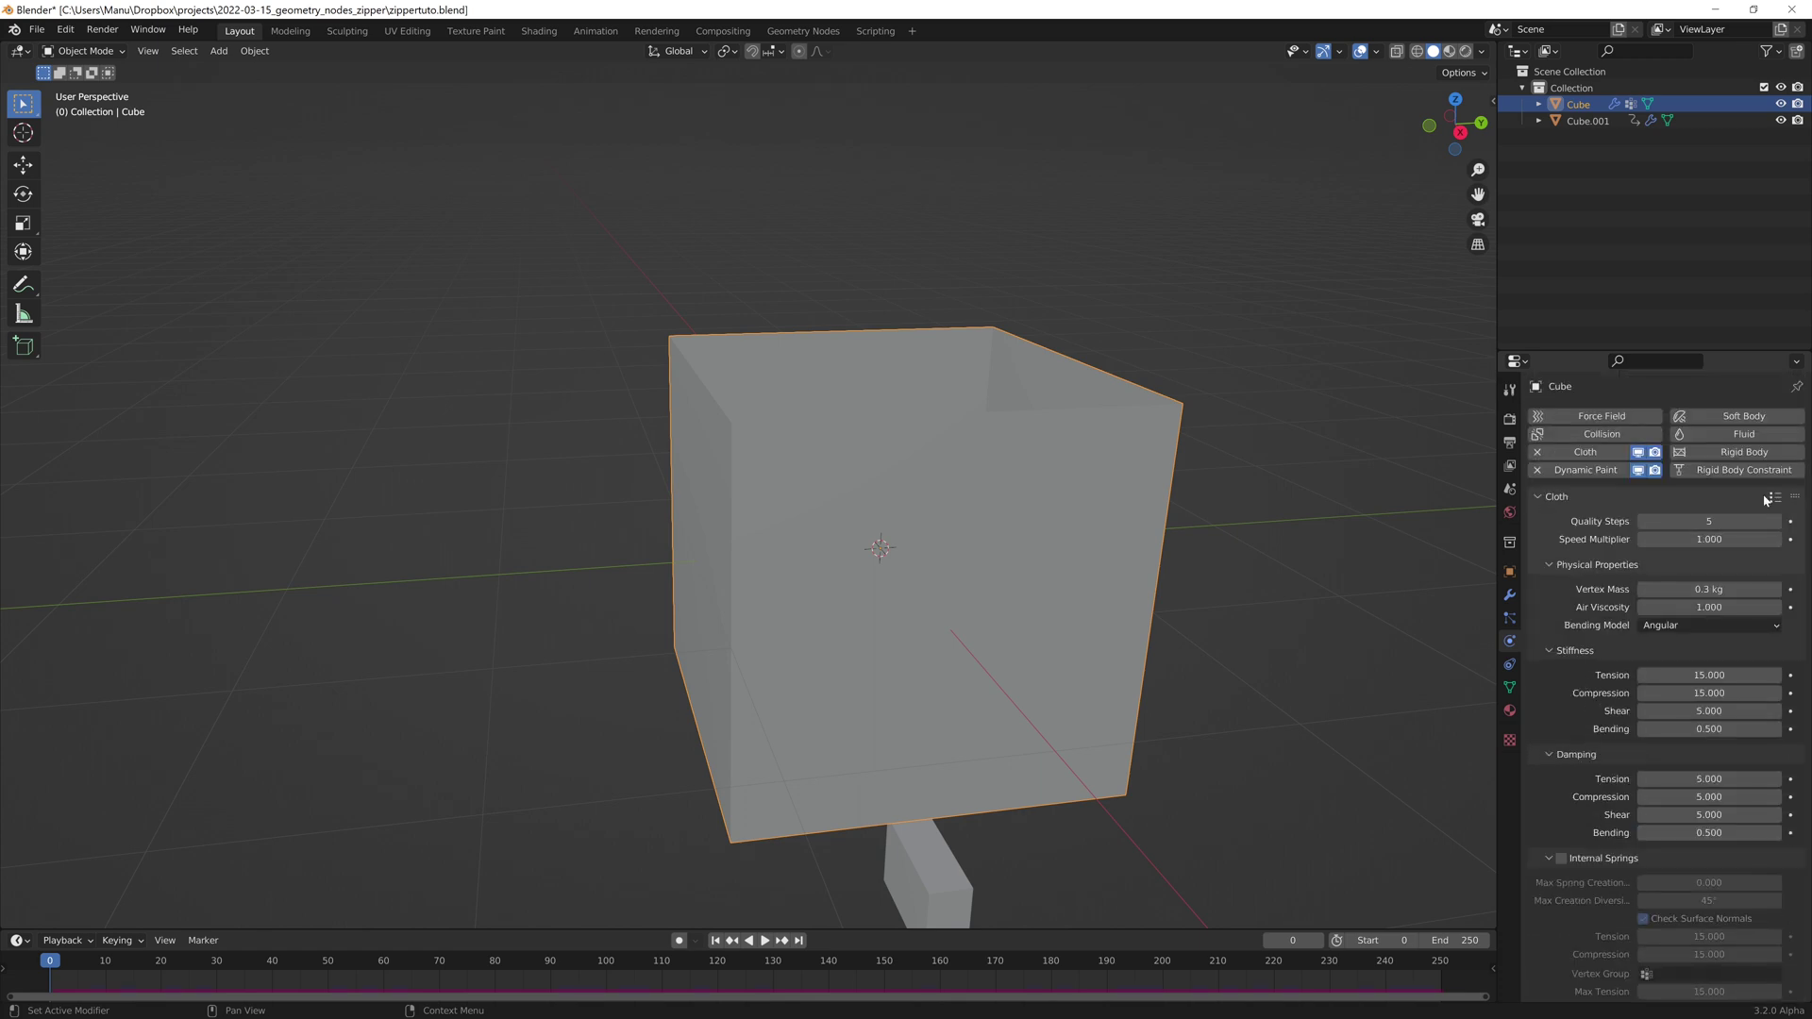
click(1774, 500)
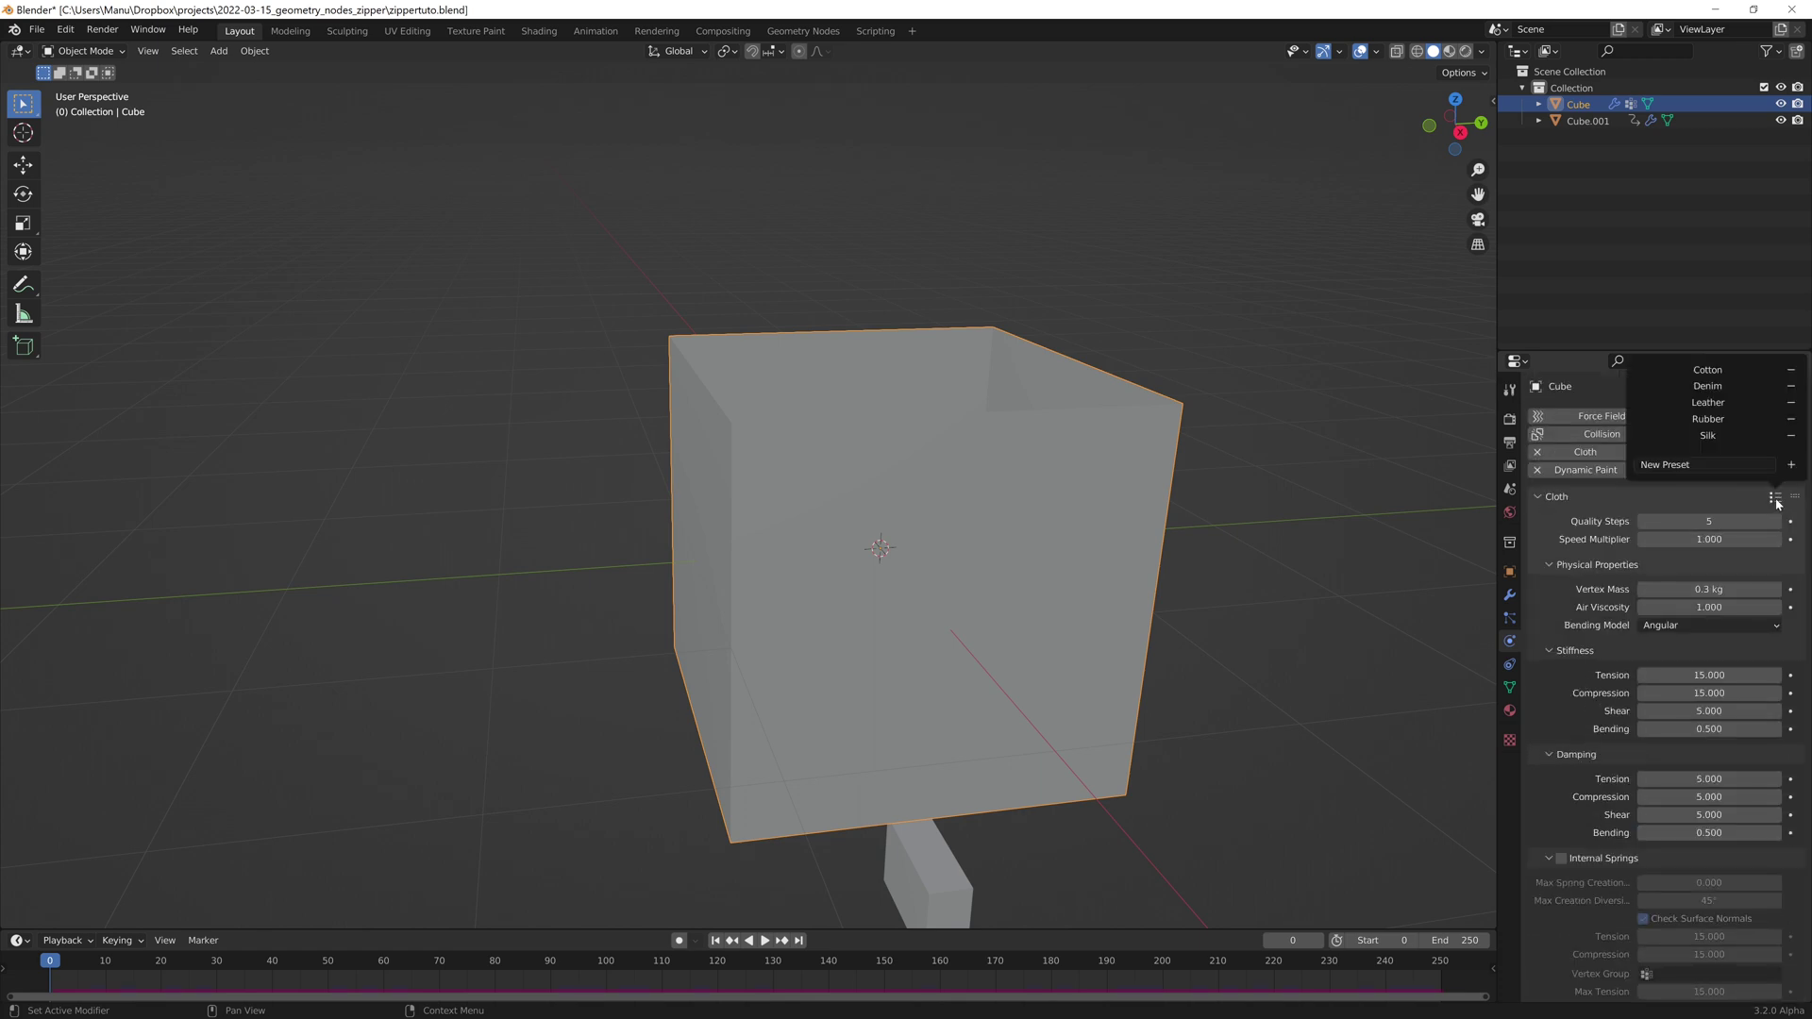
click(1712, 401)
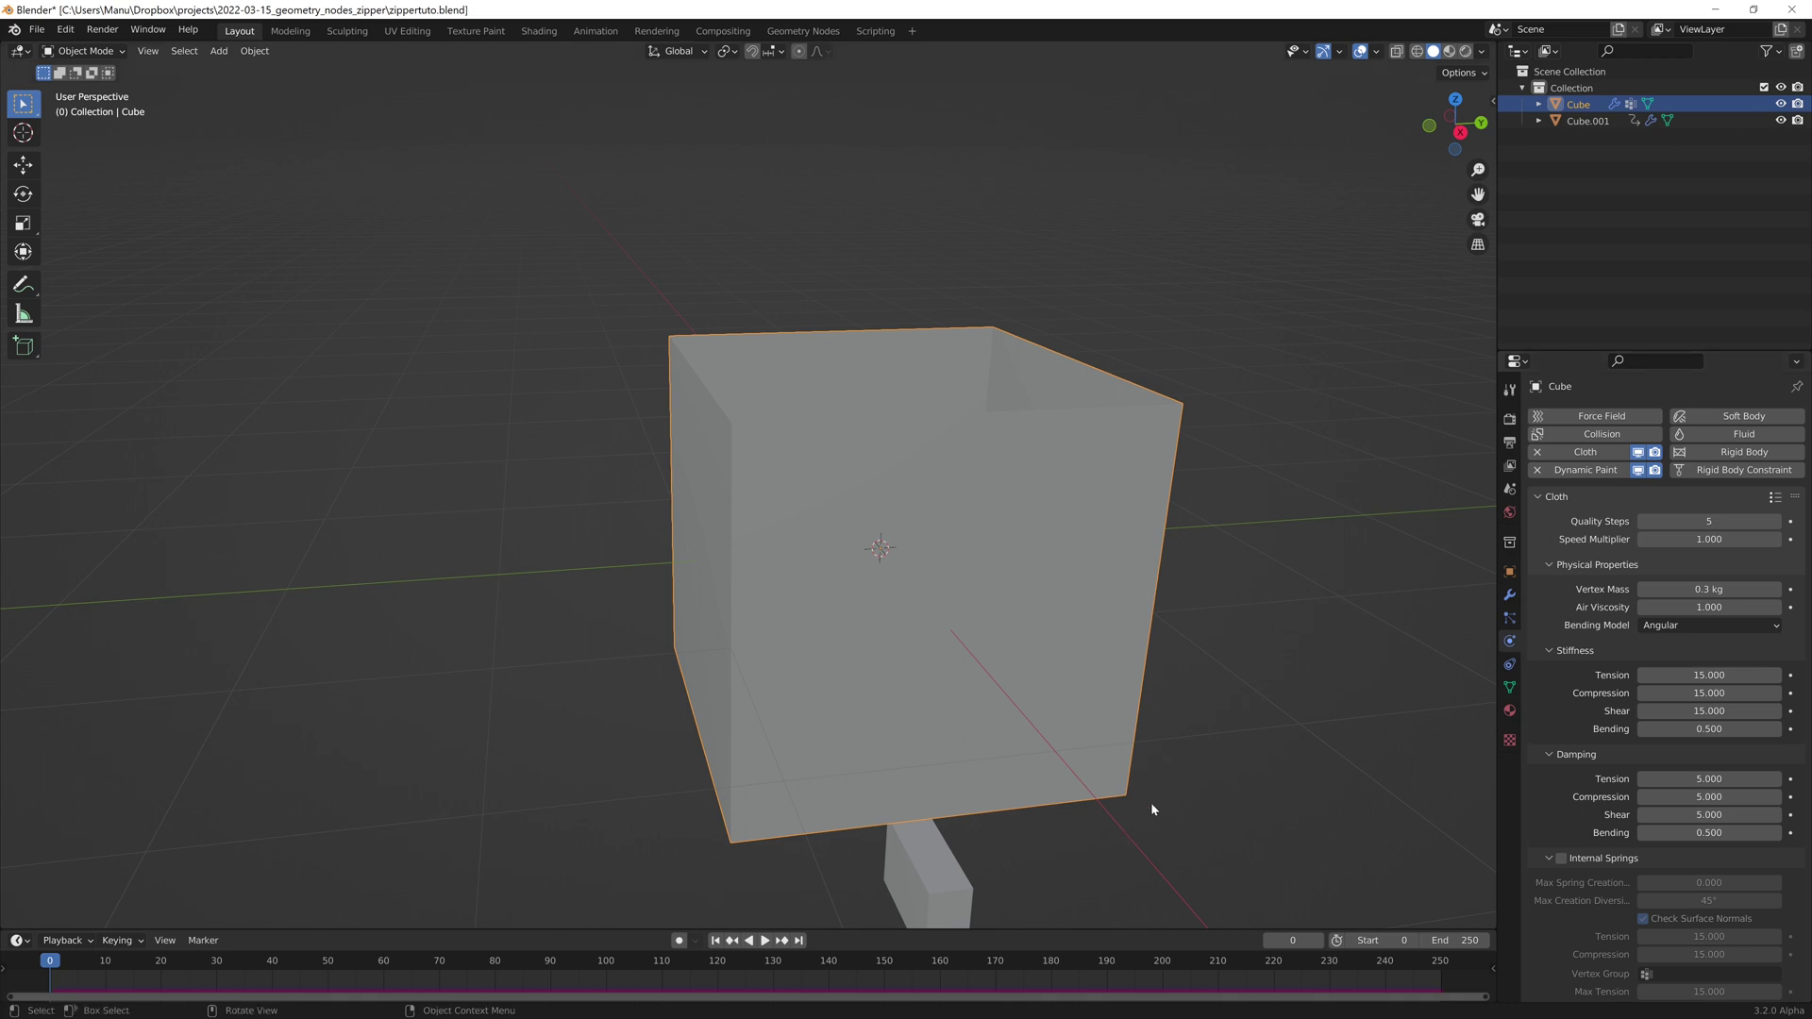
Step: Reorder the cube's physics so that Dynamic Paint is placed above Cloth
click(1509, 619)
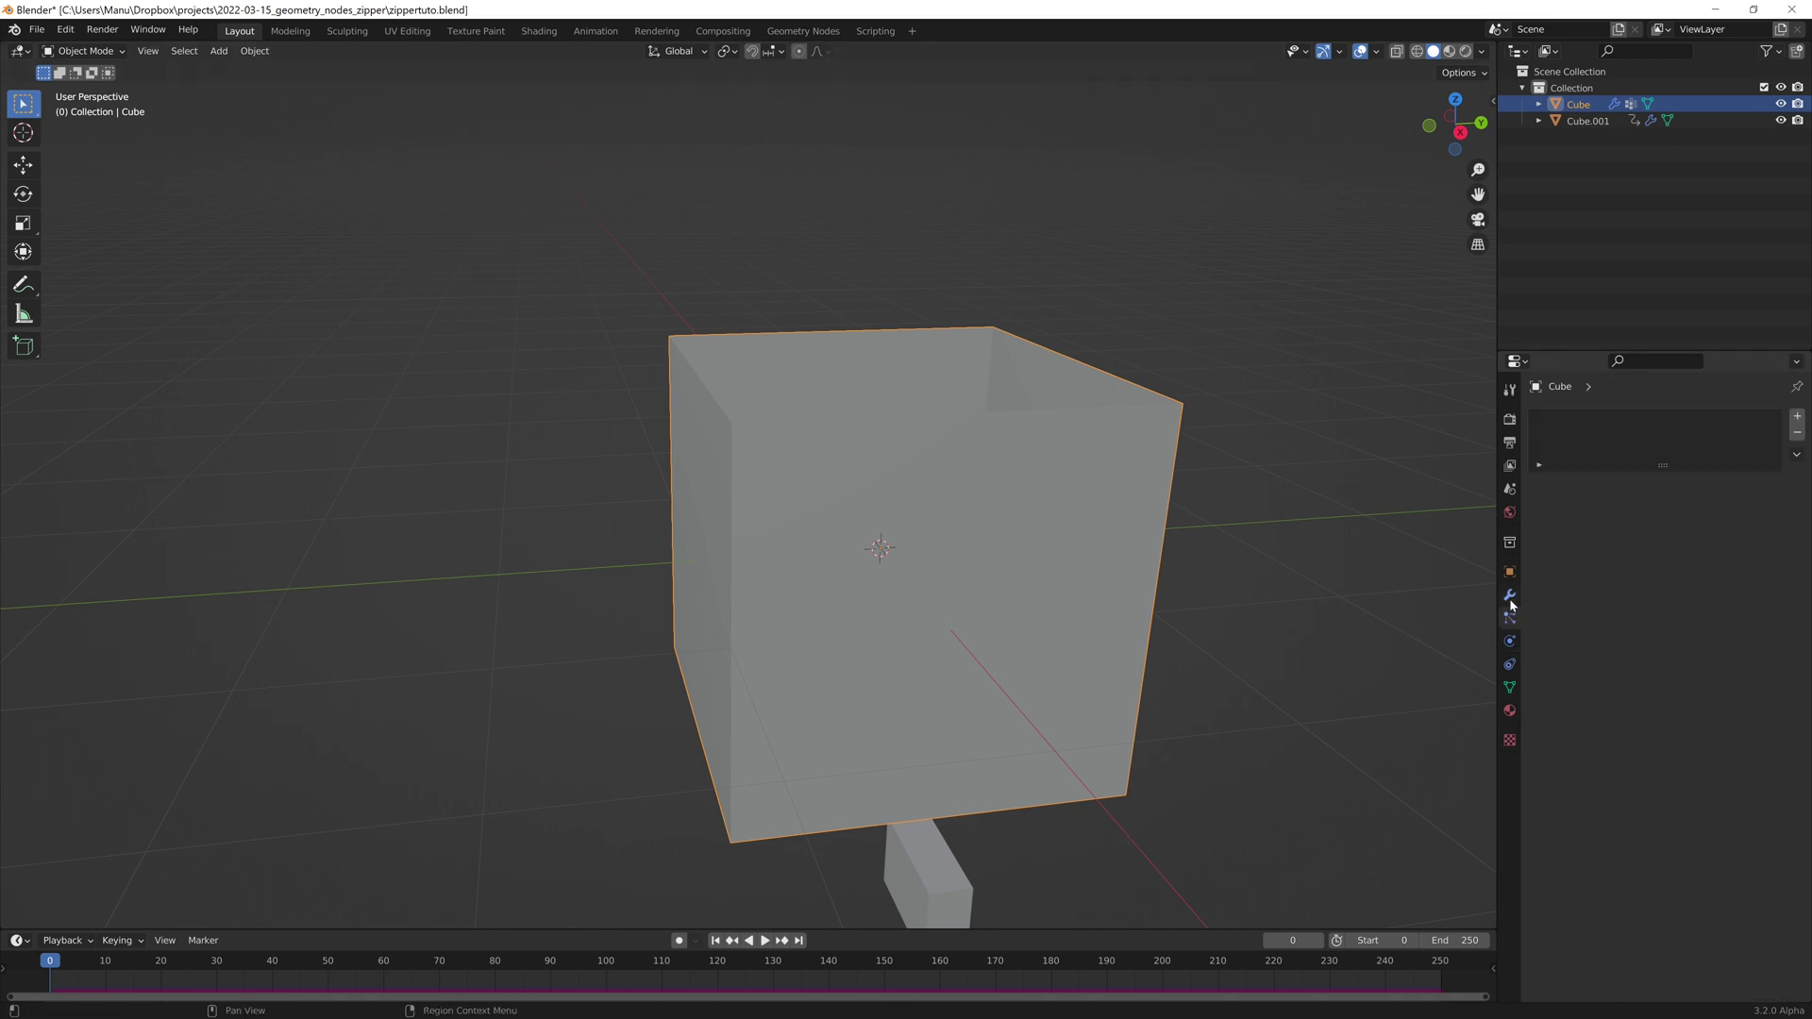
click(1510, 597)
click(1510, 641)
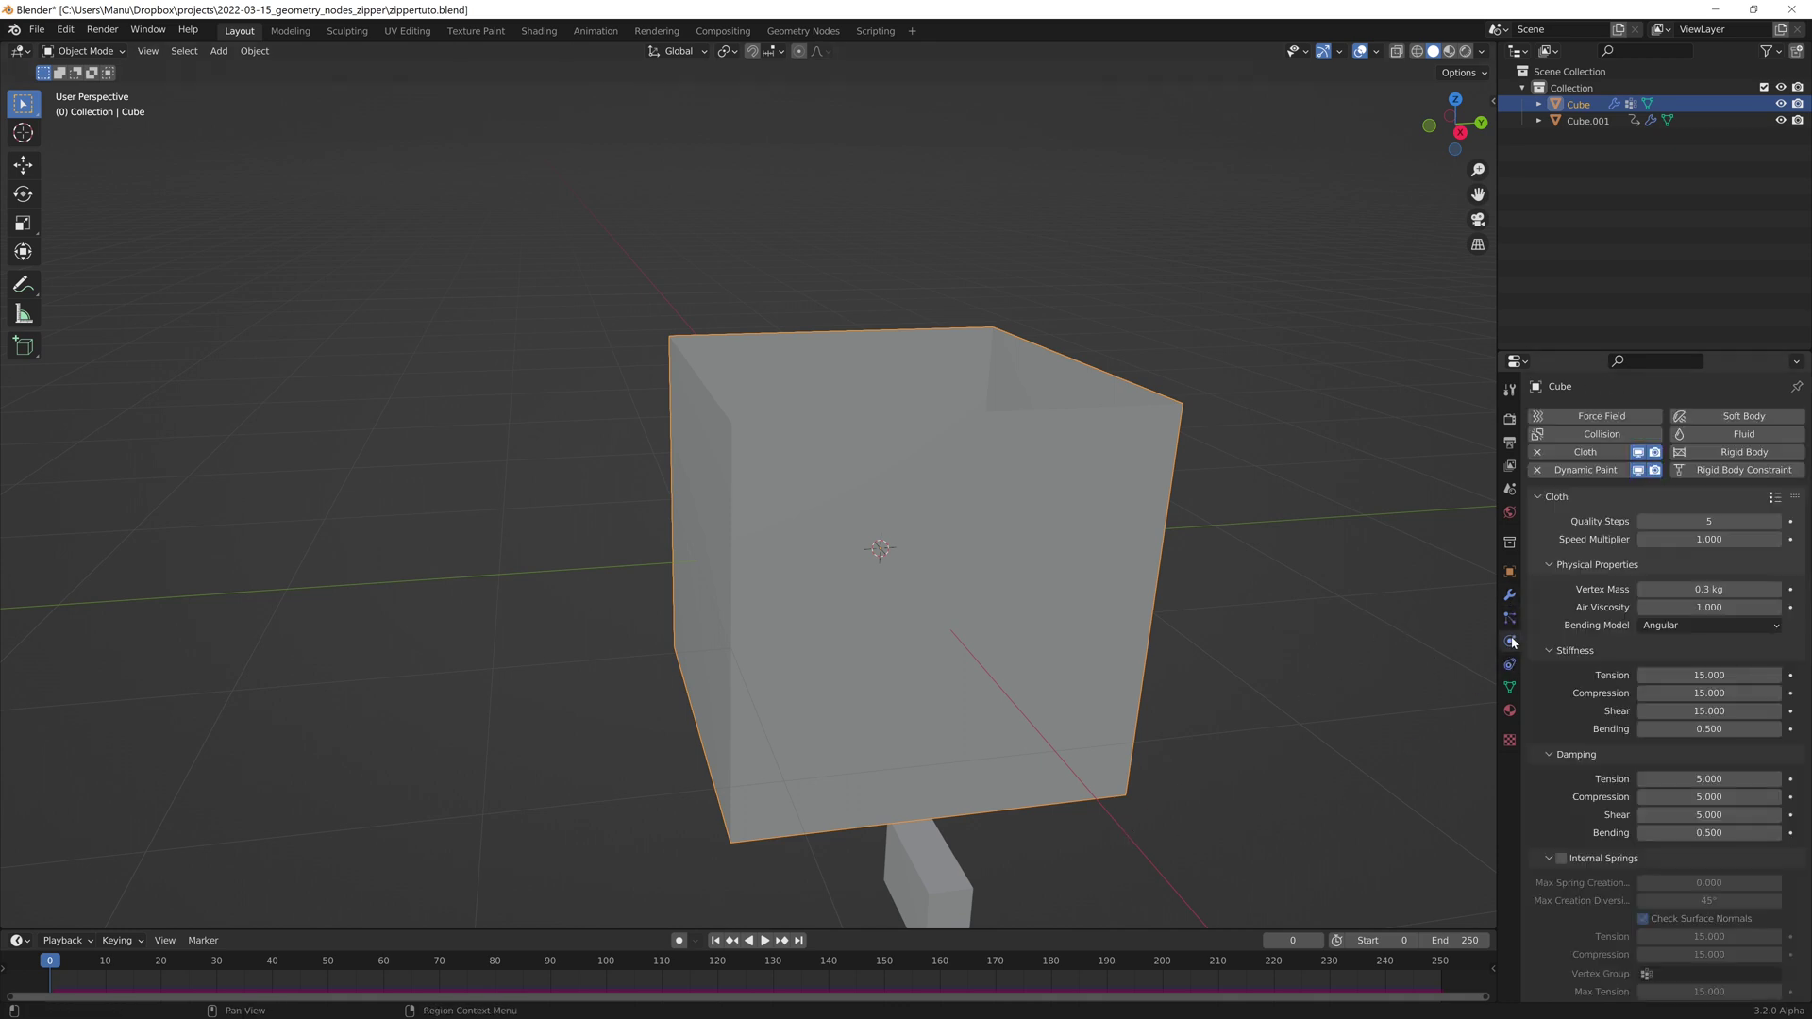
click(1556, 497)
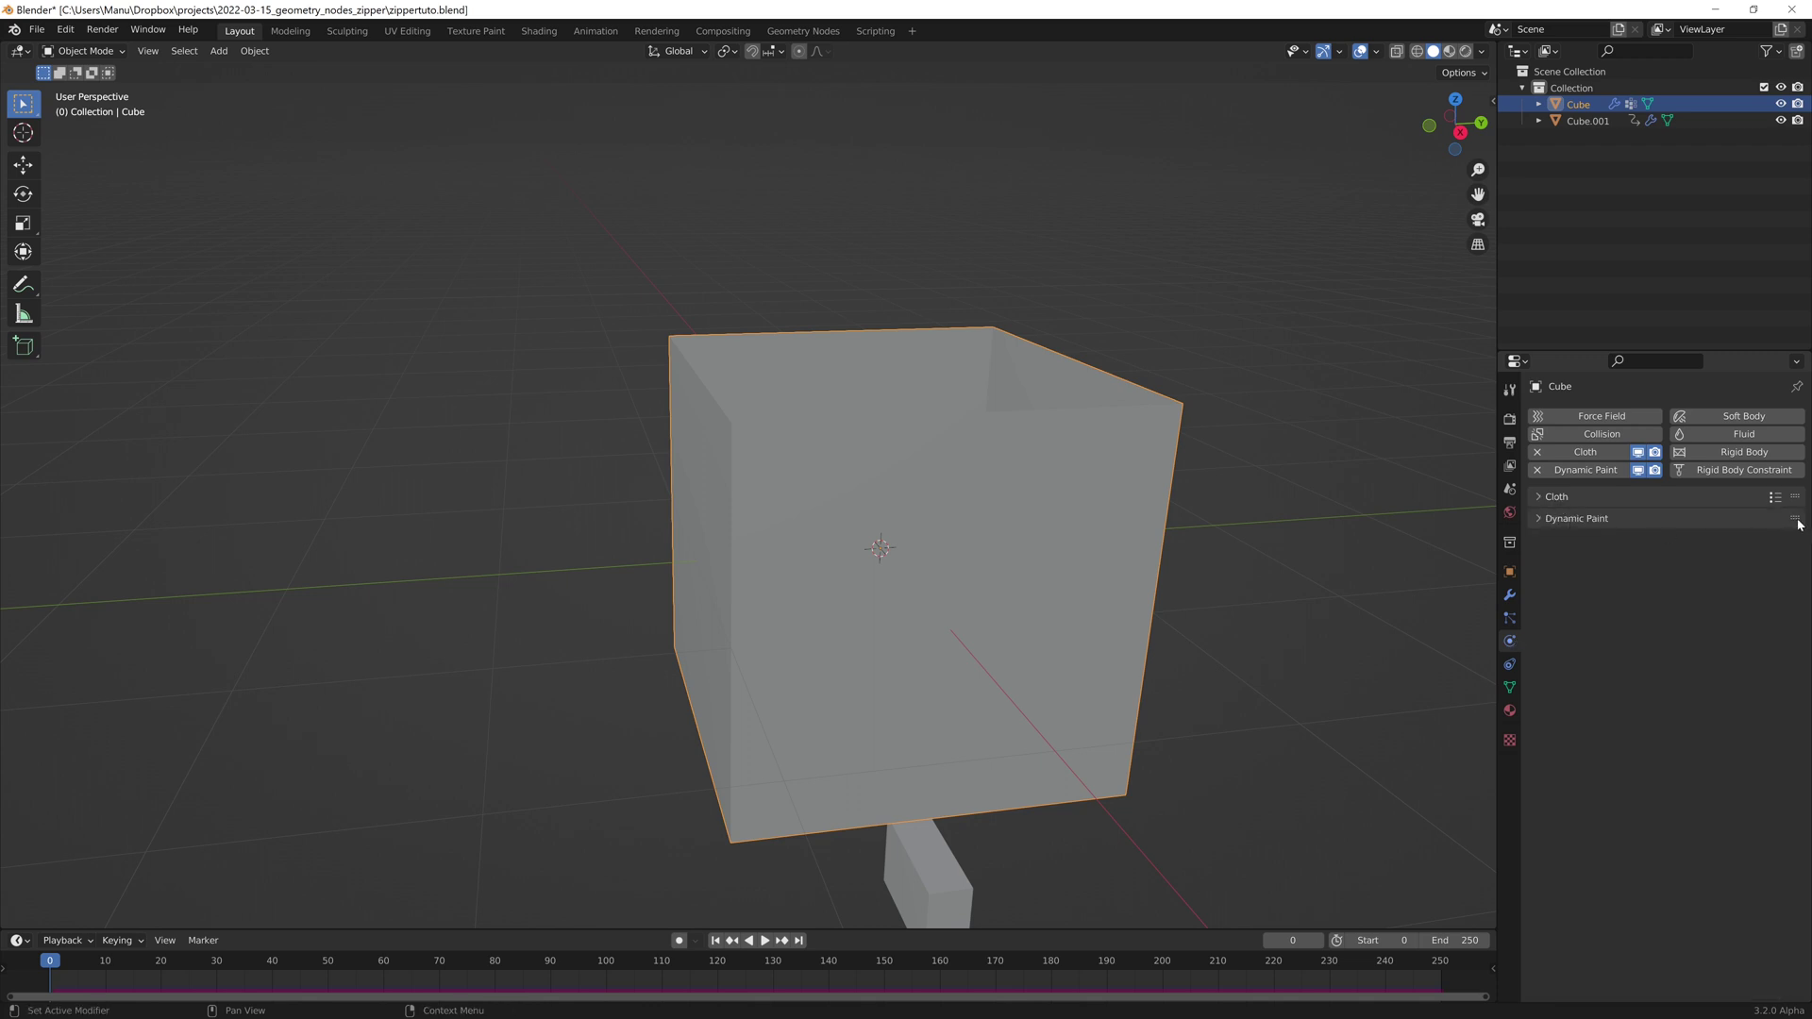
drag(1798, 522, 1796, 505)
click(1540, 498)
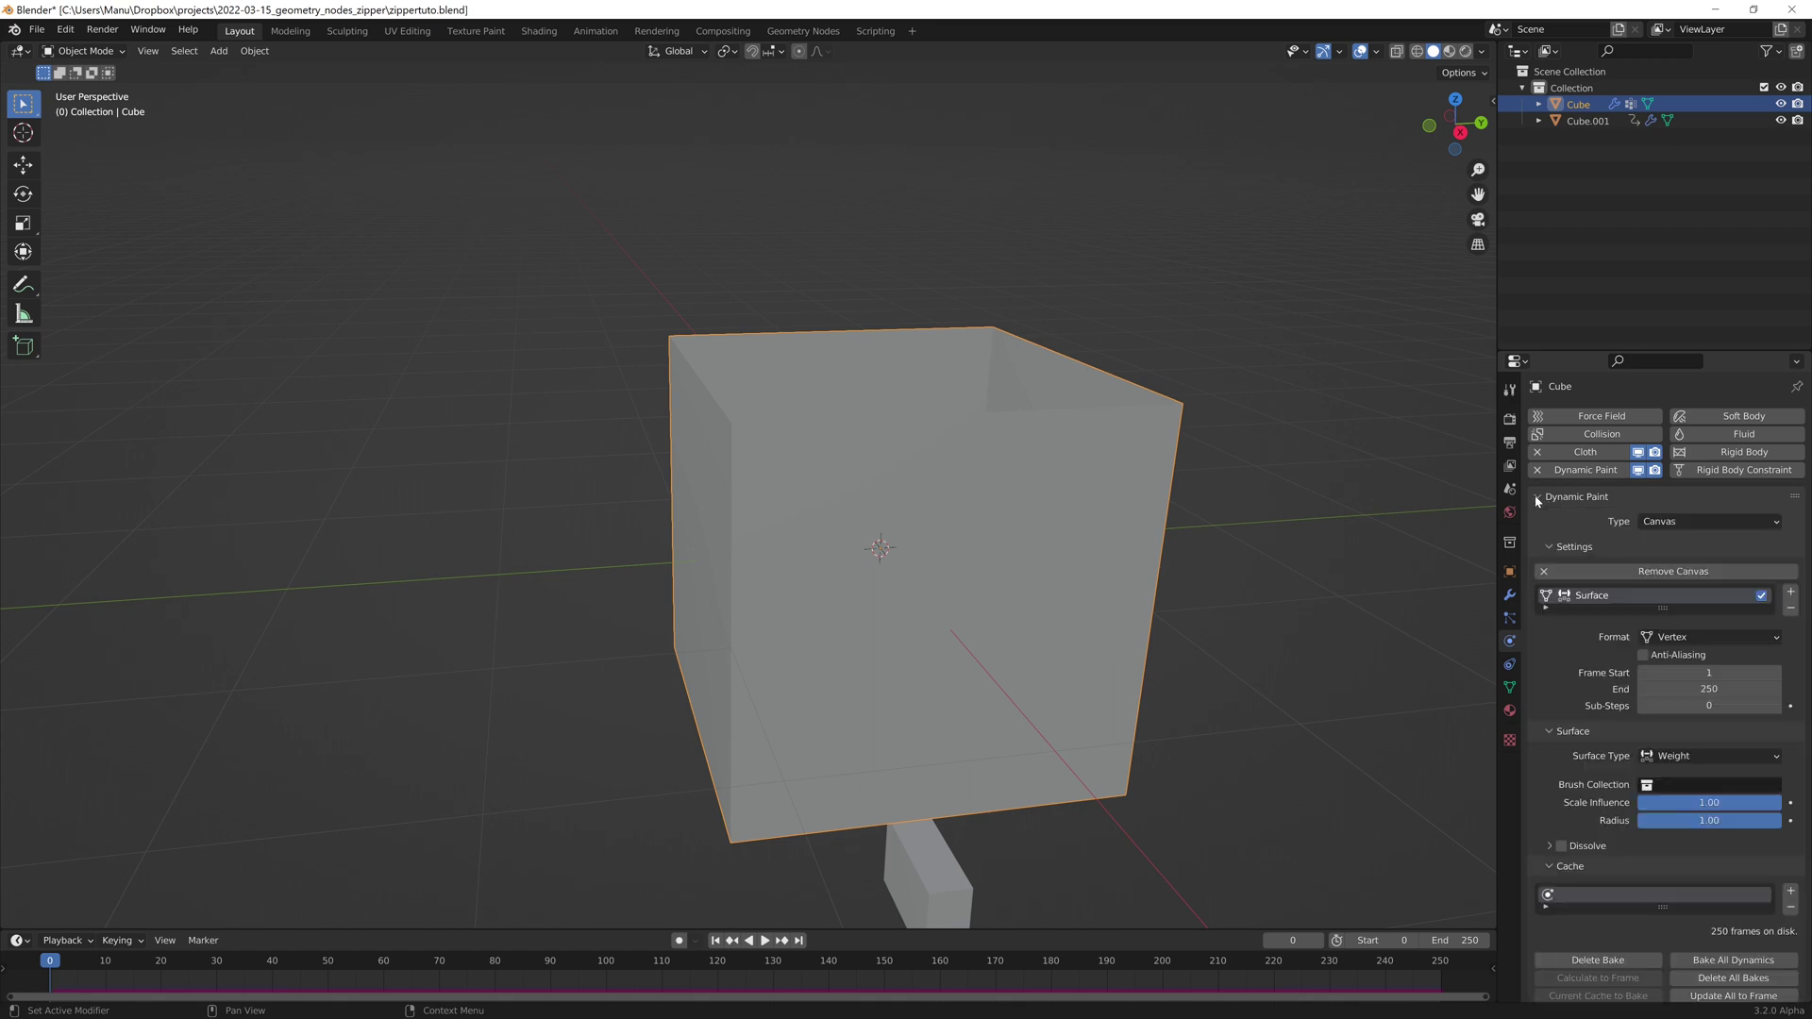
click(1536, 498)
Step: Collapse the cloth's physical properties and open its cache settings
click(1541, 518)
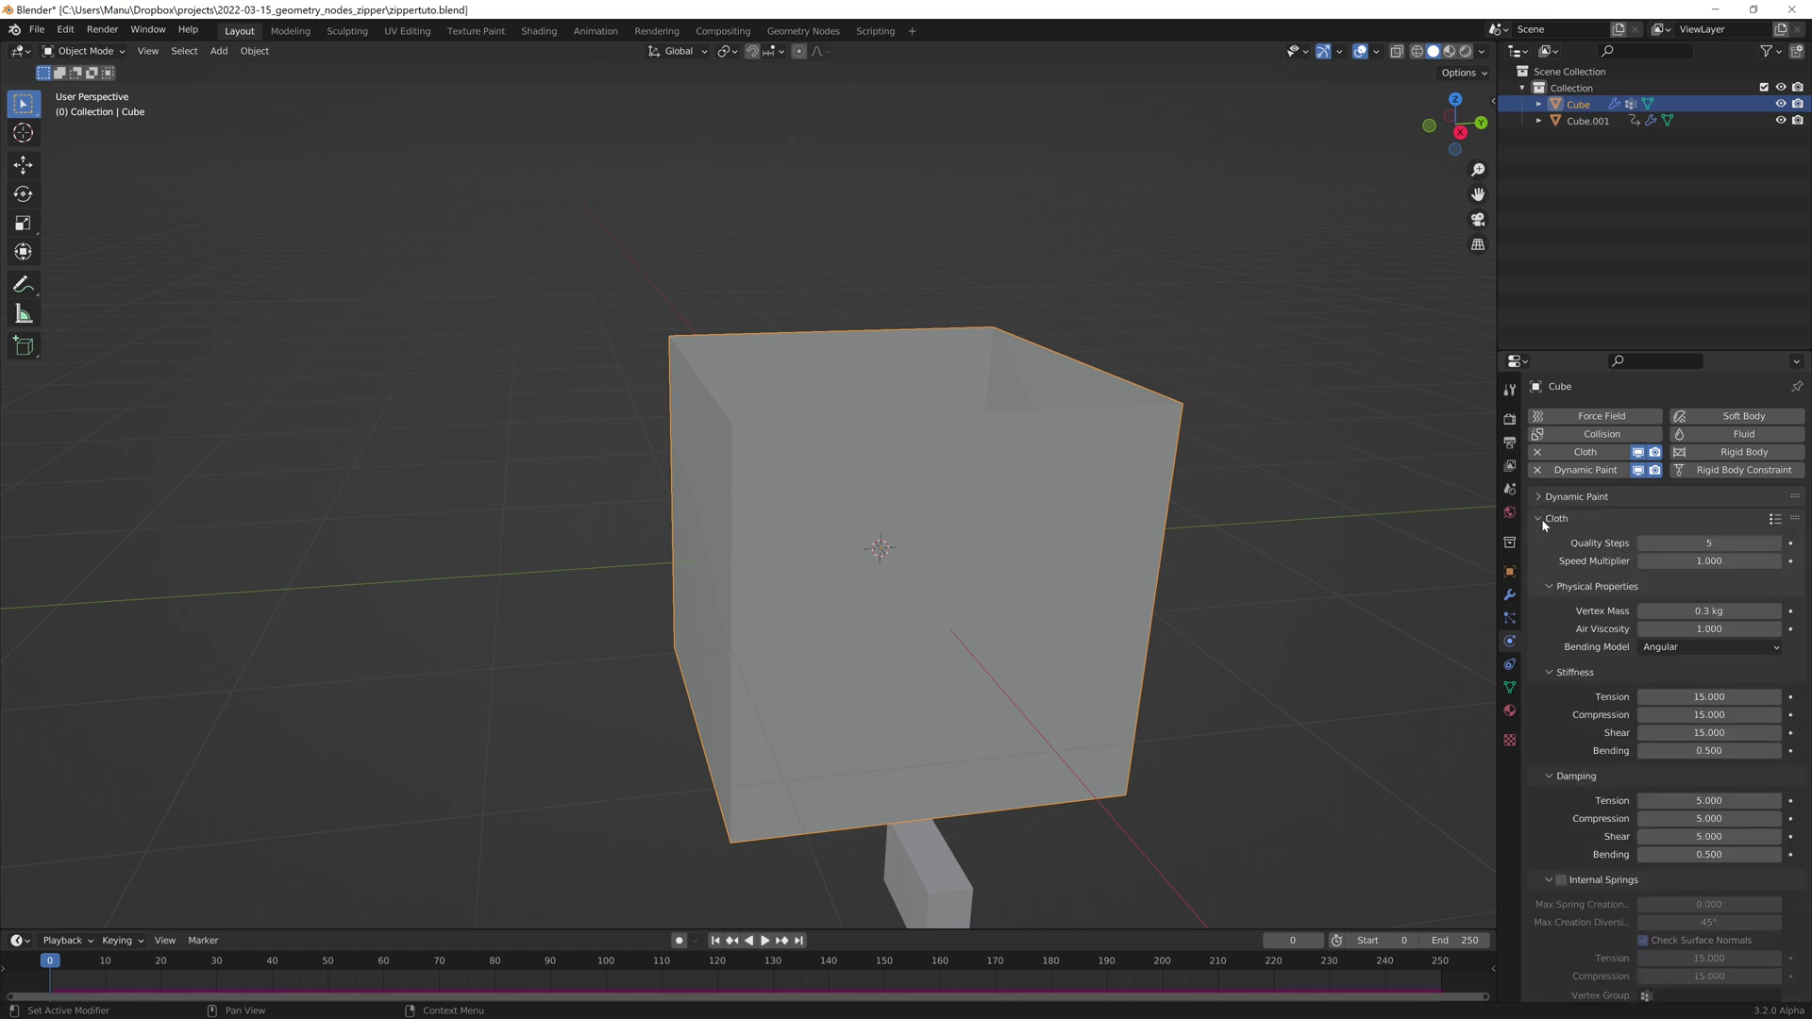
click(1551, 586)
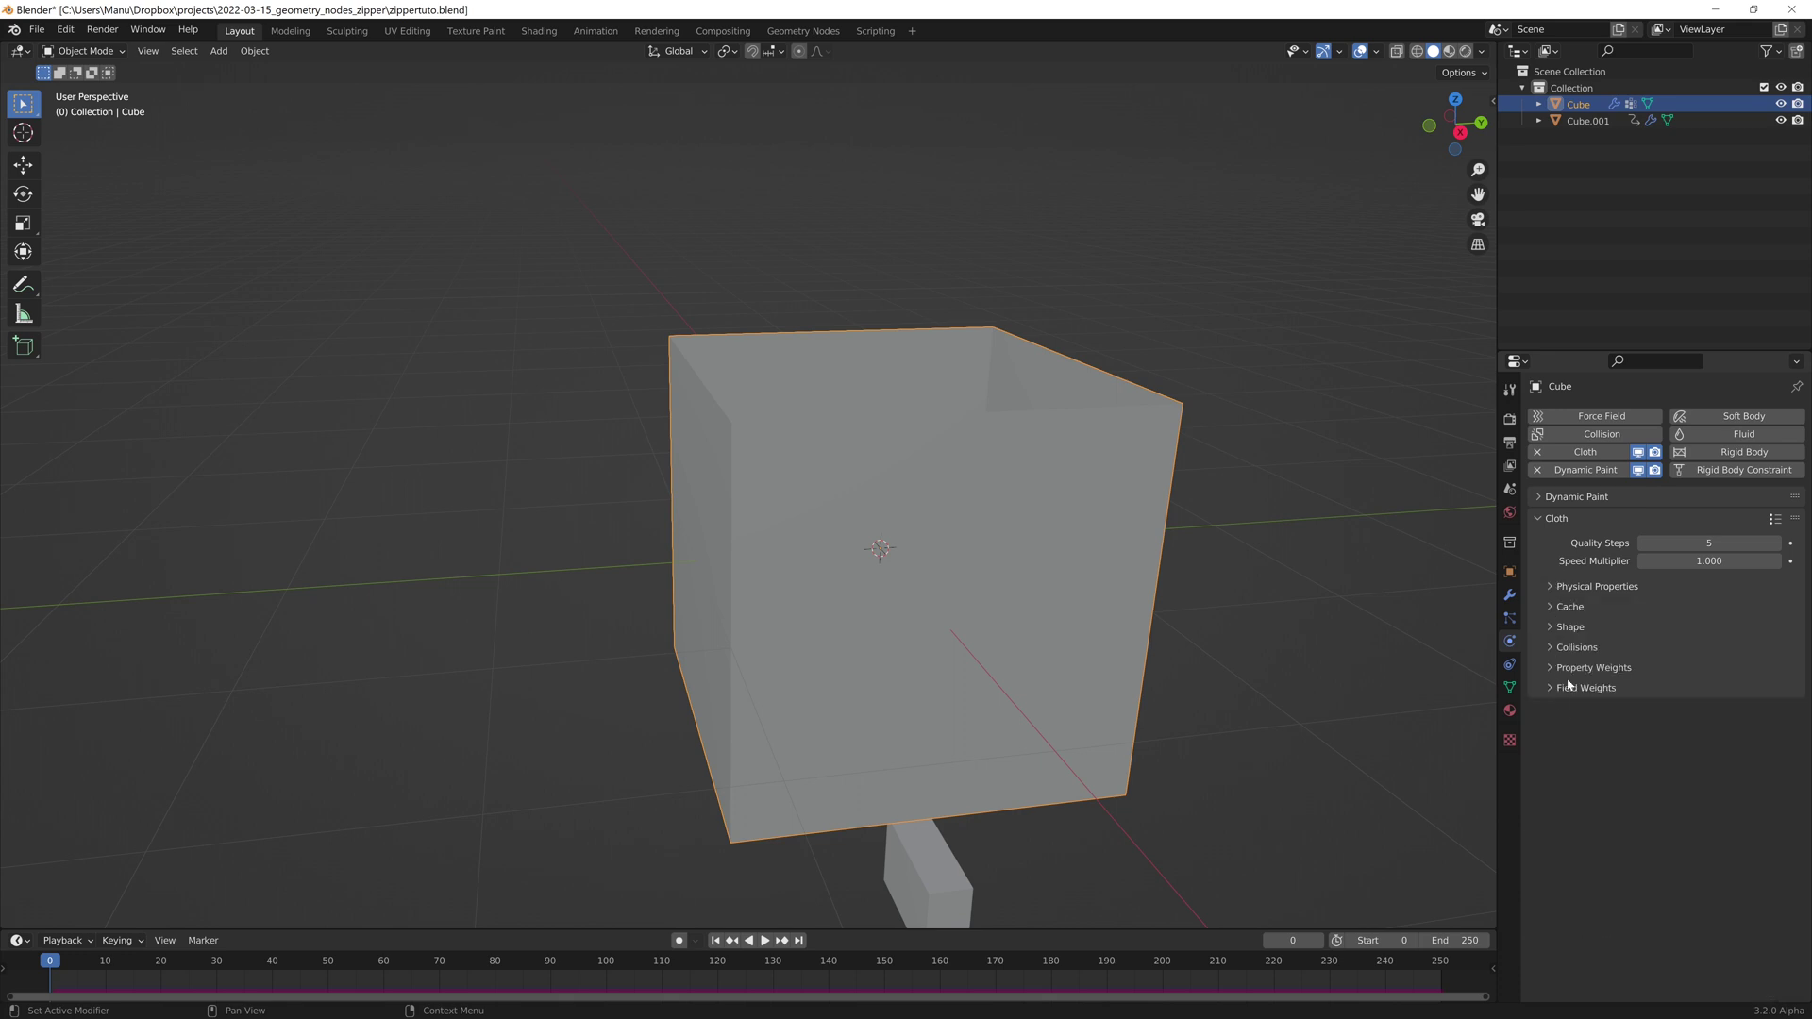
click(1570, 606)
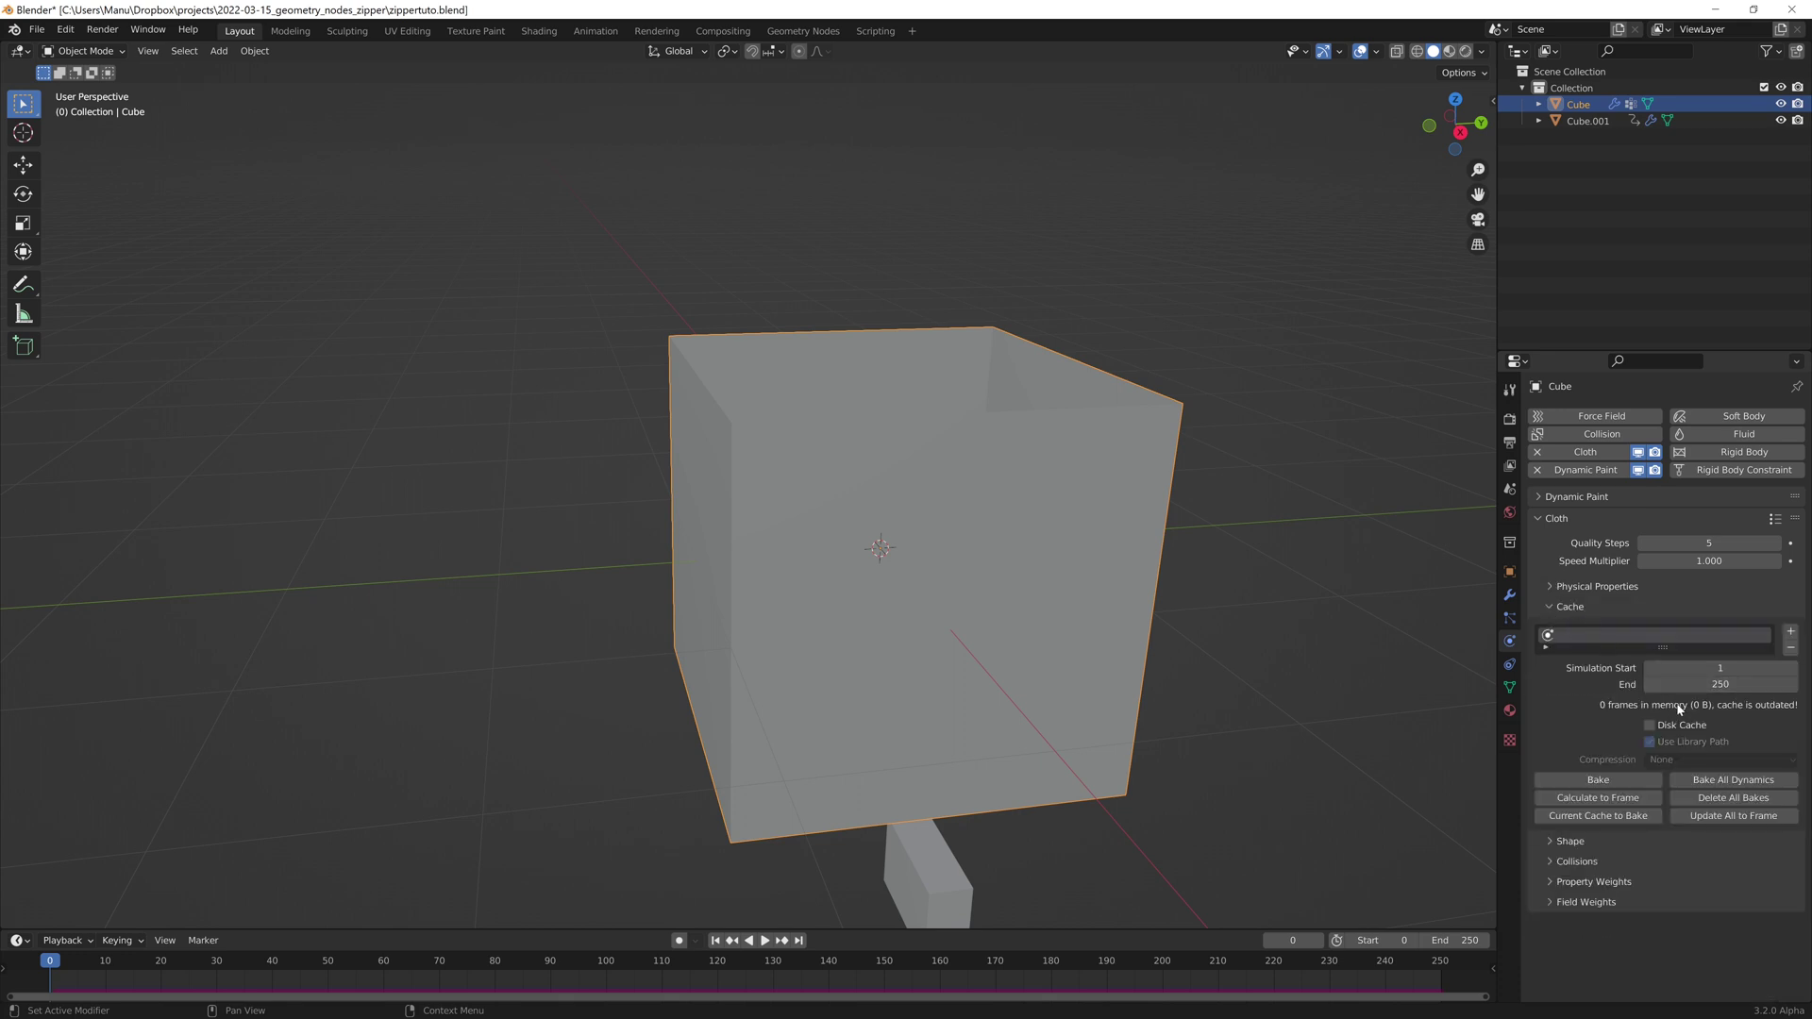
Step: Delete the existing Dynamic Paint bake of the cube's canvas surface and bake it again
click(1547, 497)
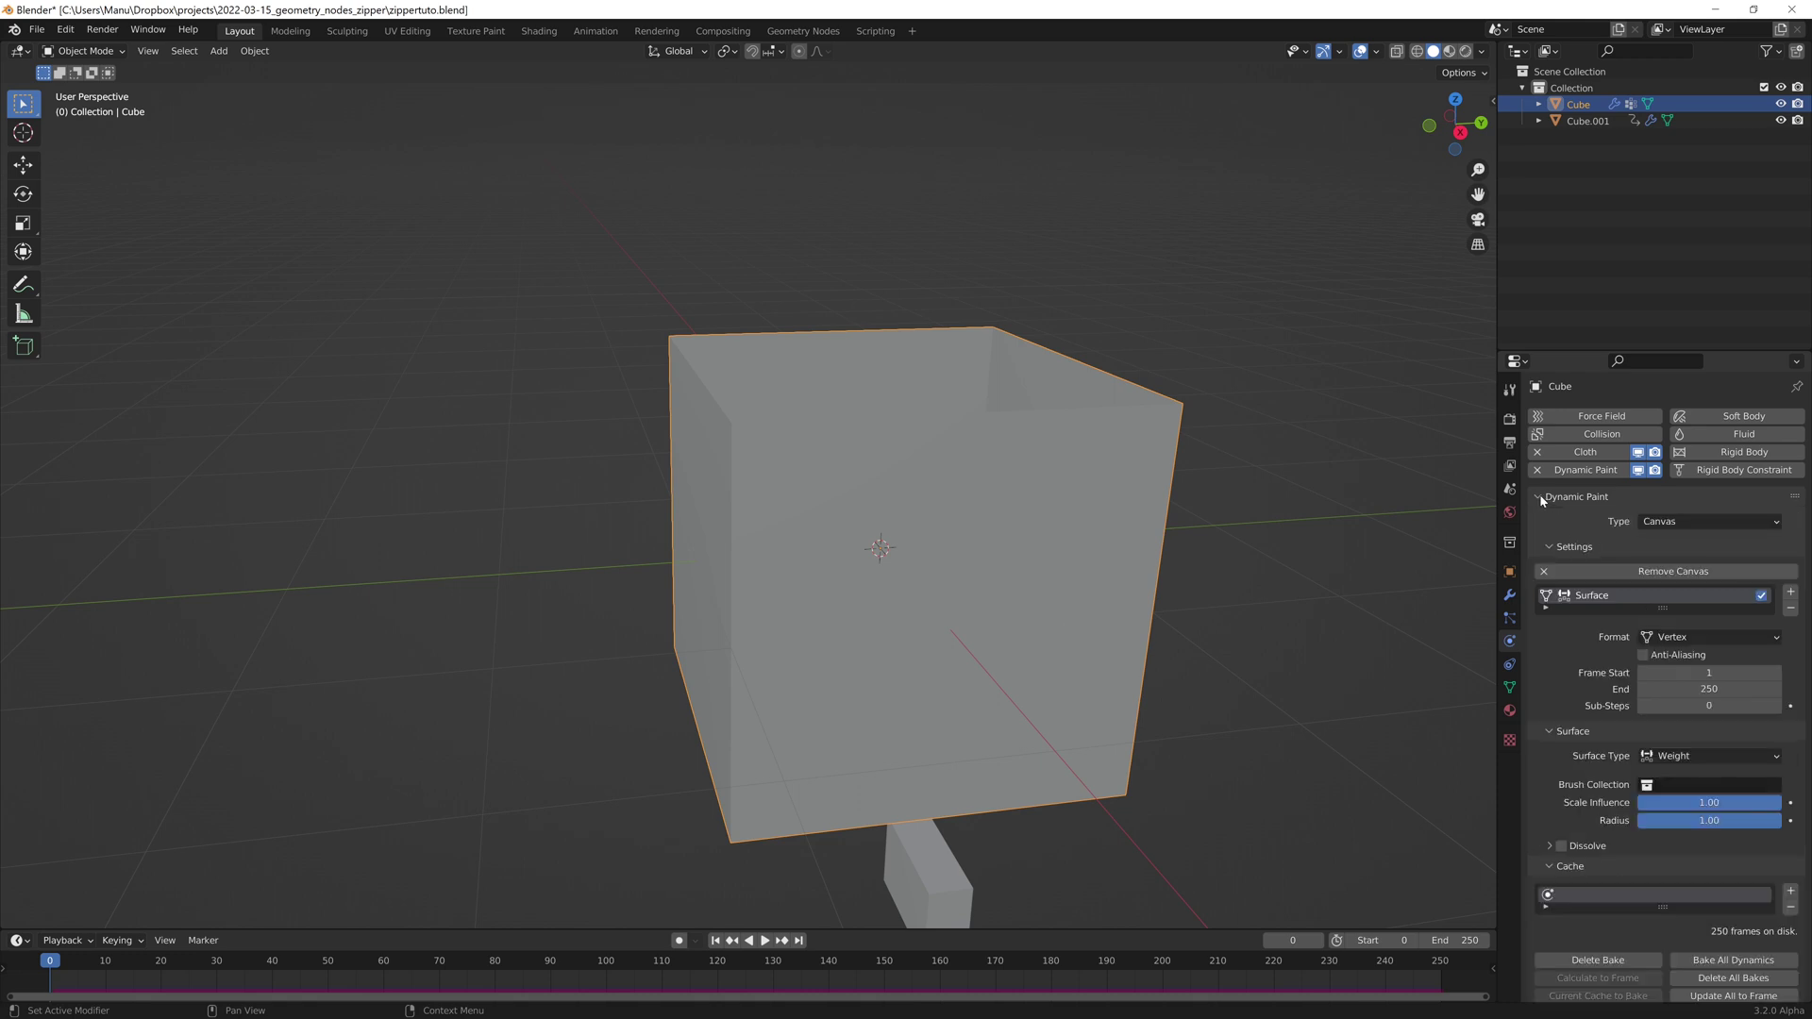
click(1542, 498)
click(1539, 498)
scroll(1632, 859, down, 2)
click(1617, 884)
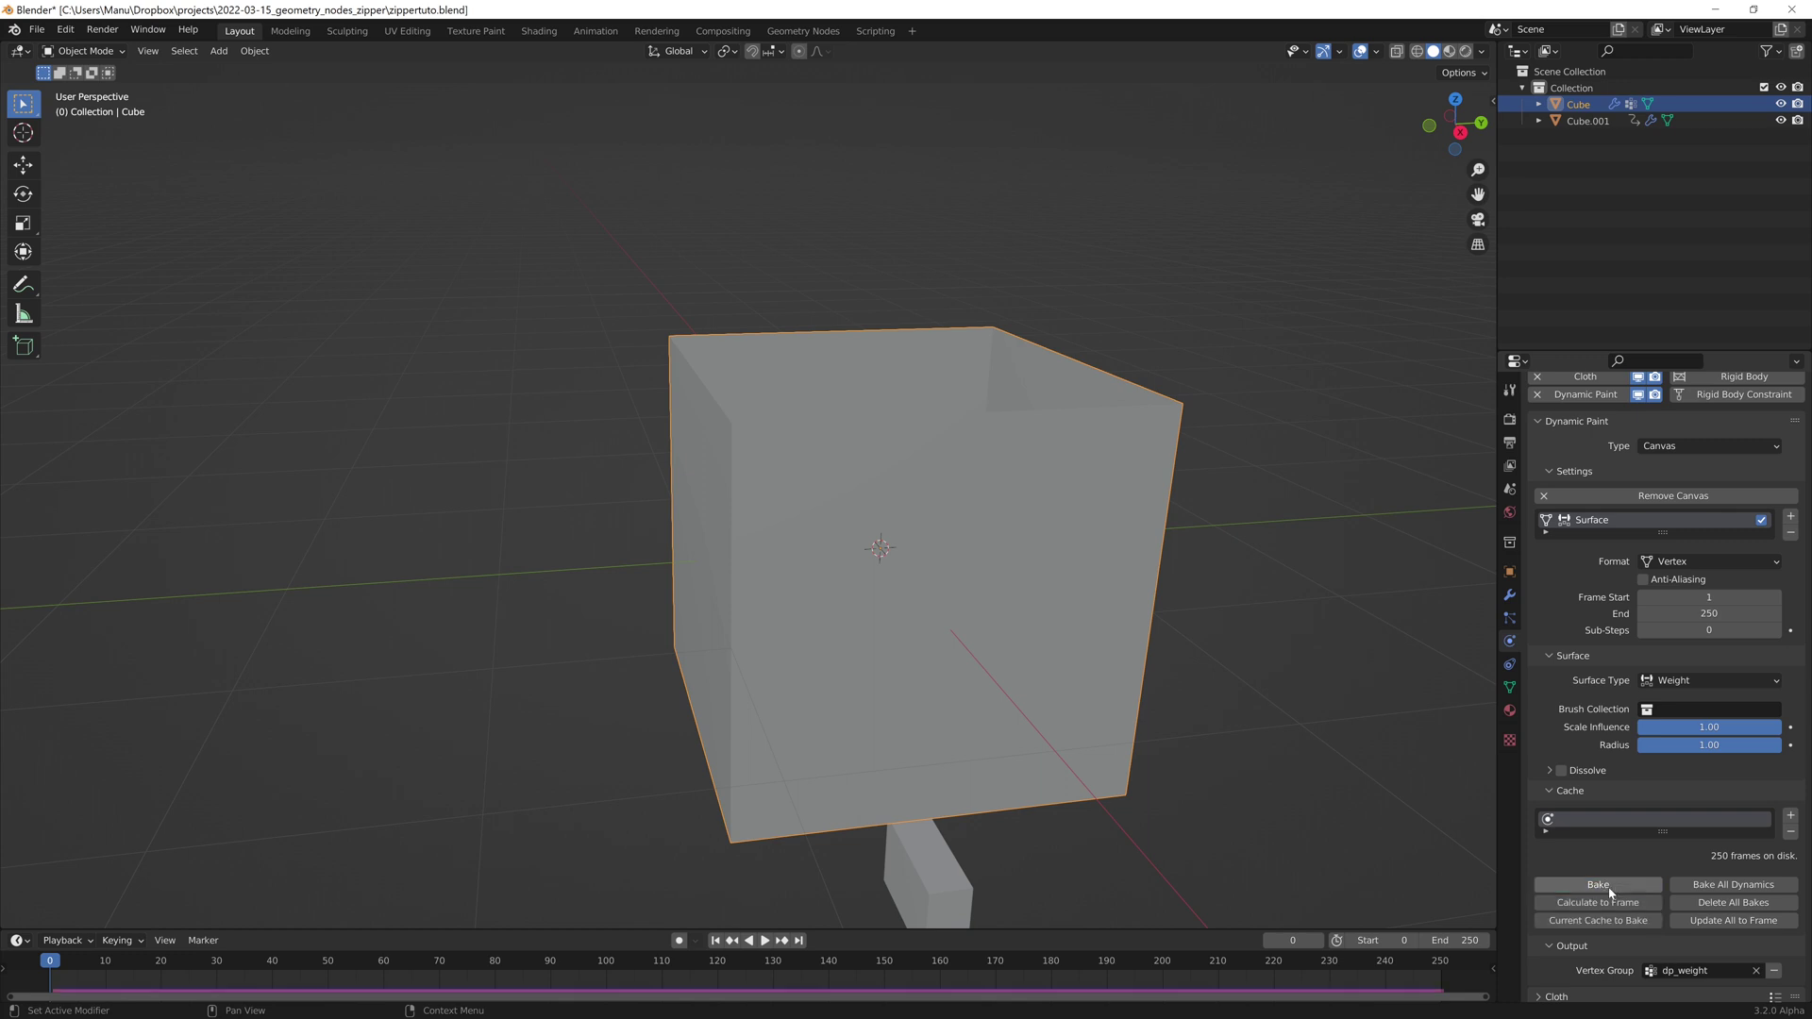
click(1603, 889)
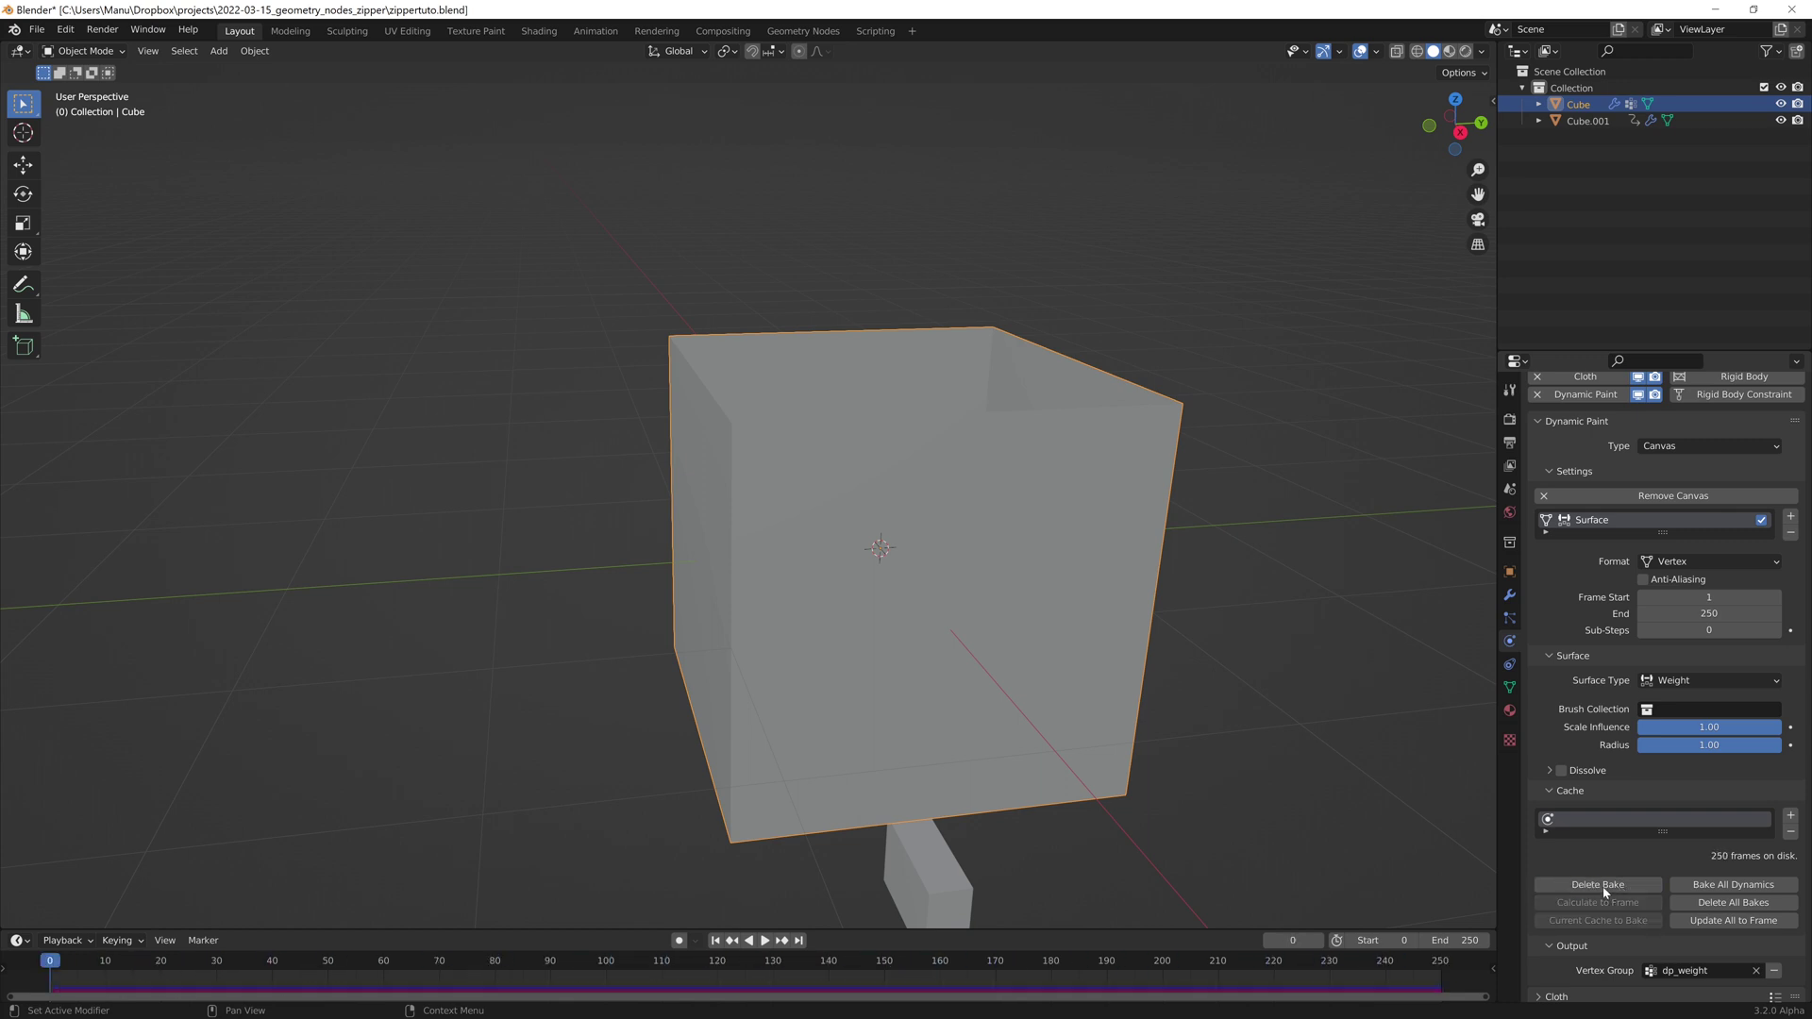
Step: Bake the cube's cloth simulation, play the animation to check it, and return to the first frame
click(1590, 421)
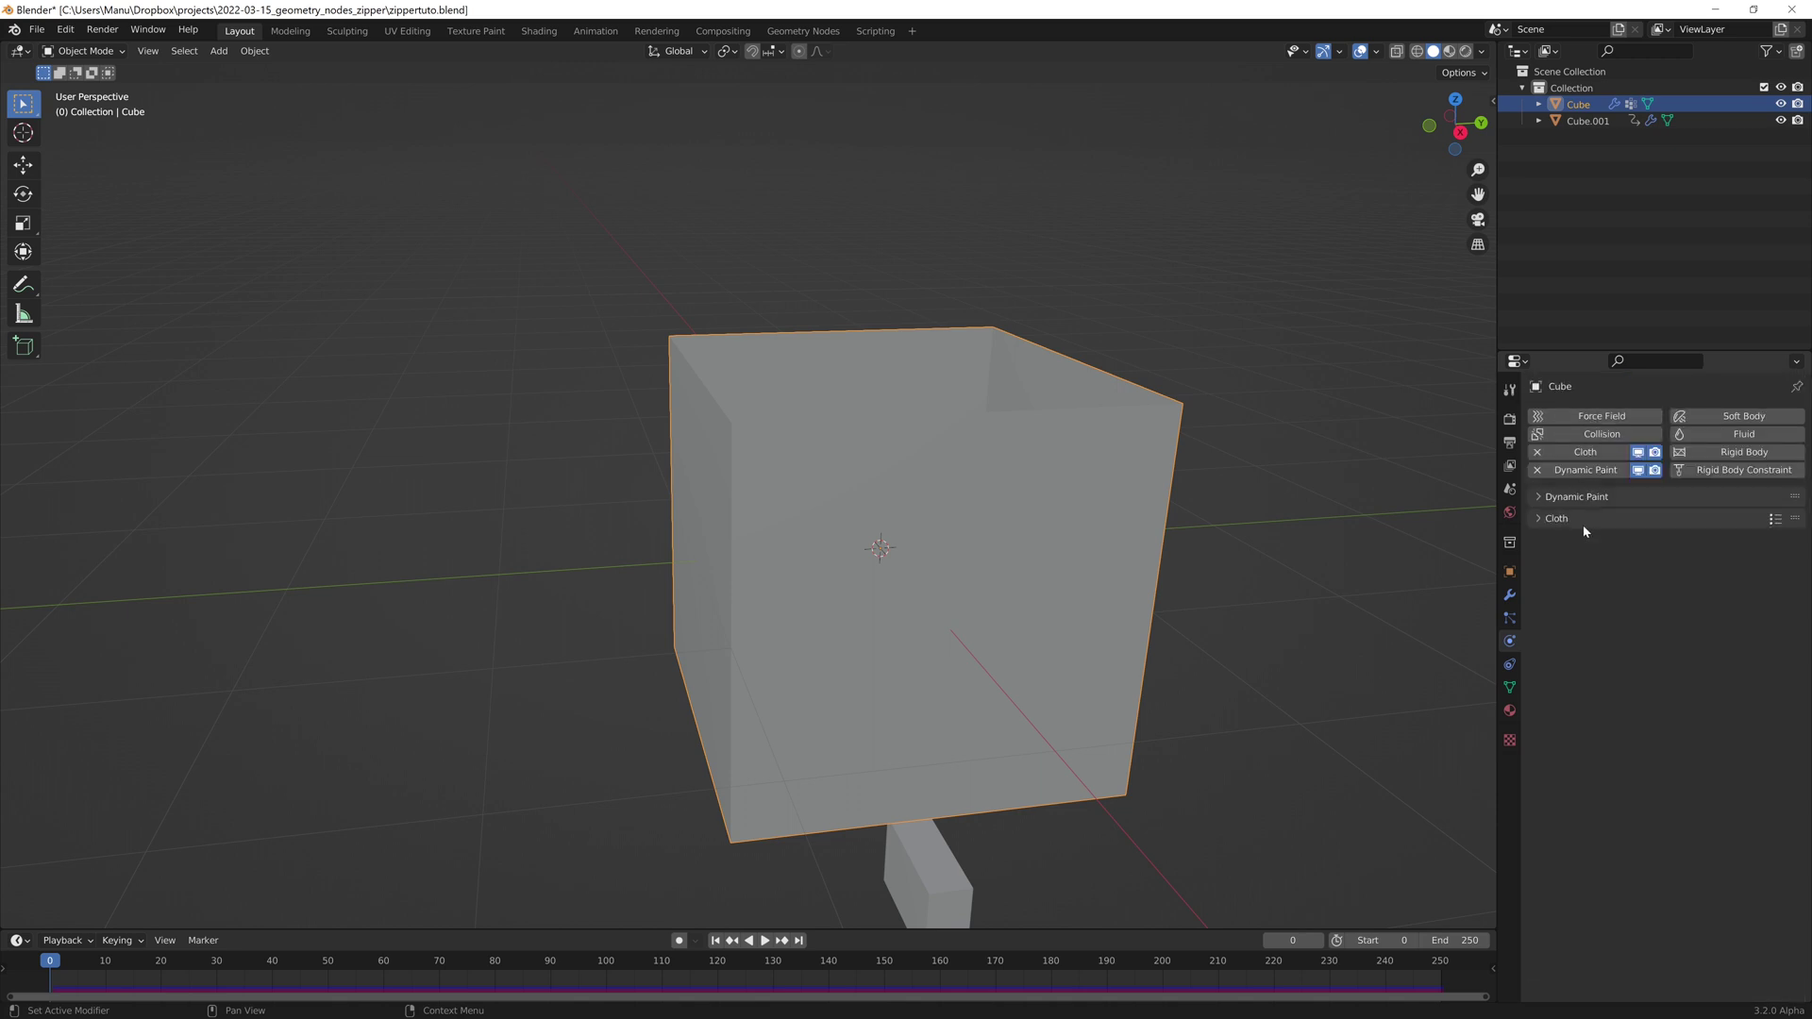
click(1582, 523)
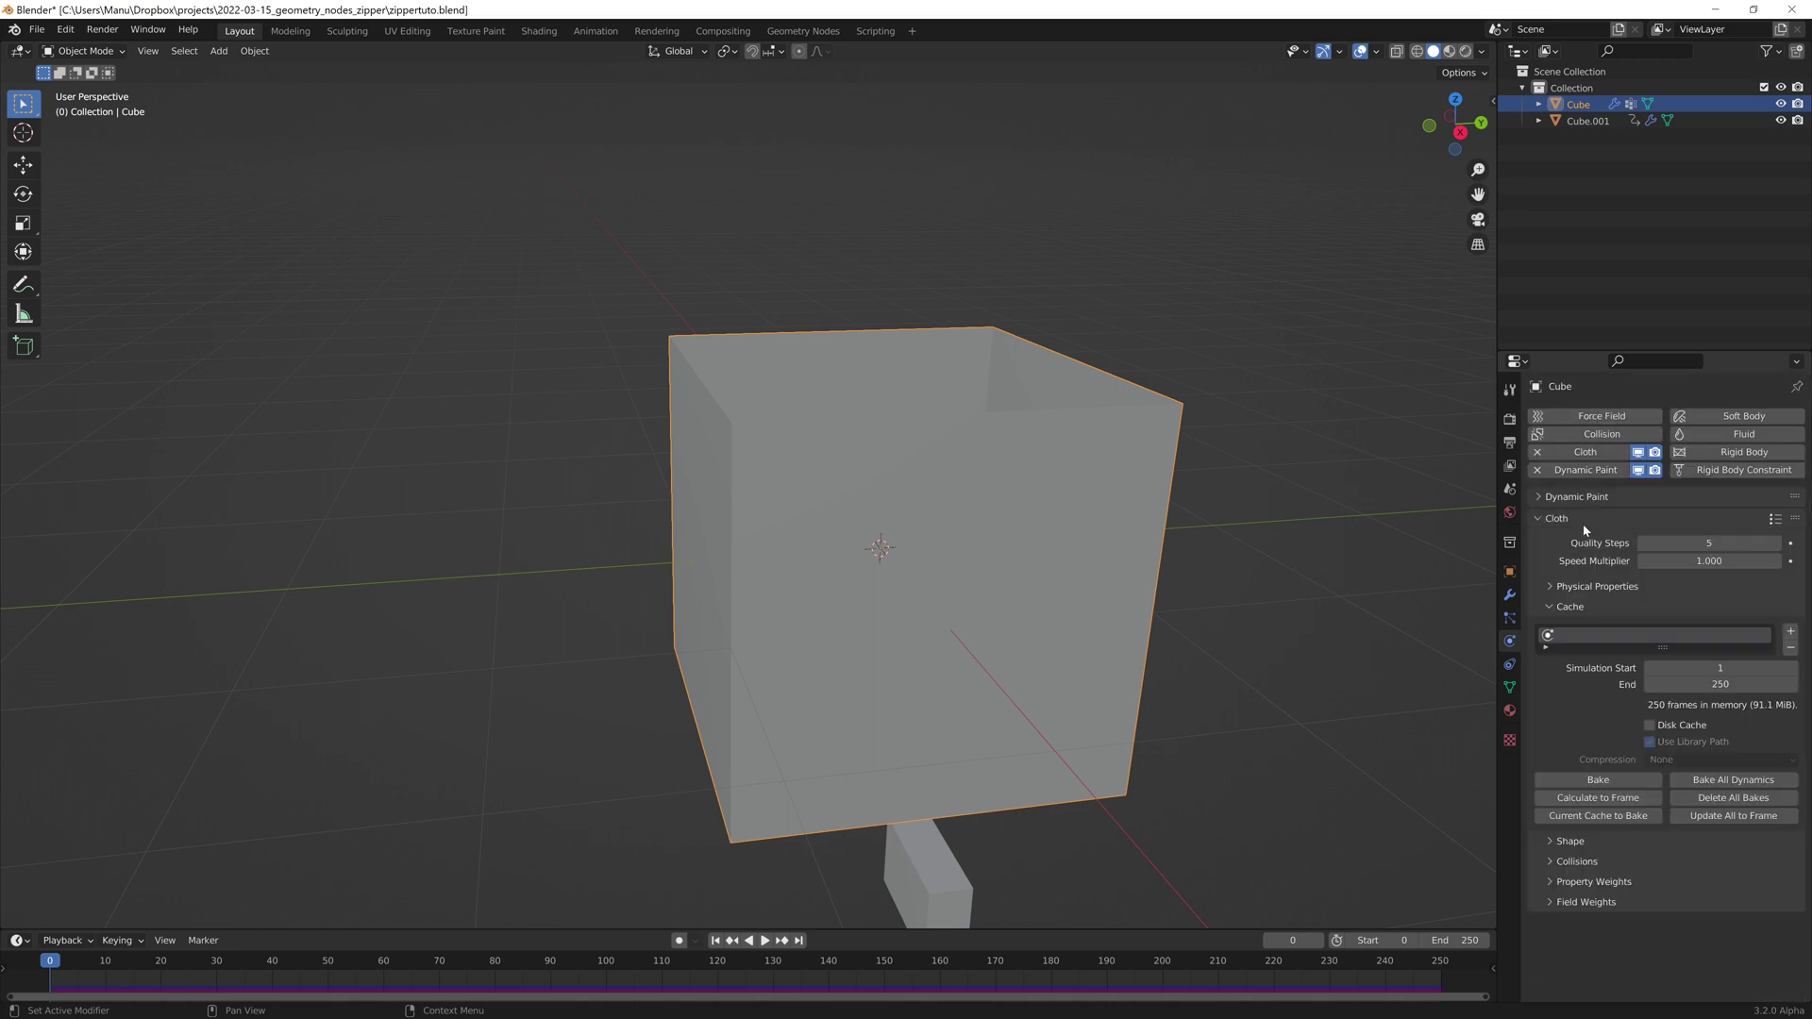
click(1598, 784)
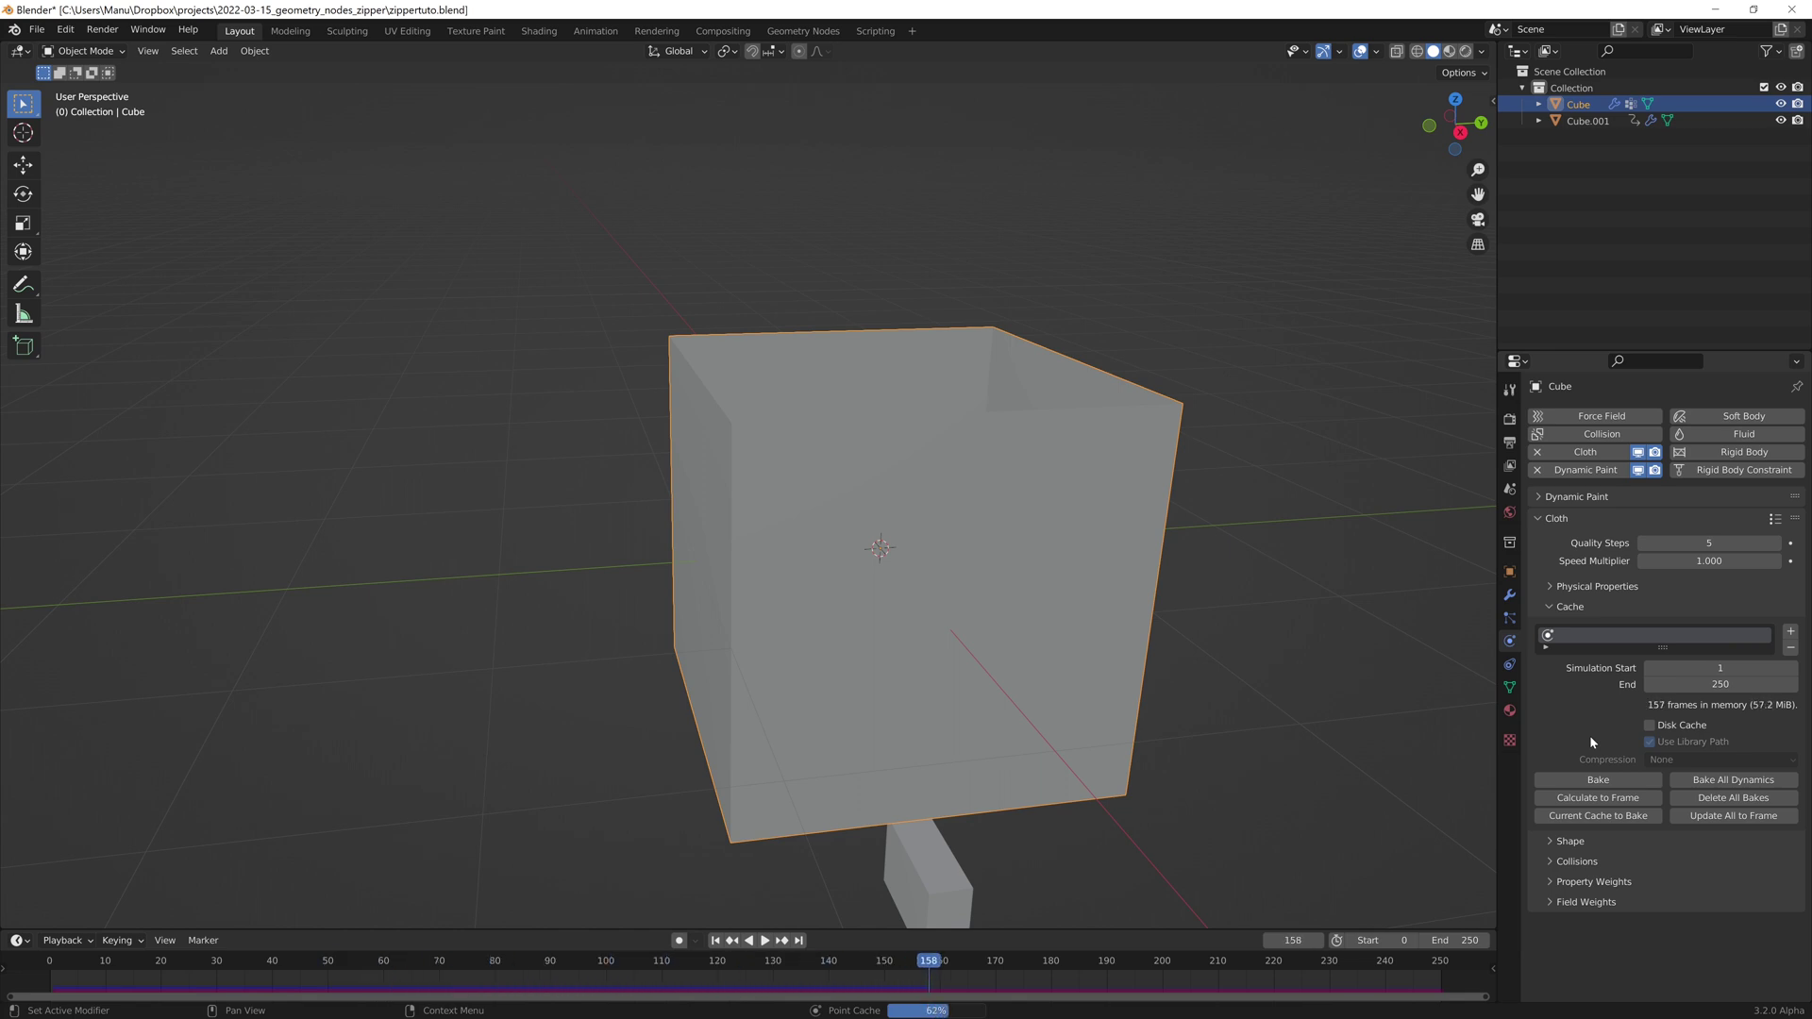
key(space)
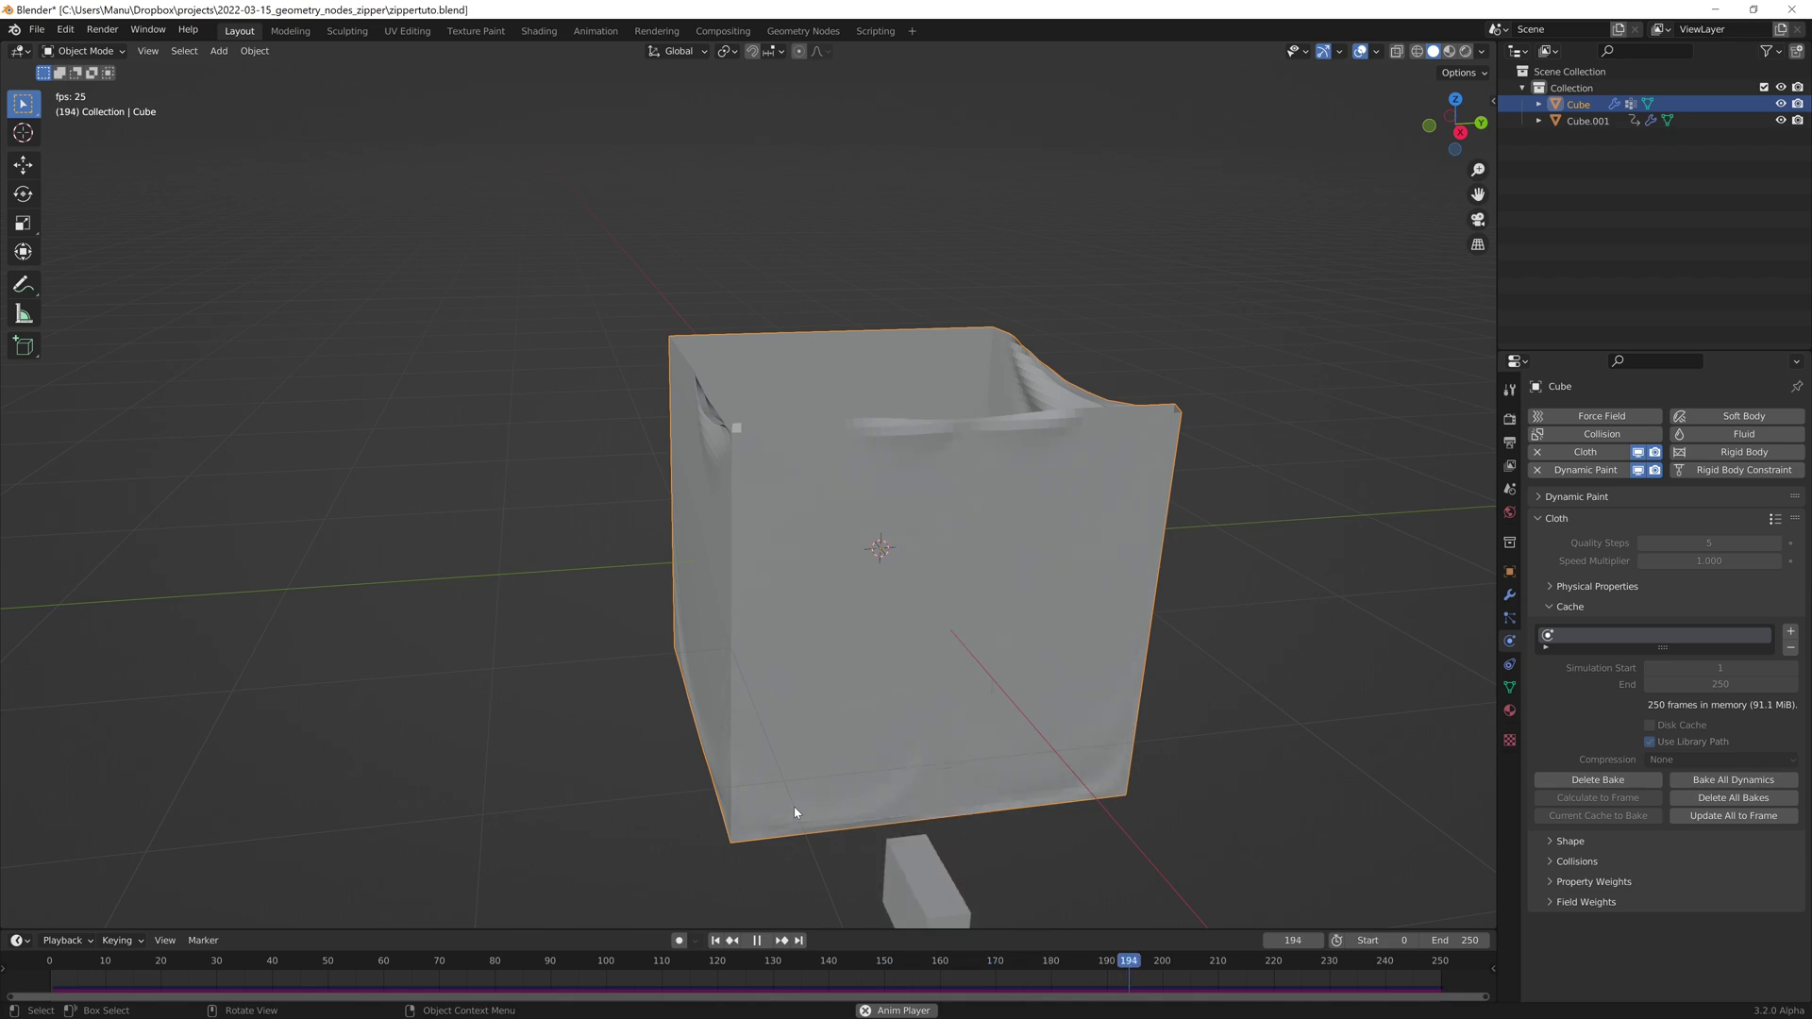
key(space)
key(shift+Left)
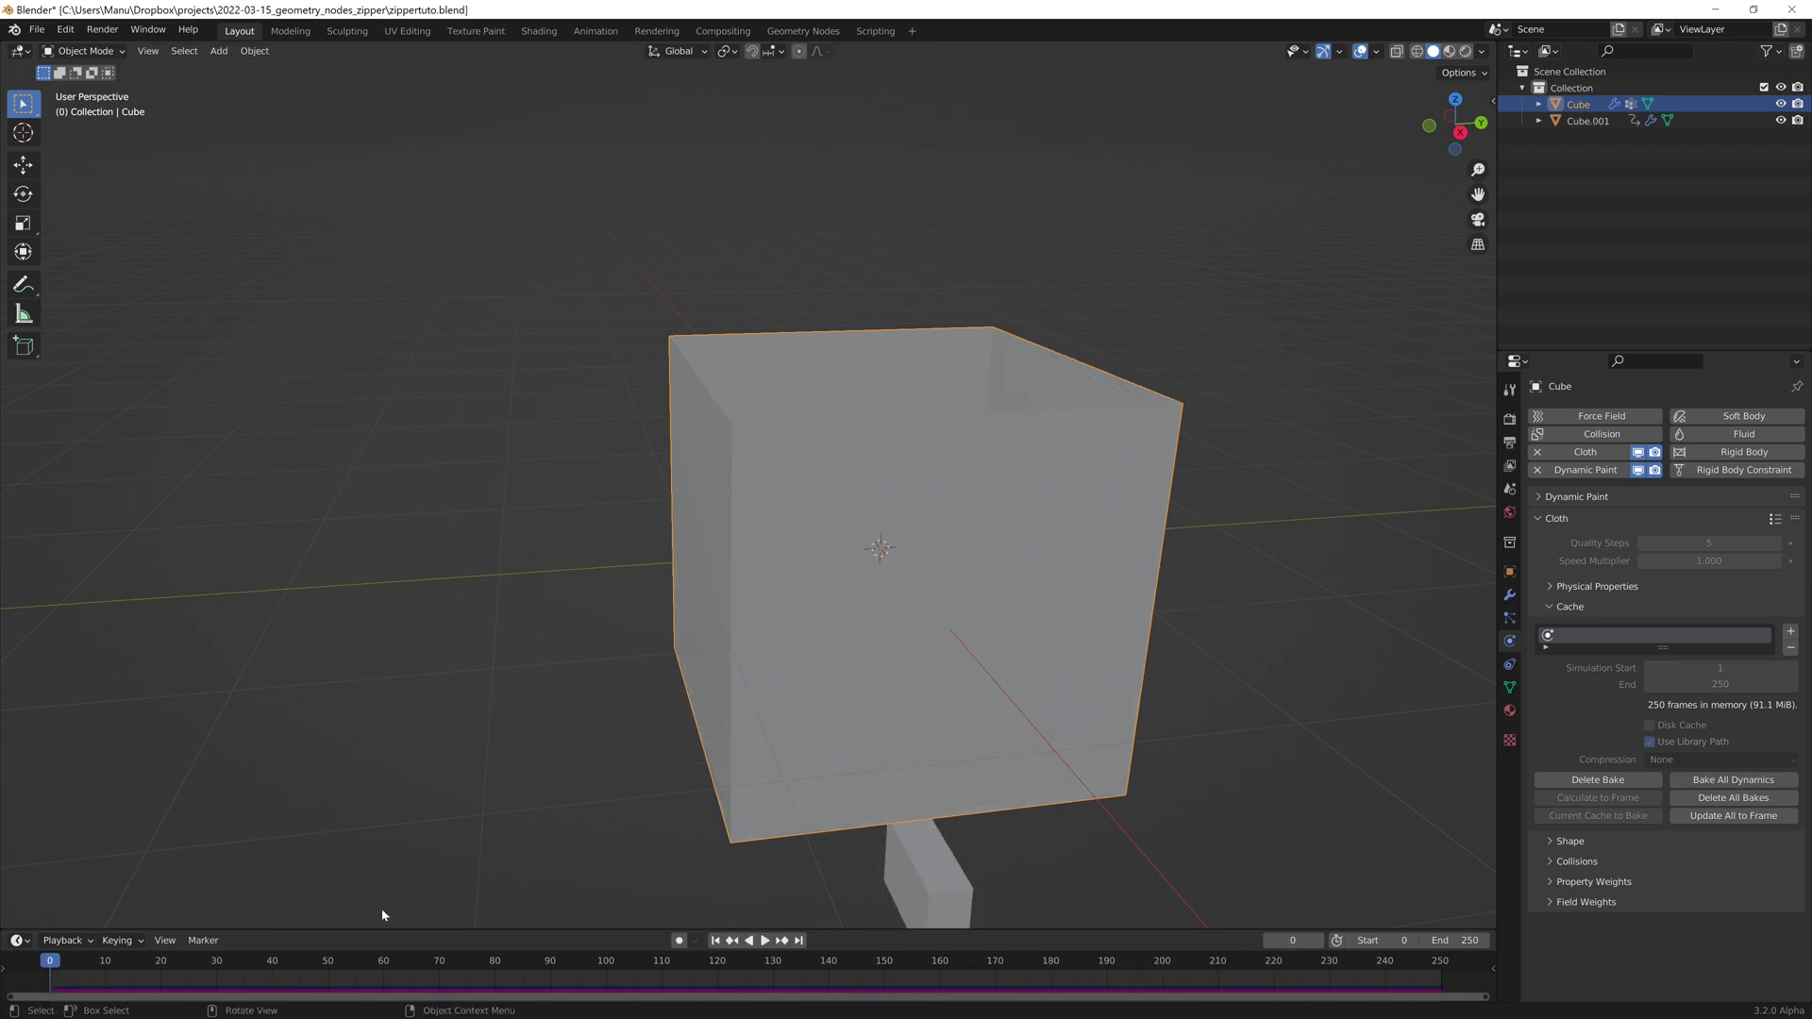
Step: Delete the narrow column of faces running from bottom to top through the middle of the cube's wall facing positive X
key(Tab)
key(KP_1)
key(KP_3)
key(3)
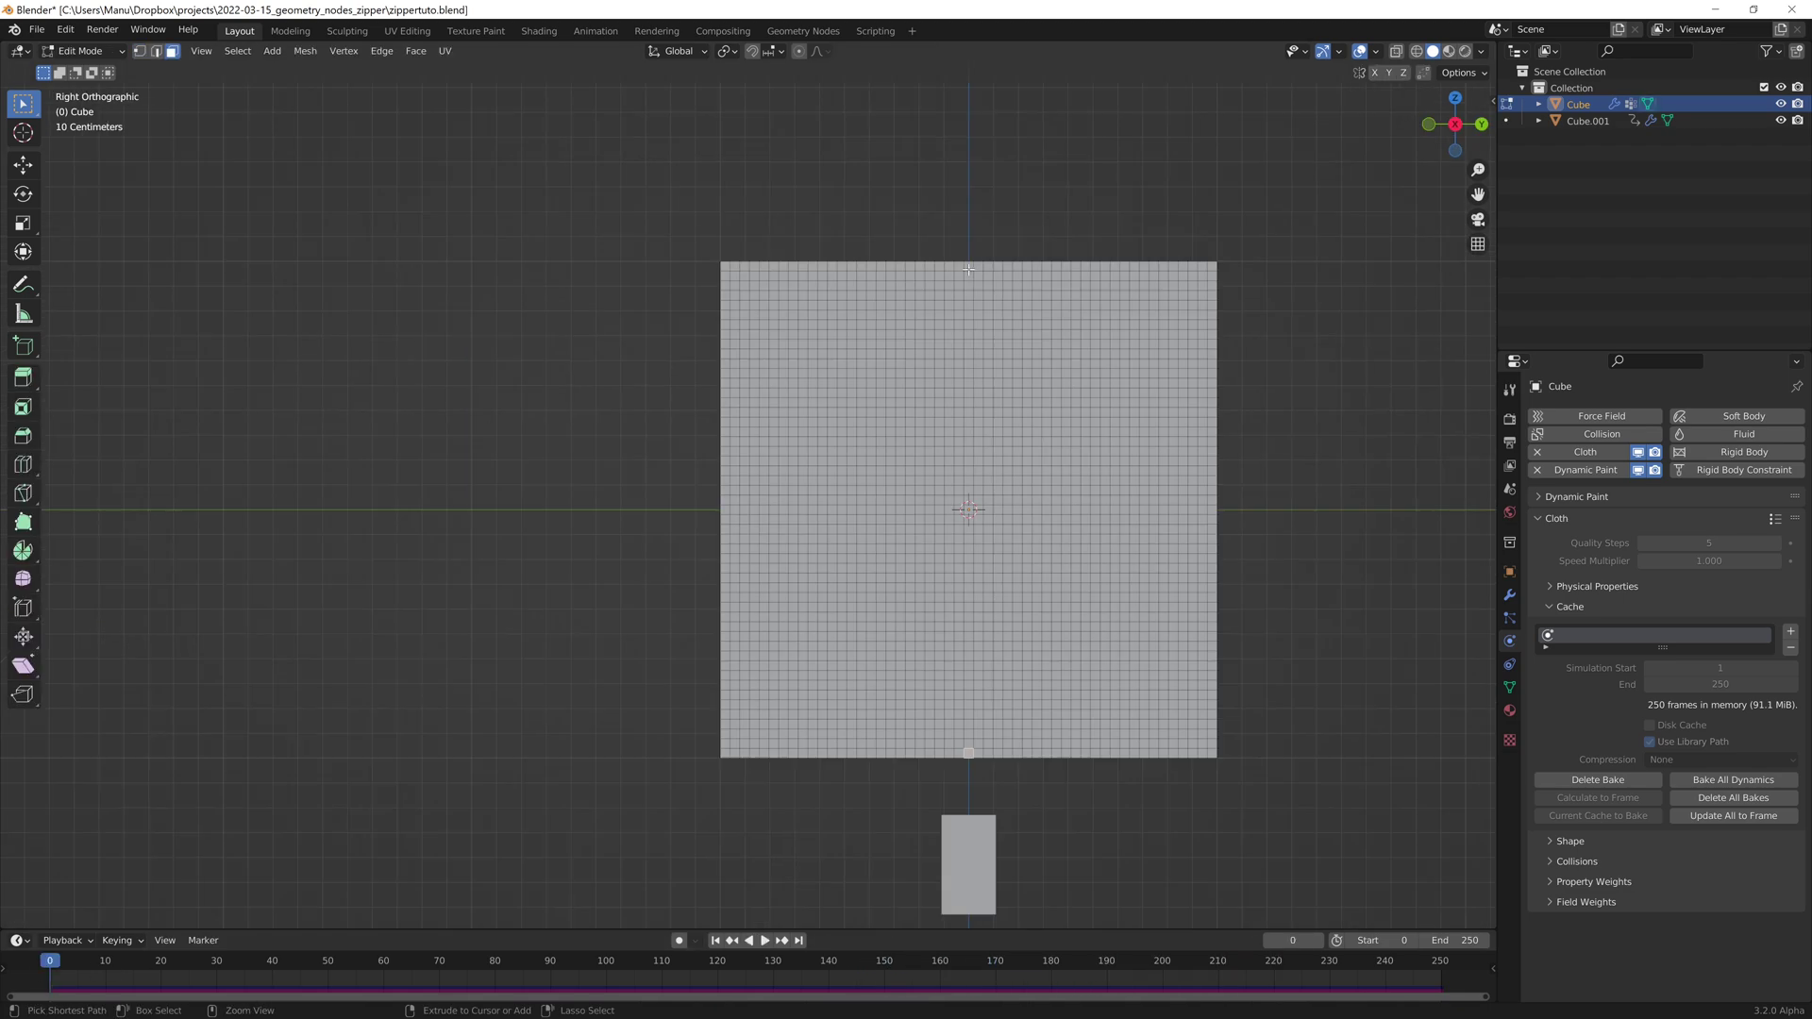
click(968, 754)
ctrl+click(970, 268)
middle_drag(977, 270, 852, 626)
key(x)
click(1032, 588)
Step: Select the edge loop around the new slit and assign it to the base vertex group with weight 1.000
key(2)
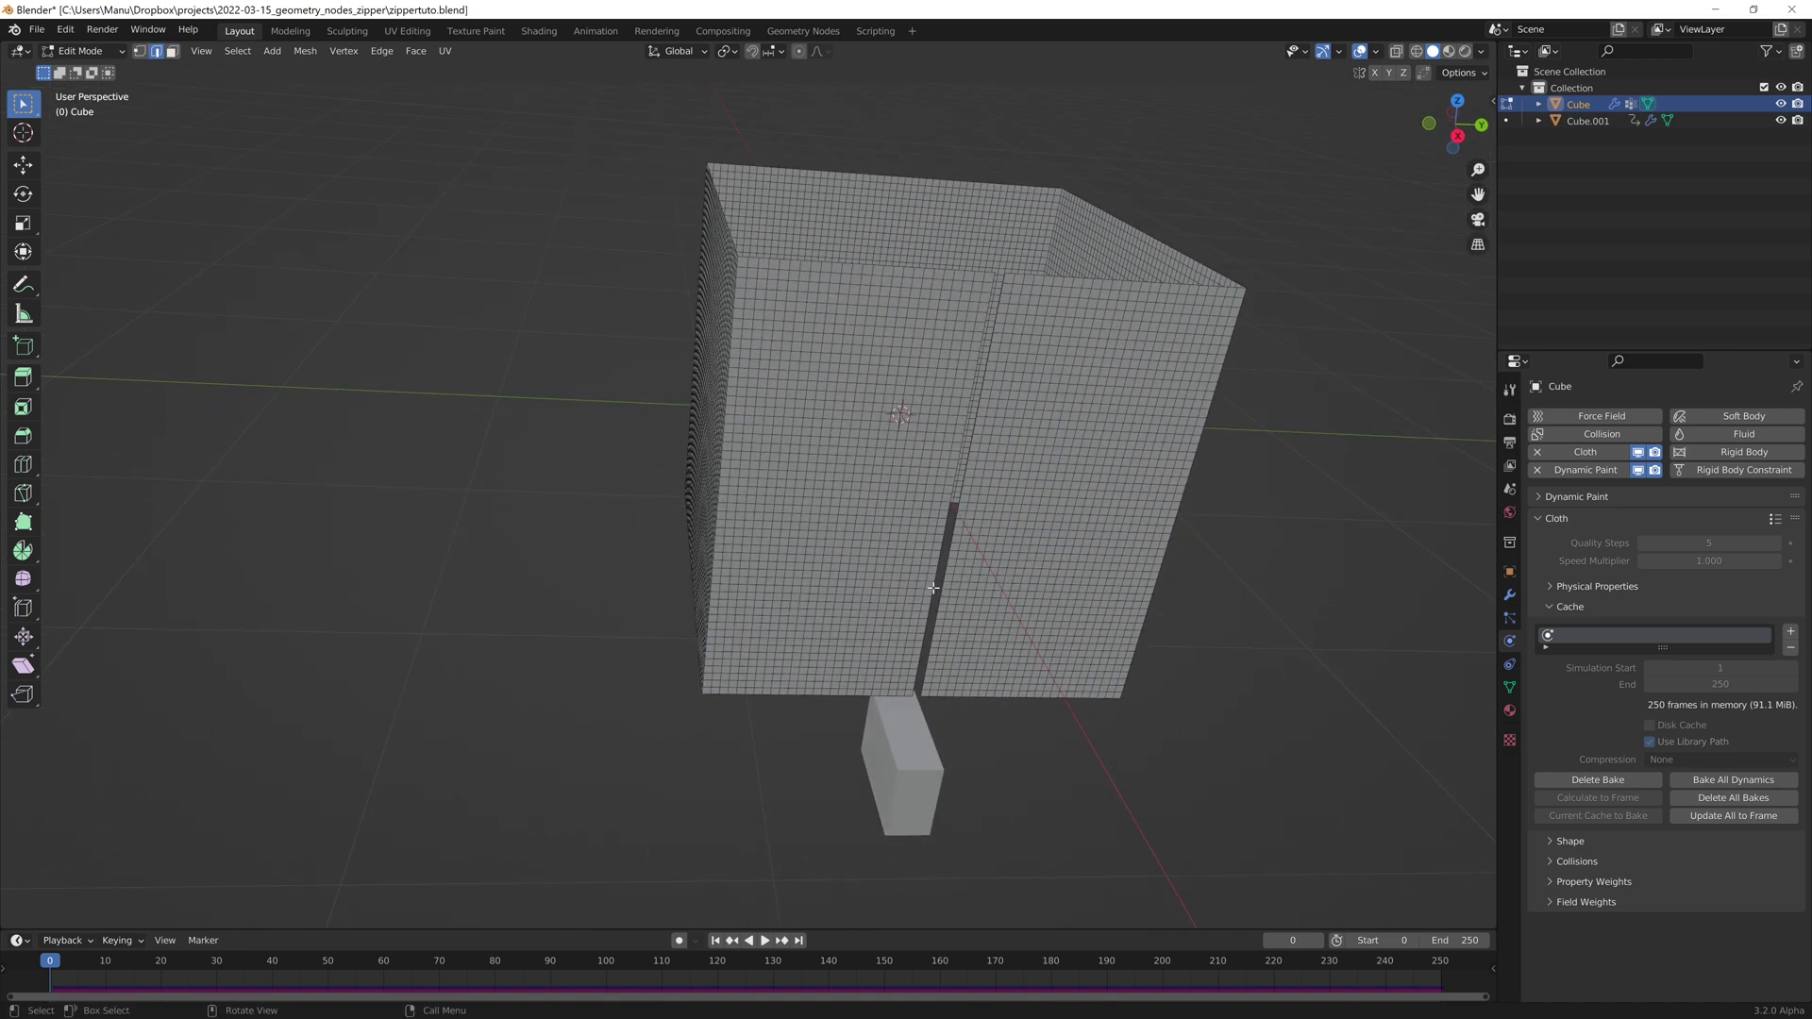
alt+click(937, 586)
click(1509, 685)
click(1572, 471)
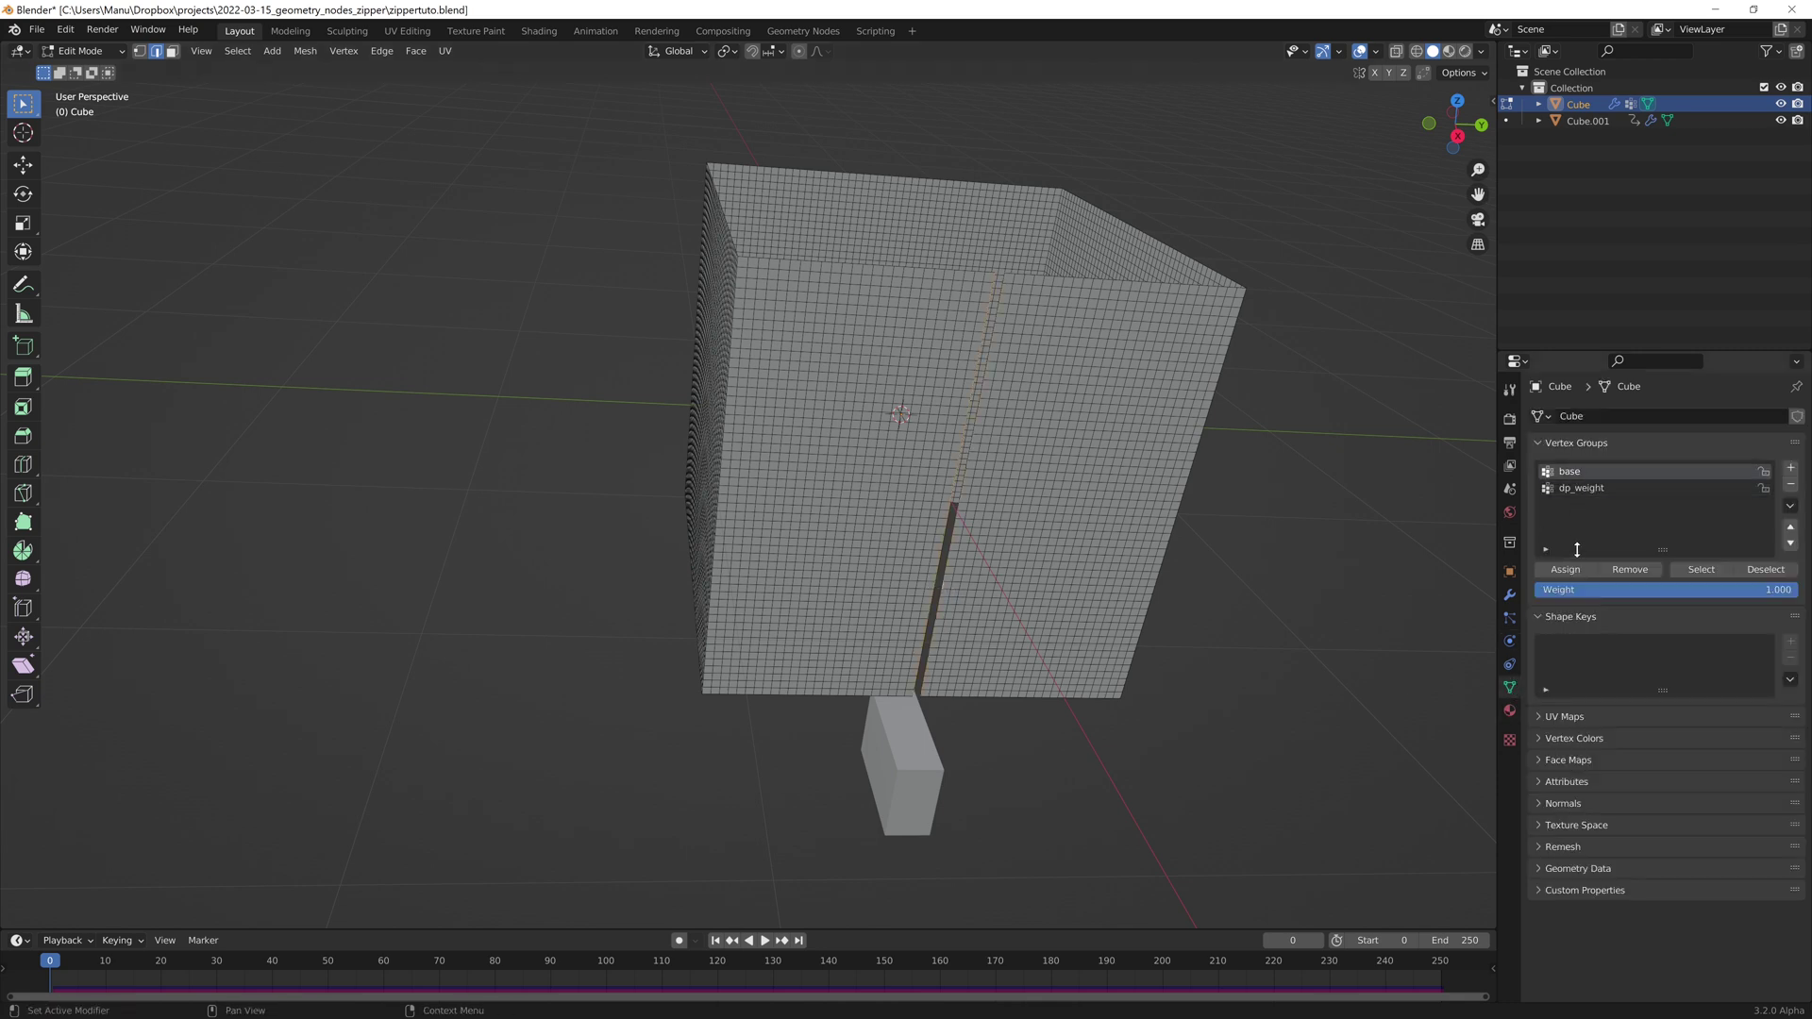
click(1574, 571)
Step: Select the uppermost edges on both sides of the slit and remove them from the base vertex group
scroll(1005, 345, up, 3)
ctrl+click(988, 326)
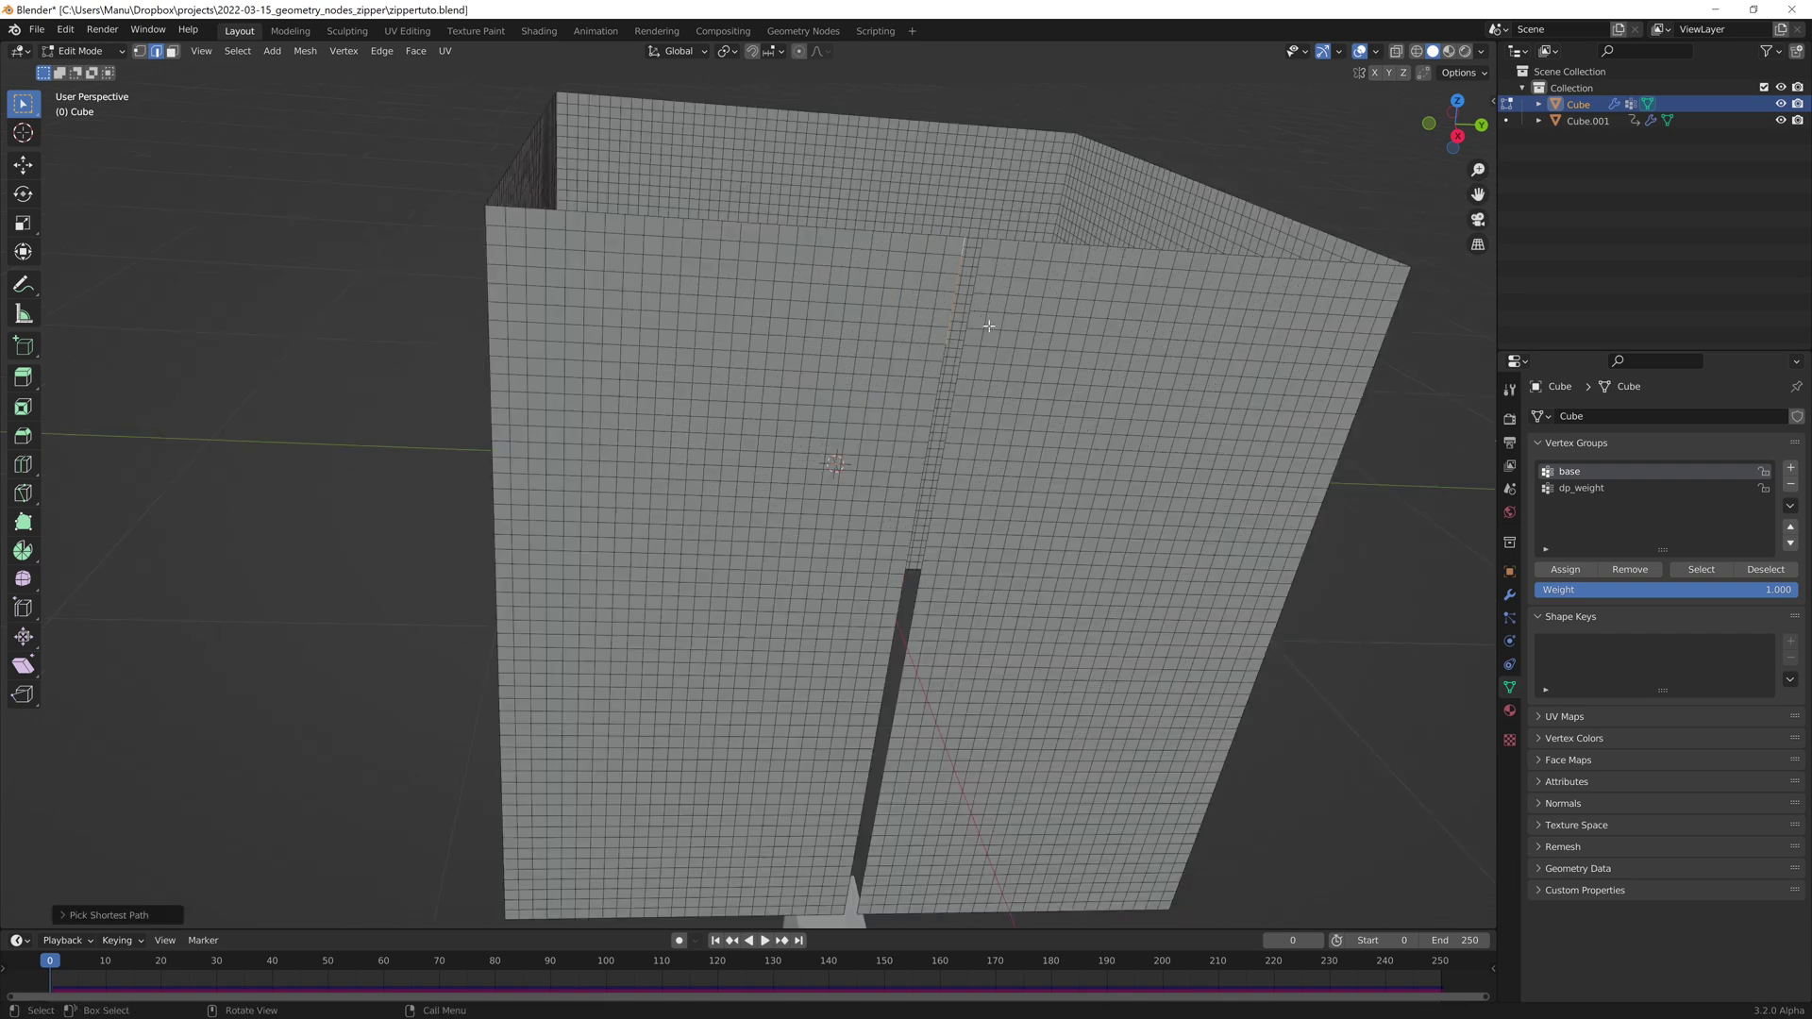
ctrl+click(981, 243)
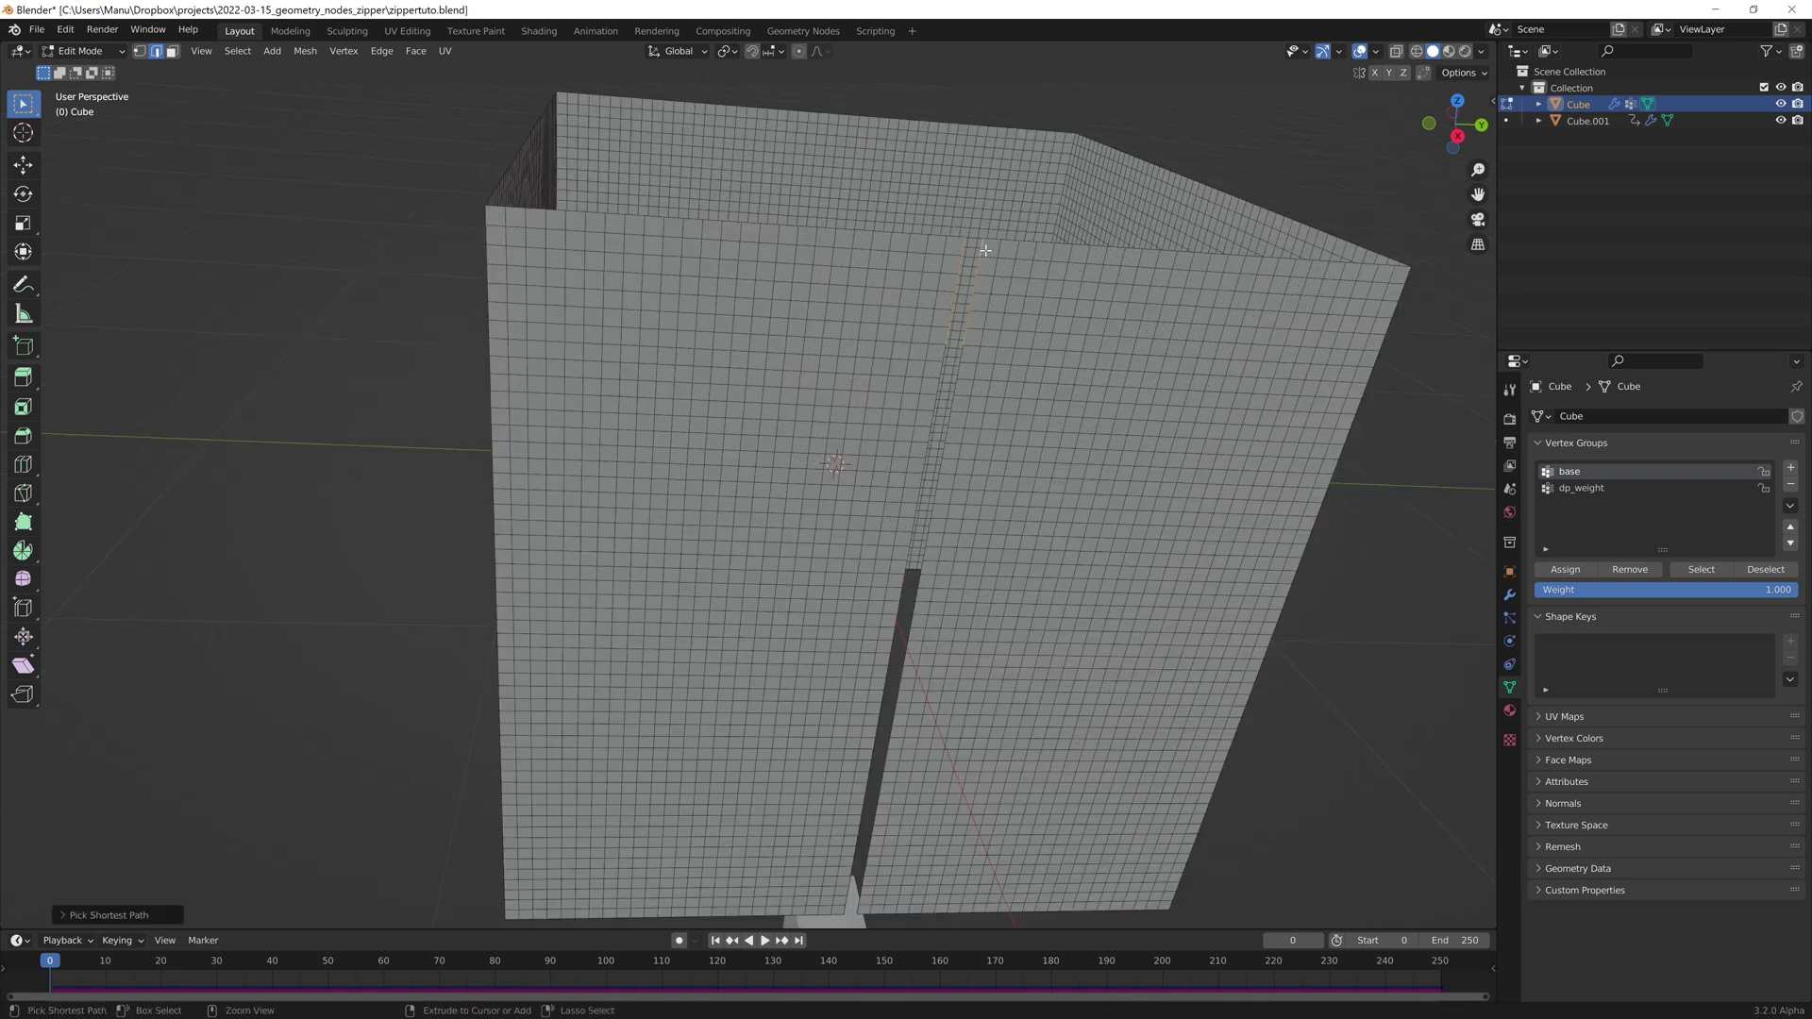
click(1639, 570)
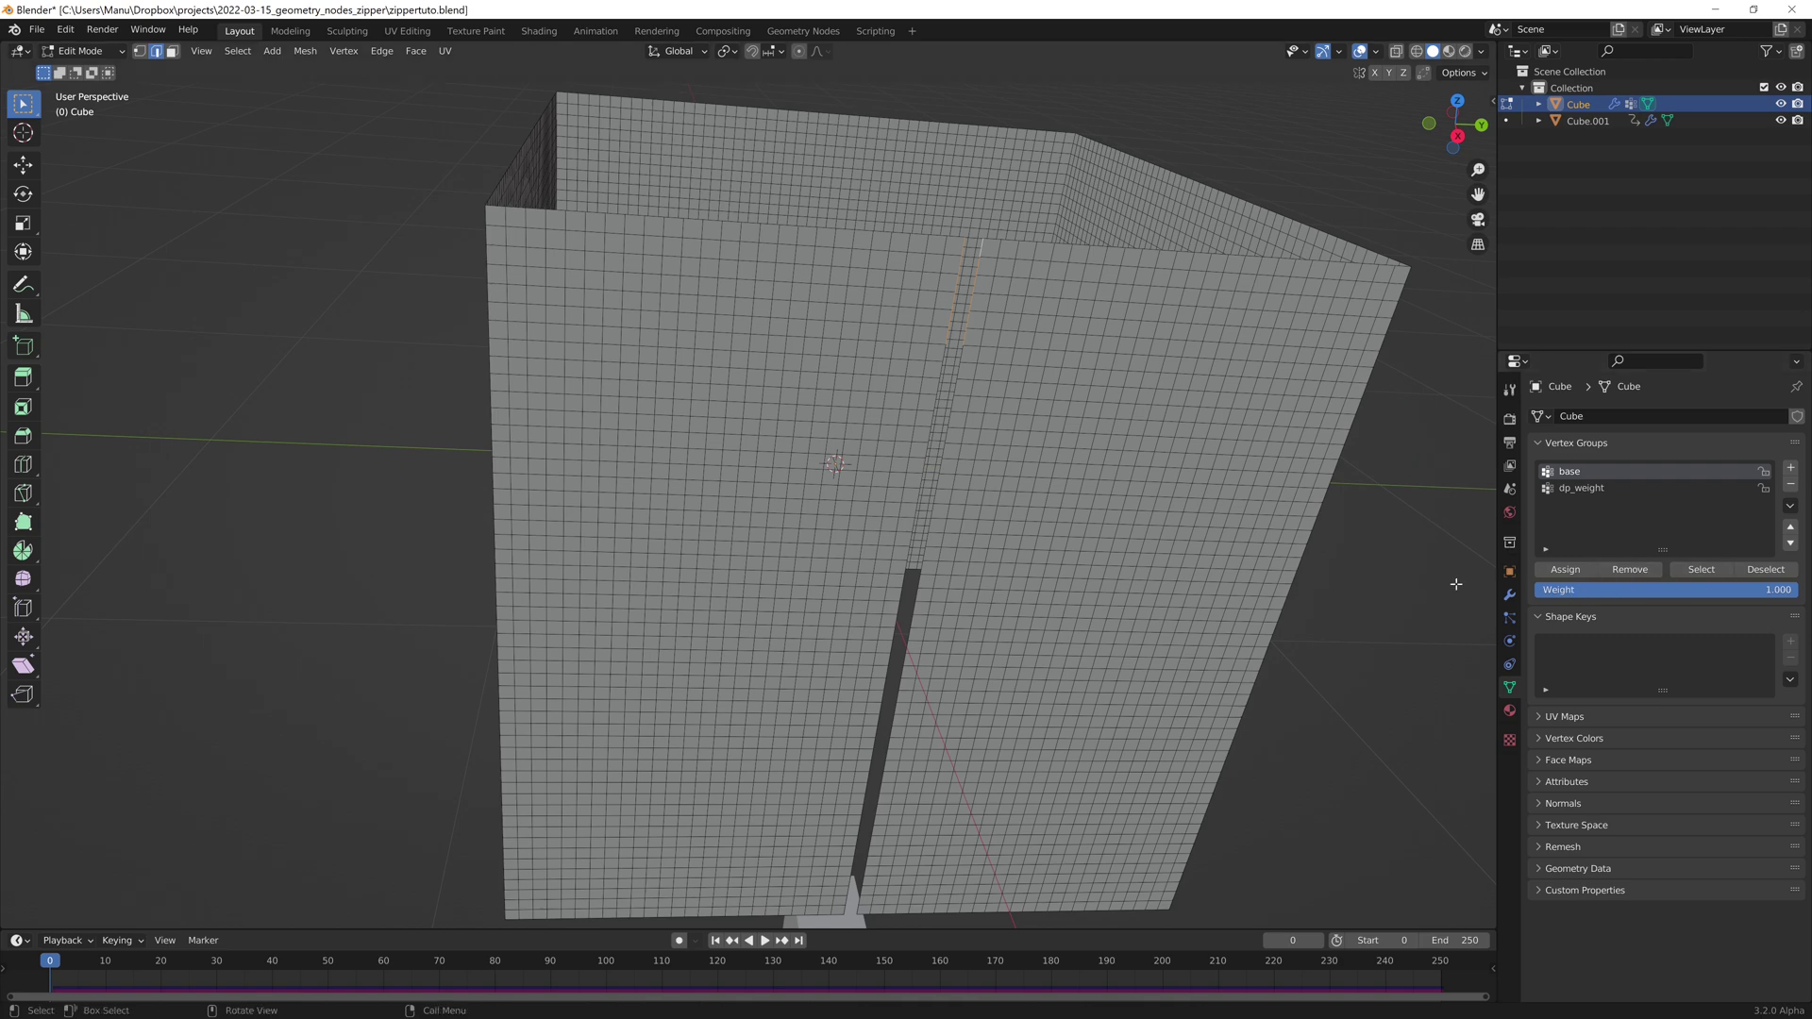
Step: Inspect the base group's weights around the slit in Weight Paint mode, then return to Object Mode at frame 0
key(ctrl+Tab)
click(1059, 497)
scroll(1059, 498, down, 3)
mouse_move(1059, 497)
middle_down()
mouse_move(1085, 501)
mouse_move(1040, 483)
mouse_move(1098, 518)
middle_up()
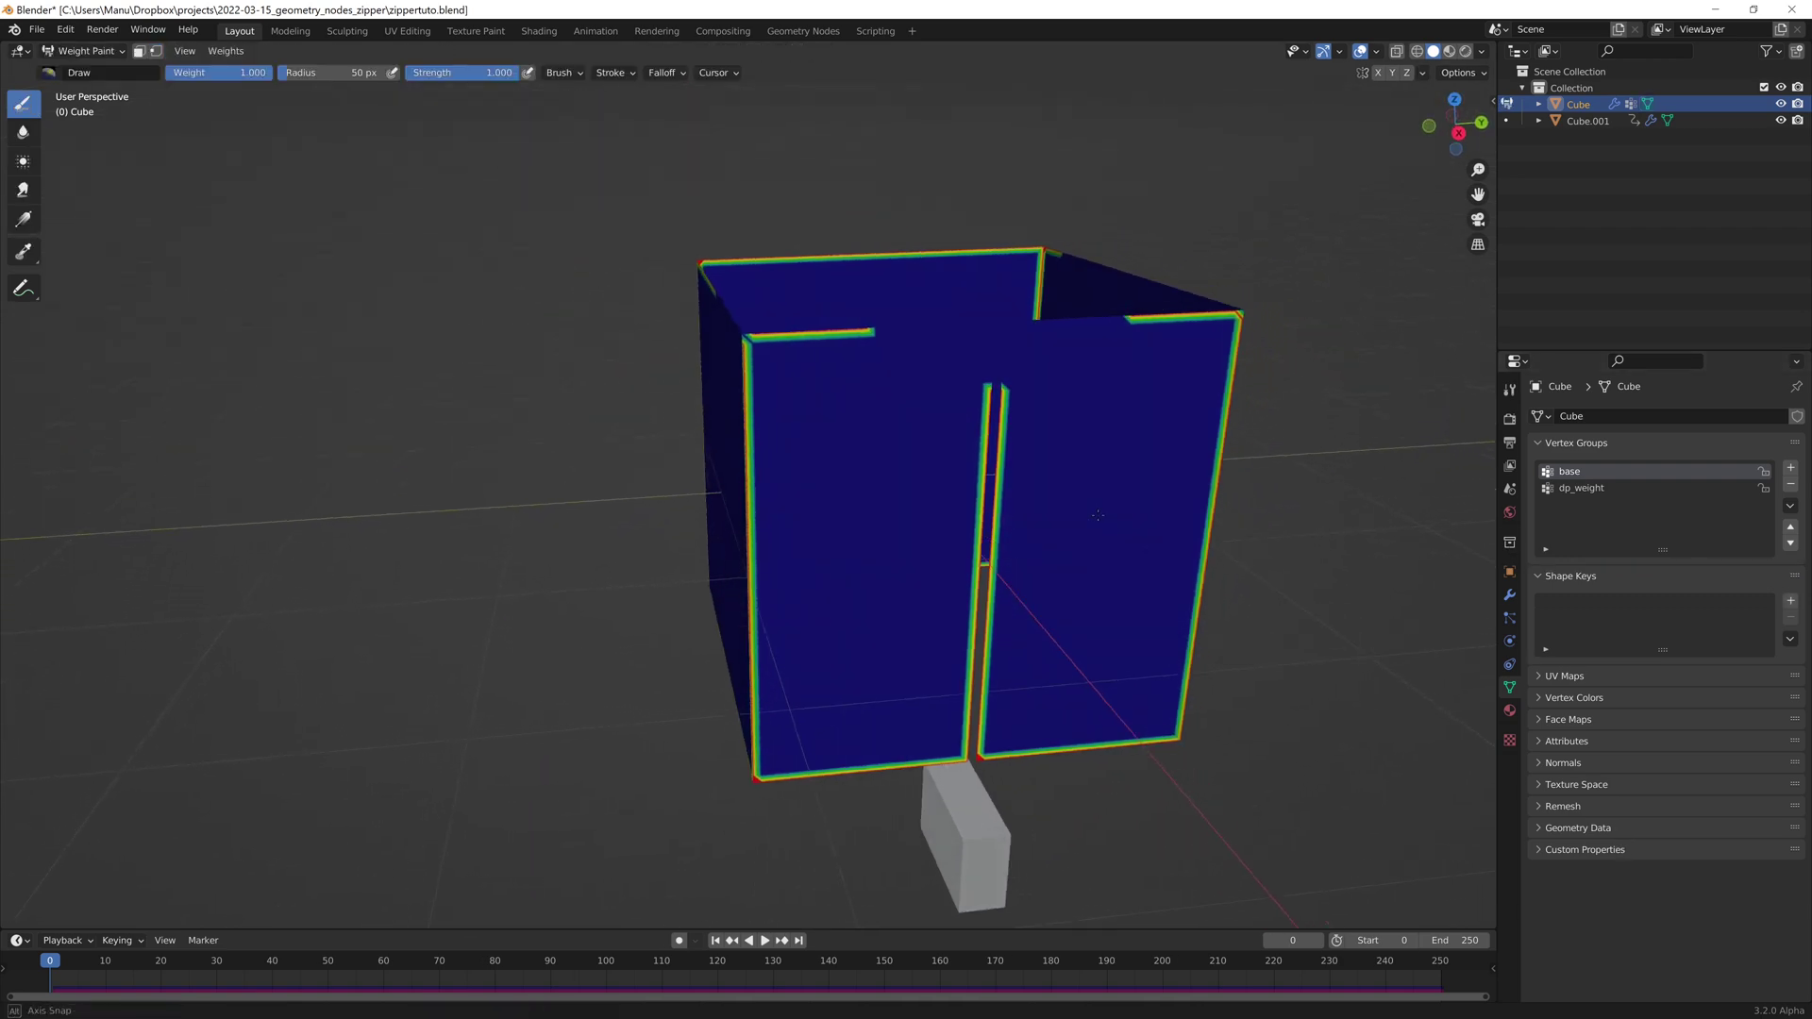
key(ctrl+Tab)
click(1000, 589)
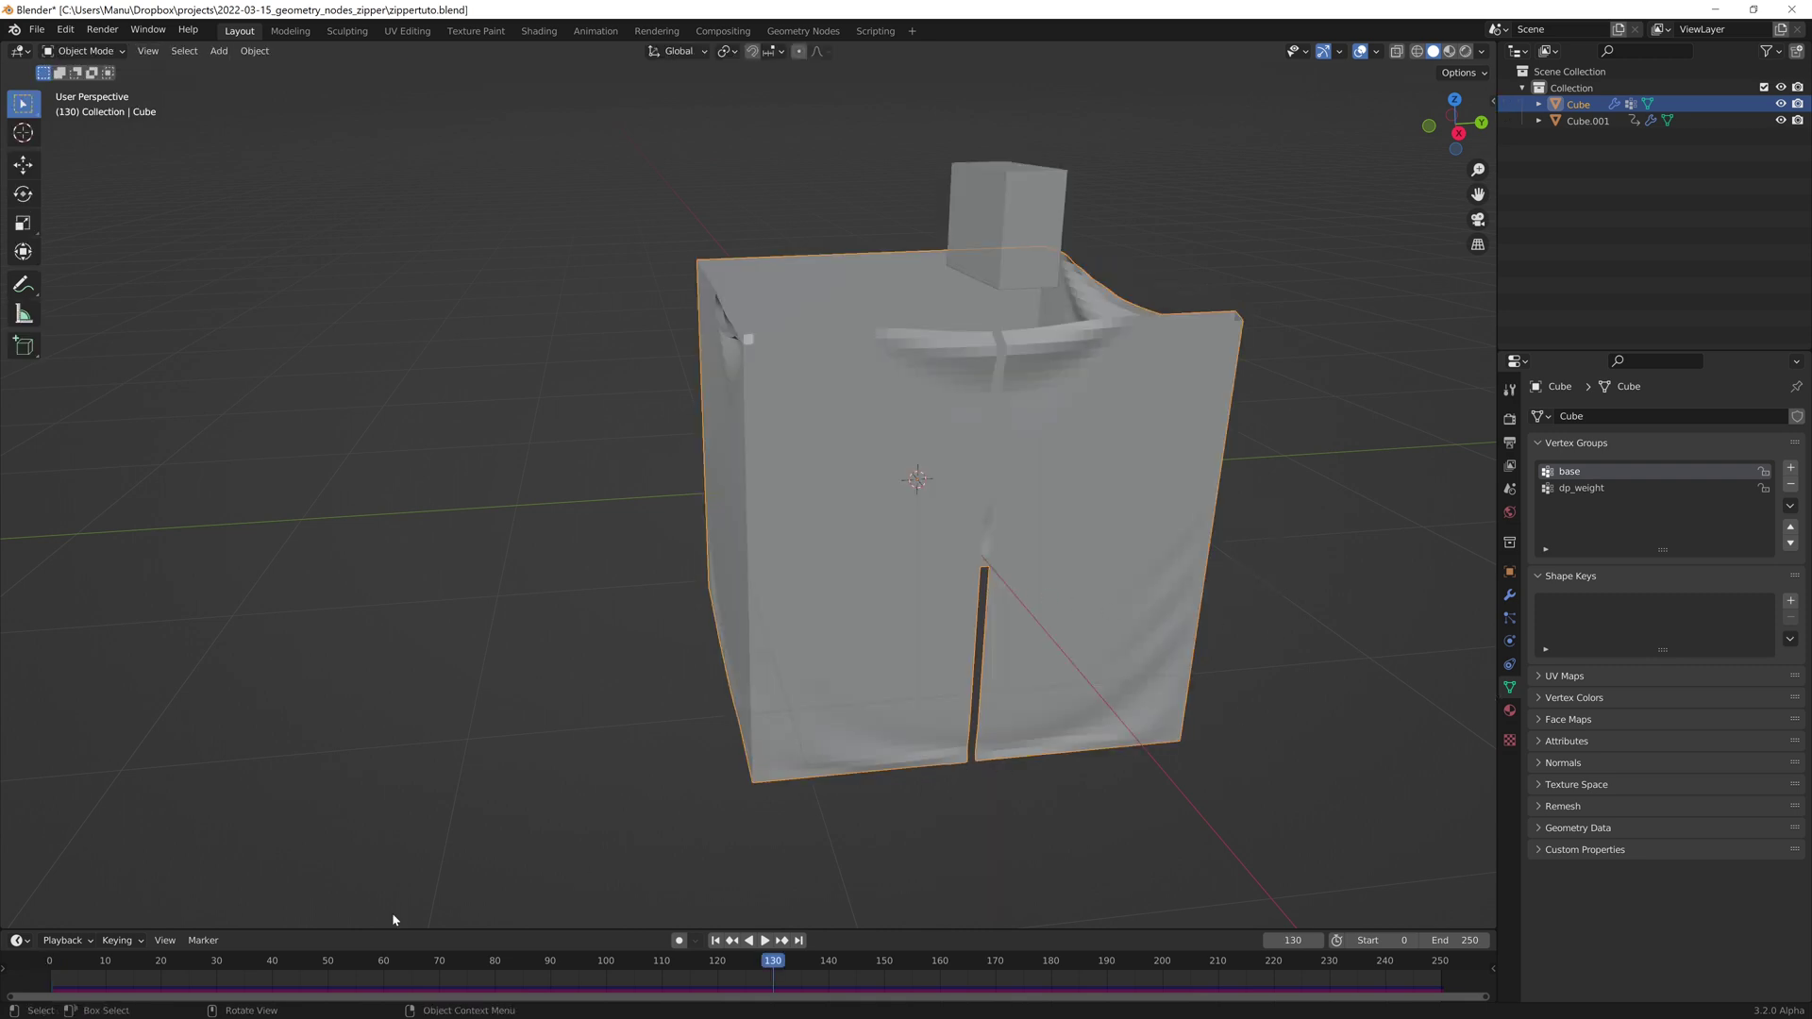
click(43, 962)
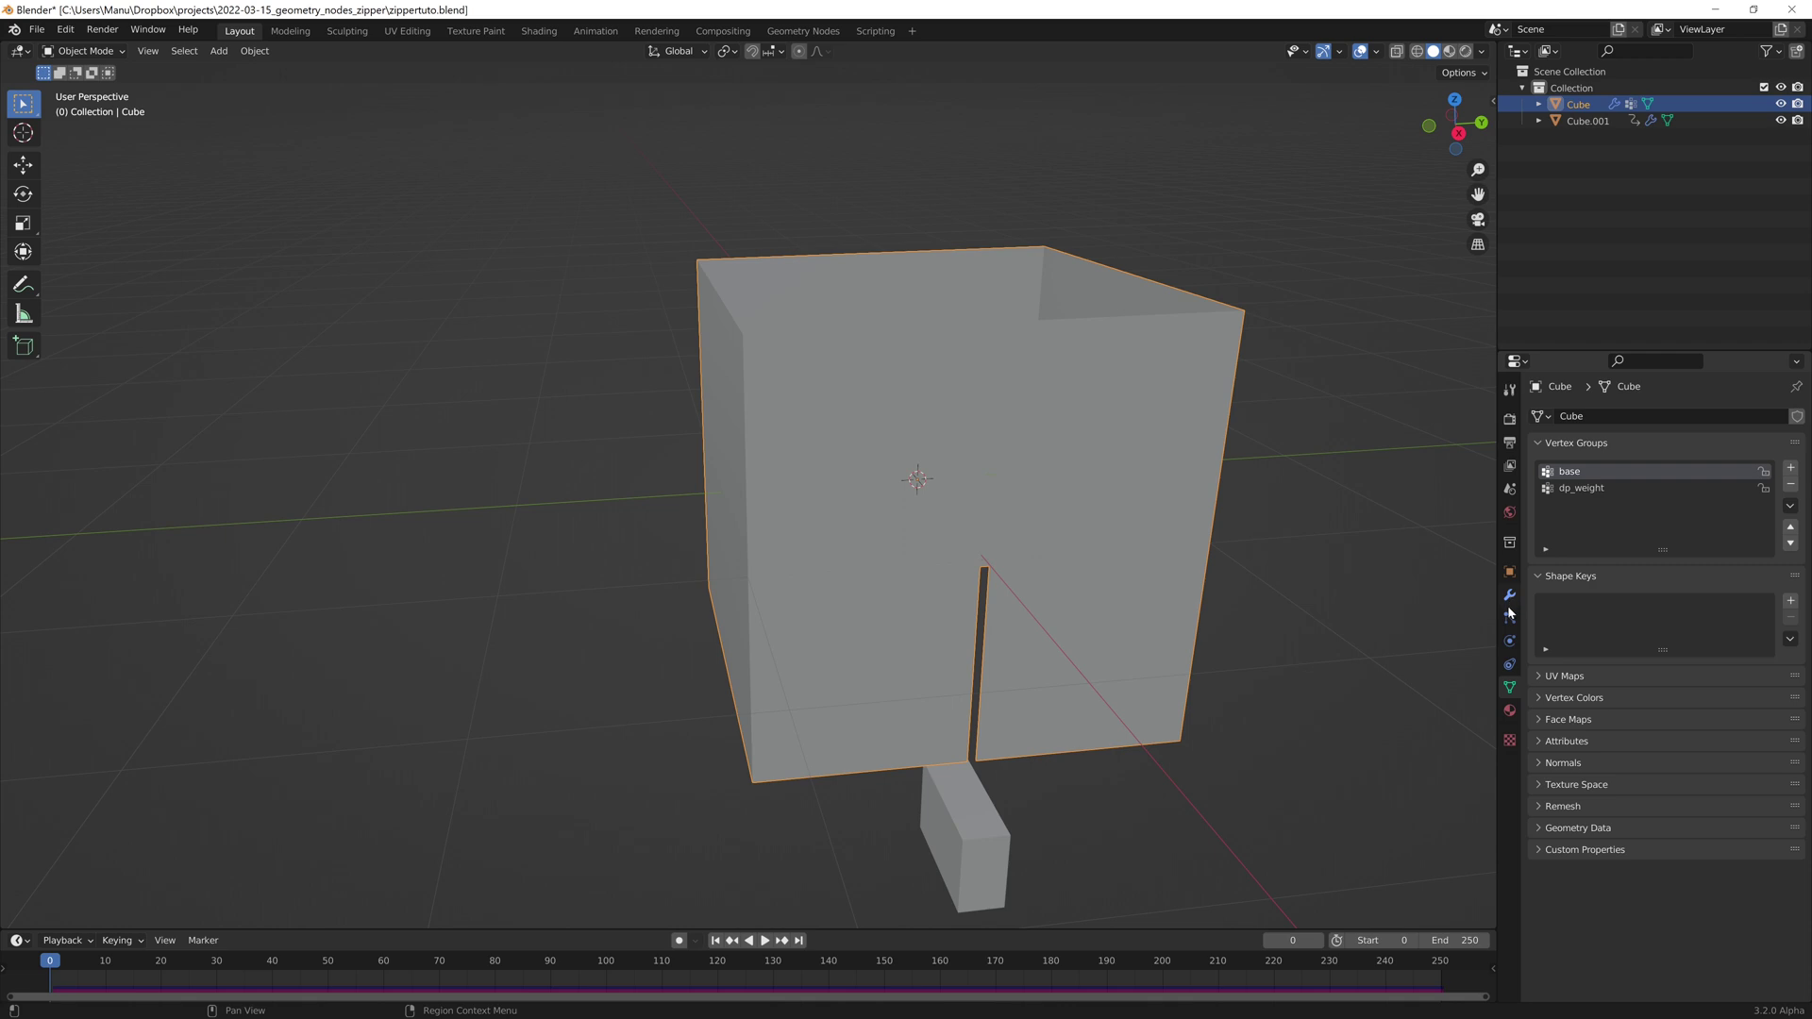
Step: Set the scene's Z gravity to -22 m/s², preview the animation, and return to the start
click(1508, 489)
double_click(1708, 584)
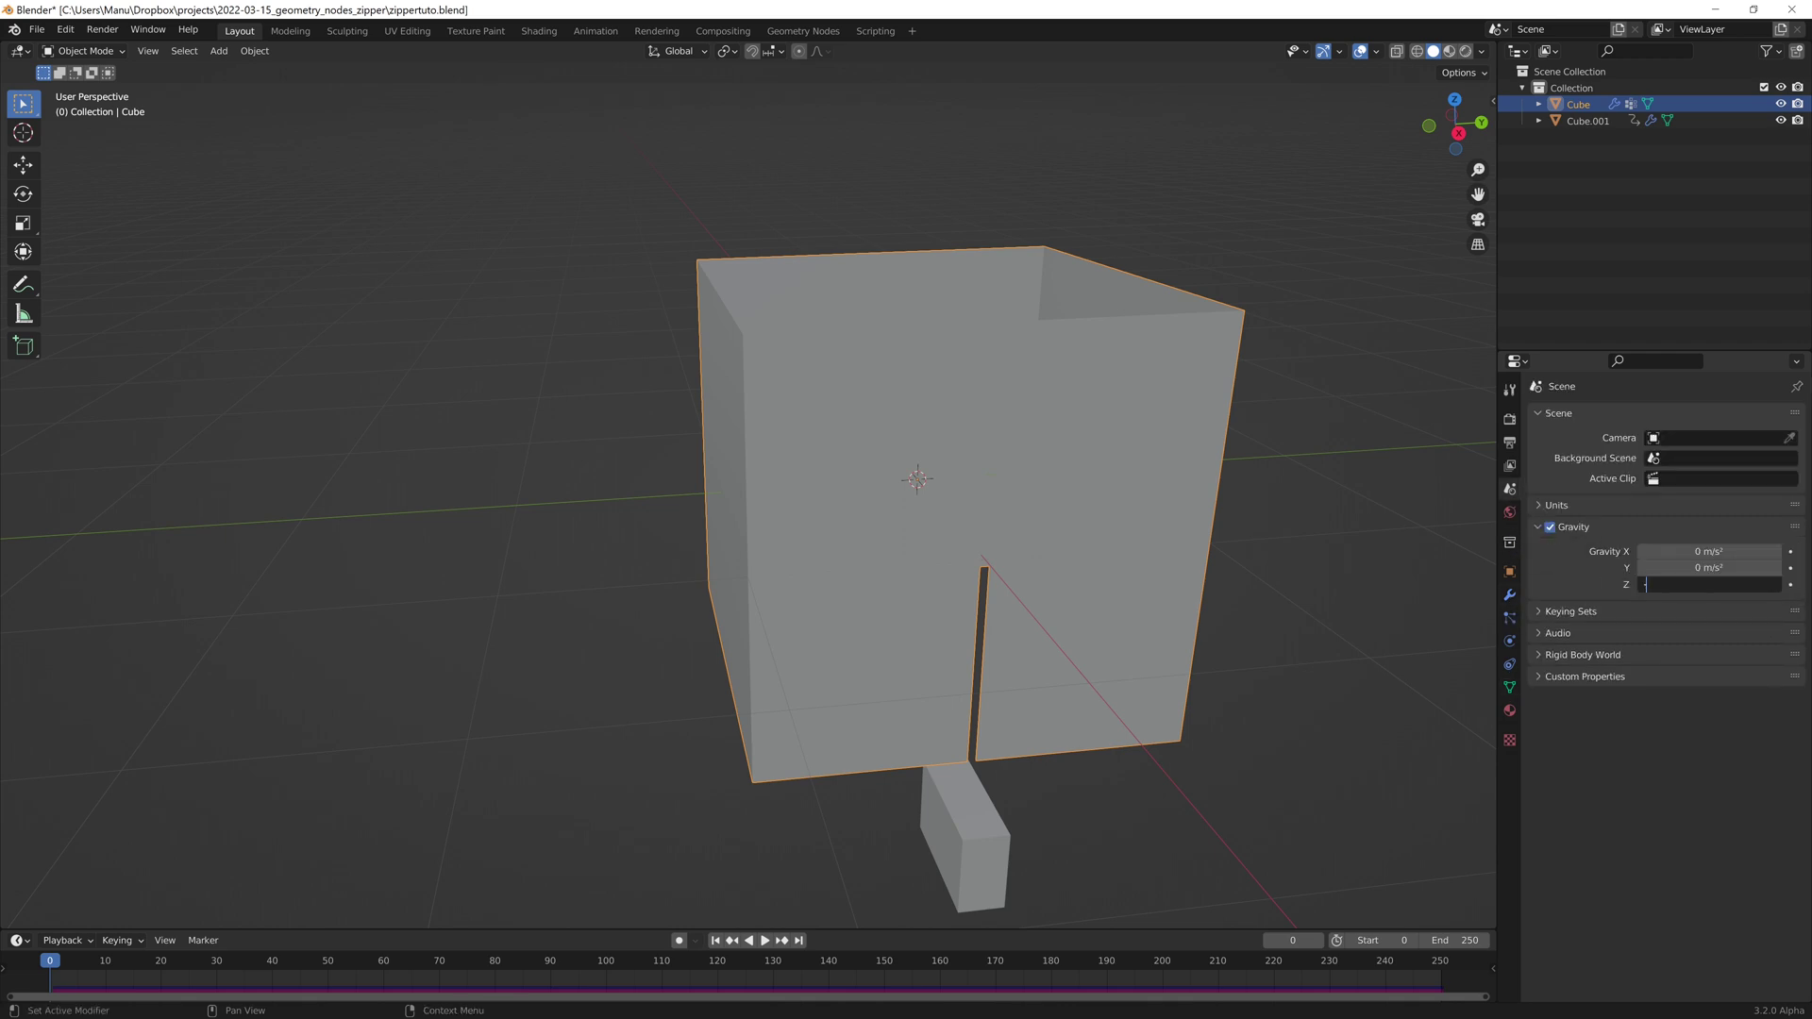
text(-22)
key(Return)
key(space)
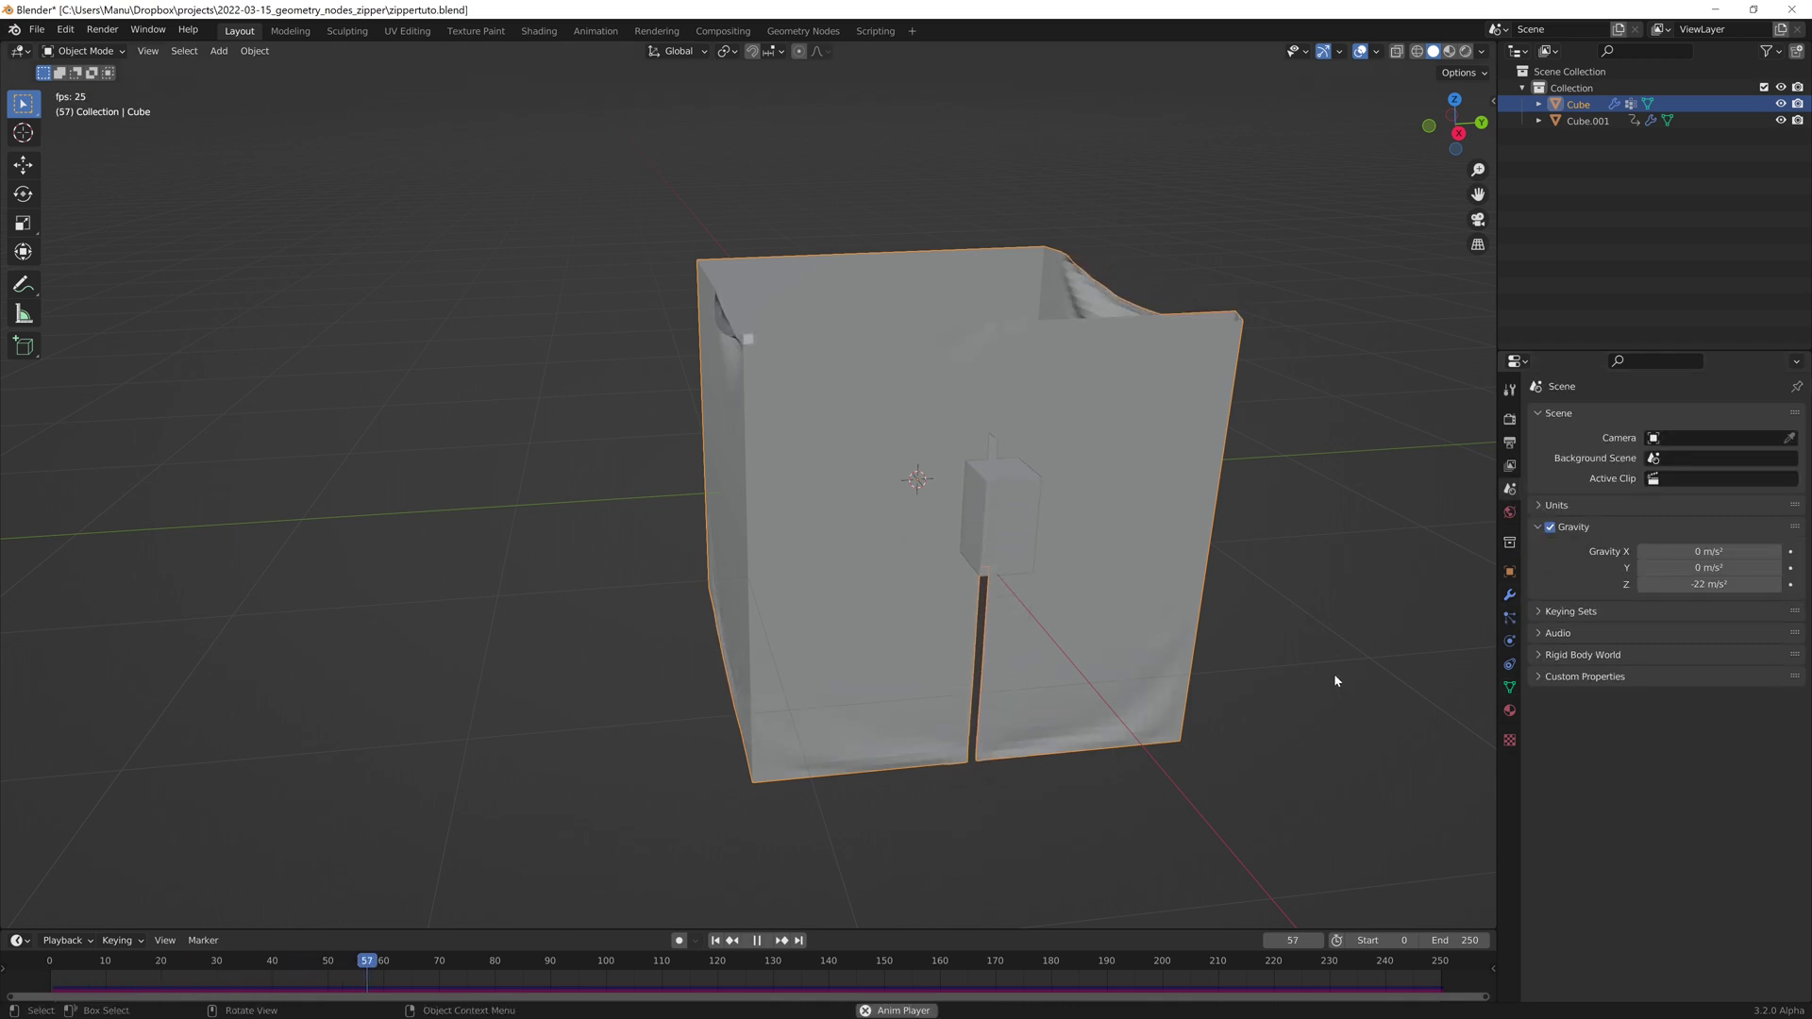
key(space)
click(53, 955)
Step: Move the cube's vertices at the slit's upper end along X with smooth proportional editing, and rotate them about -4° around X
key(Tab)
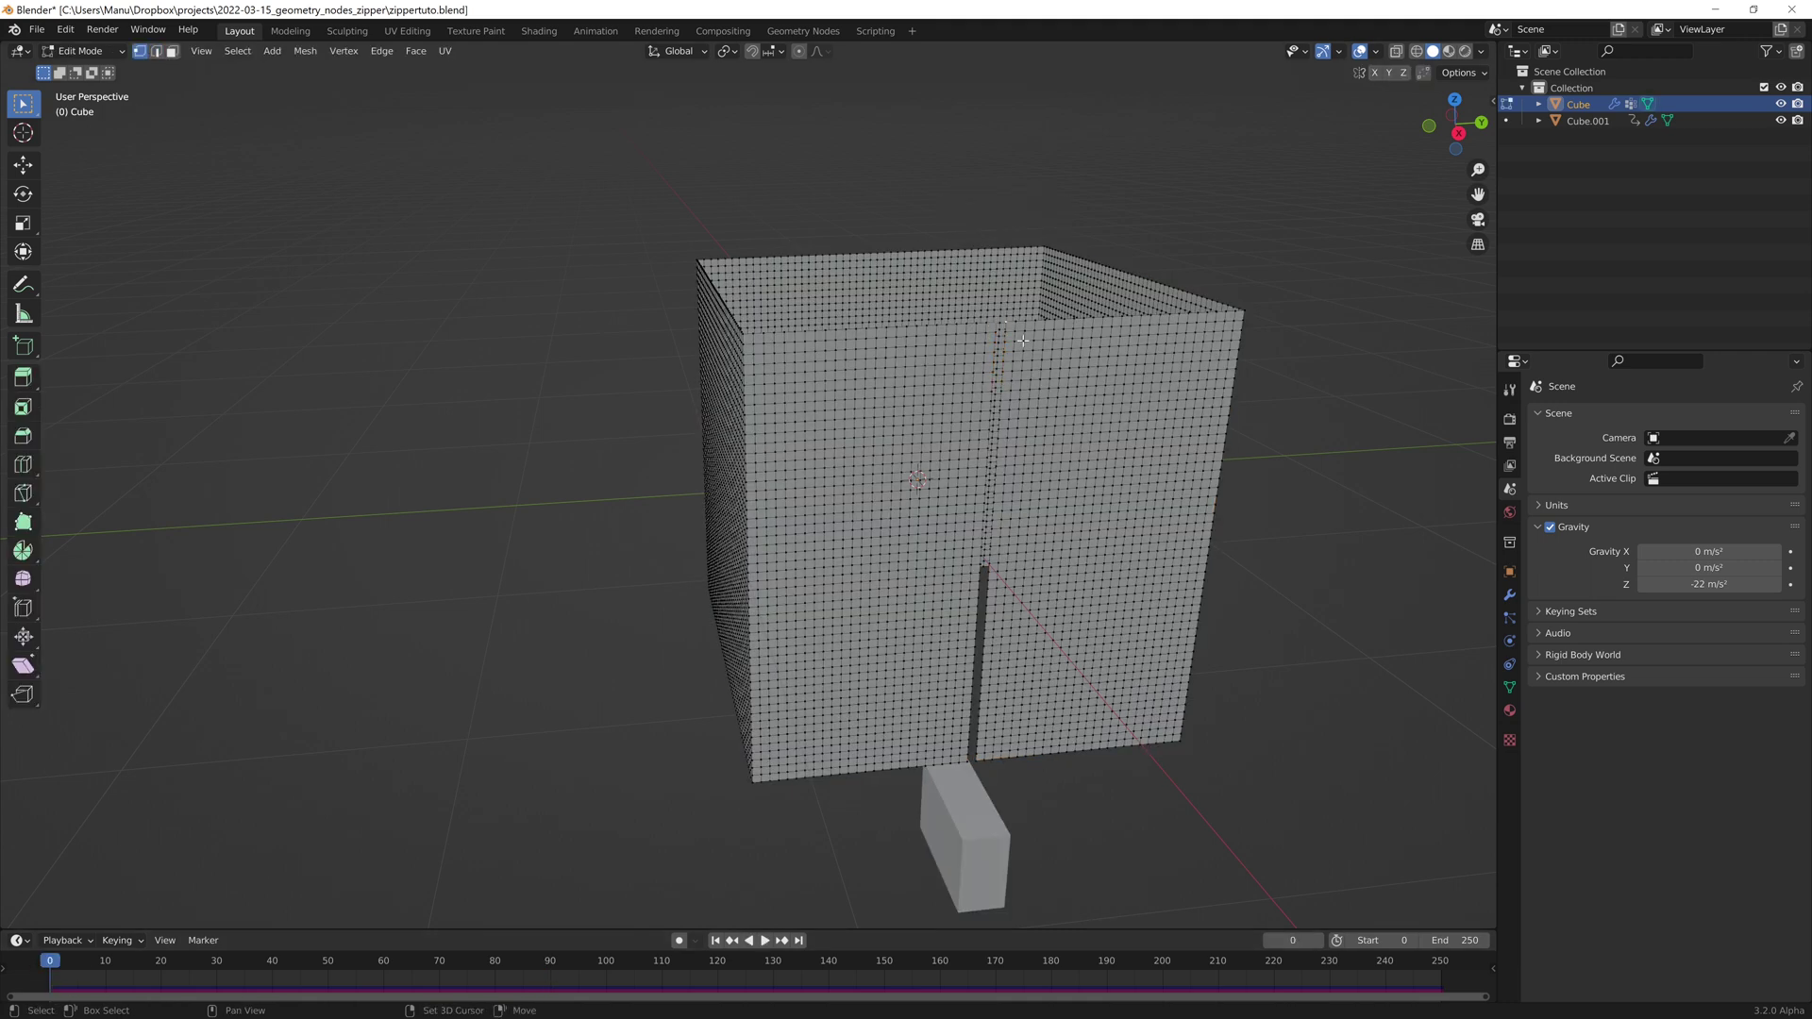
key(g)
key(x)
click(1067, 411)
key(s)
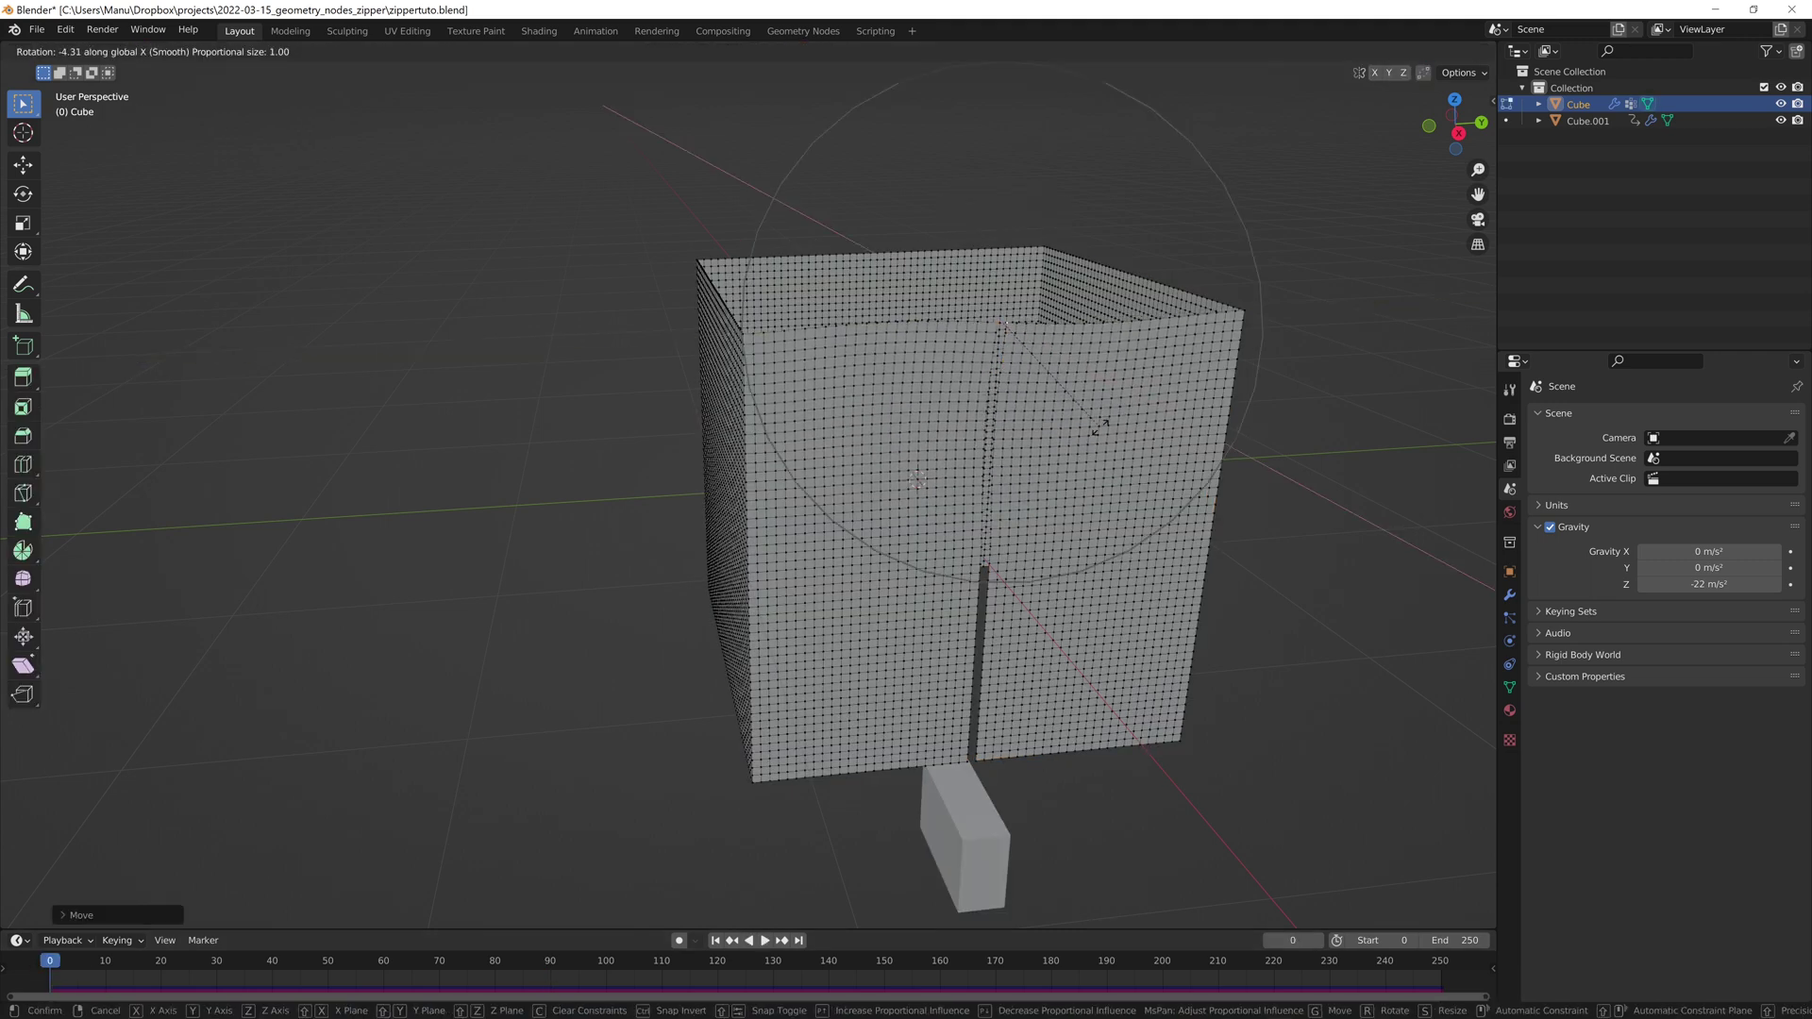
click(1095, 429)
key(Tab)
Step: Play the animation briefly to check the reshaped cube and return to the first frame
key(space)
key(space)
key(shift+Left)
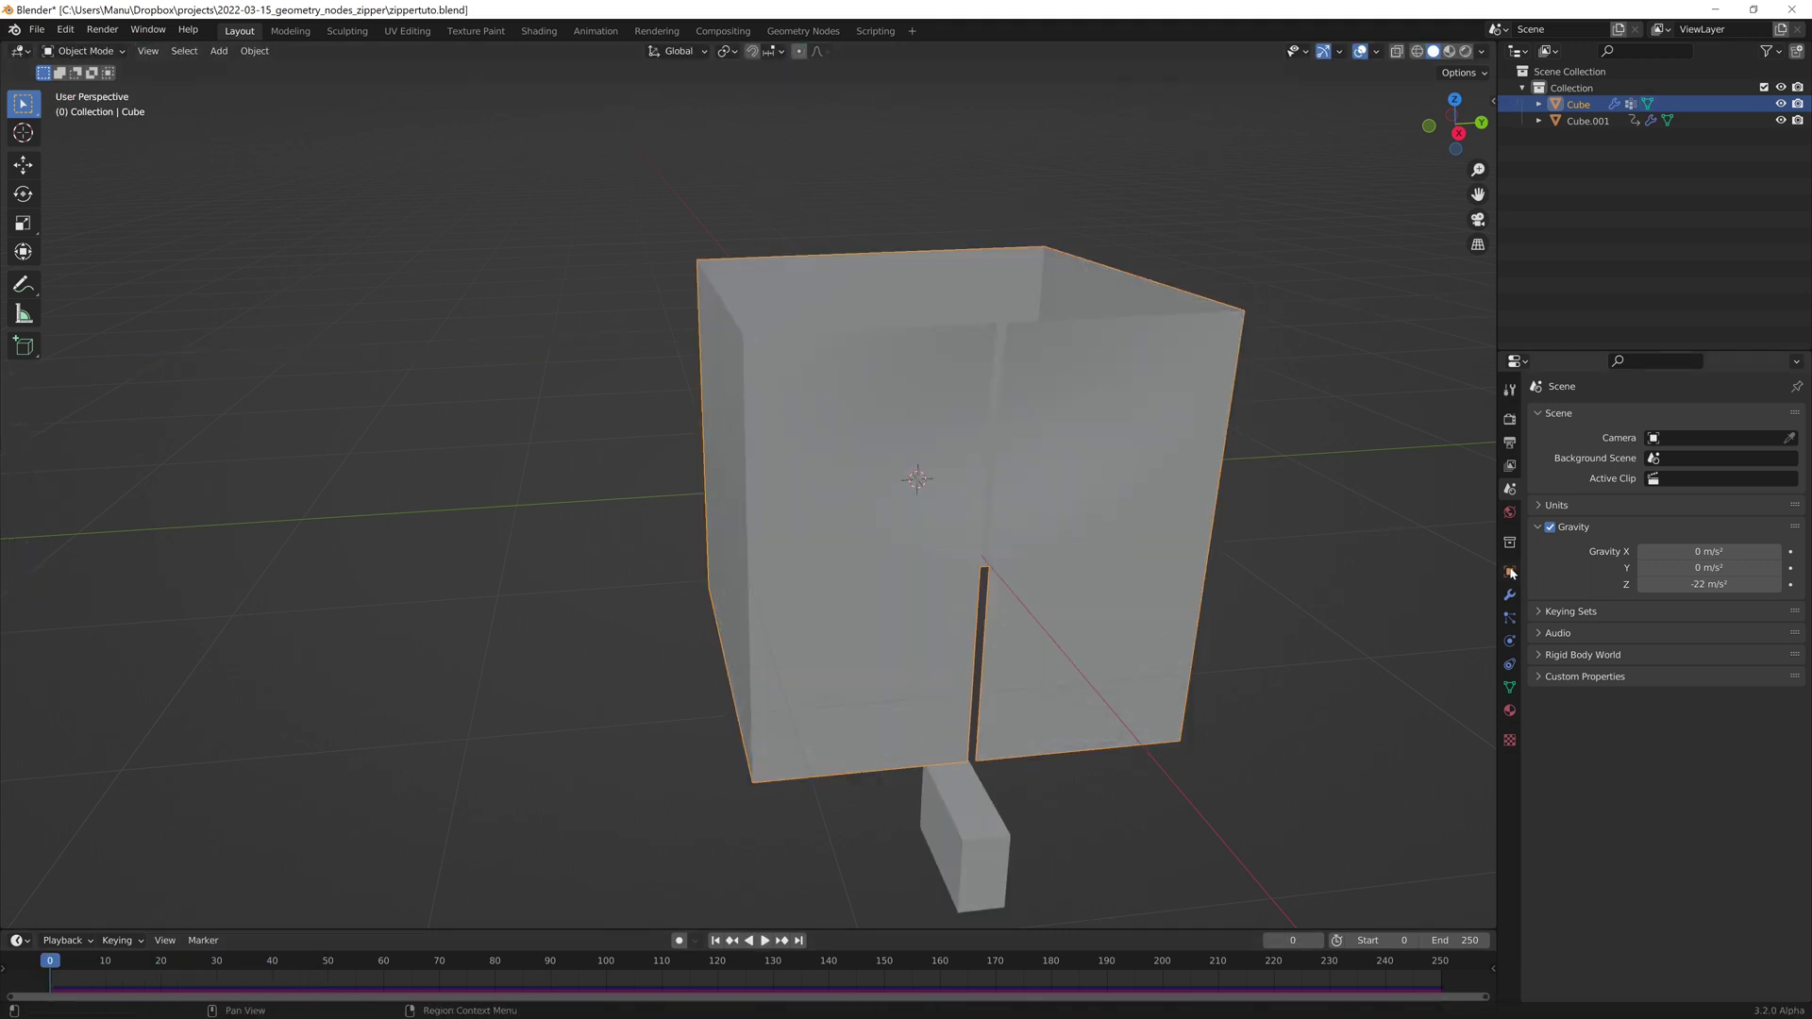
Step: Delete the existing bake of the cube's cloth simulation
click(1510, 618)
click(1510, 598)
click(1511, 642)
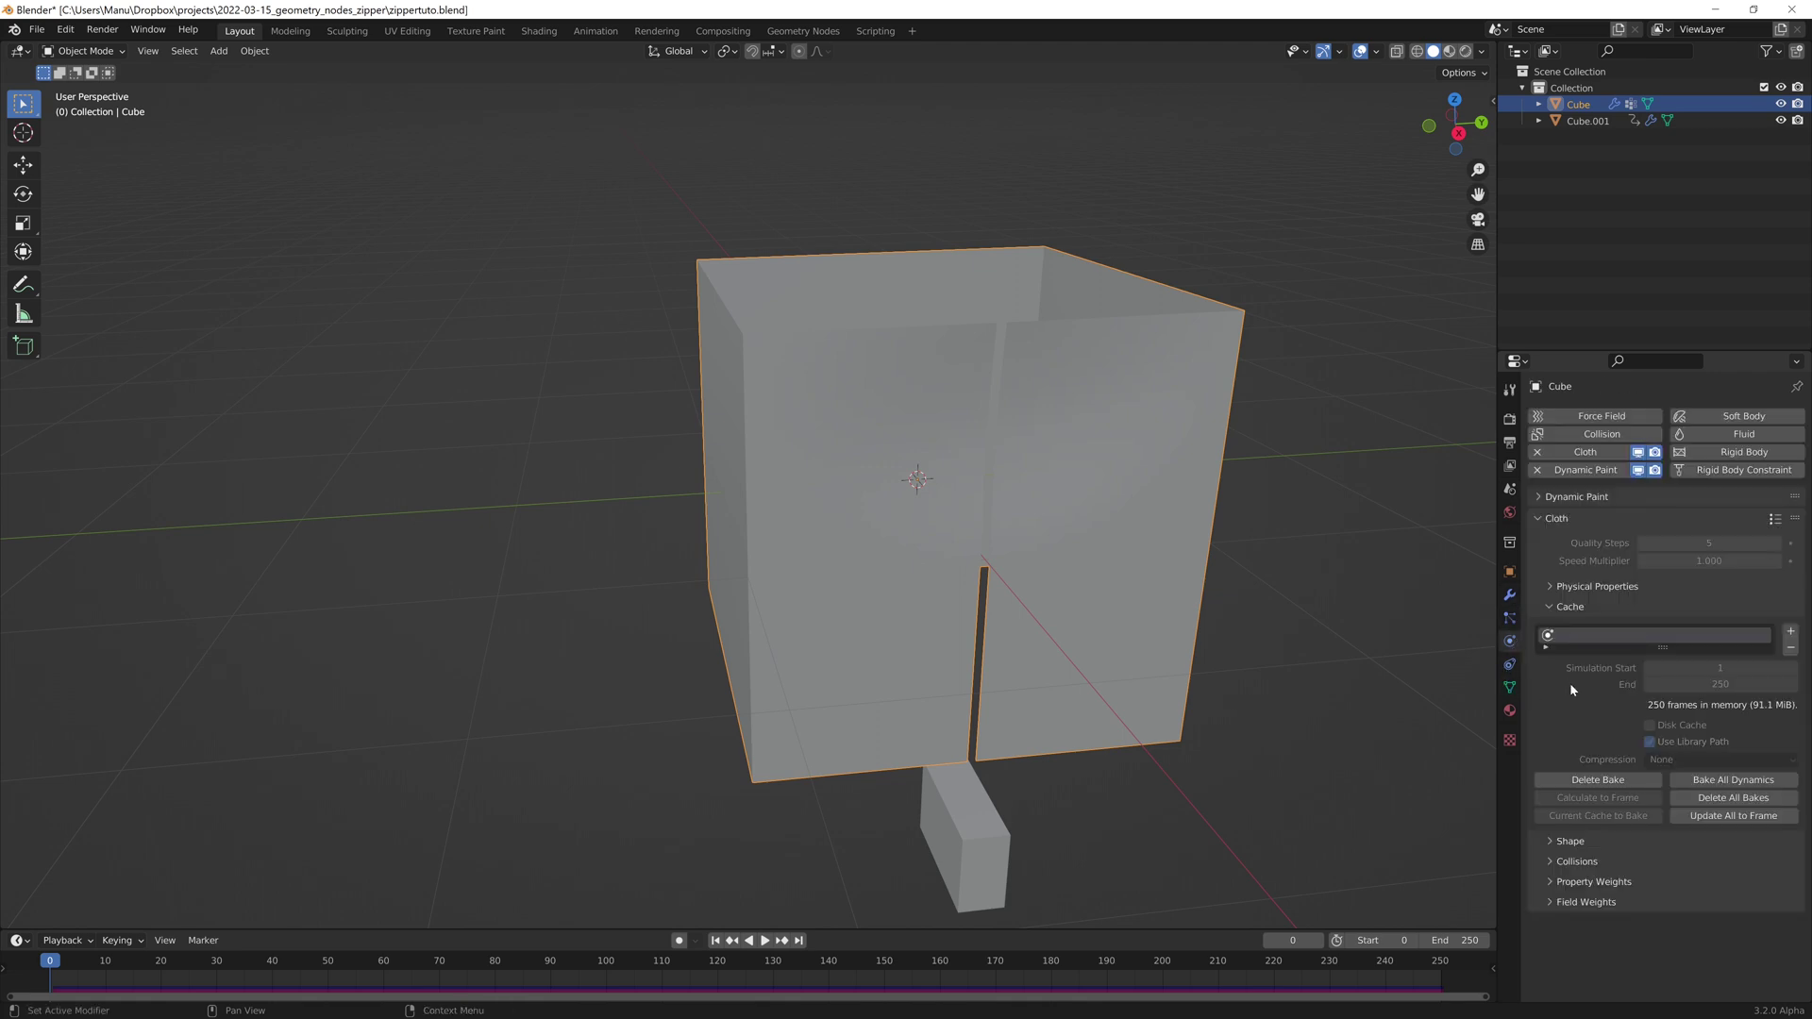
click(1597, 779)
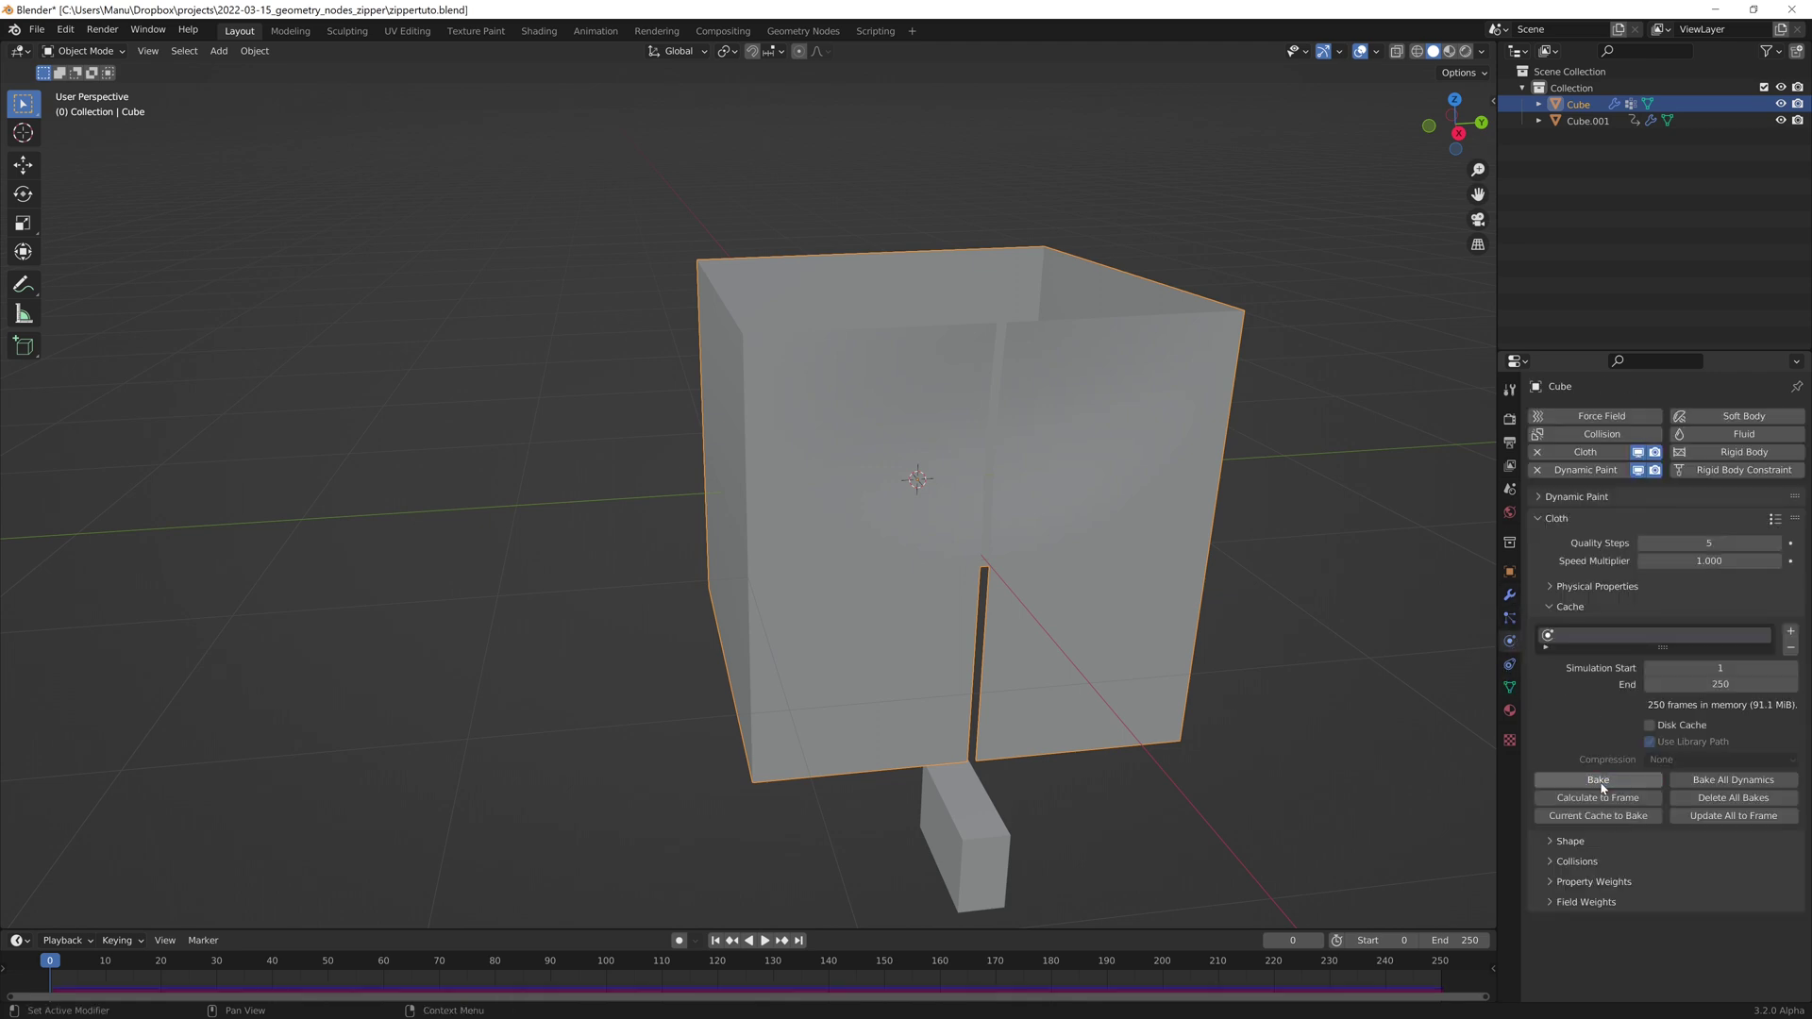
Step: Delete the existing bake of the cube's Dynamic Paint canvas and bake the weight surface again
click(1578, 515)
click(1581, 496)
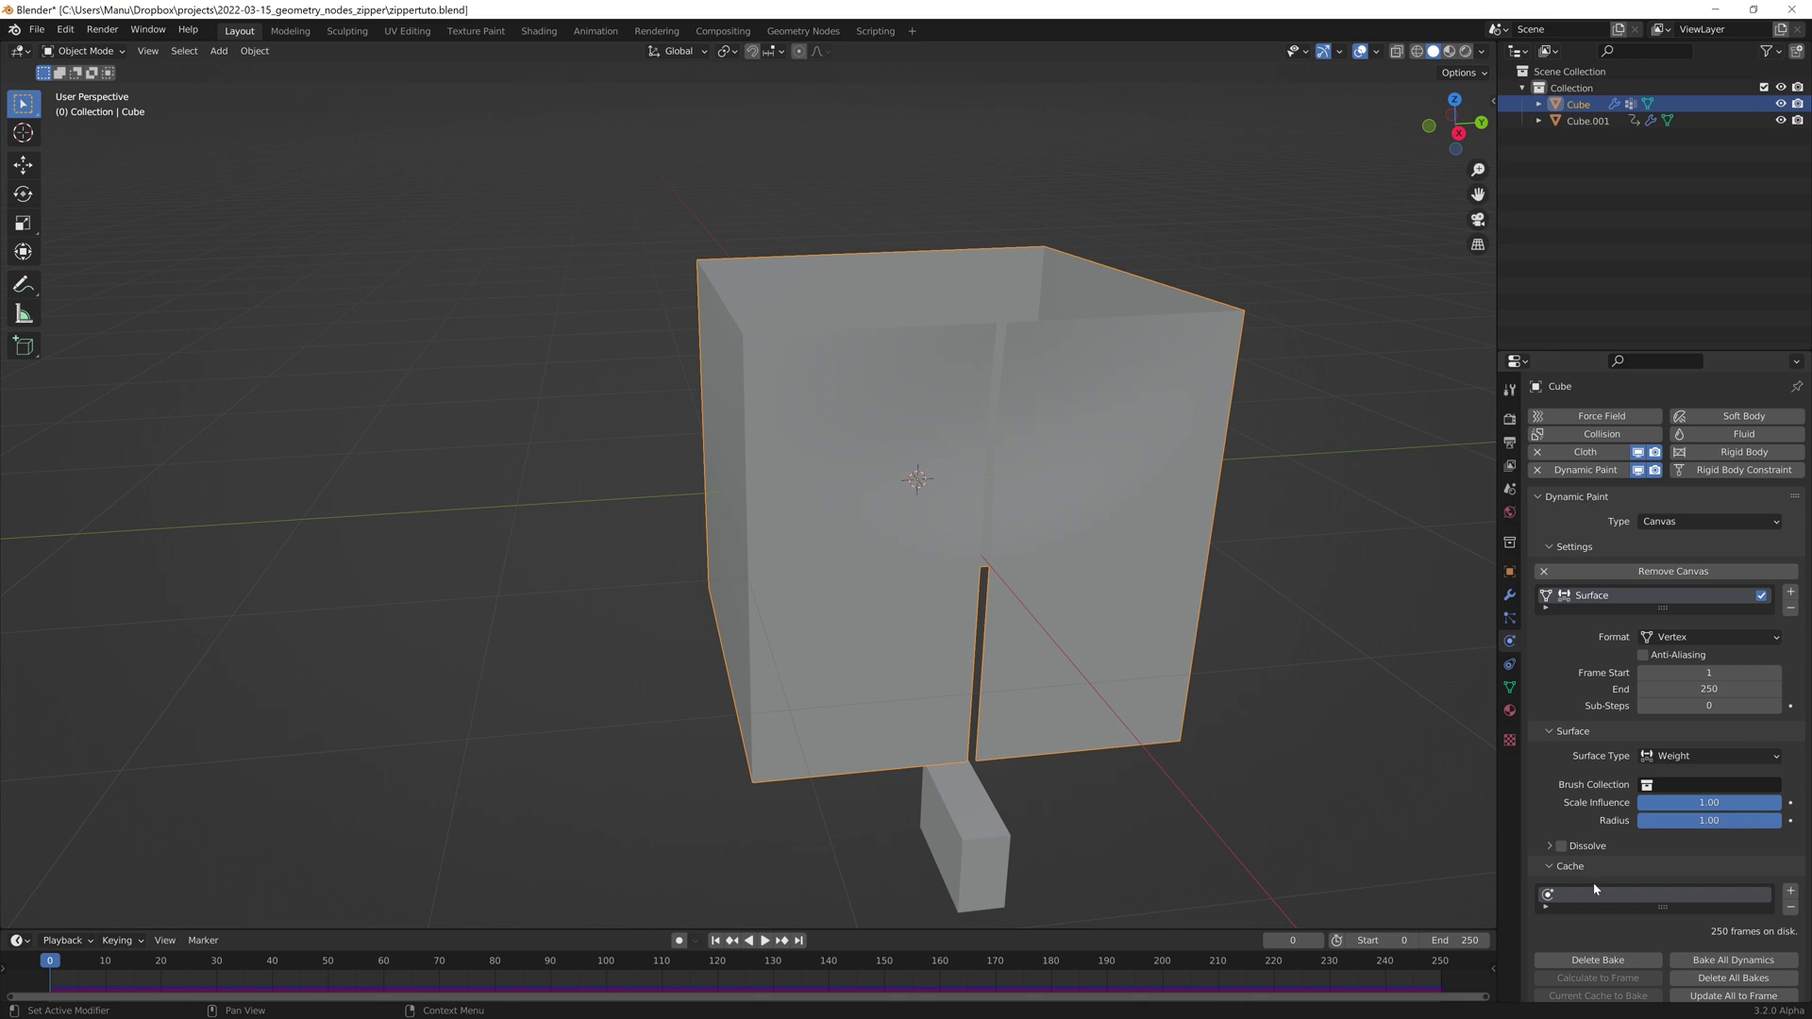
click(1597, 959)
click(1597, 960)
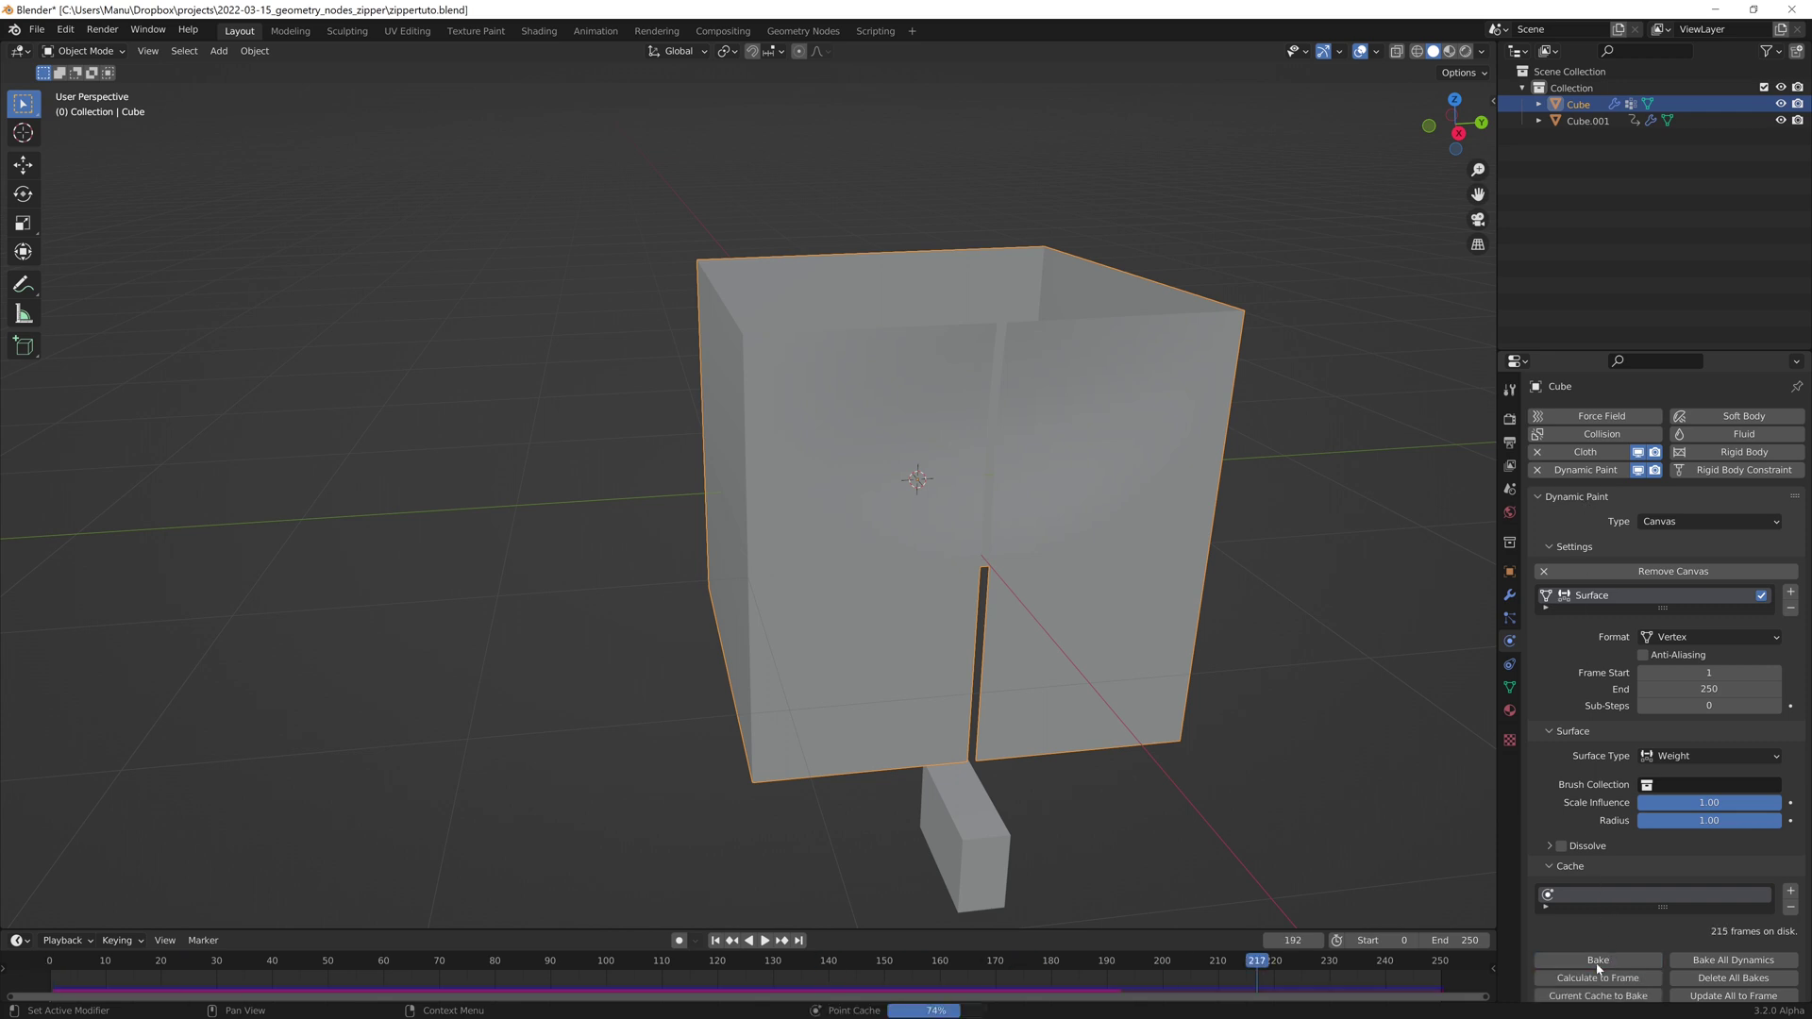
click(1597, 959)
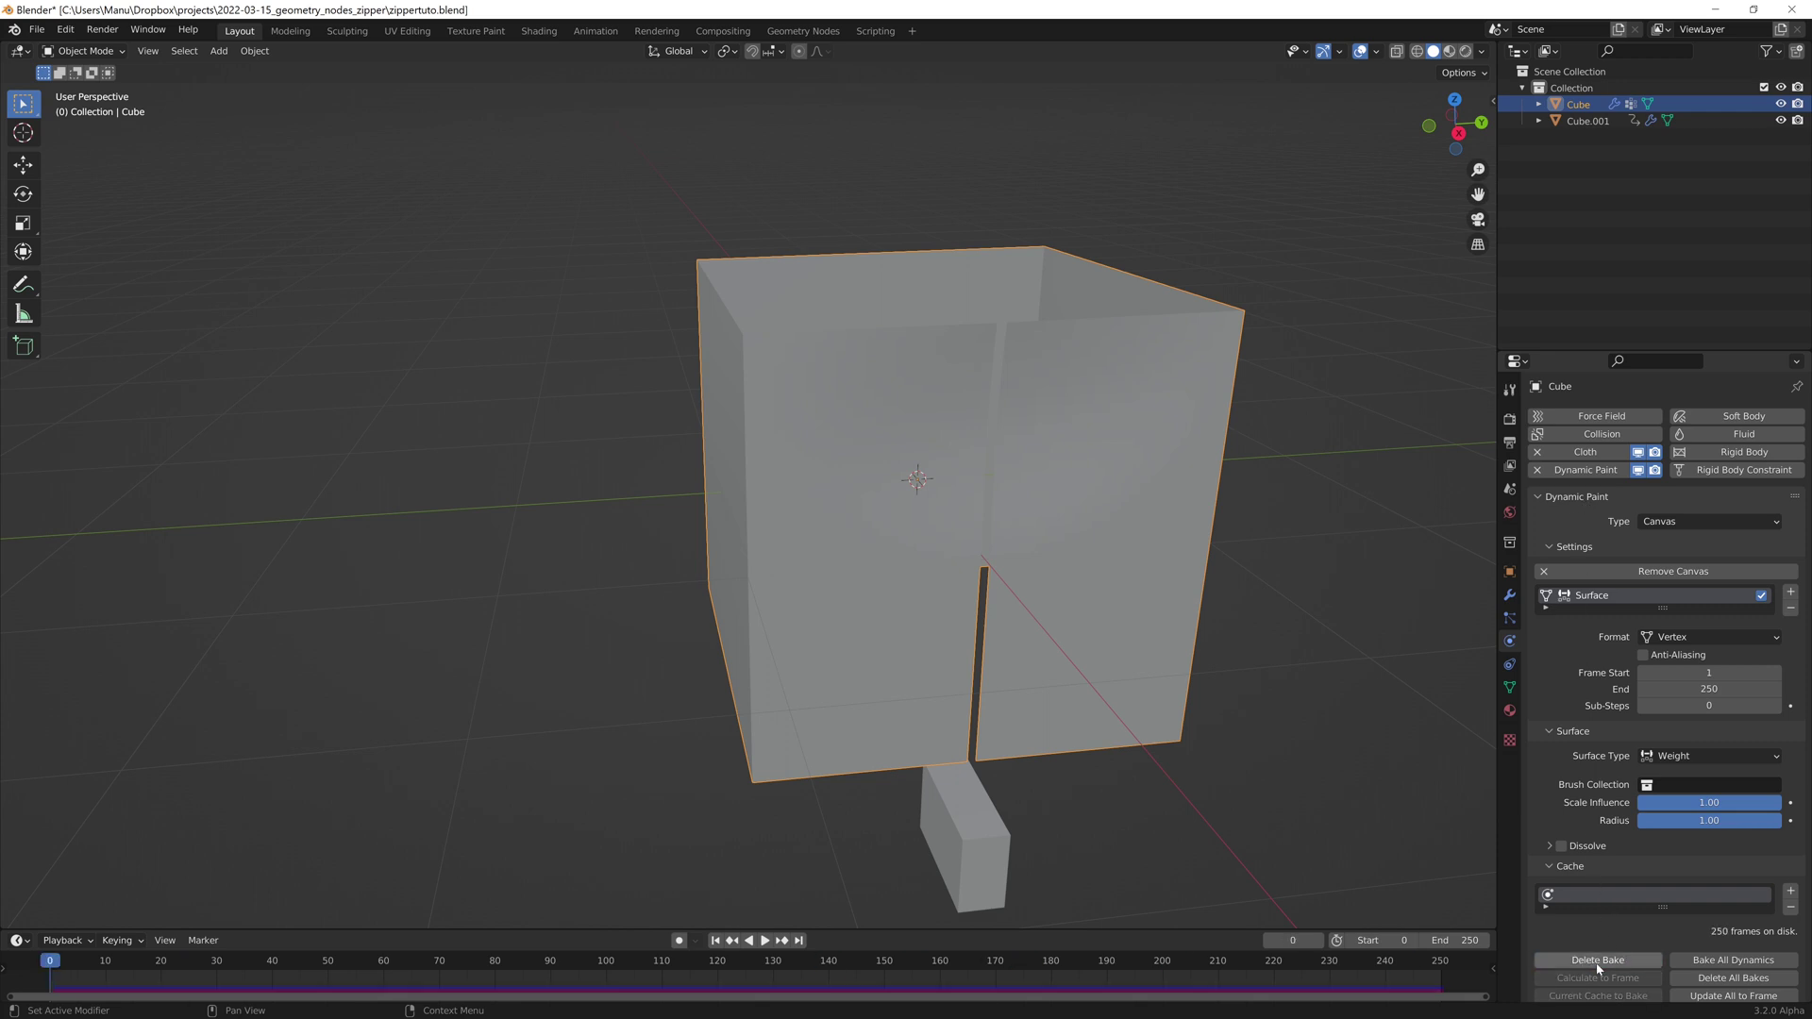
click(1597, 959)
Step: Play the animation to check the new Dynamic Paint bake and return to frame 0
key(space)
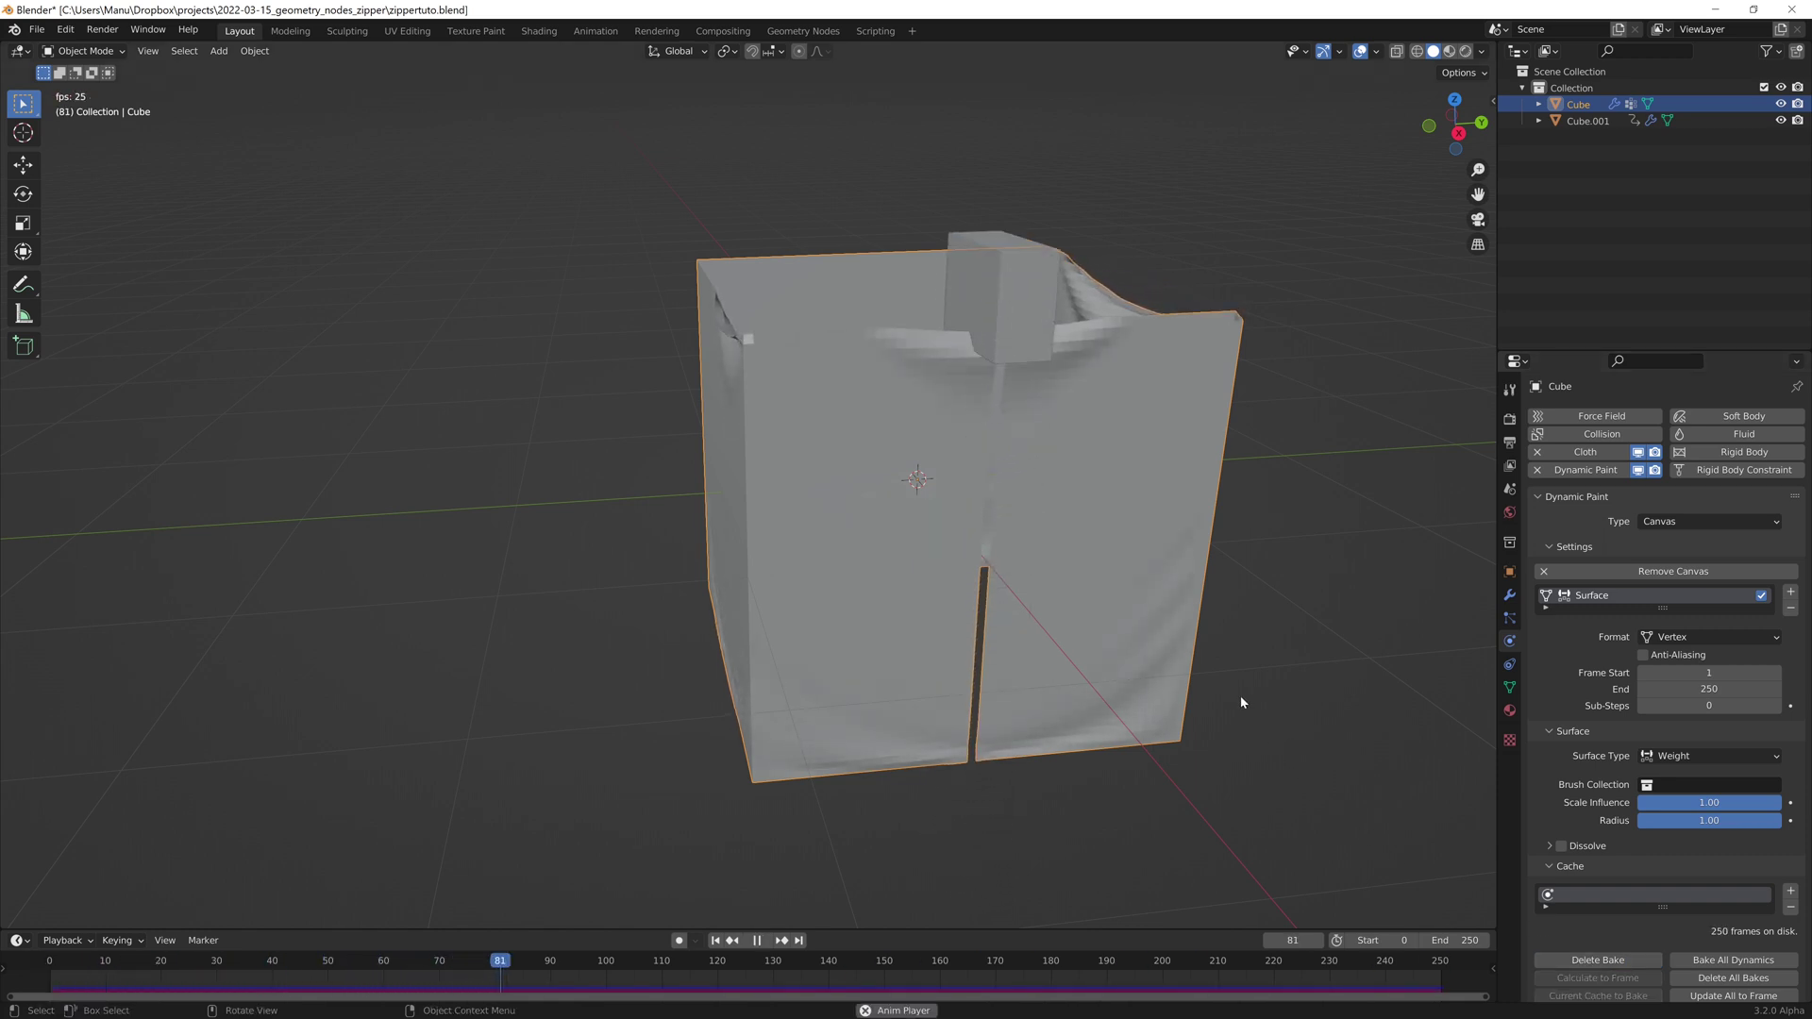
key(space)
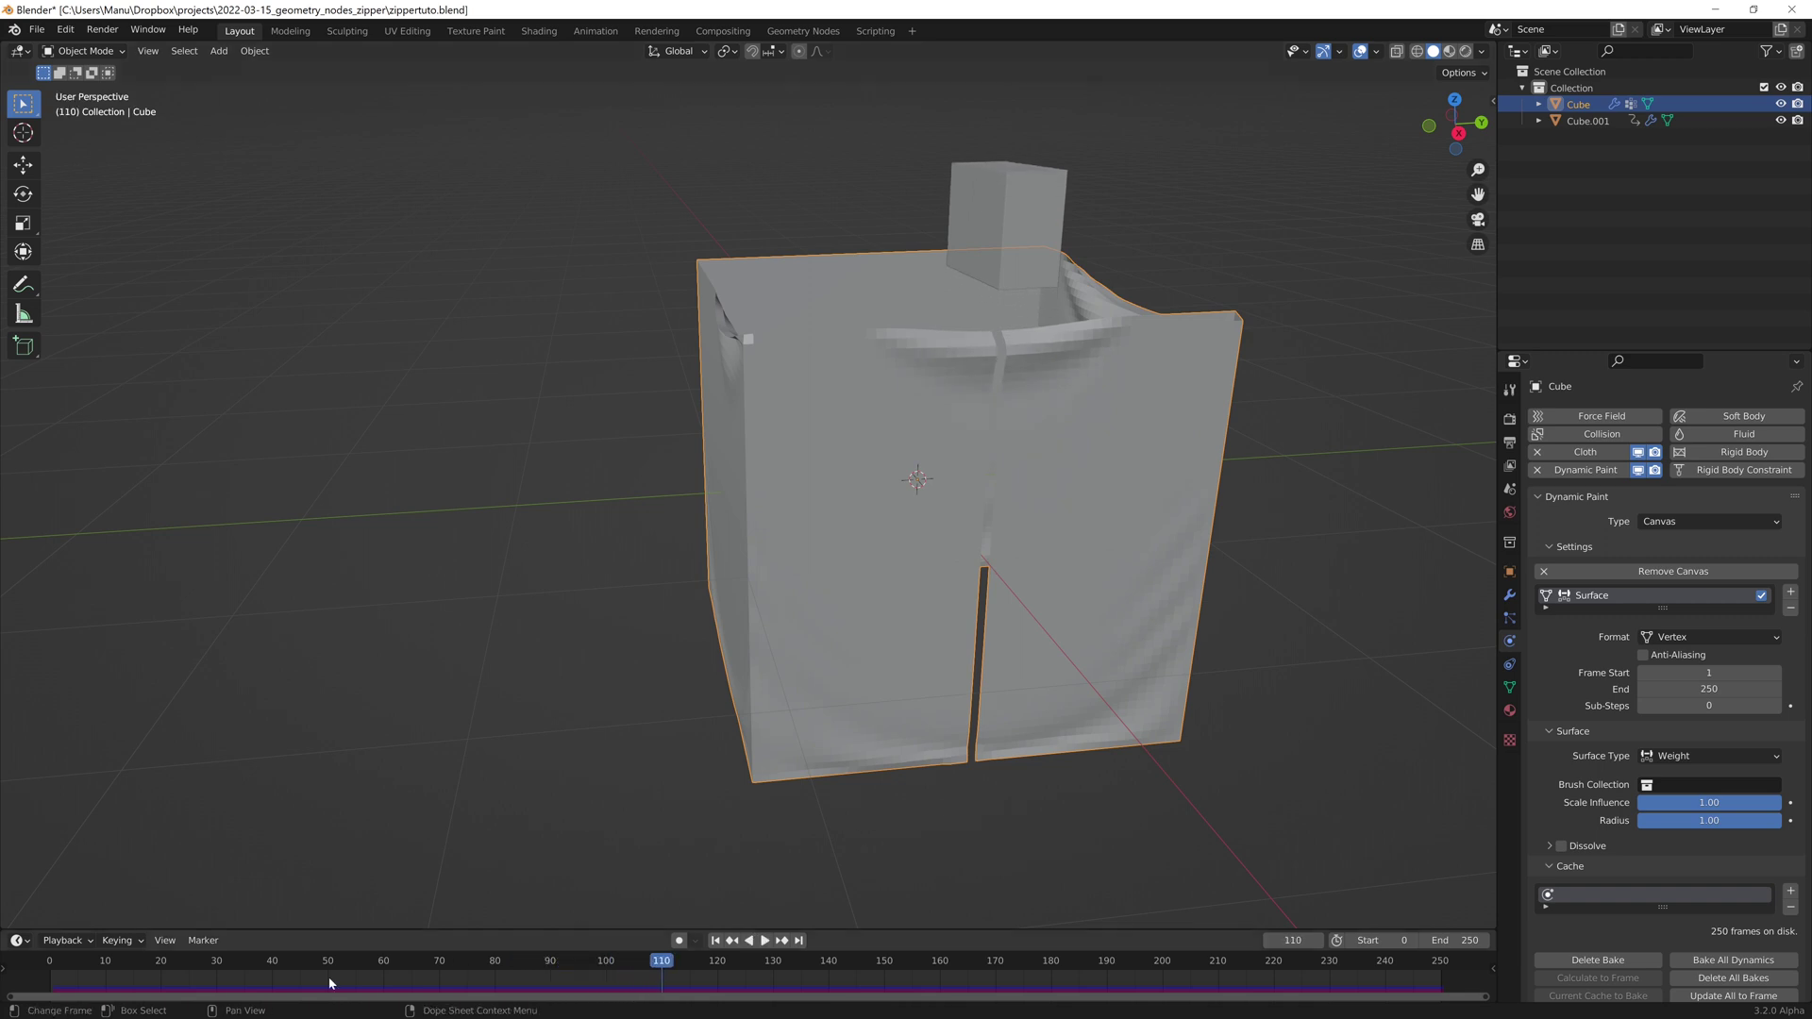
click(18, 961)
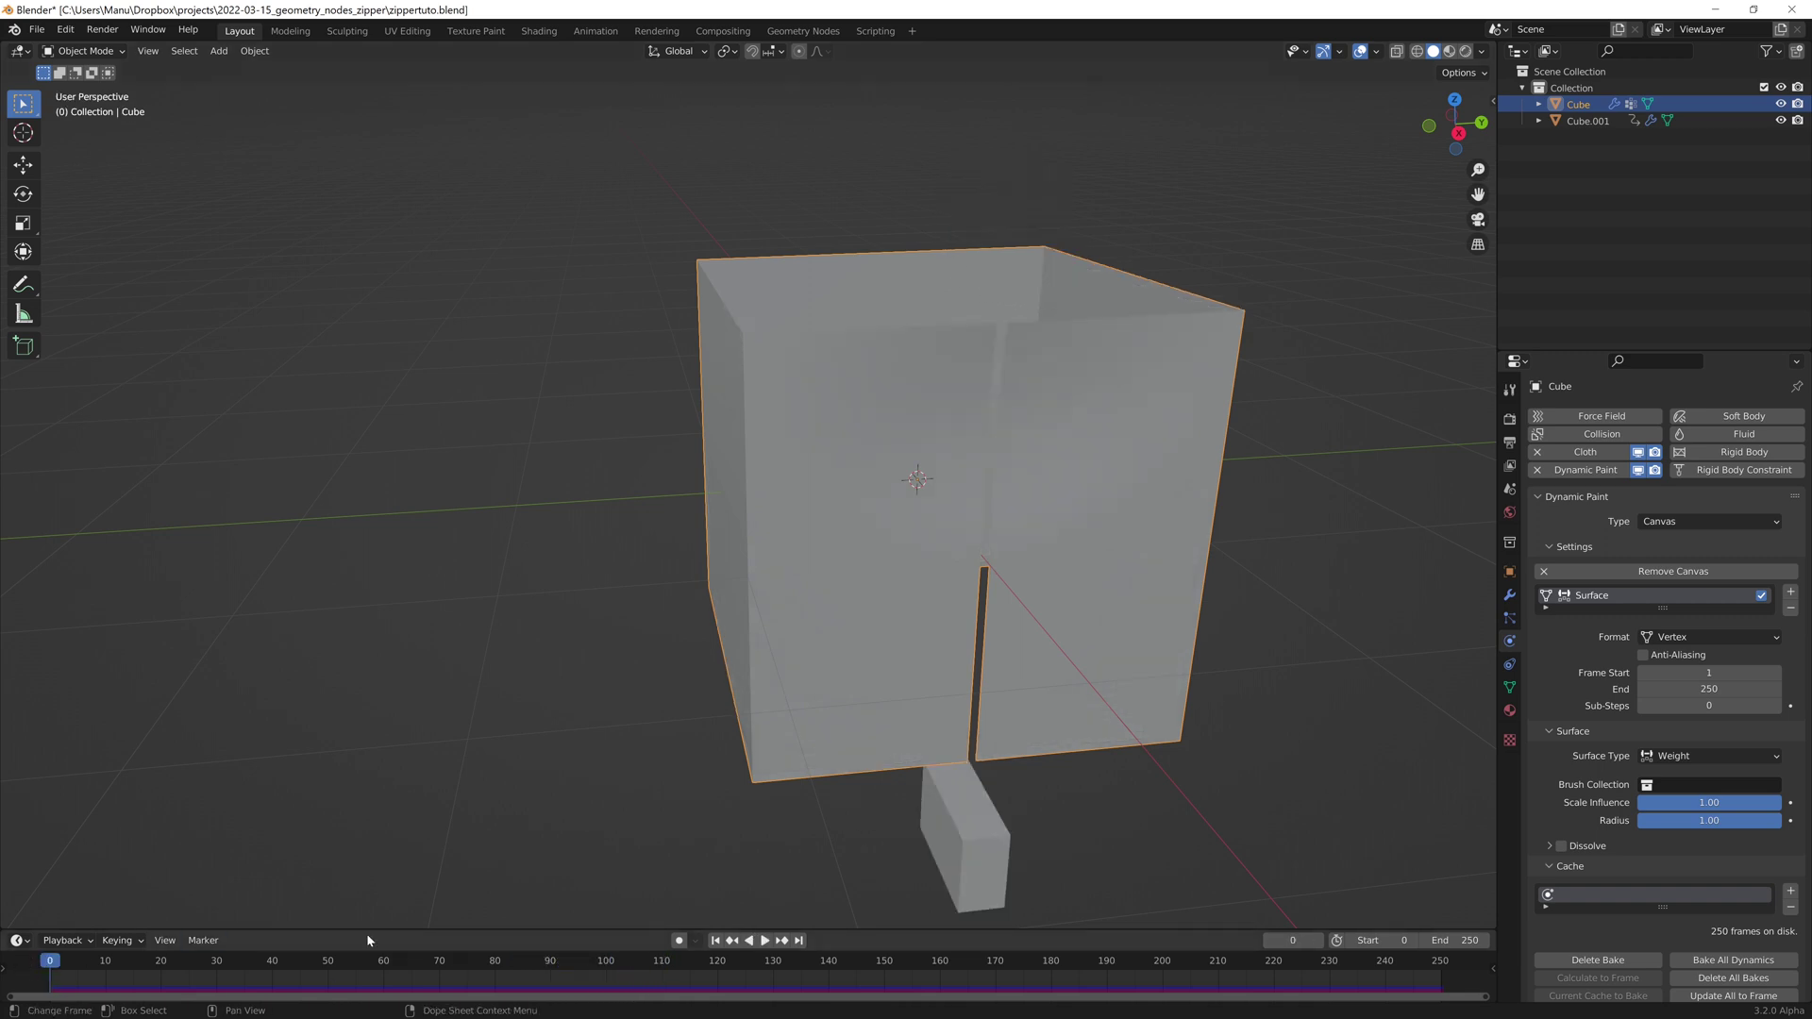
Step: Bake the cube's cloth simulation and play the animation to about frame 197
click(1548, 497)
click(1555, 518)
click(1590, 781)
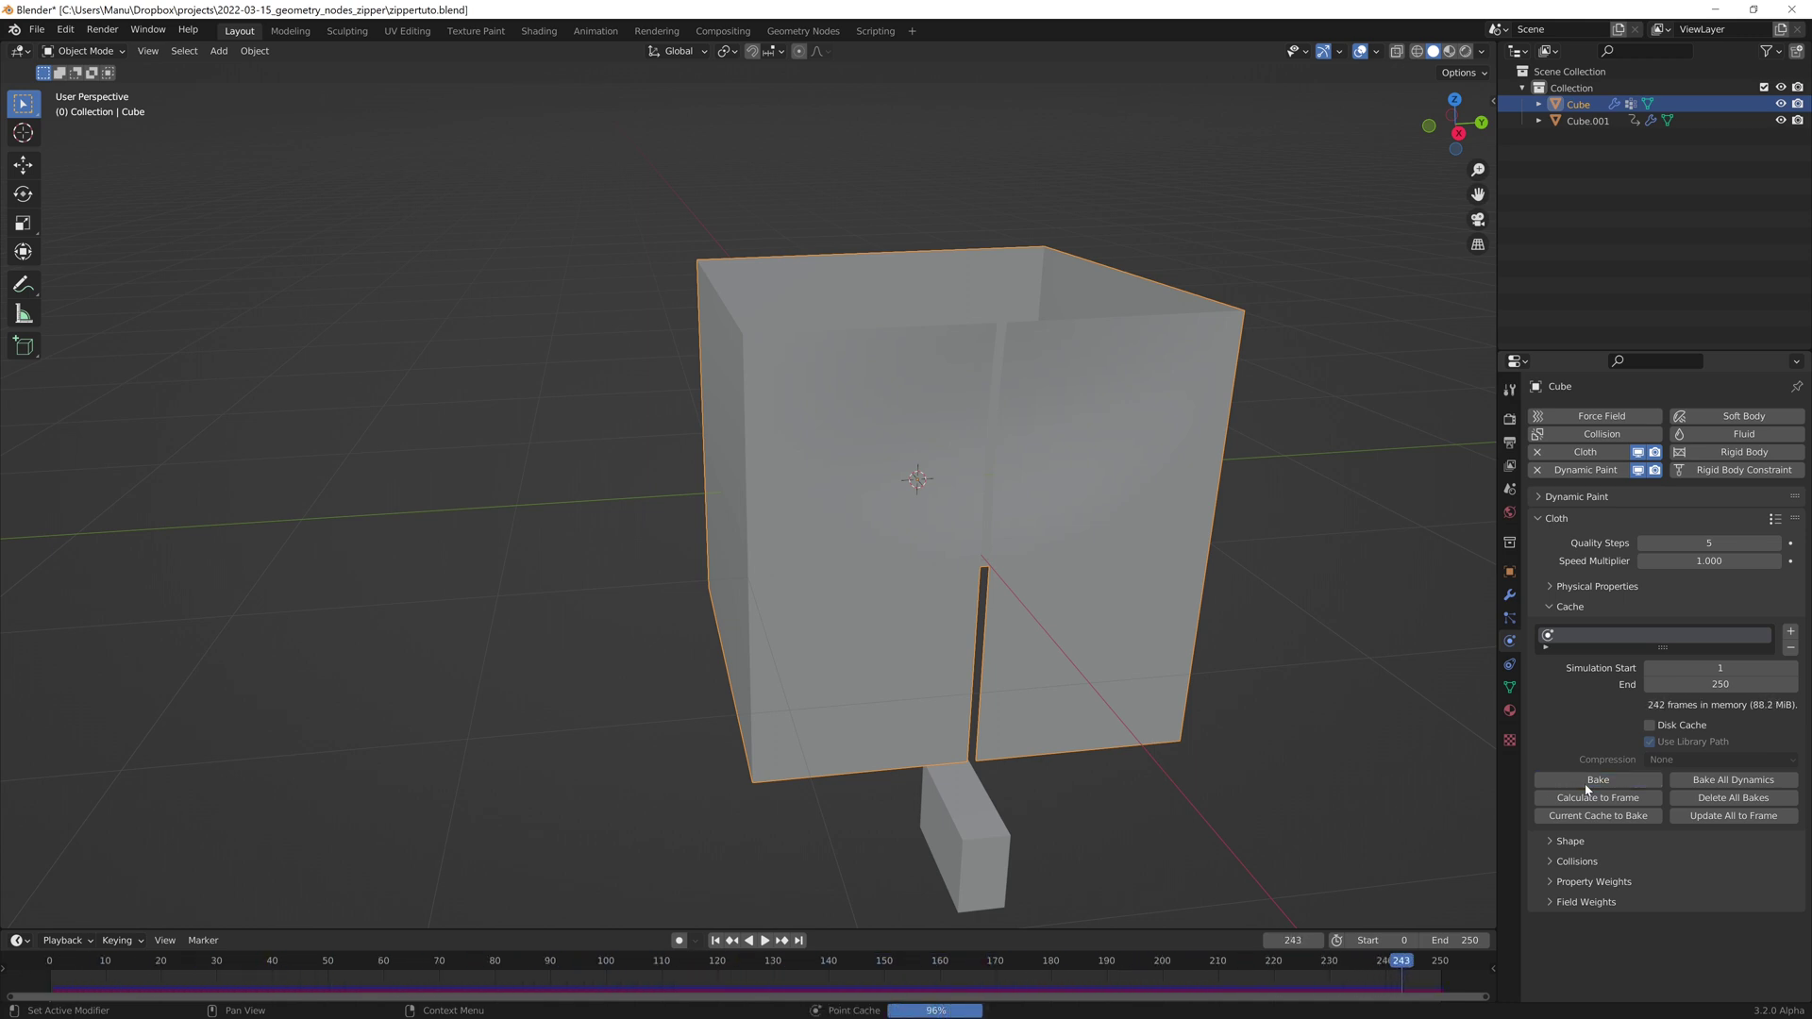
key(space)
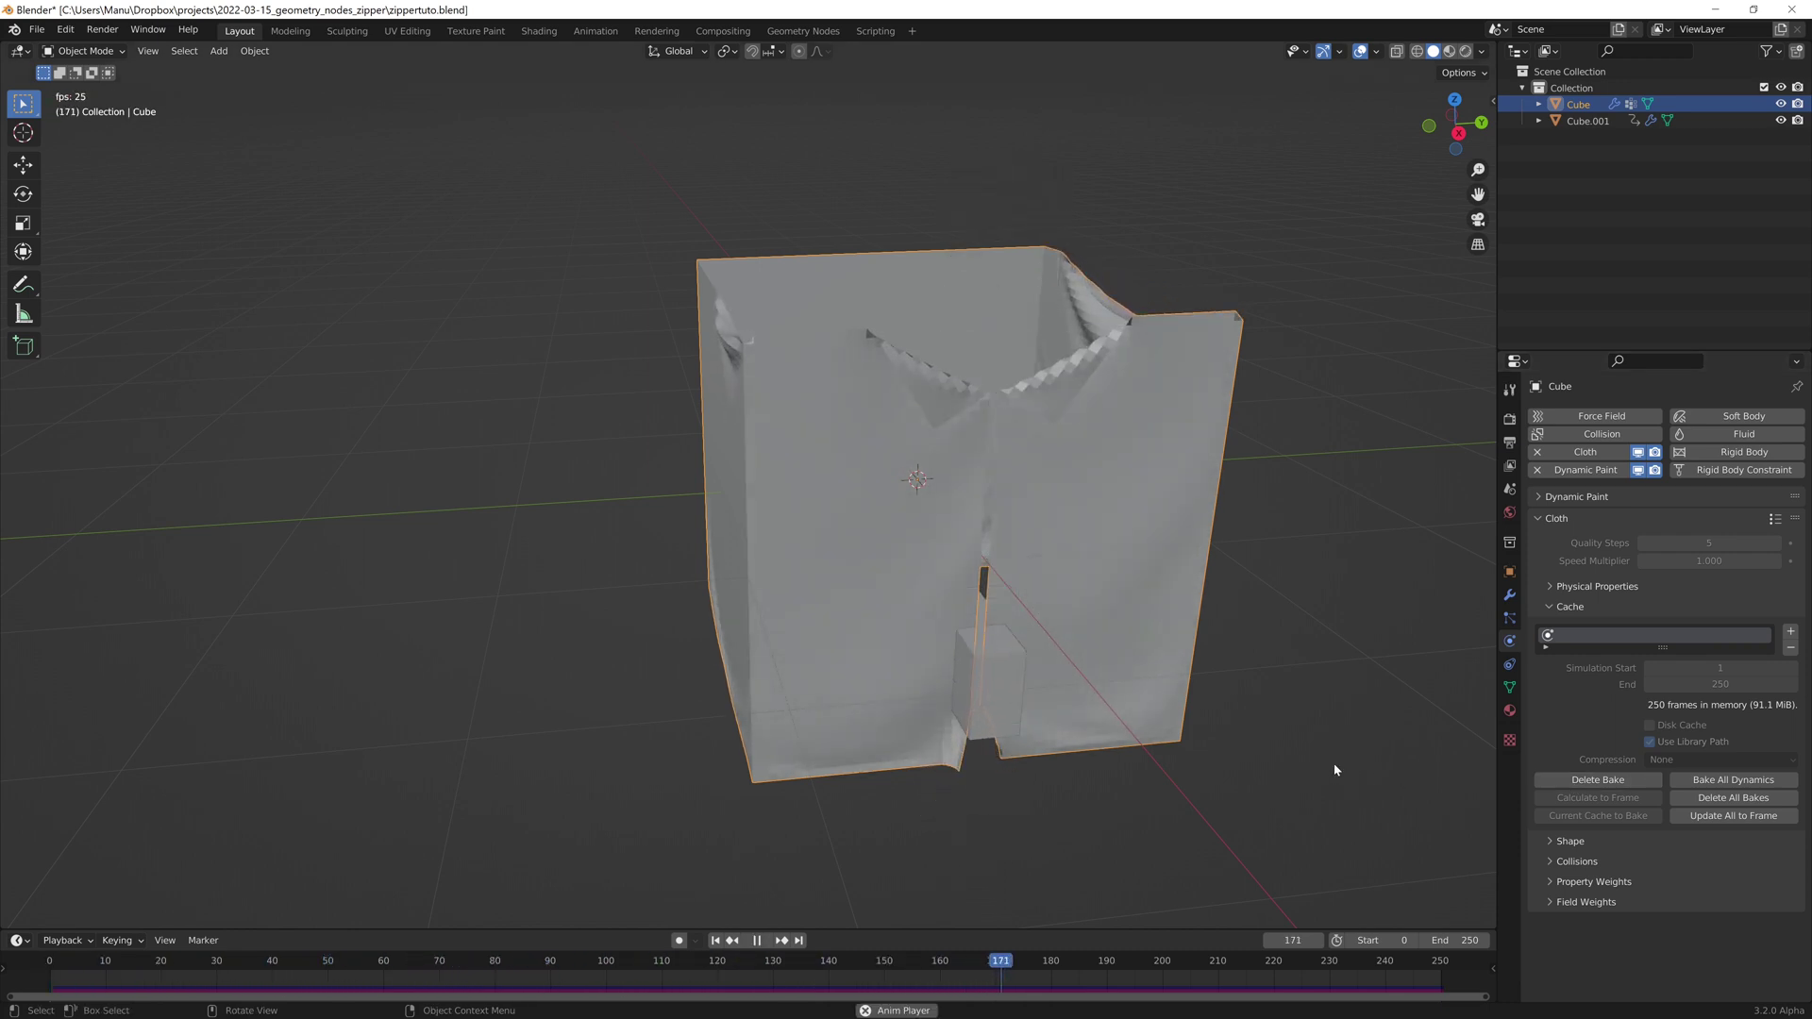
key(space)
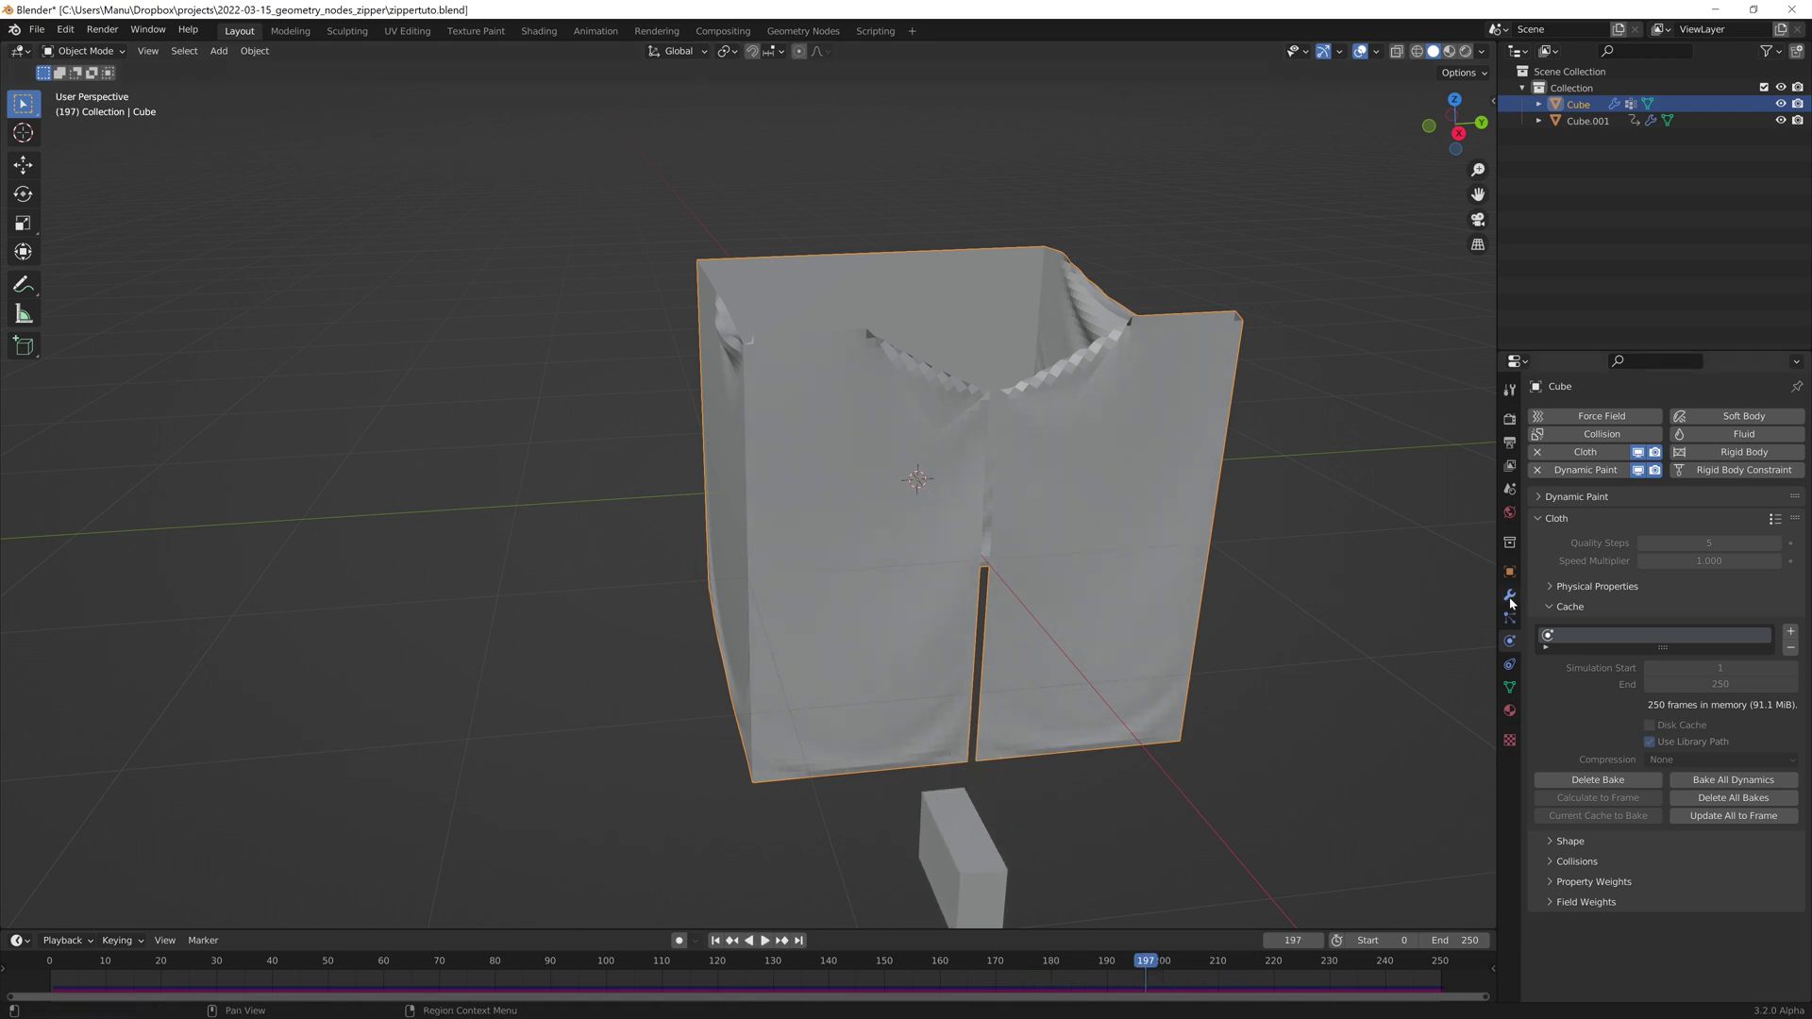
Step: Add a Subdivision Surface modifier to the cube with 2 viewport levels
click(1509, 594)
click(1614, 416)
click(1486, 721)
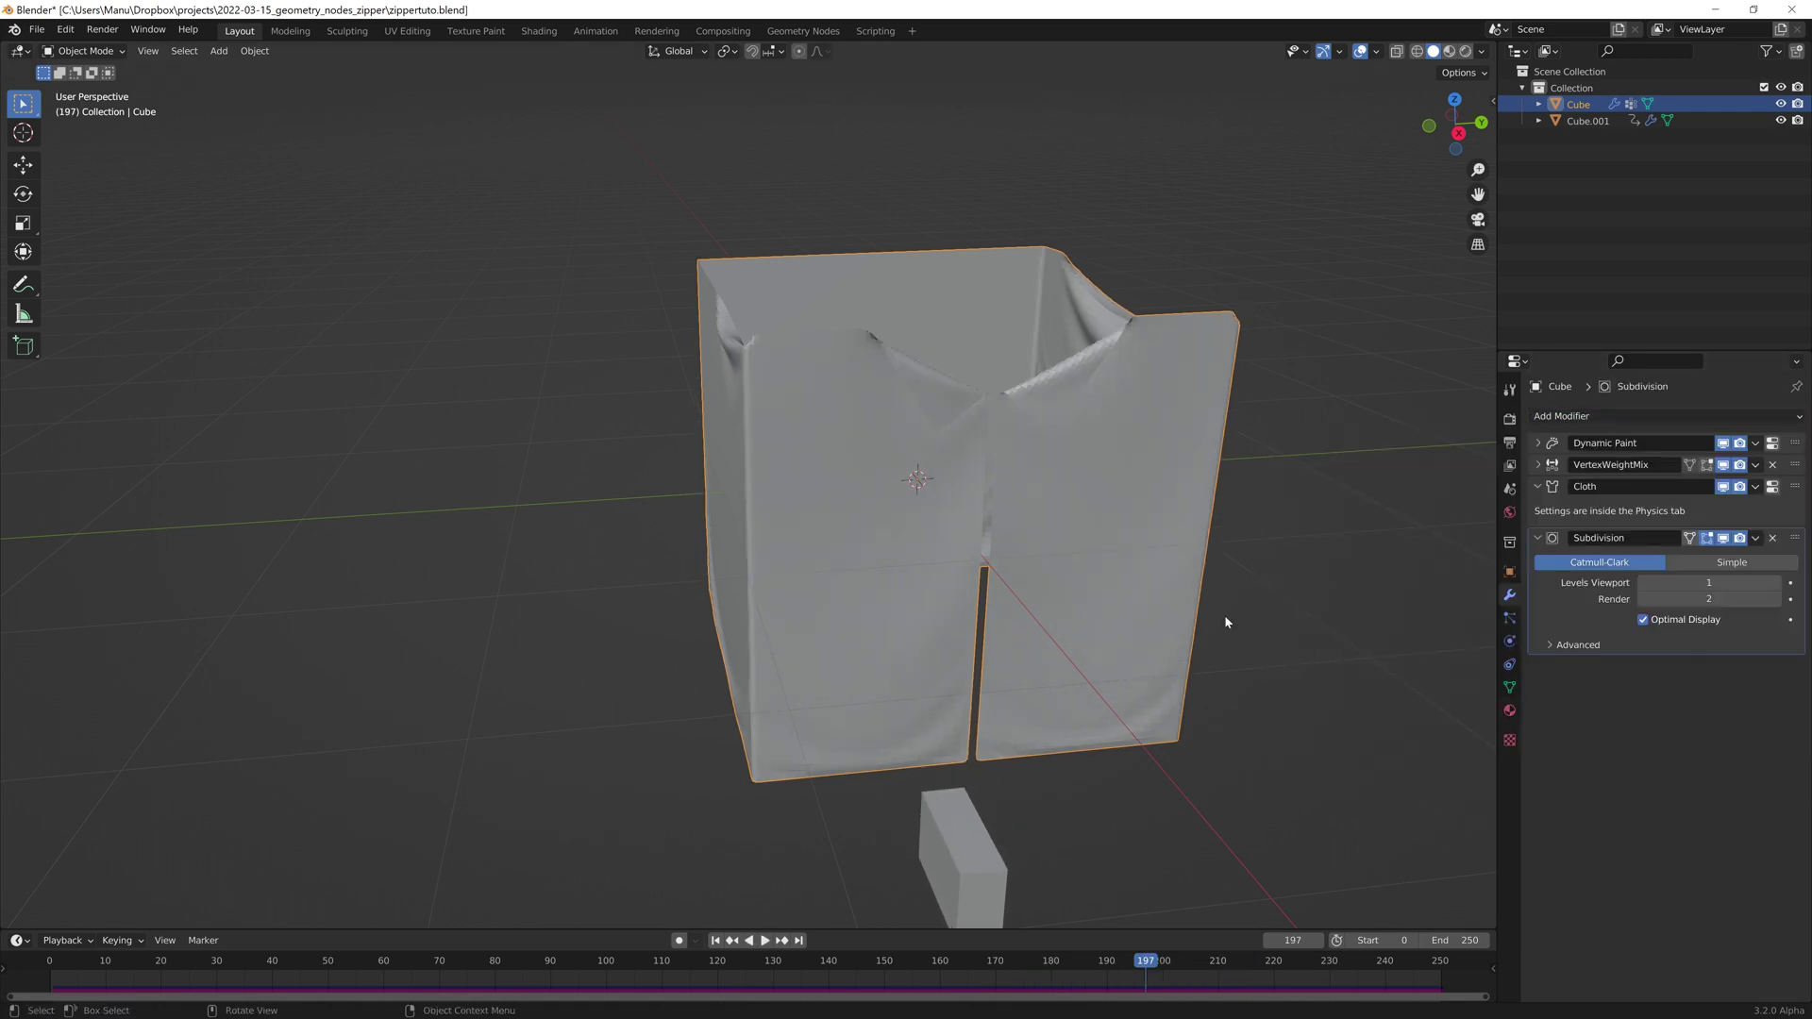
Step: Add a Solidify modifier to the cube, set its offset to 0 and adjust the thickness
click(1623, 416)
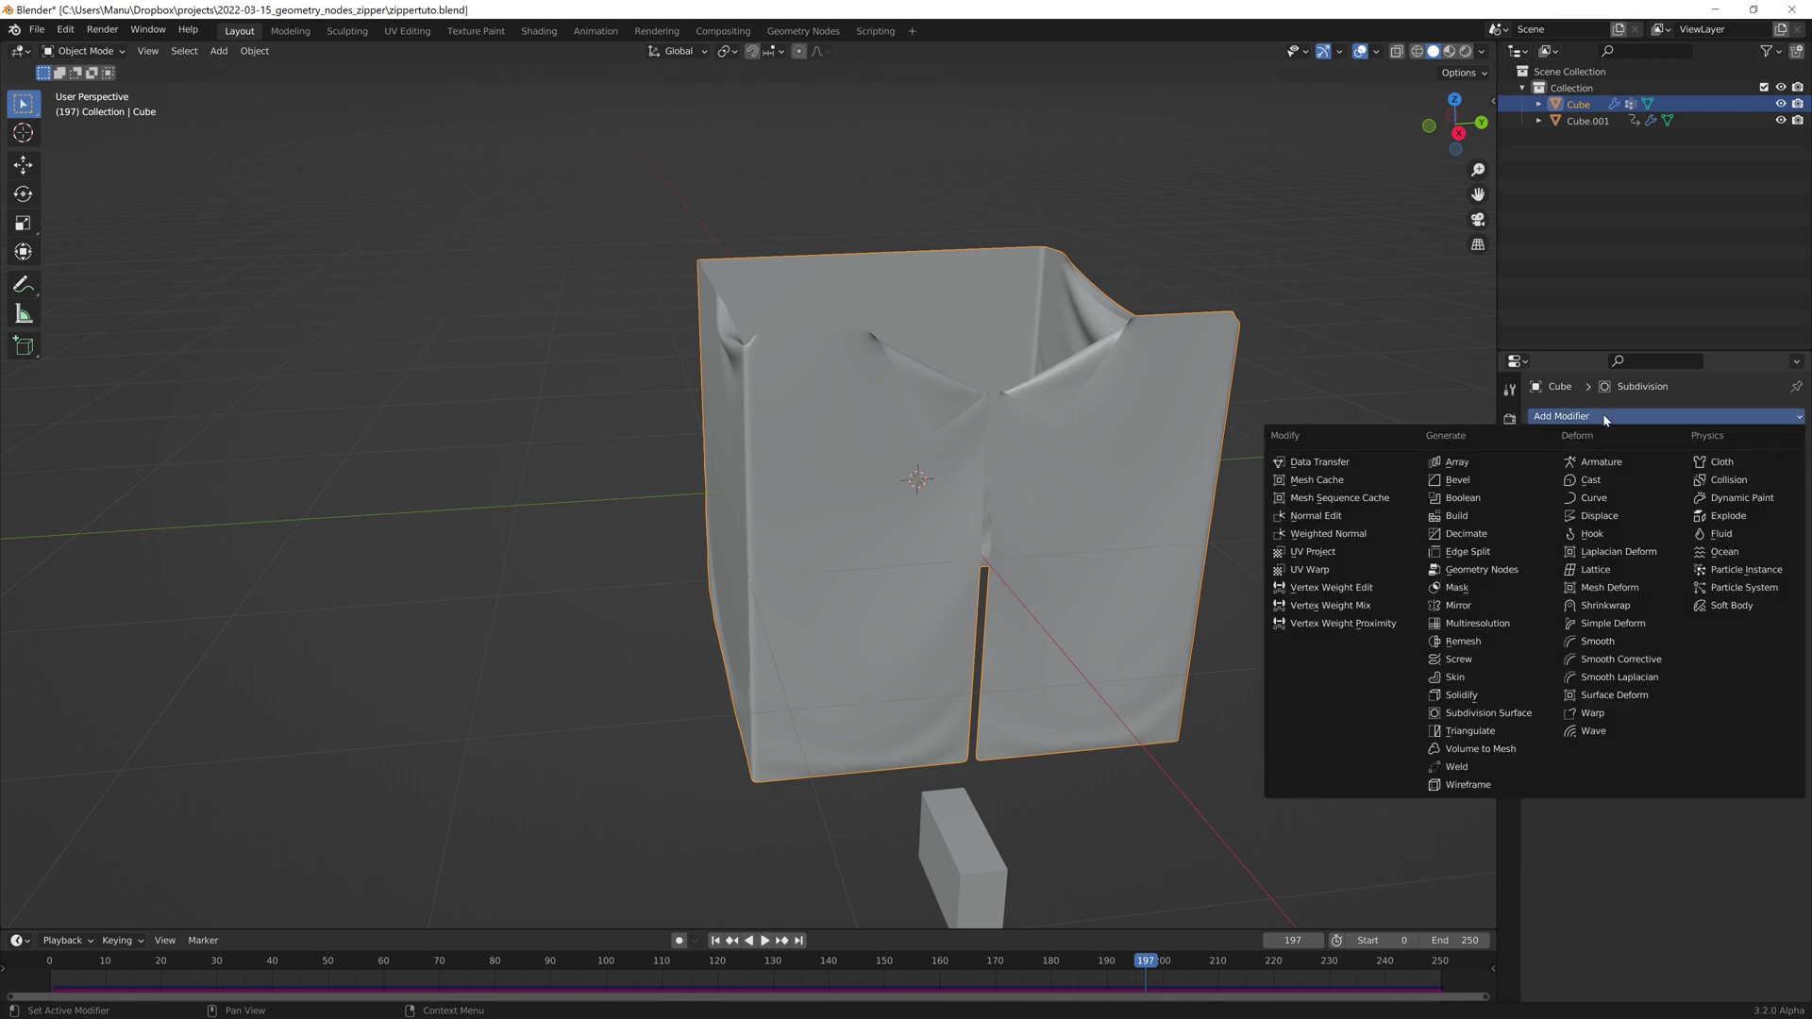
click(1478, 697)
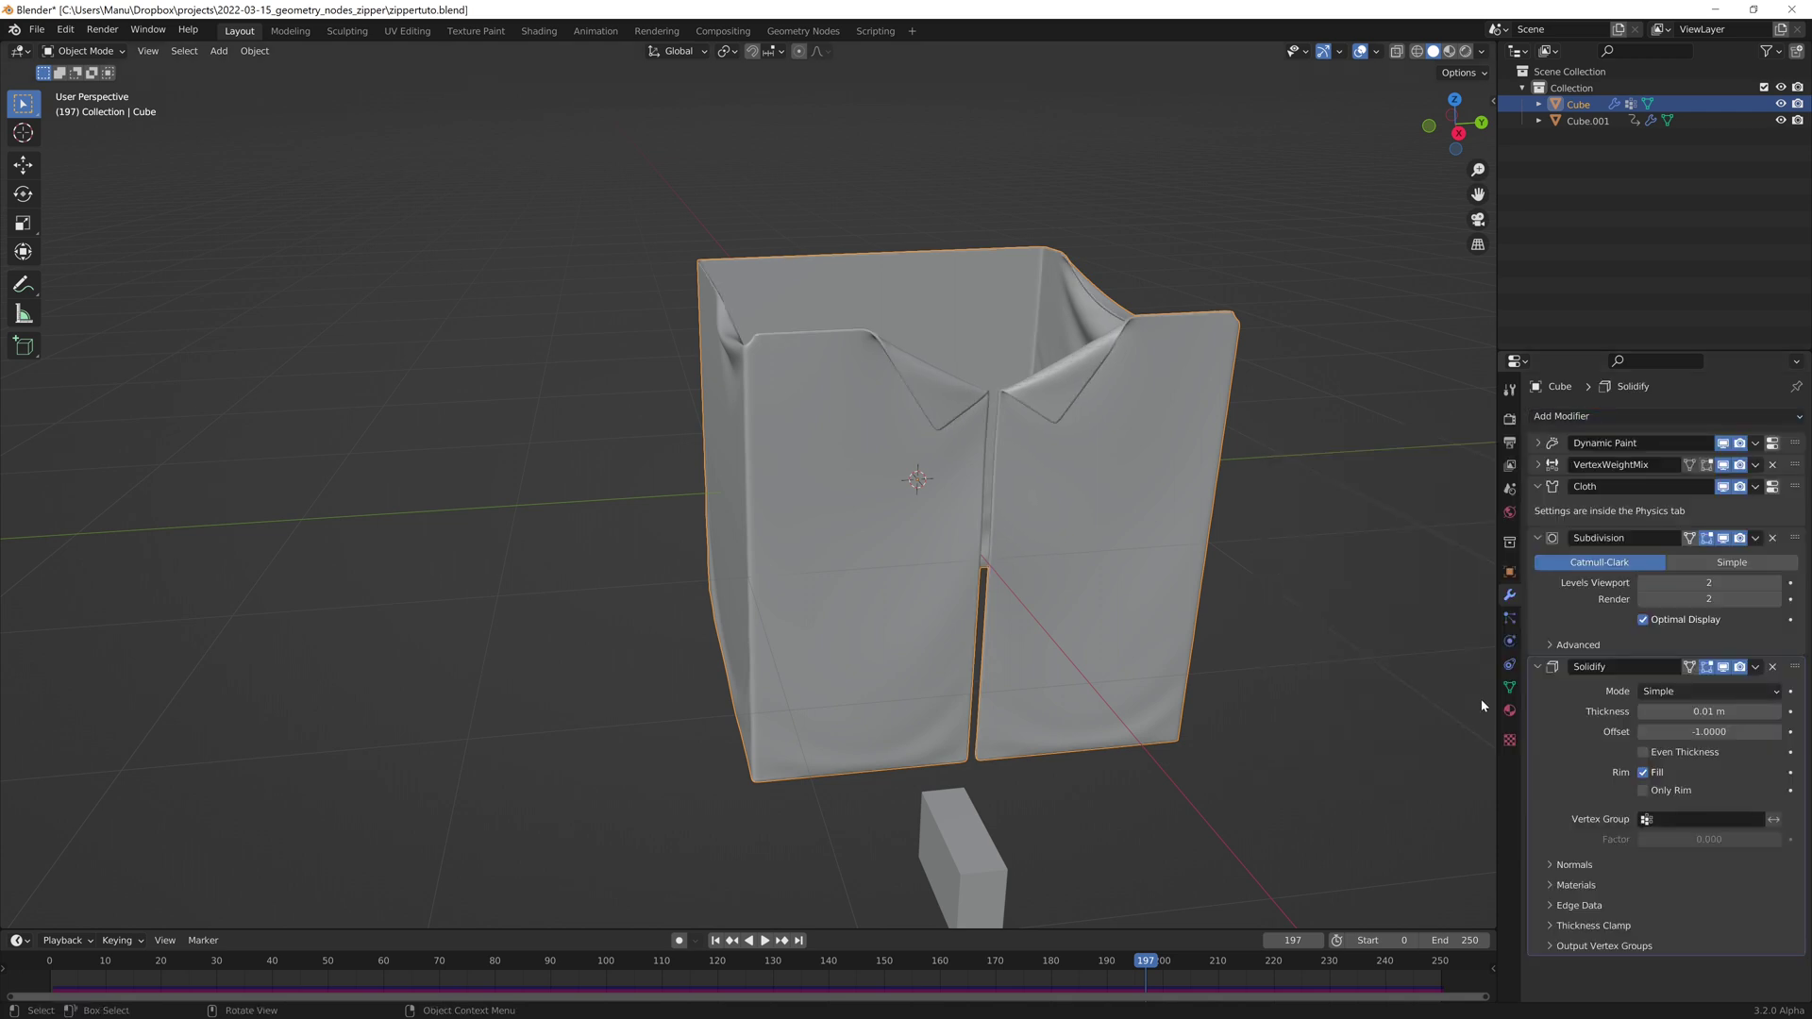
double_click(1708, 731)
text(0)
key(Return)
double_click(1708, 713)
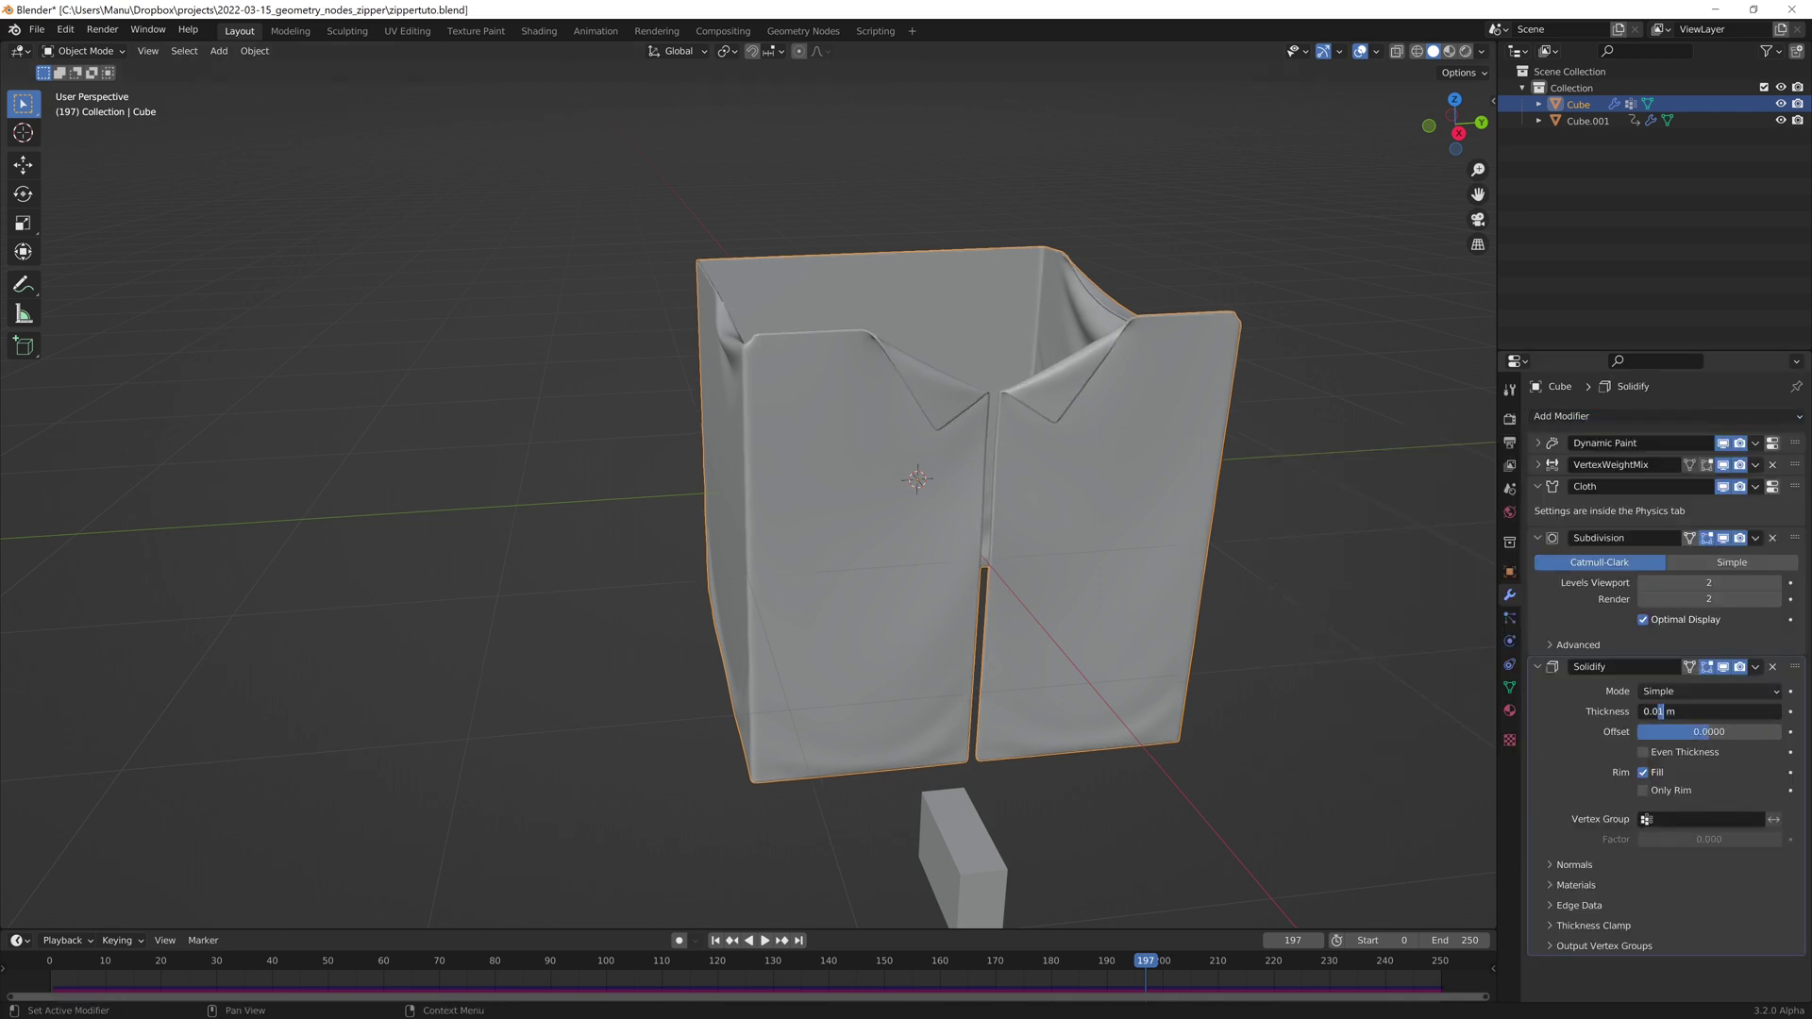
key(Return)
Step: Change the cube material's base color and viewport display color to cyan
click(1509, 710)
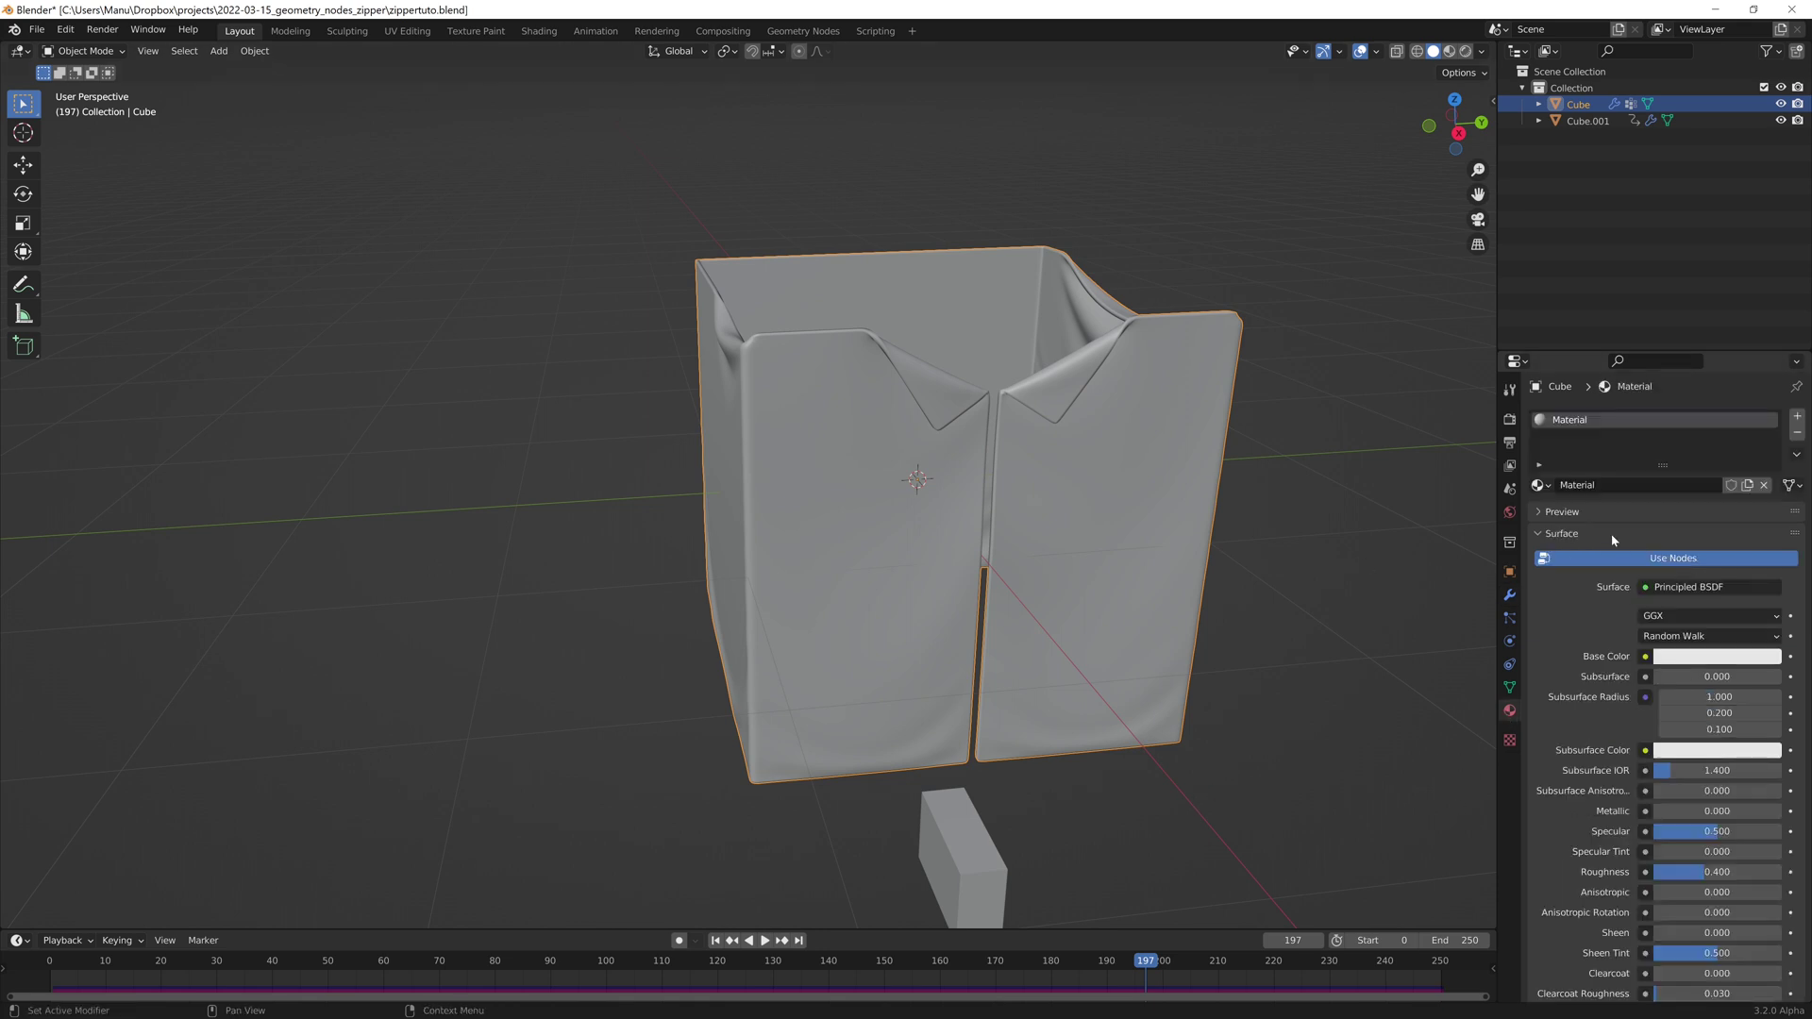
click(1710, 655)
click(1708, 441)
click(1585, 533)
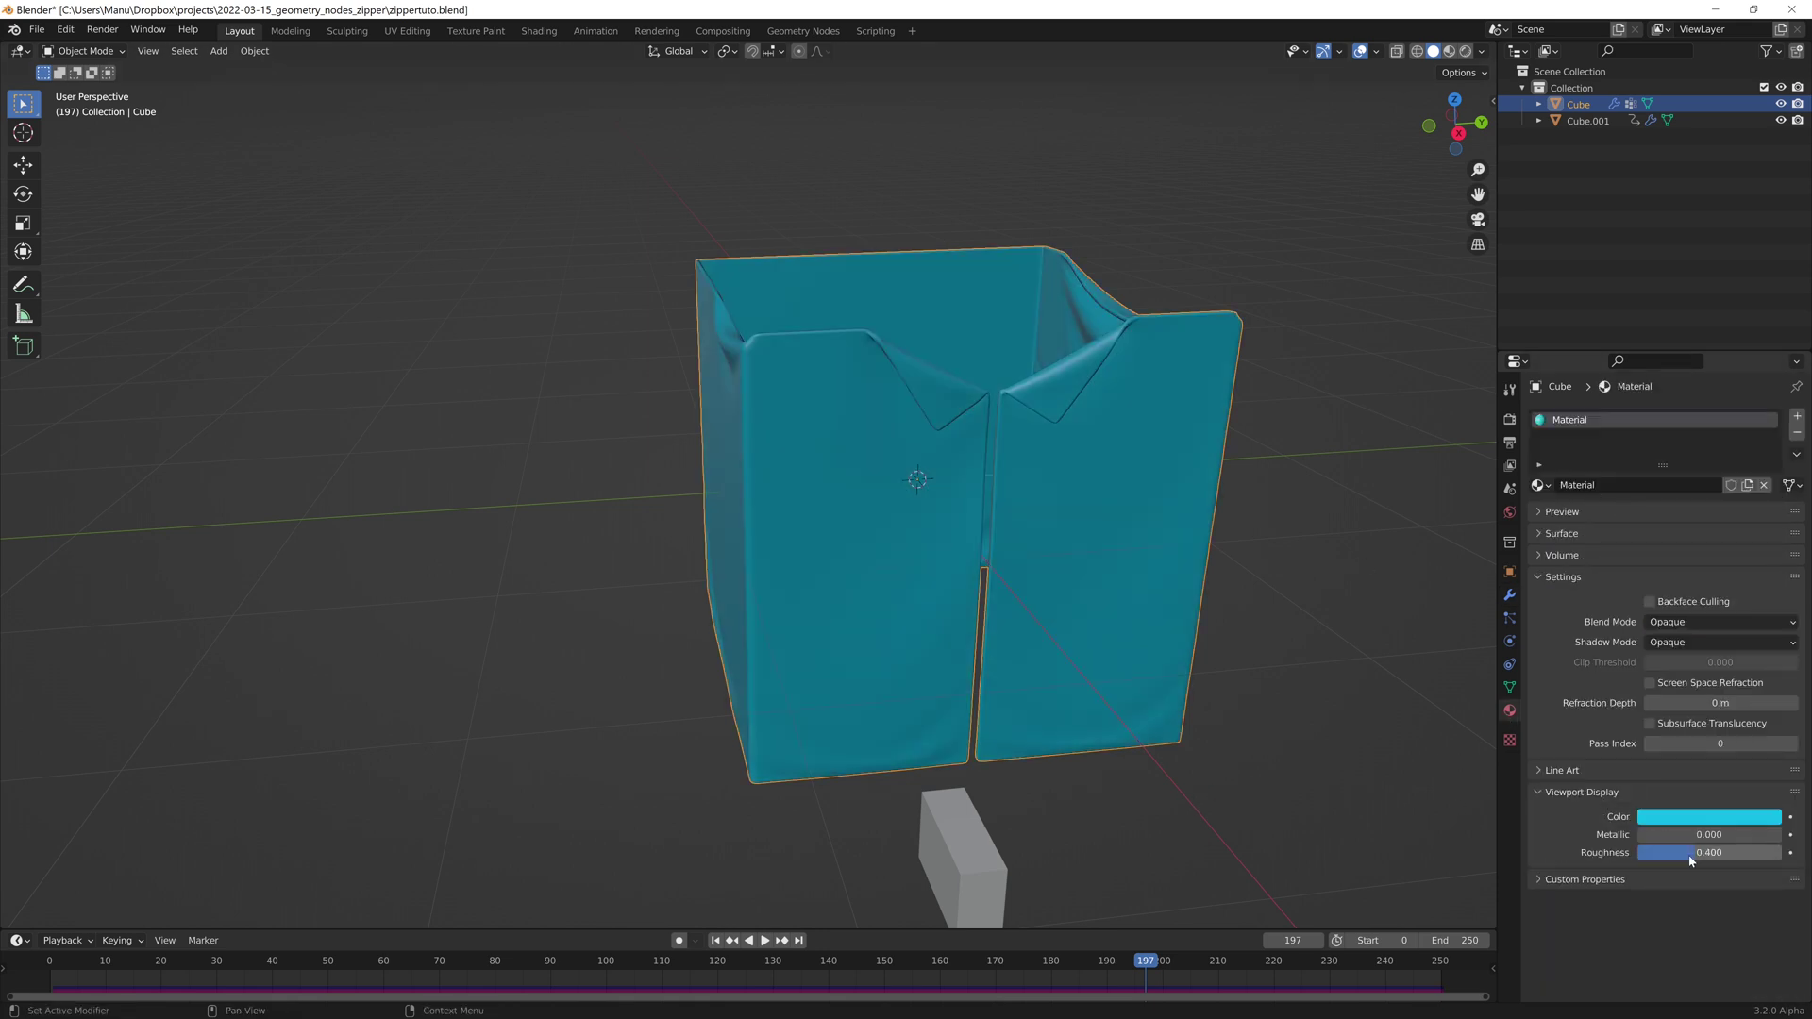
Step: Switch the viewport to rendered shading, add a point light and move it out along X in front of the cube
click(1464, 52)
key(shift+a)
mouse_move(1387, 890)
click(1462, 895)
key(g)
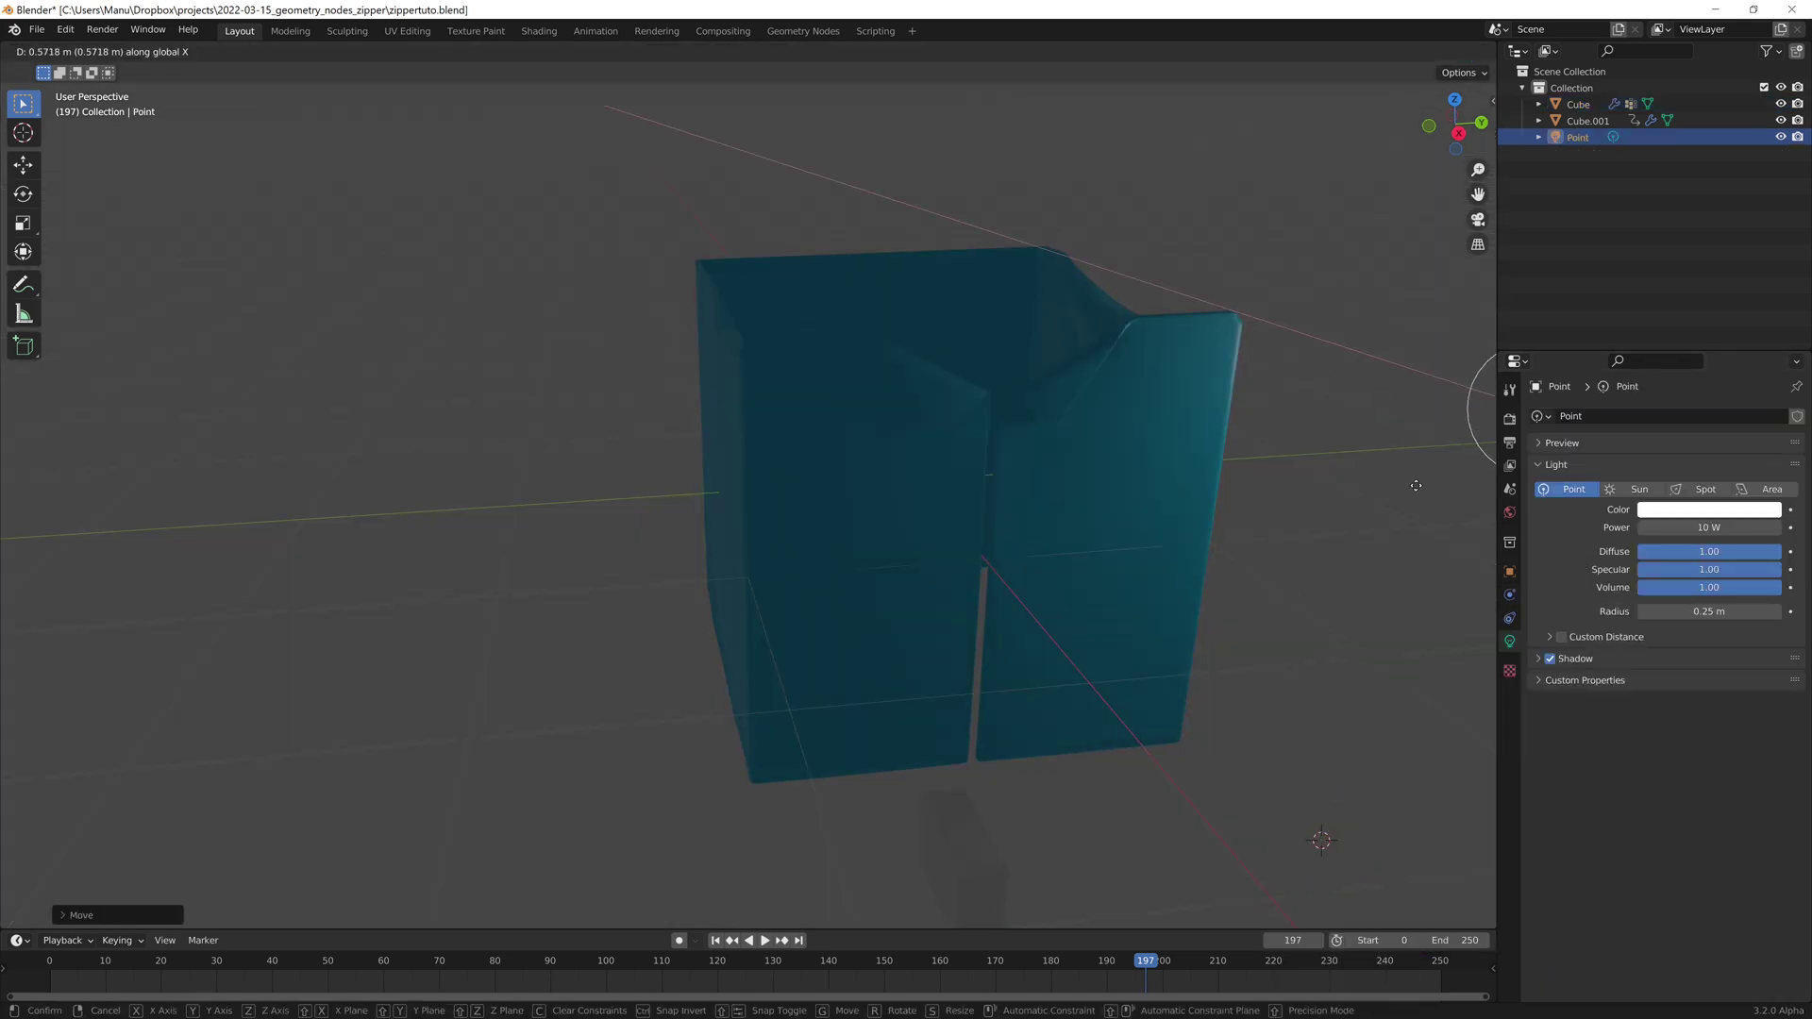
click(1198, 509)
Step: Set the point light's radius to 2 m and its power to 1111 W
double_click(1705, 611)
text(2)
key(Return)
double_click(1706, 528)
text(1111)
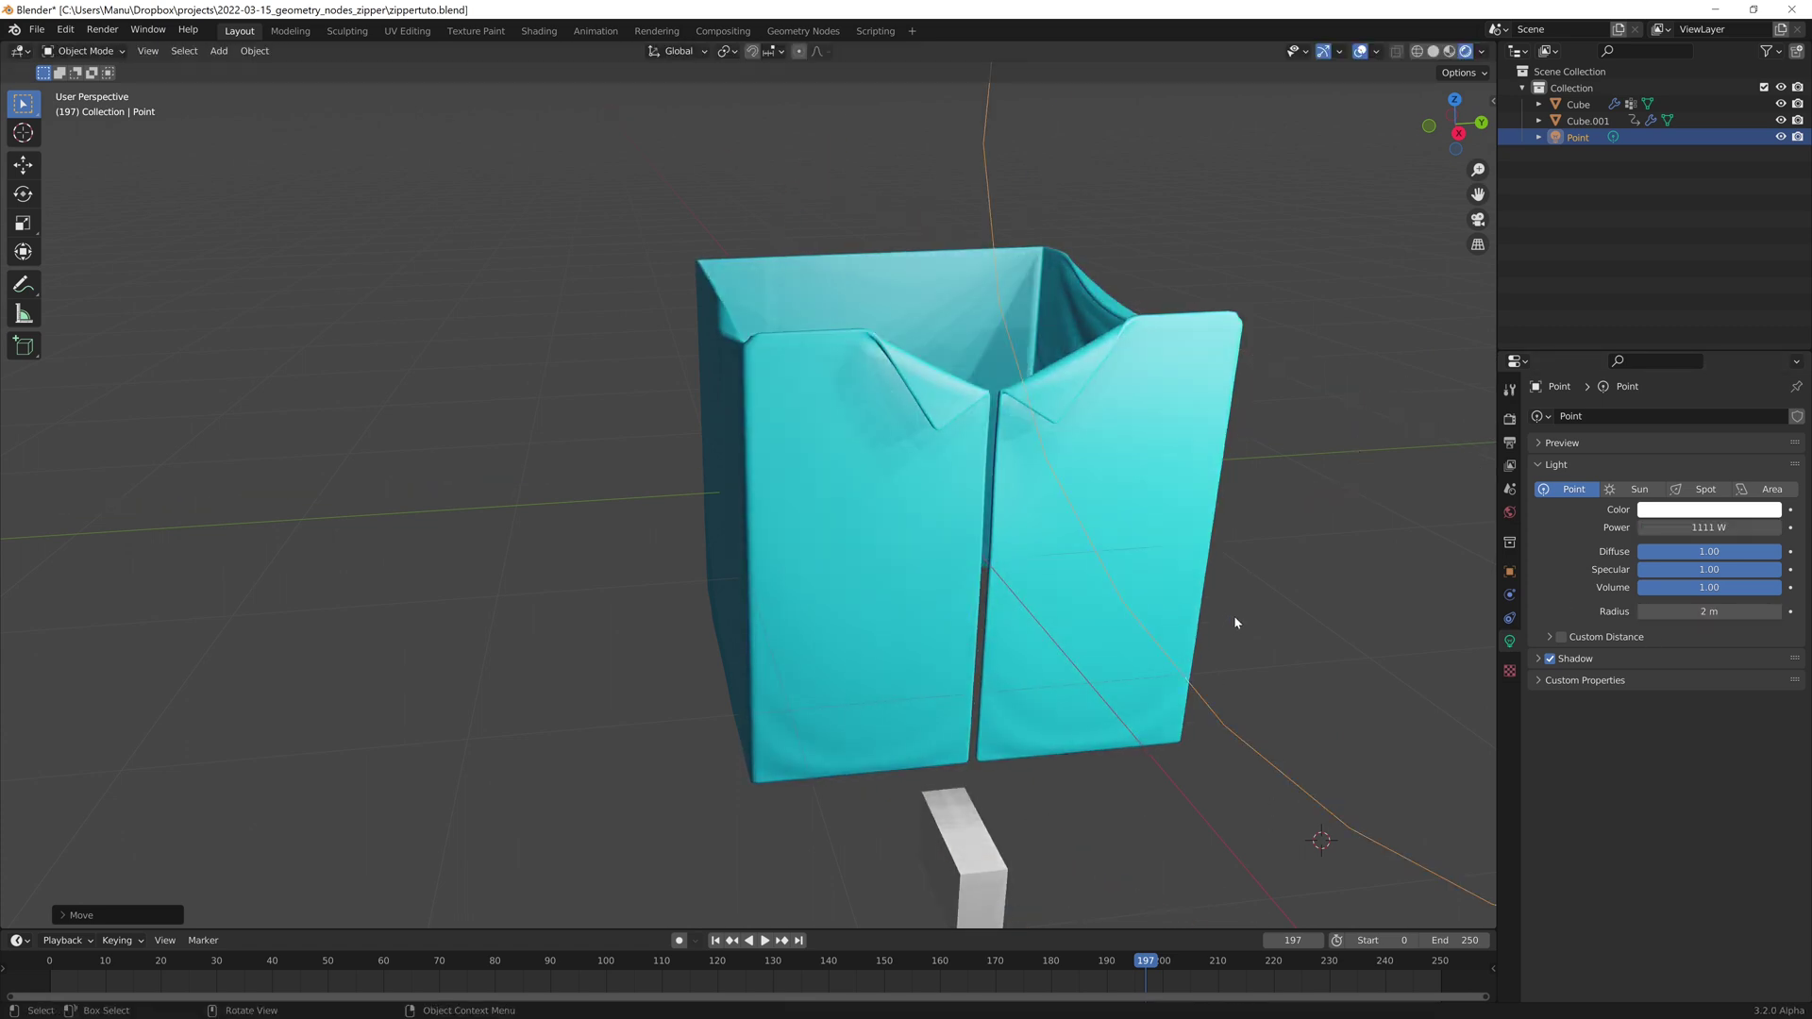
Step: Give the cube's material a purple base color, metallic 0.579 and specular tint 0.718, and preview the animation
click(1233, 615)
click(1708, 817)
click(1757, 641)
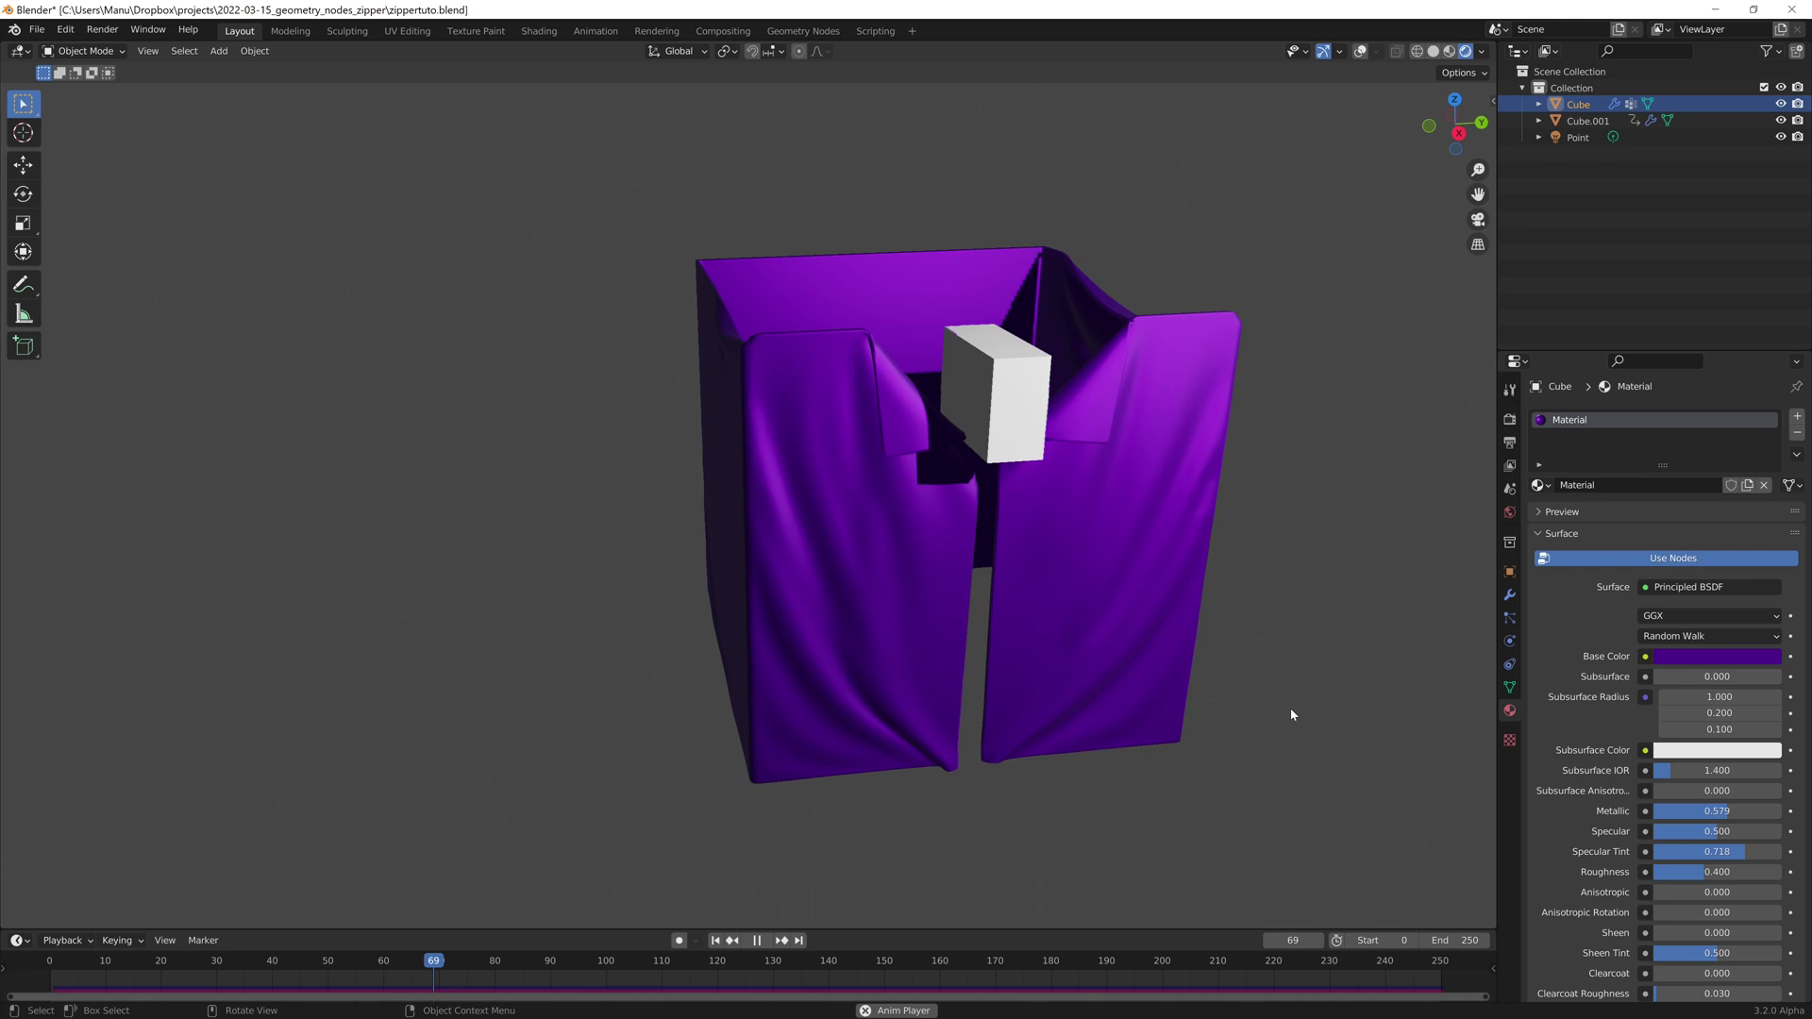
key(Escape)
Step: Enable self collisions for the cube's cloth, rebake the simulation and play it to frame 123
click(1510, 641)
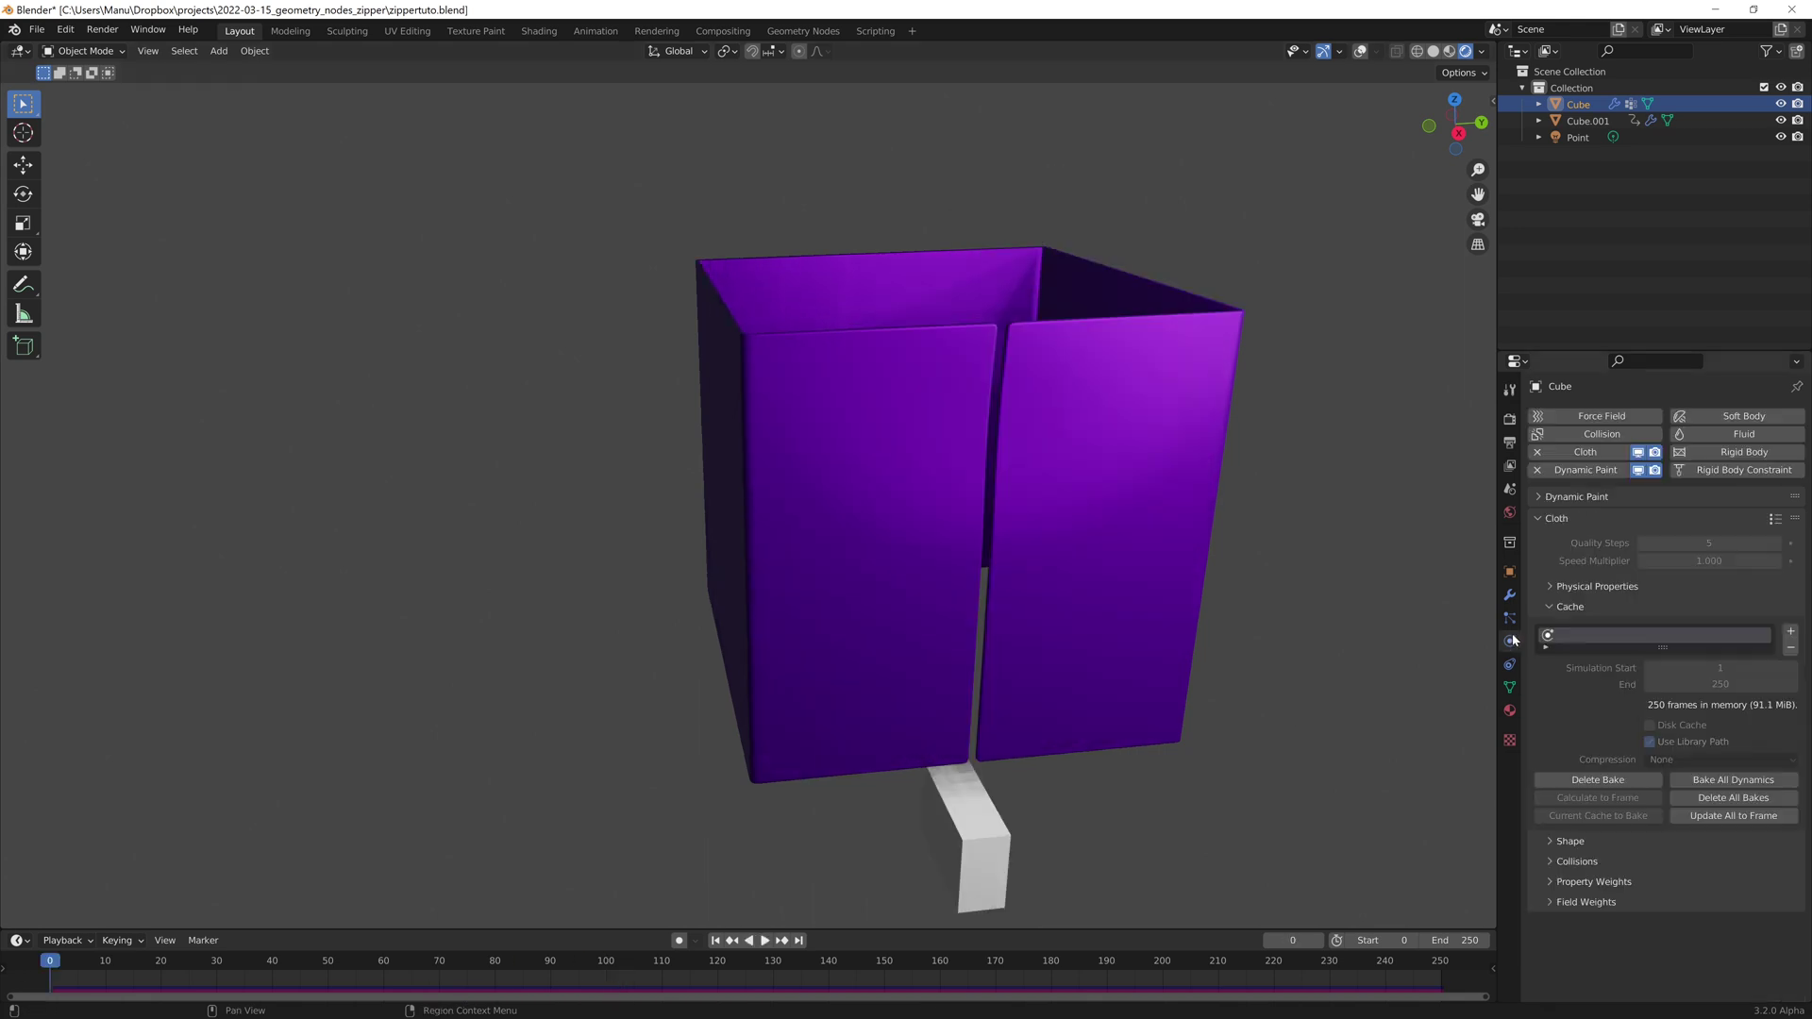
click(1599, 780)
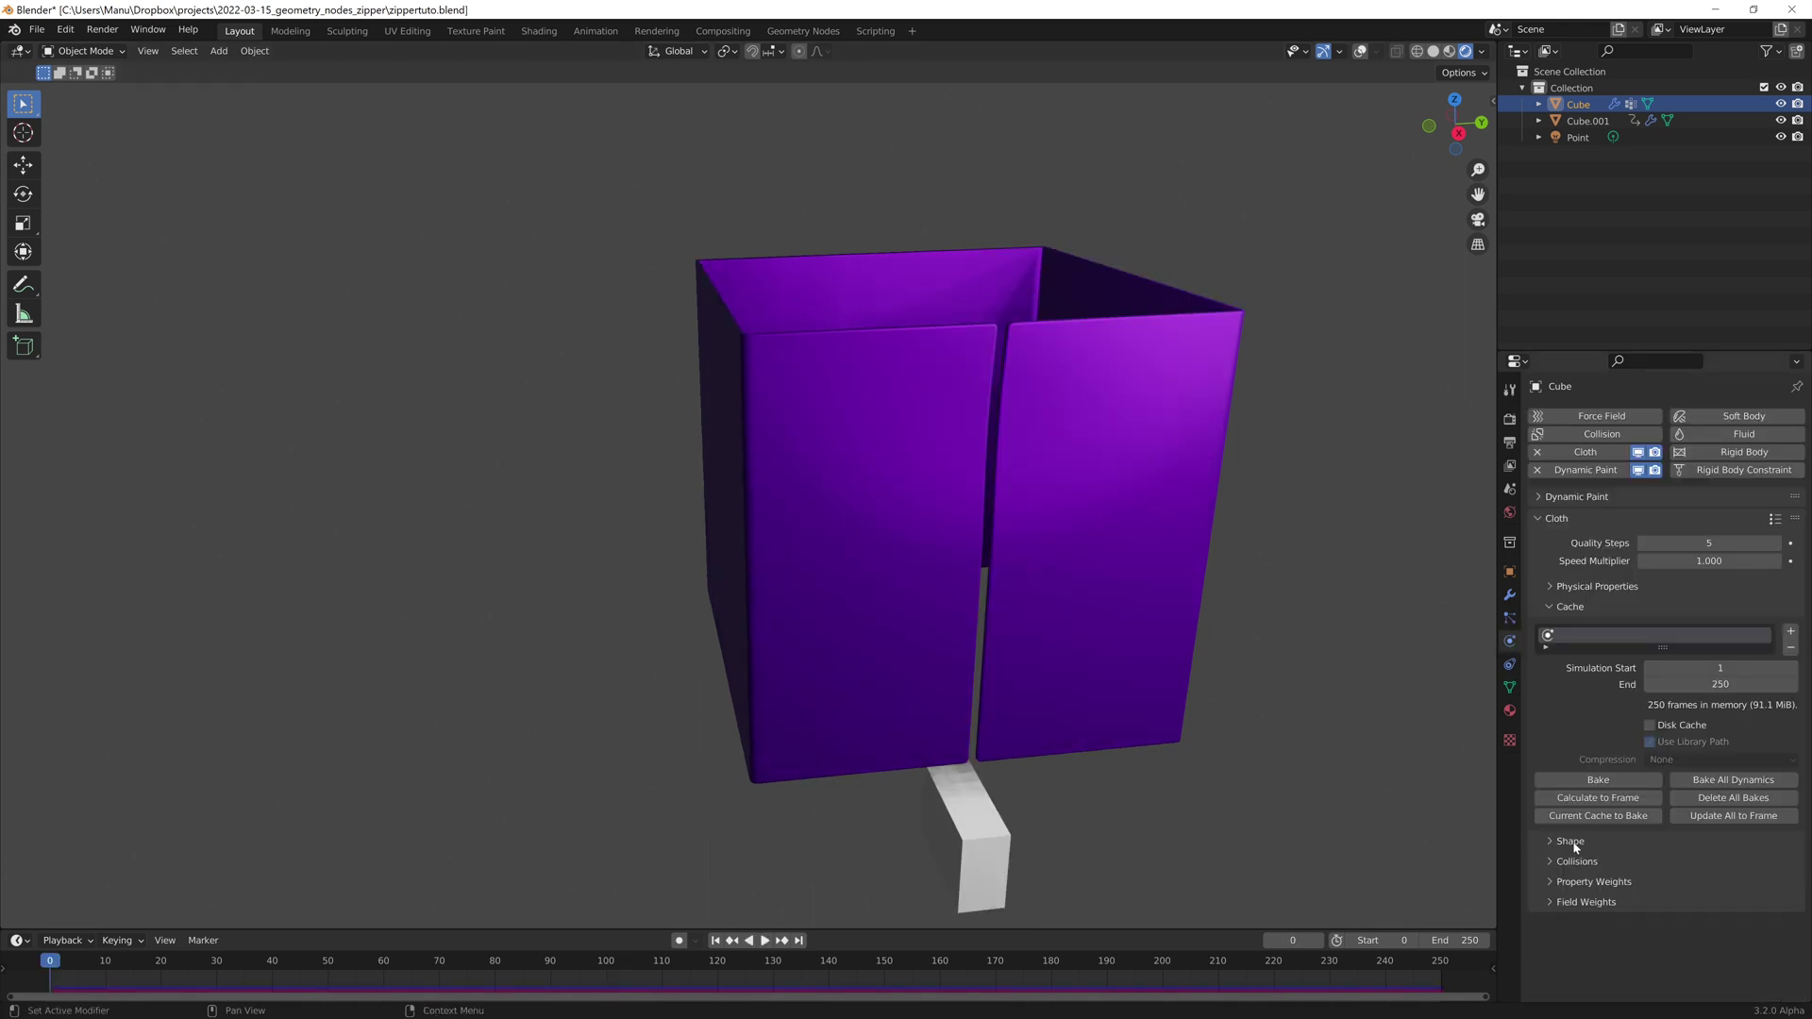
click(1576, 860)
scroll(1575, 887, down, 3)
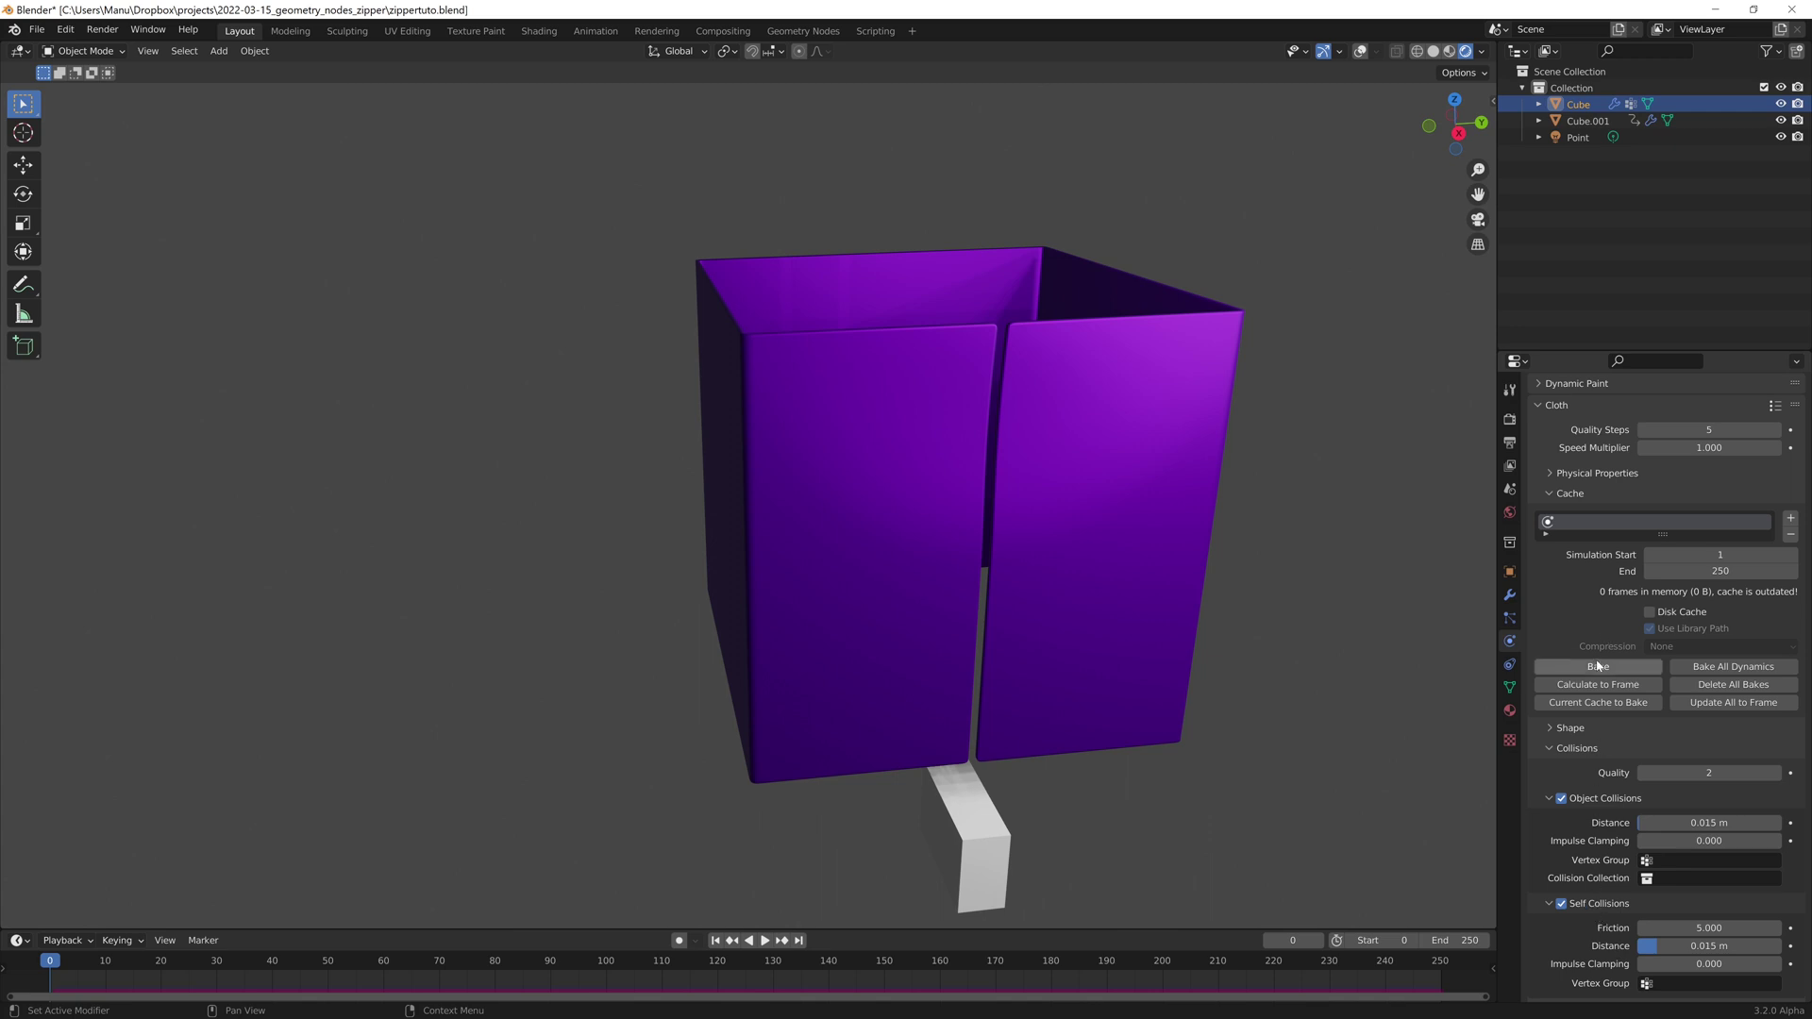
scroll(1594, 666, up, 2)
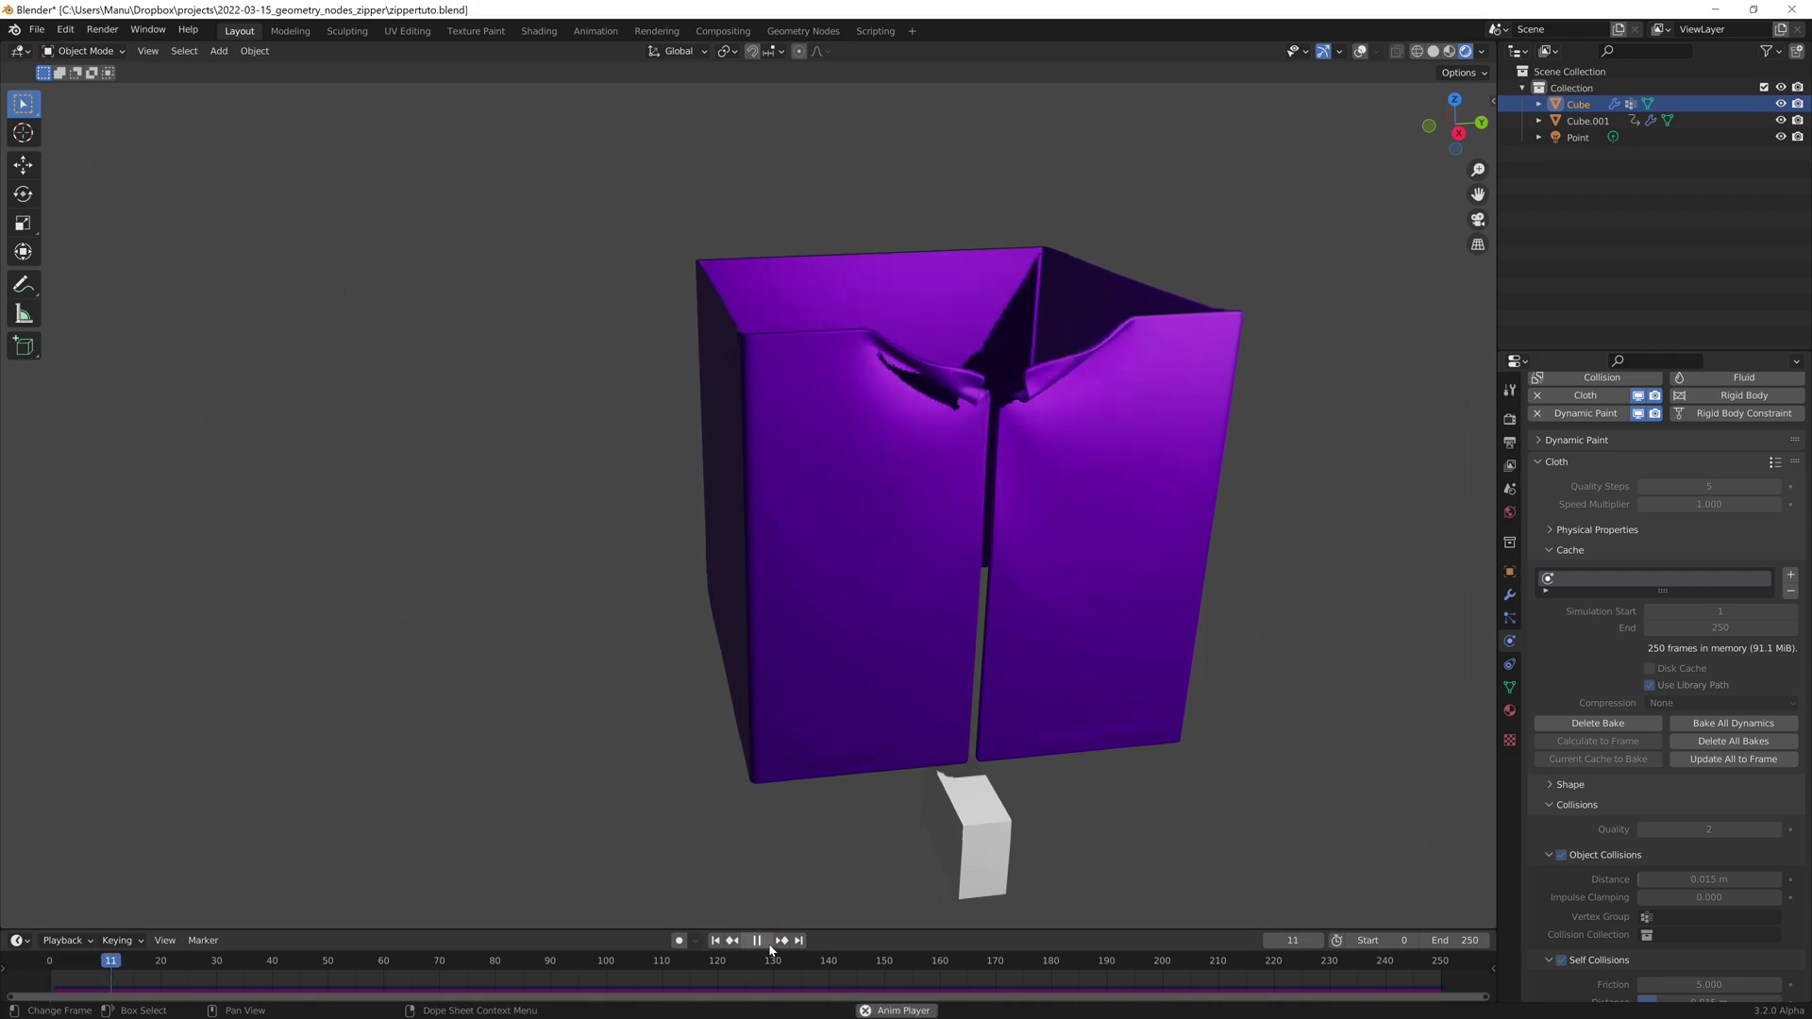
click(768, 943)
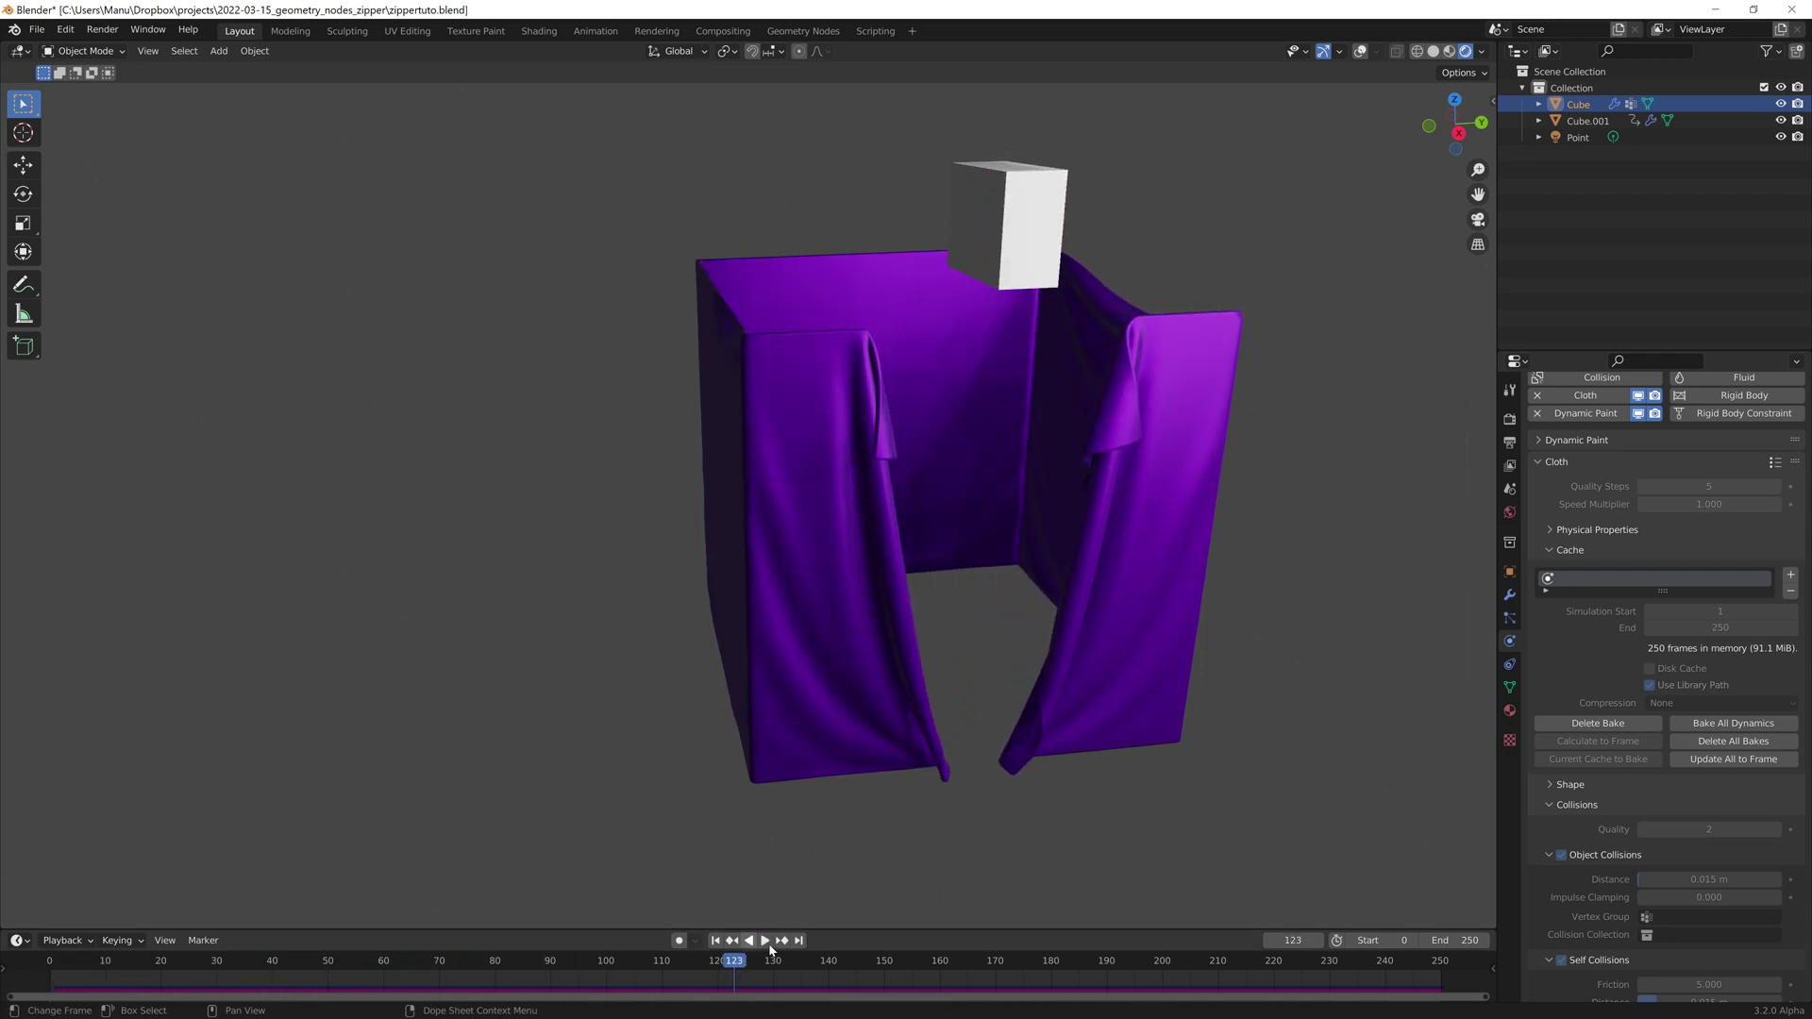
Step: Set the point light's power to 5555 W and resume the animation playback
click(1577, 137)
key(space)
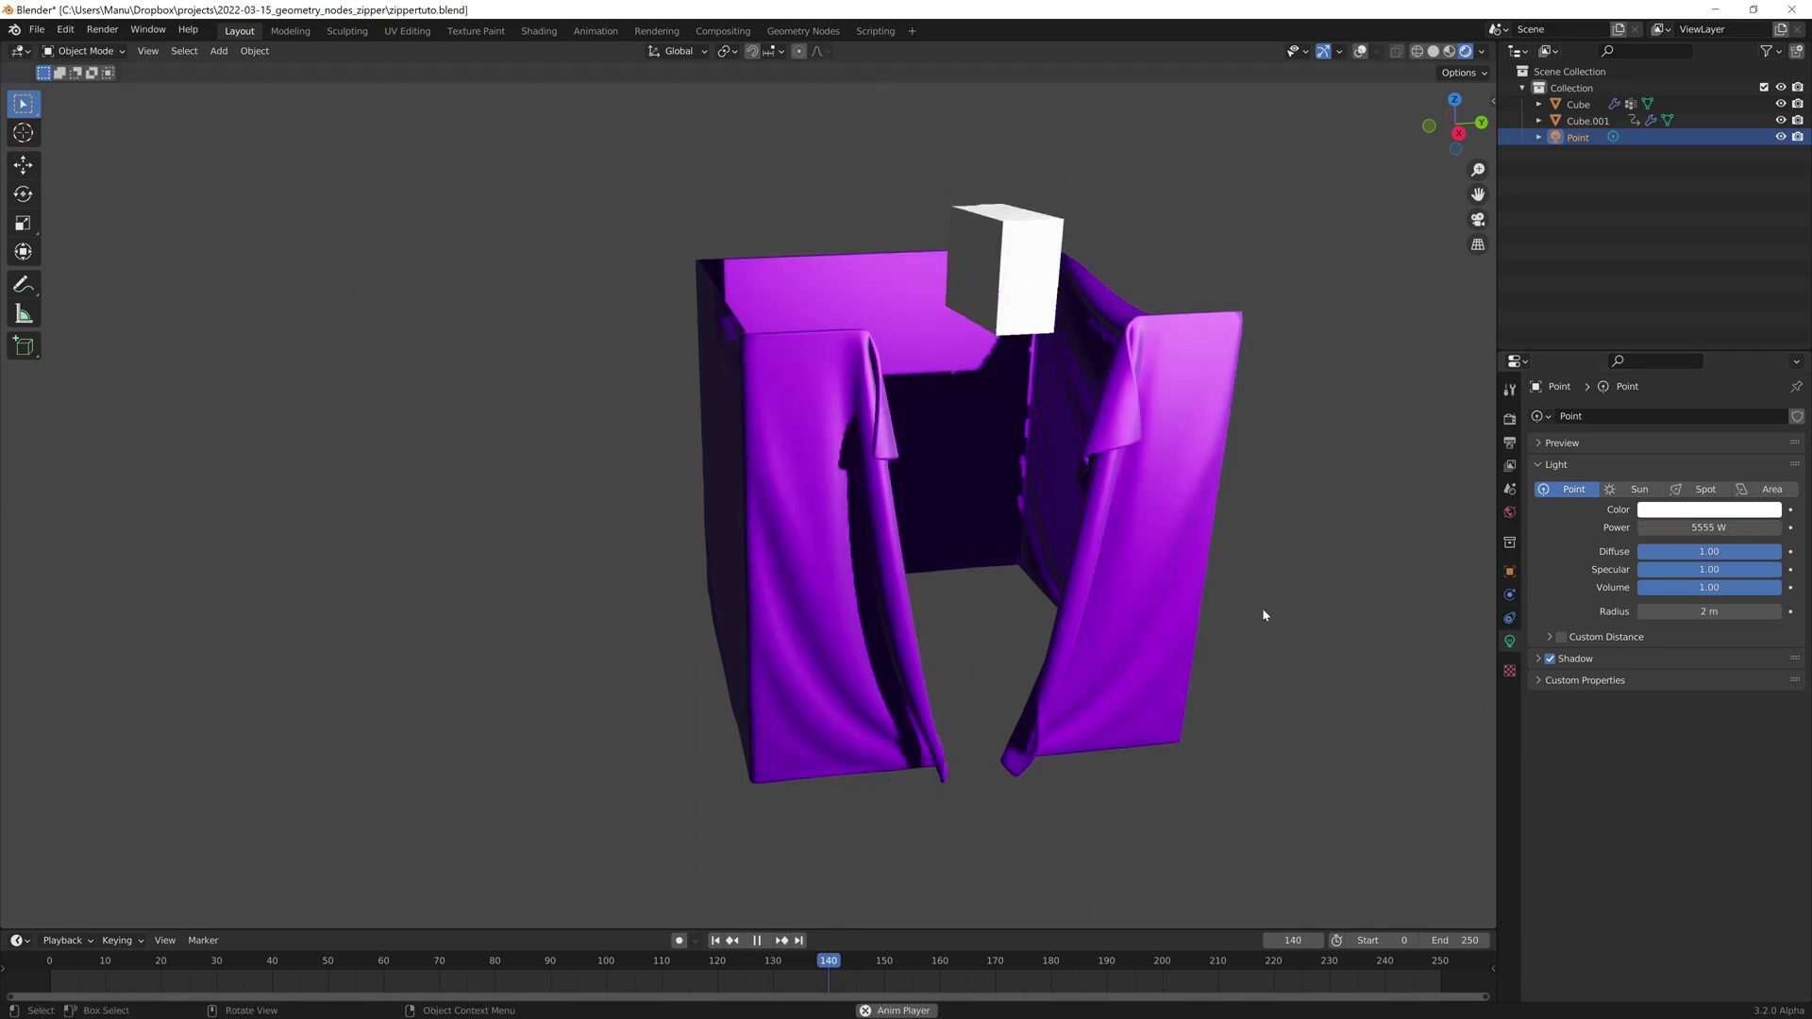